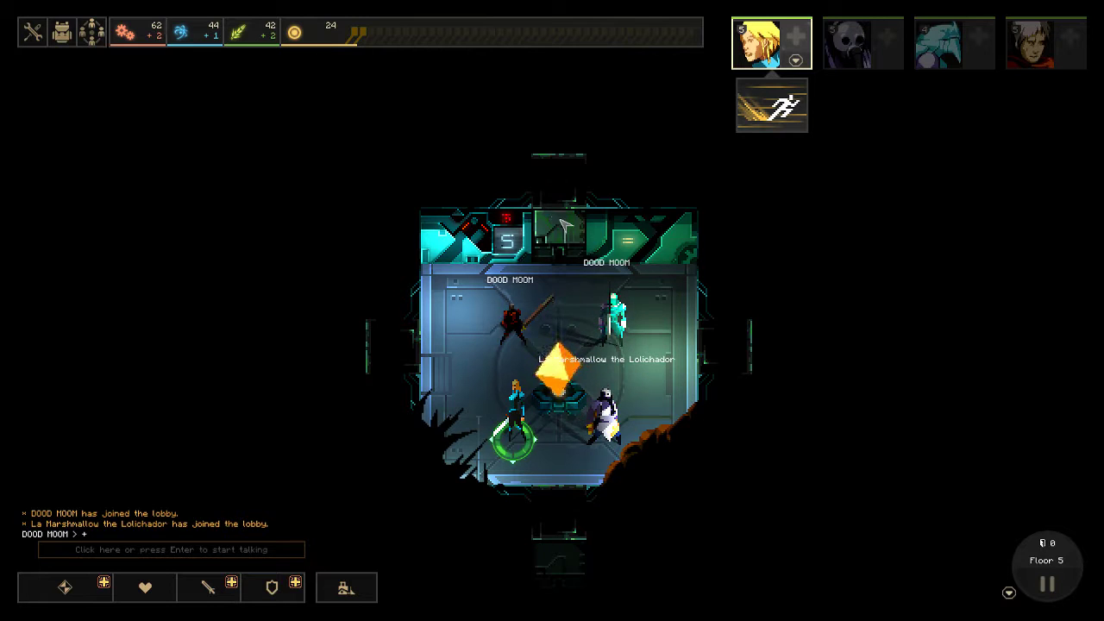
- Open the north door above the crystal room and move the hero into the revealed cave room
right_click(569, 244)
key(w)
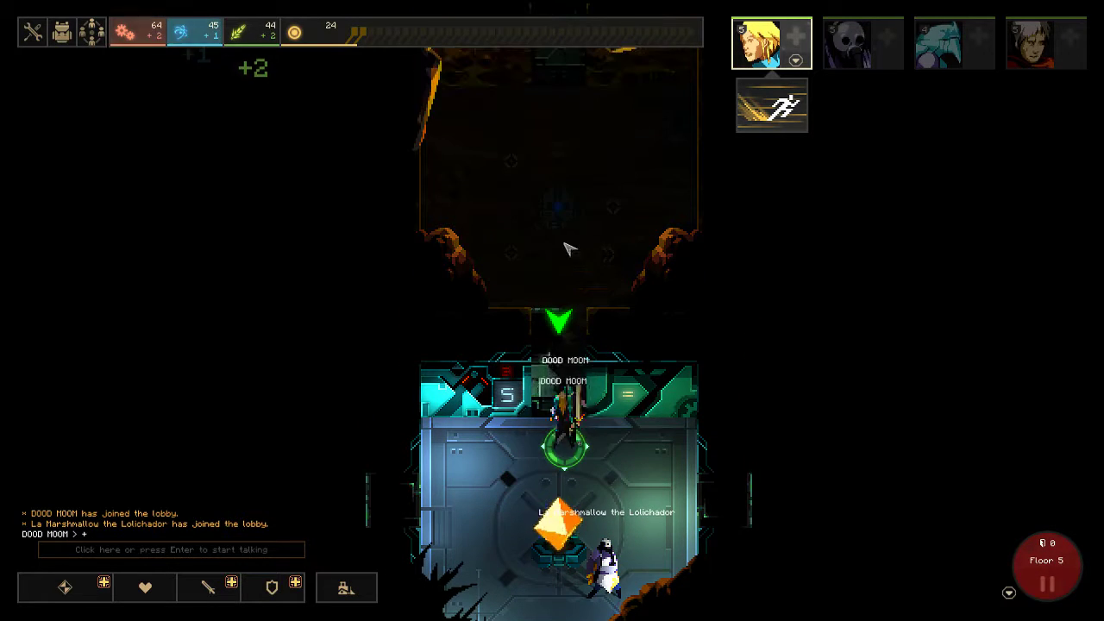
key(d)
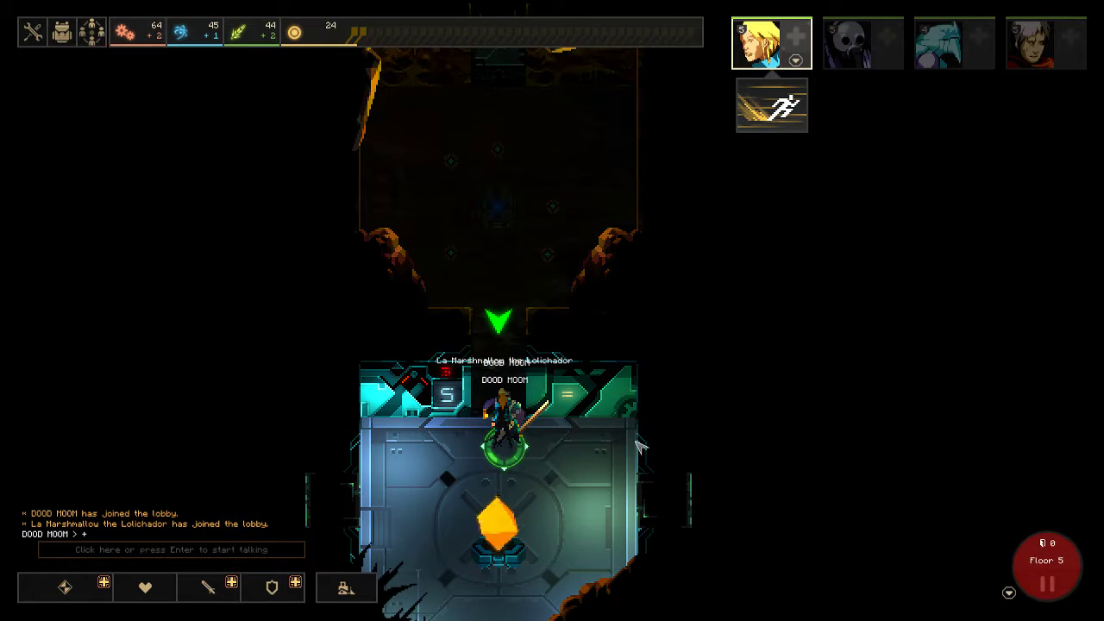
right_click(512, 328)
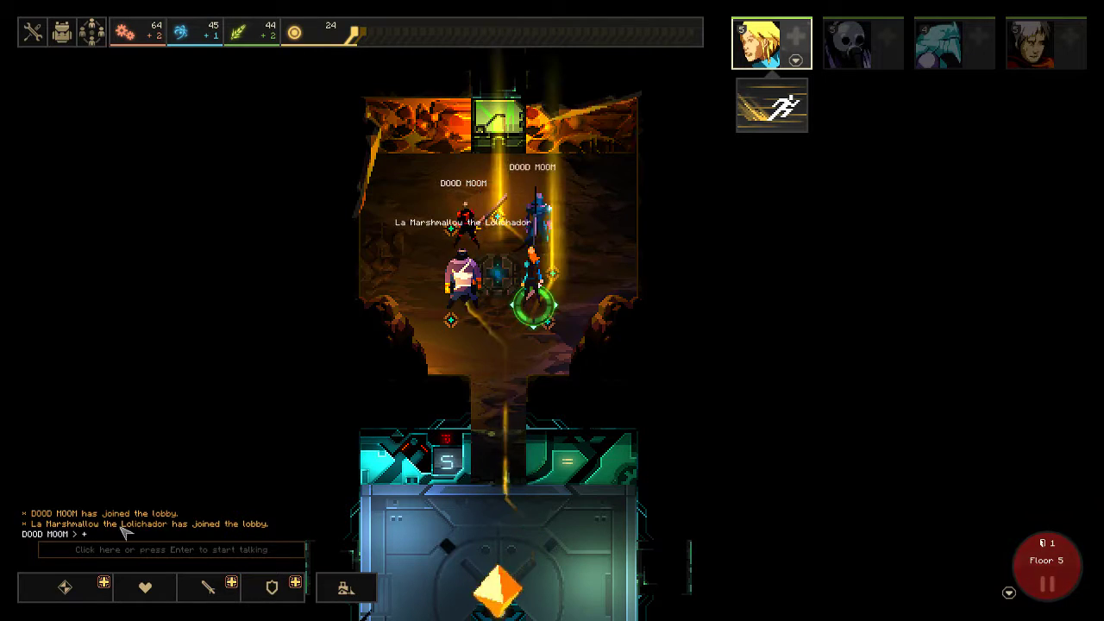
- Build an Industry Generator III in the cave room's module slot
click(69, 588)
click(197, 488)
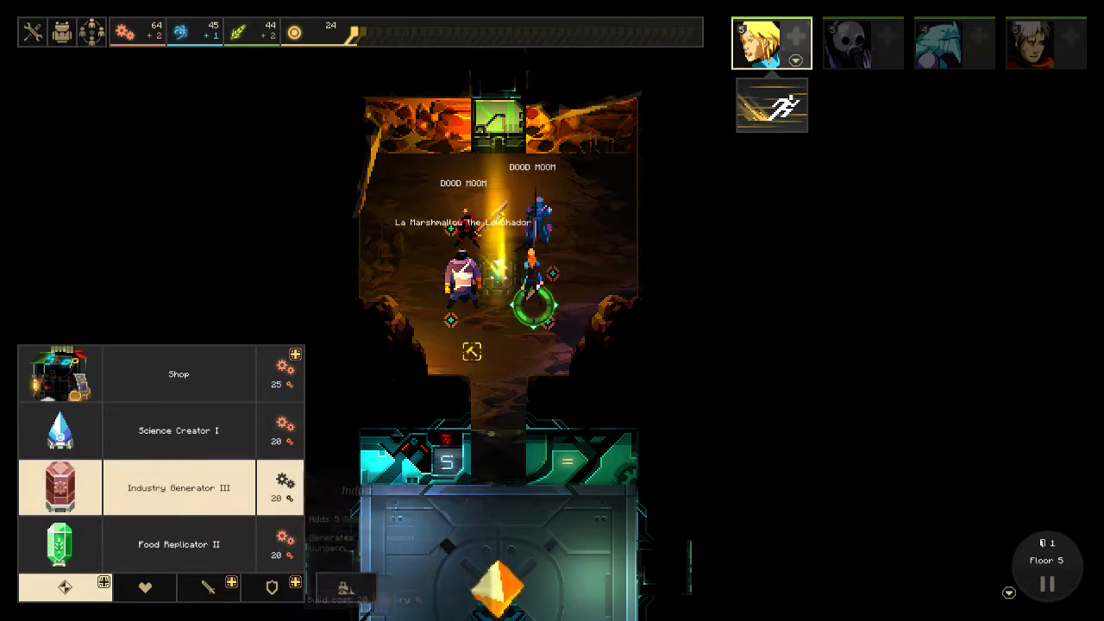
click(498, 272)
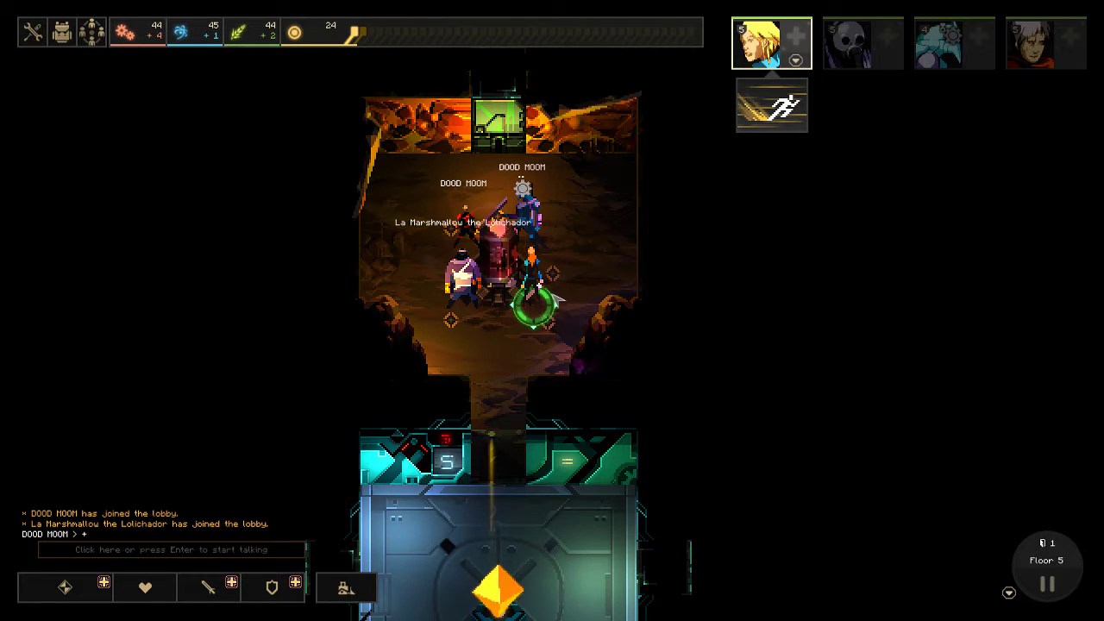
click(78, 586)
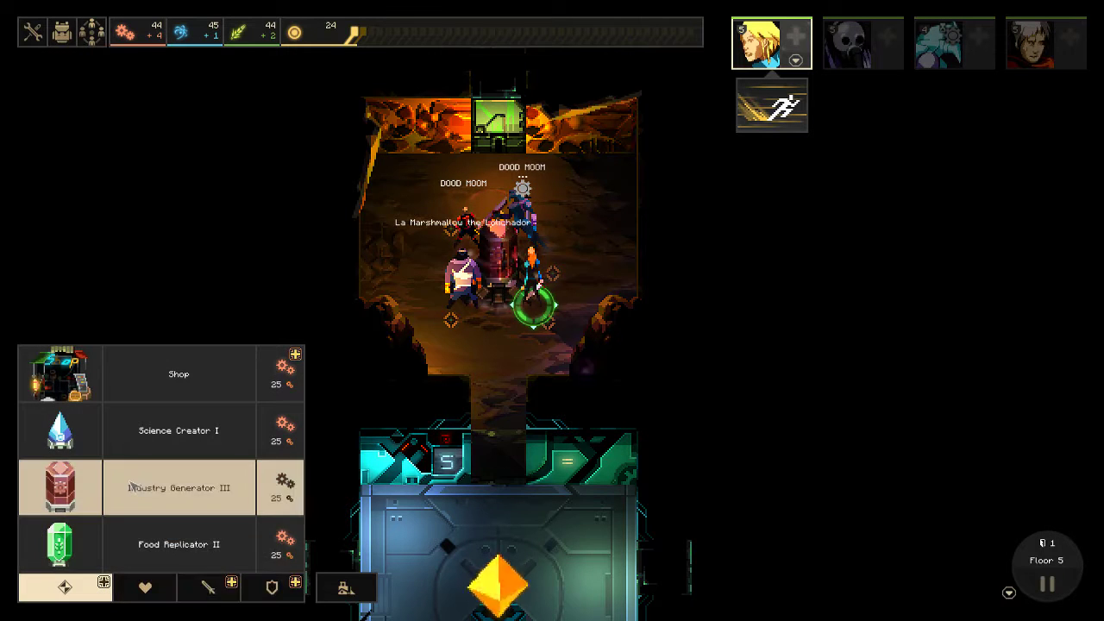
mouse_move(155, 487)
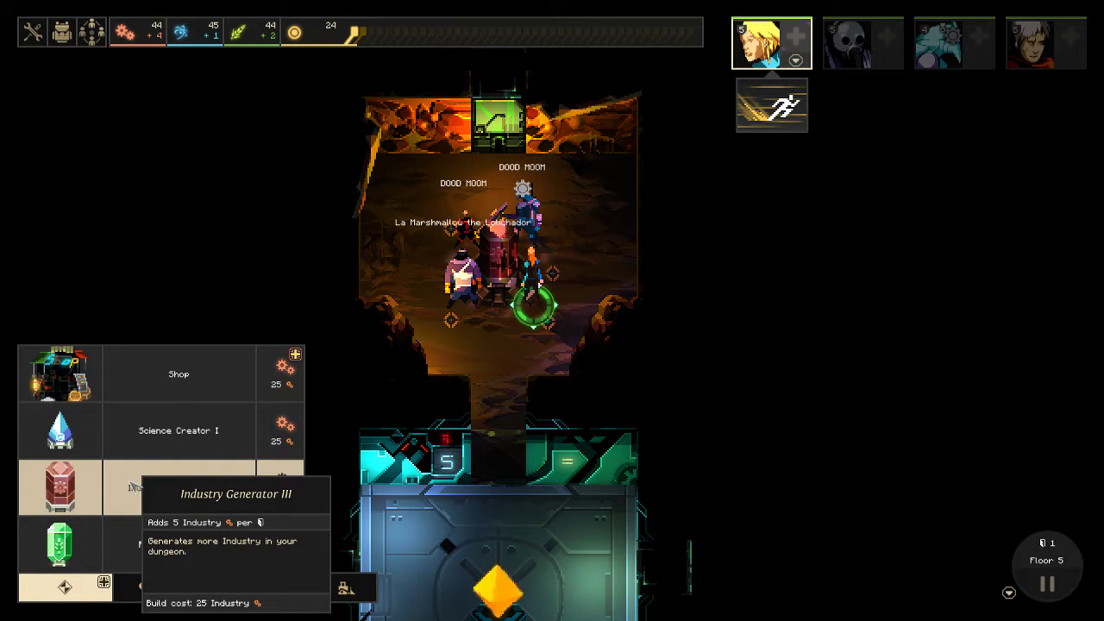
click(80, 583)
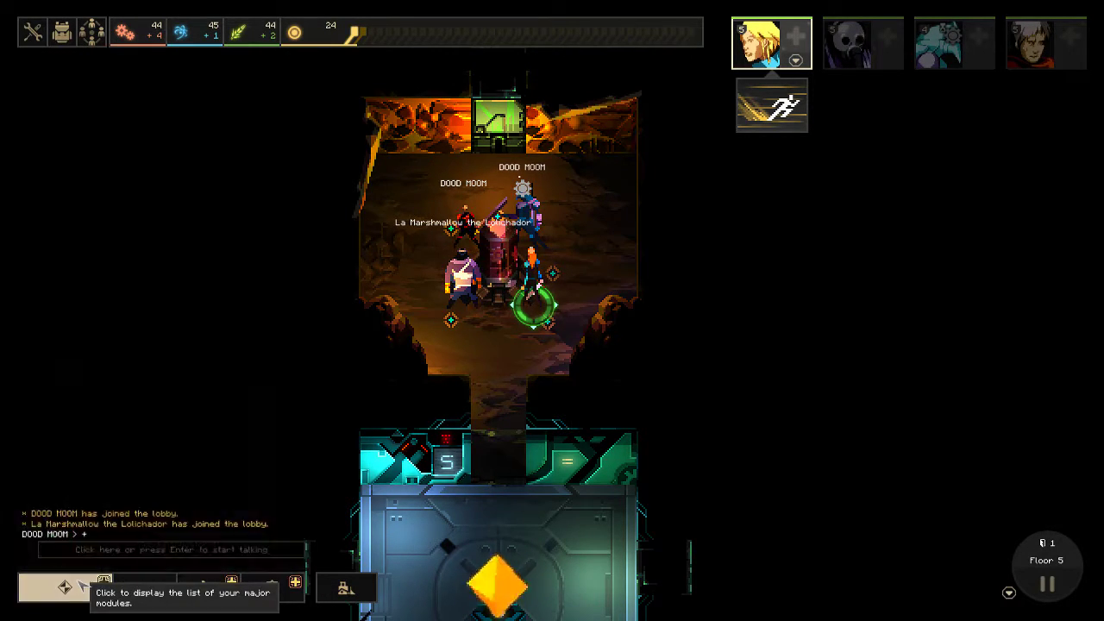
click(80, 585)
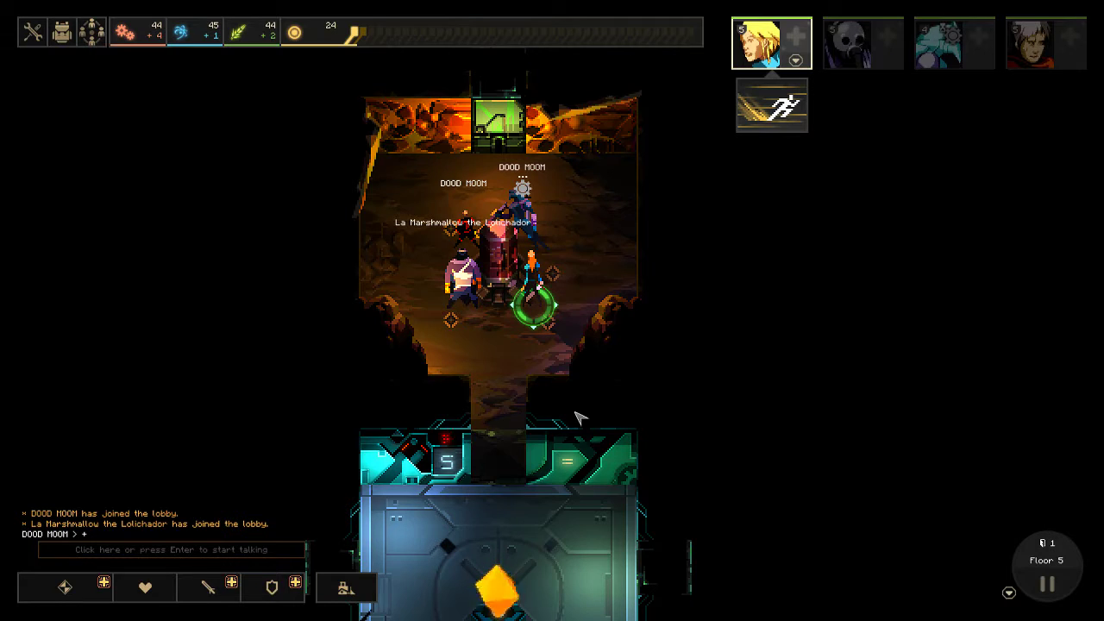
- Recheck the major modules list, then open the door at the top of the cave room
key(w)
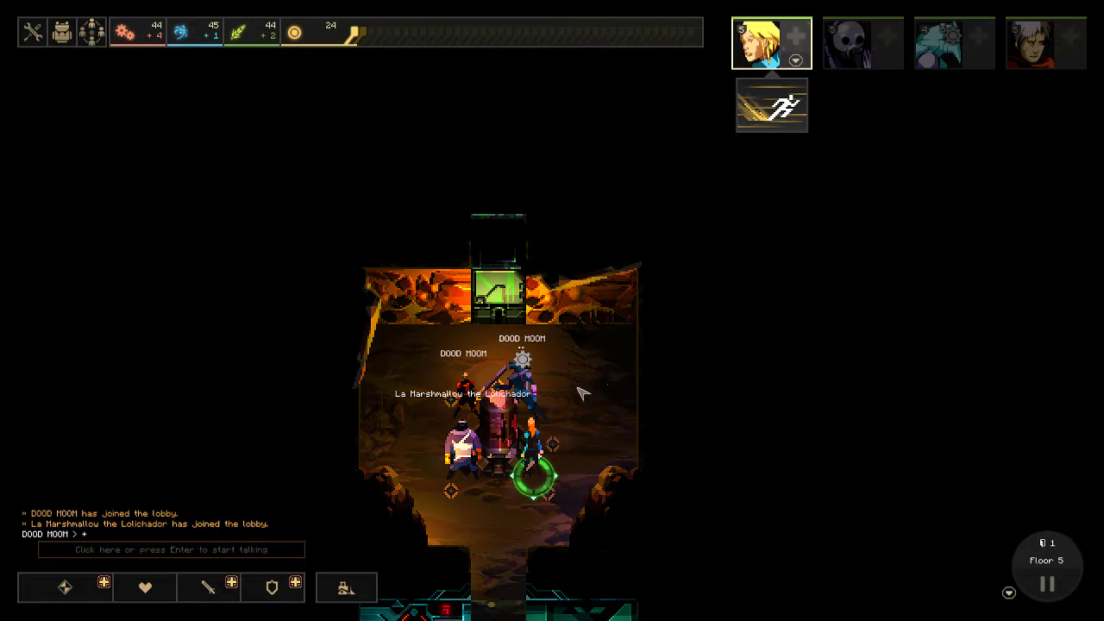
click(69, 591)
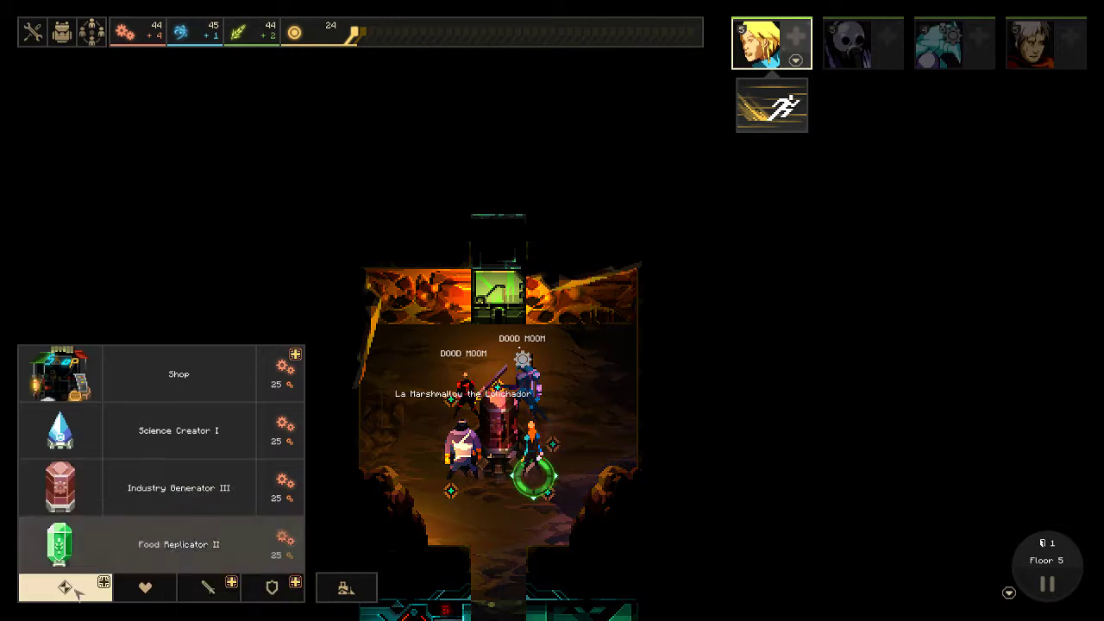
click(638, 474)
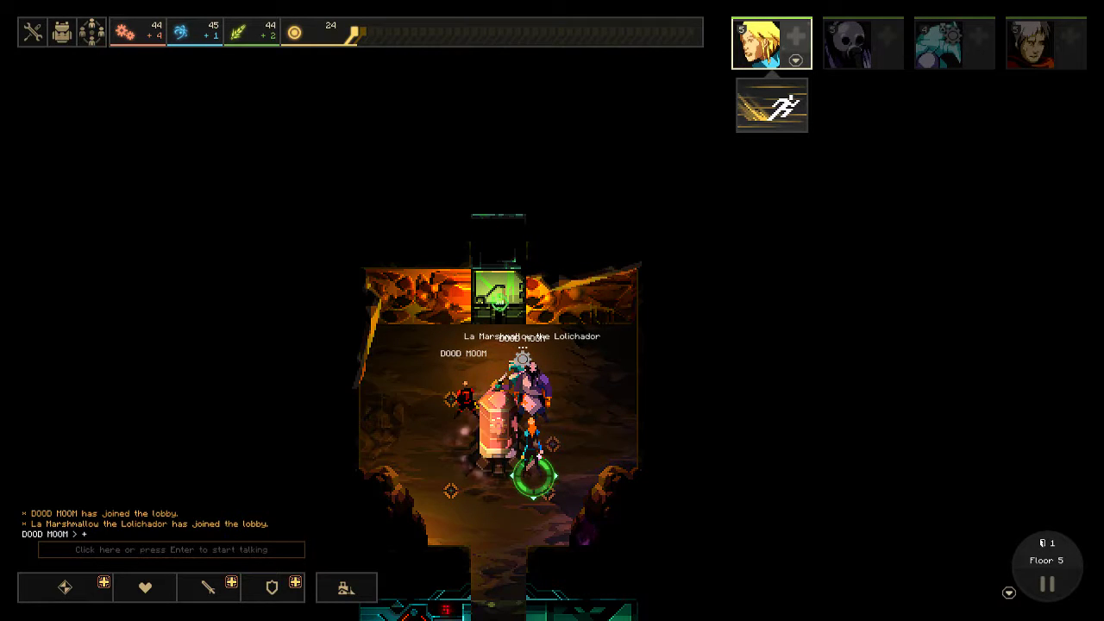
right_click(508, 296)
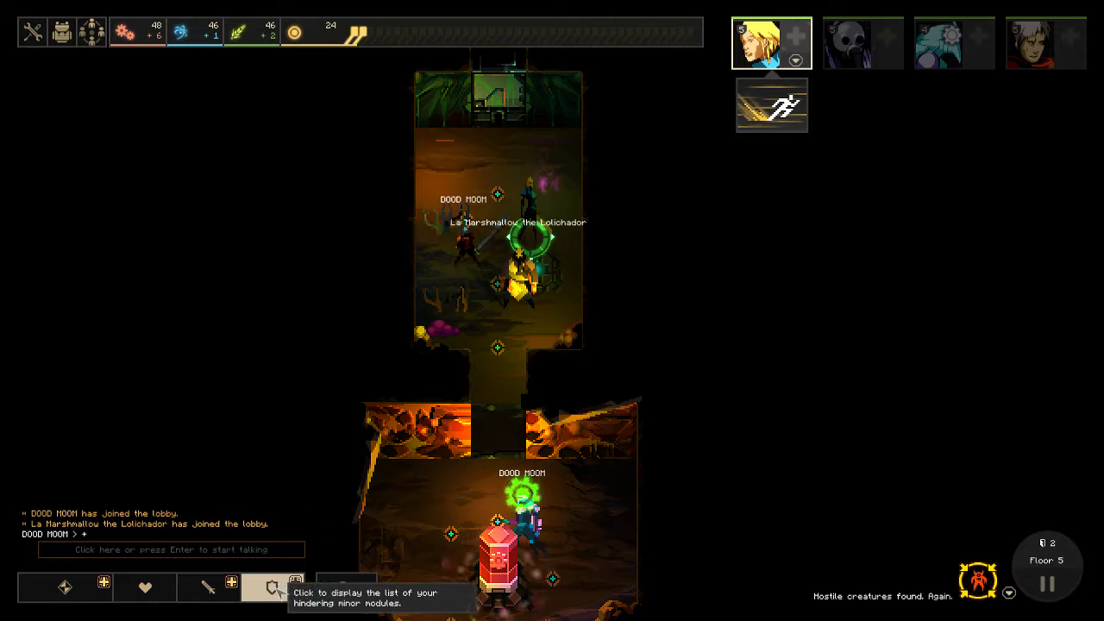
- Build a Neurostun Module III on the slot beside the Industry Generator
key(s)
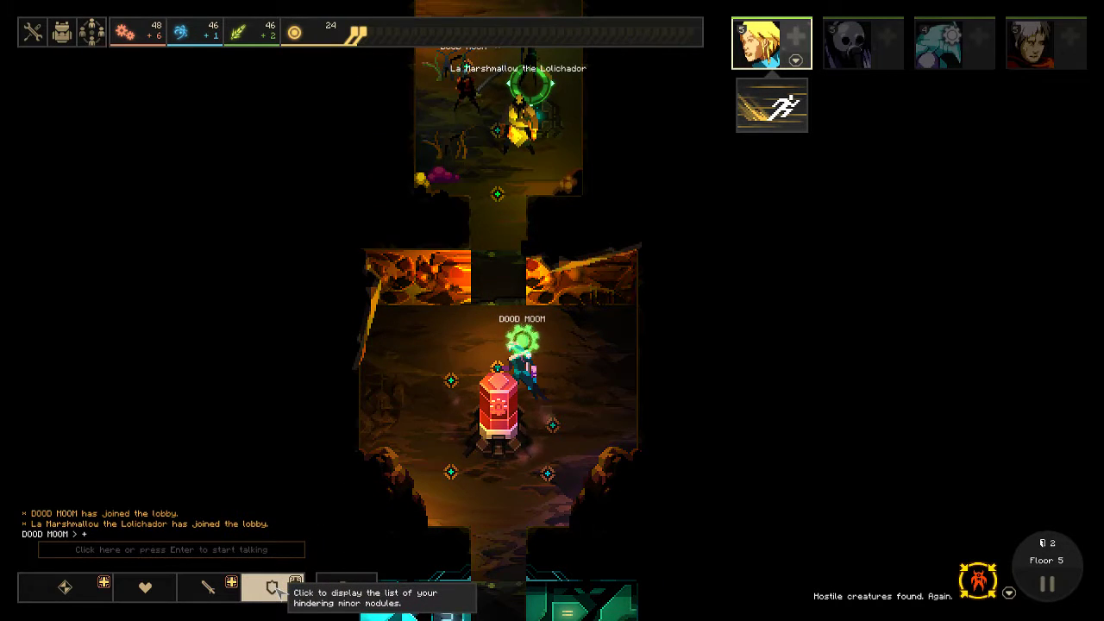
key(w)
key(s)
click(274, 589)
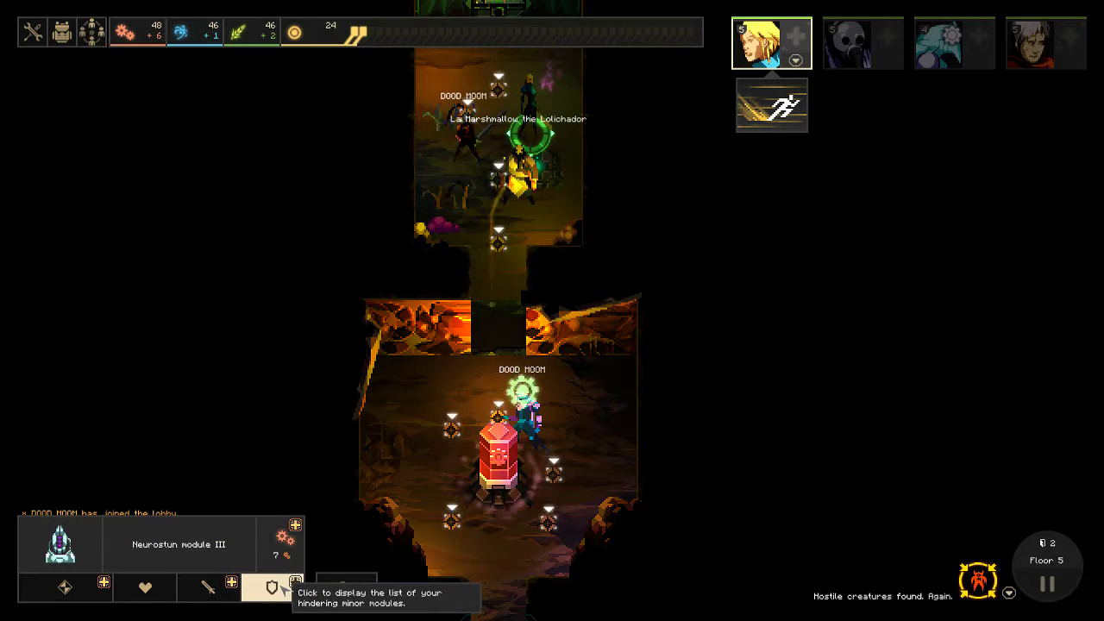
click(259, 547)
click(452, 444)
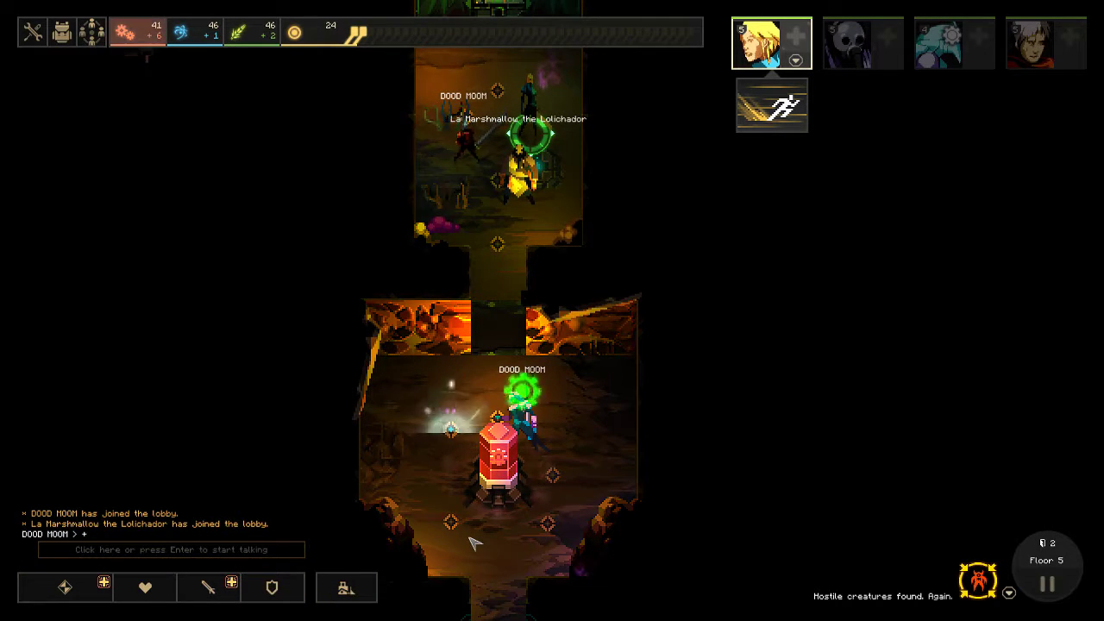
- Send the hero to open the far door of the upper room
key(w)
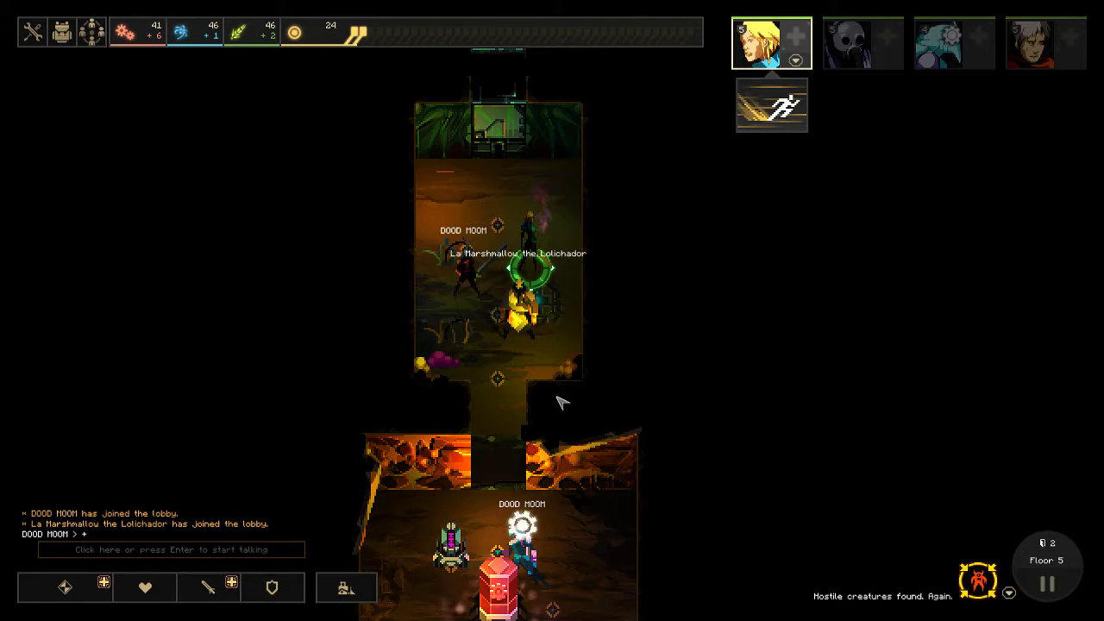
key(w)
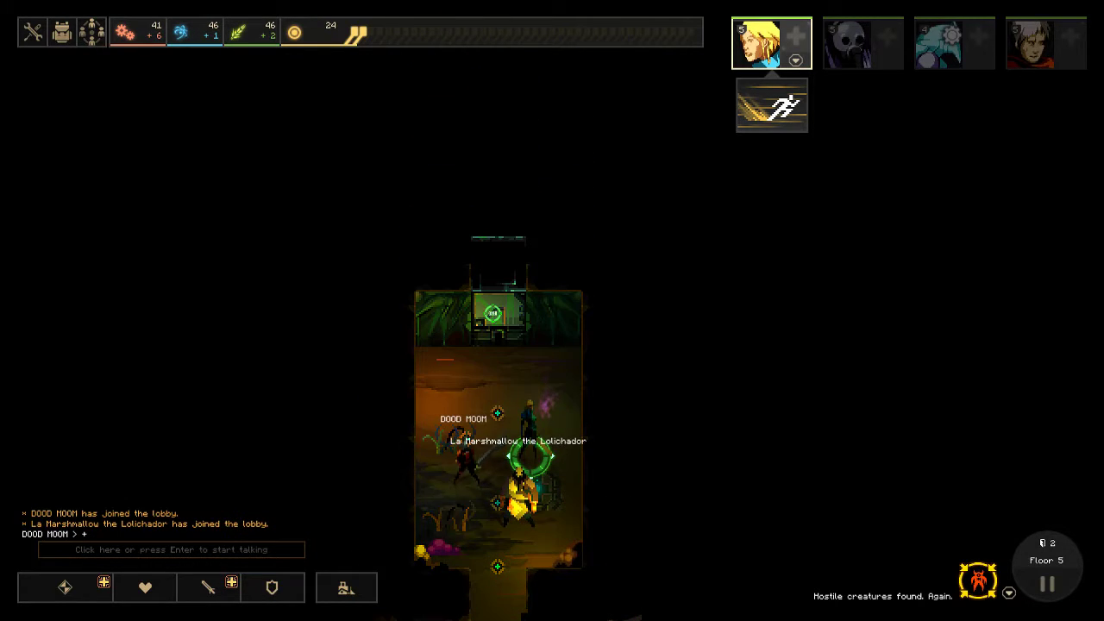
click(491, 312)
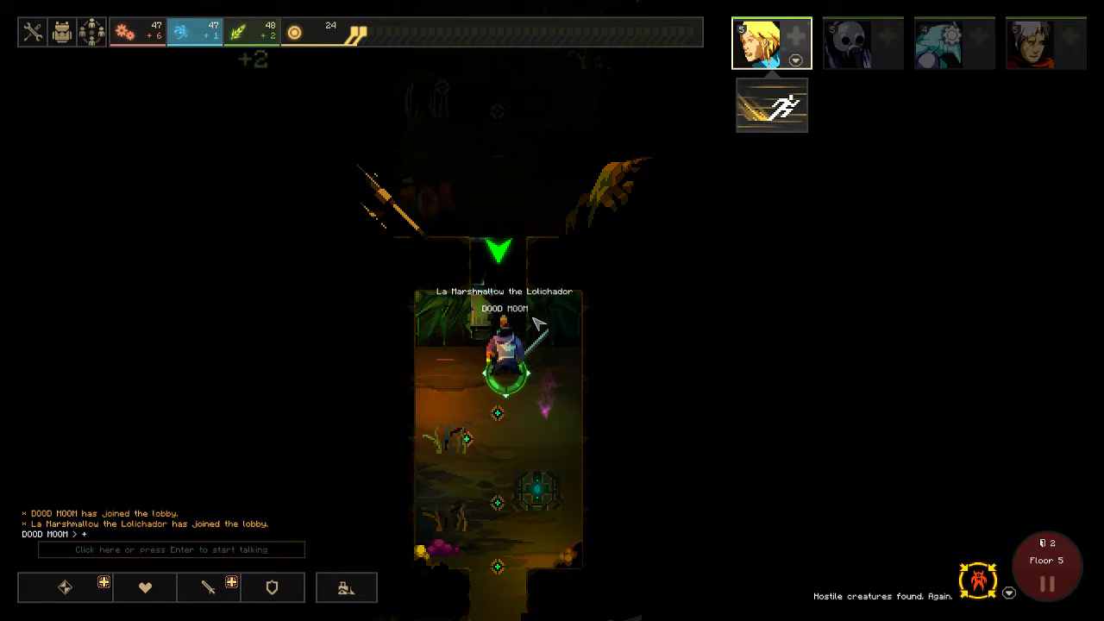
- Follow the heroes into the new room and check the 99GIG Eviscerator in the backpack
key(w)
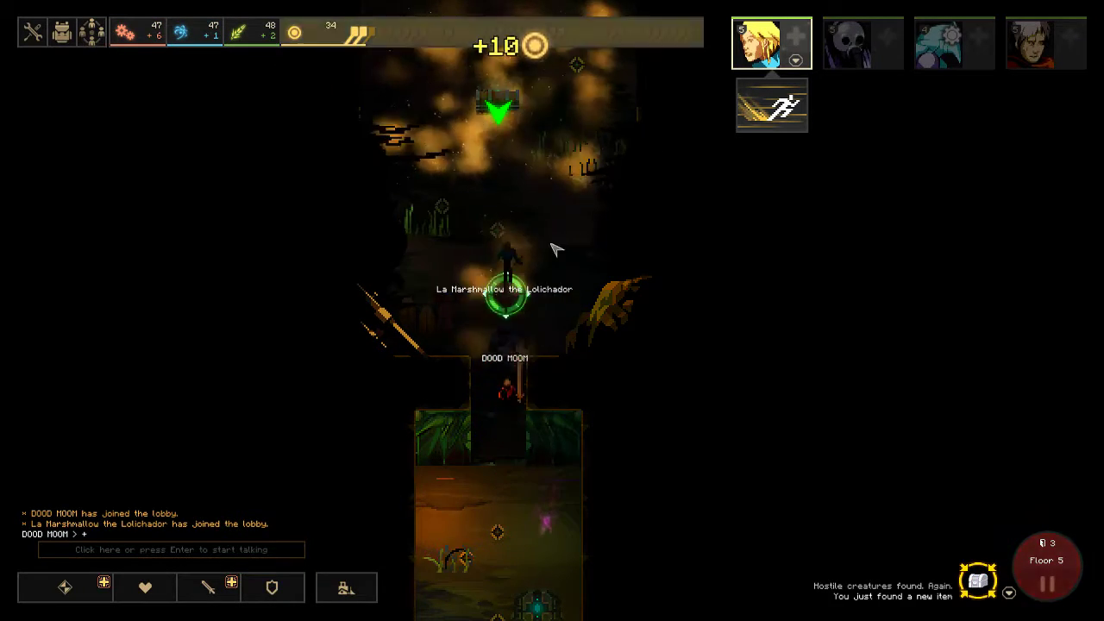
key(w)
key(w)
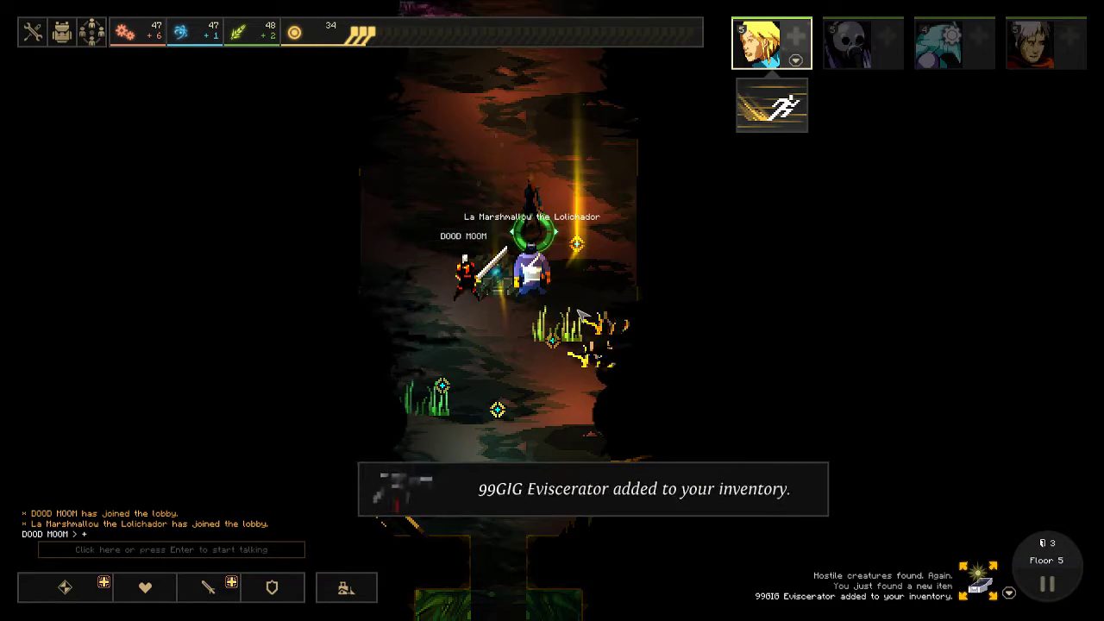
key(i)
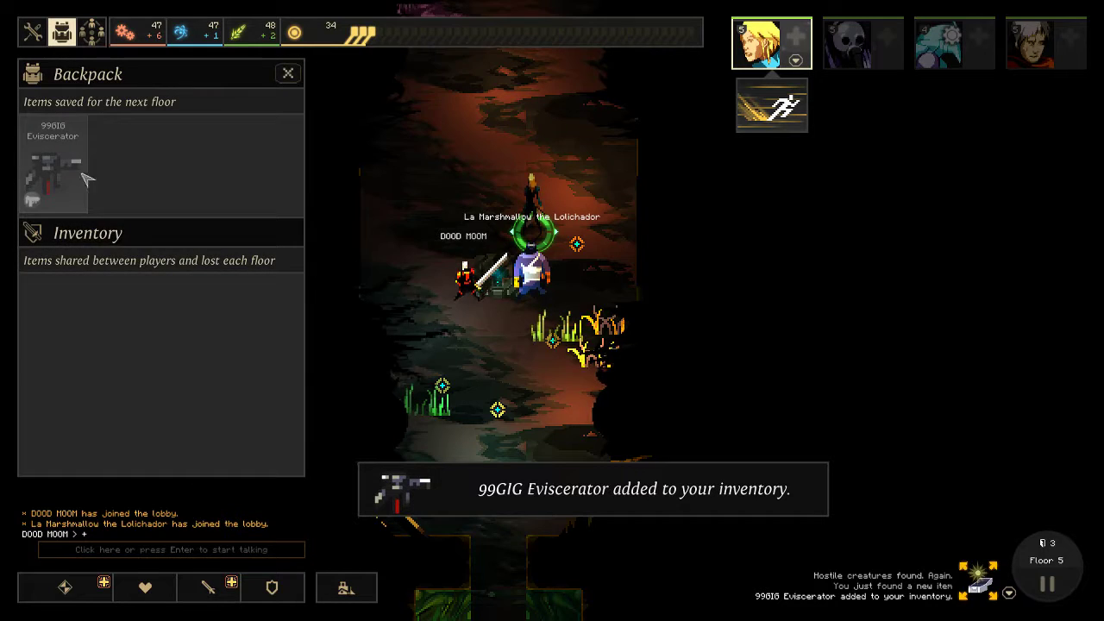
mouse_move(51, 168)
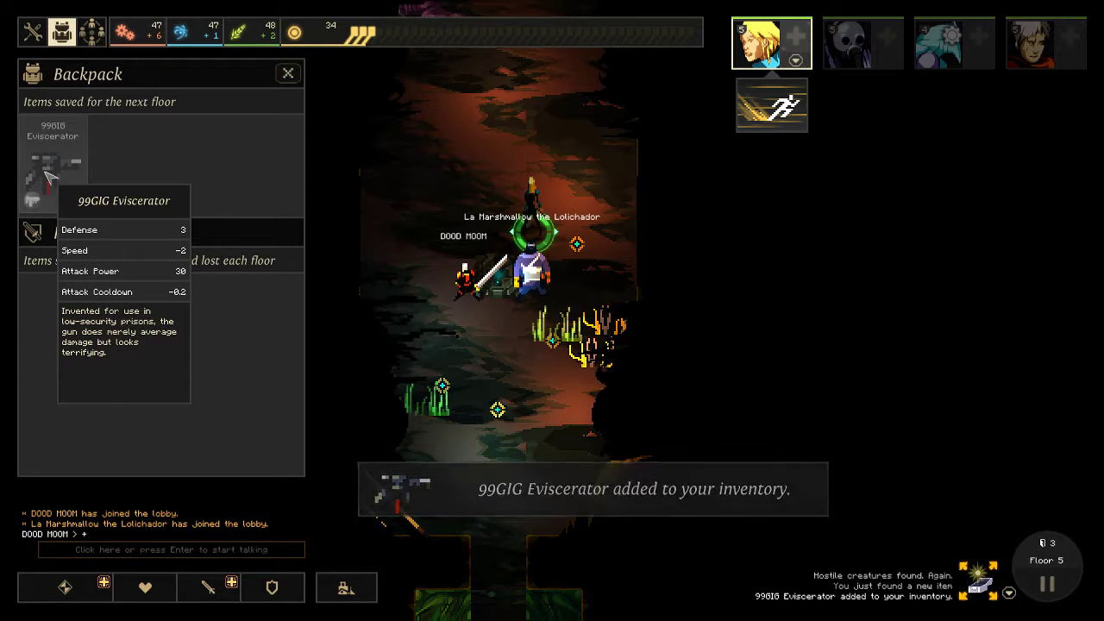
key(i)
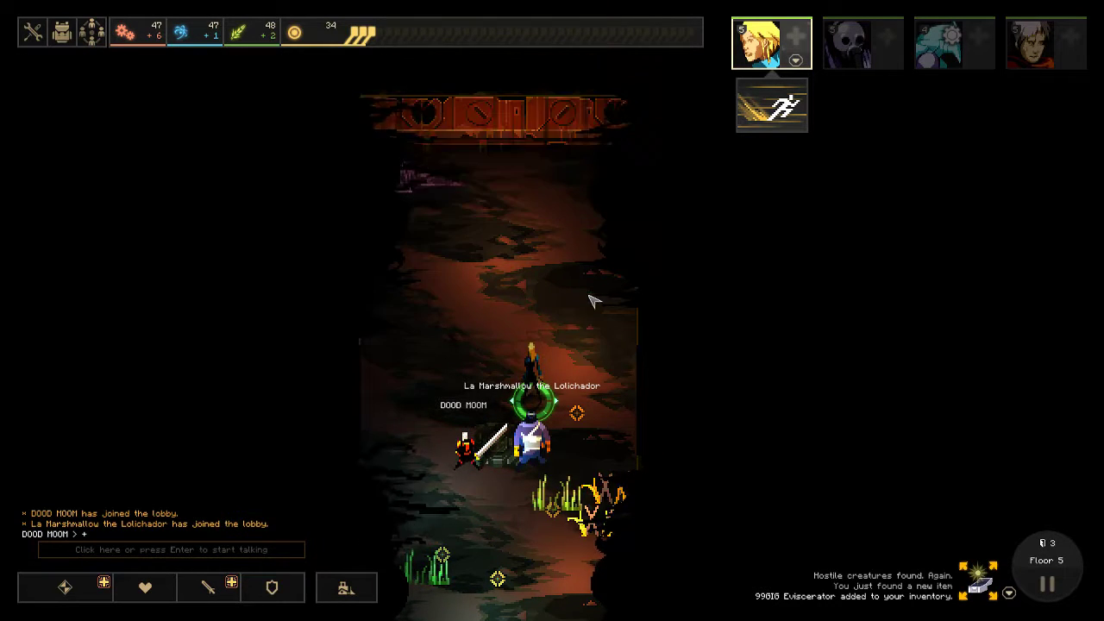
scroll(592, 308, down, 3)
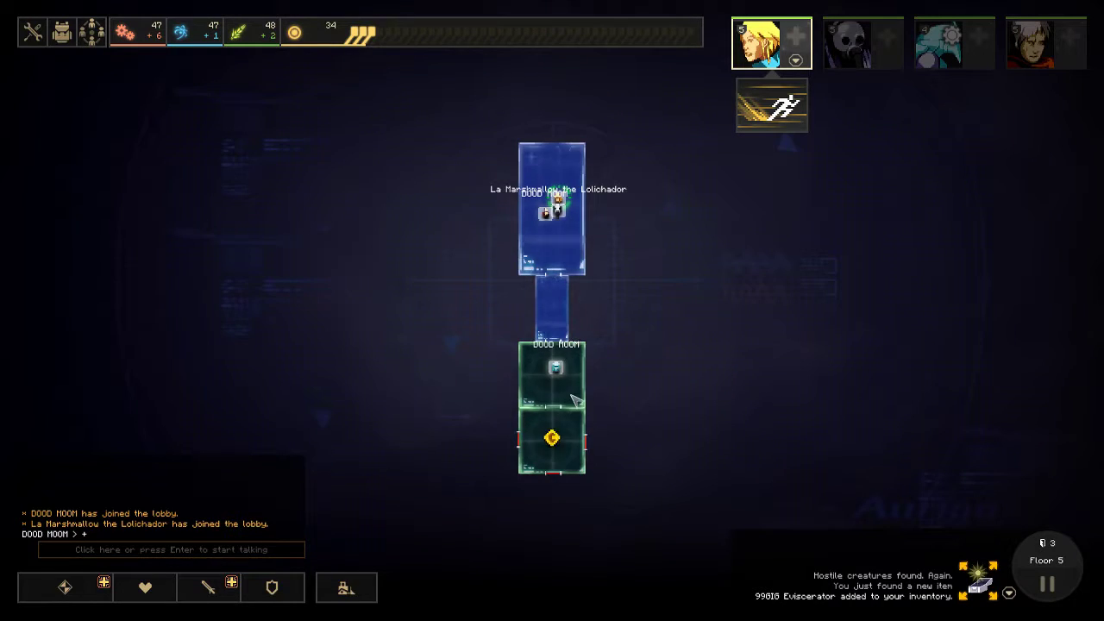
scroll(579, 335, up, 2)
scroll(579, 334, up, 2)
key(s)
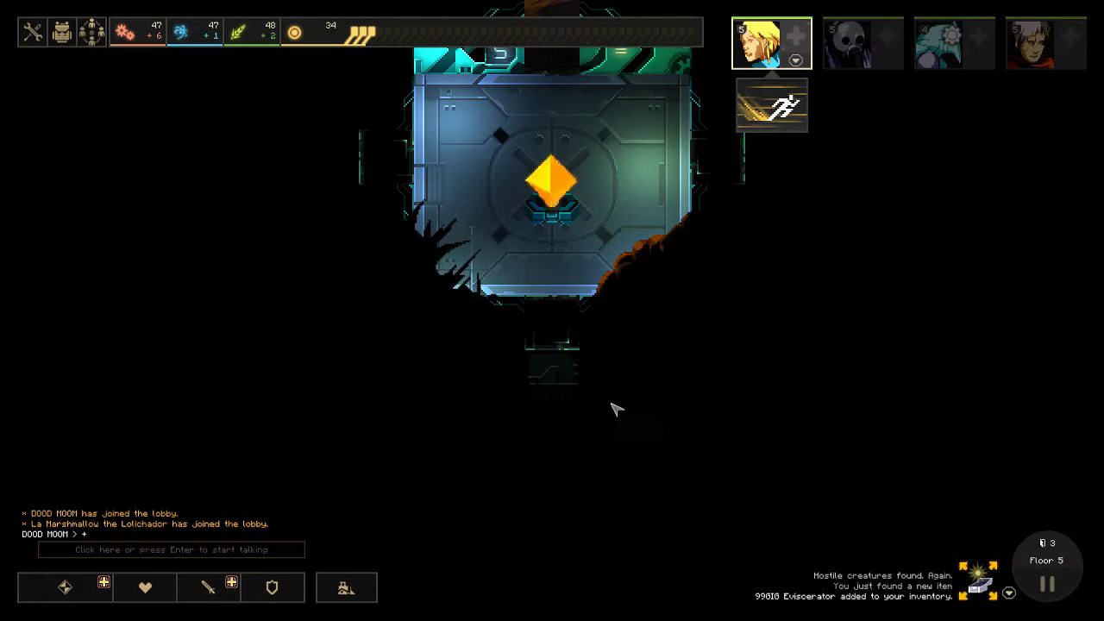
key(w)
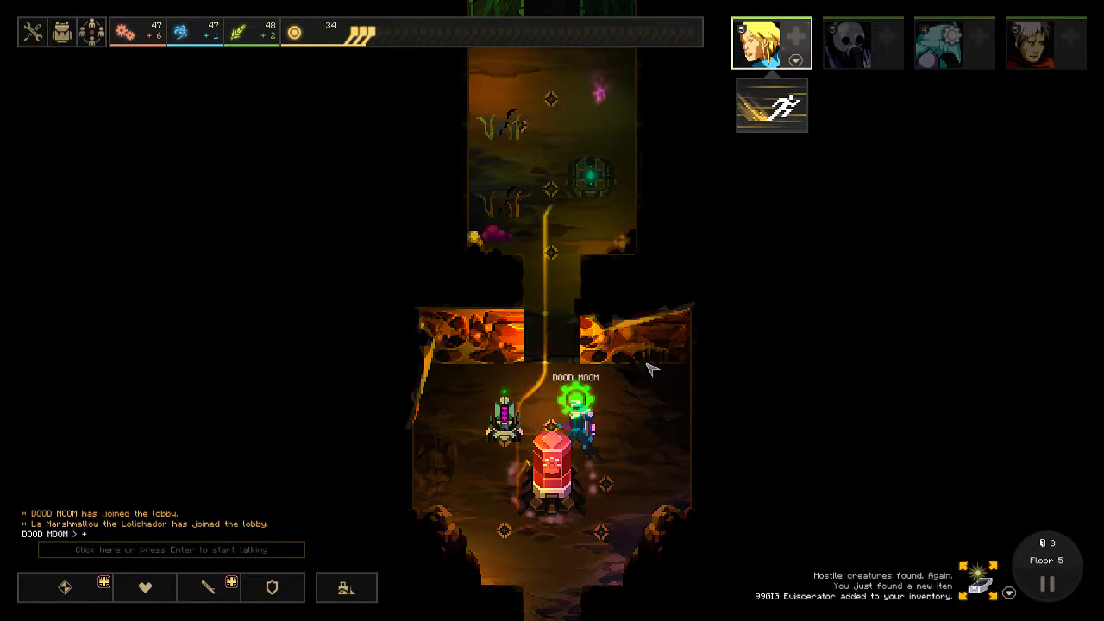
scroll(651, 369, down, 2)
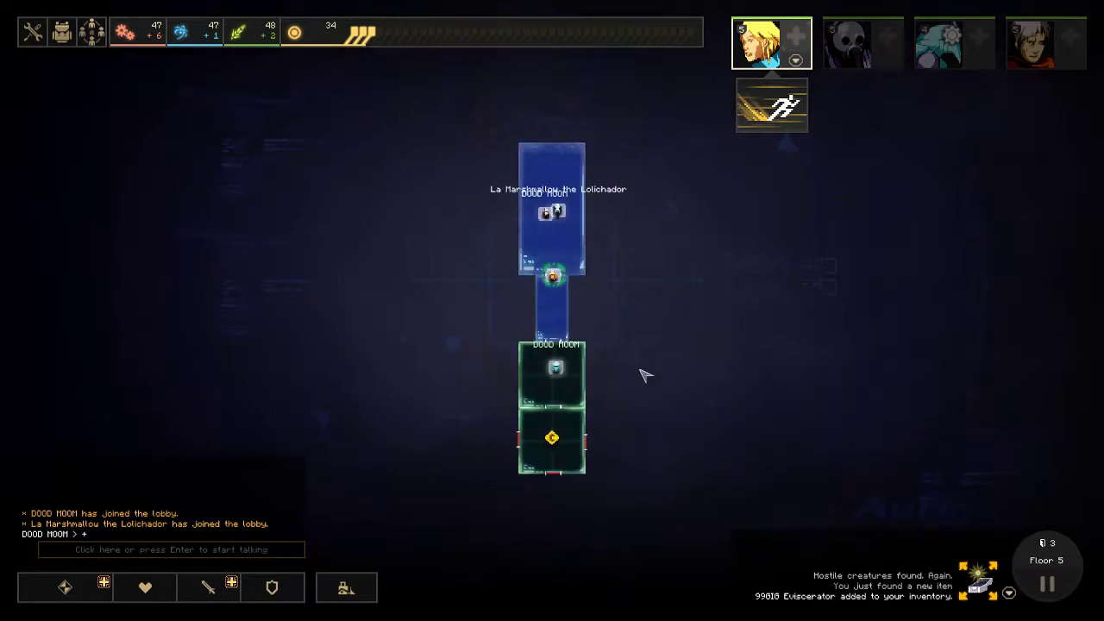
scroll(575, 321, up, 2)
key(w)
key(s)
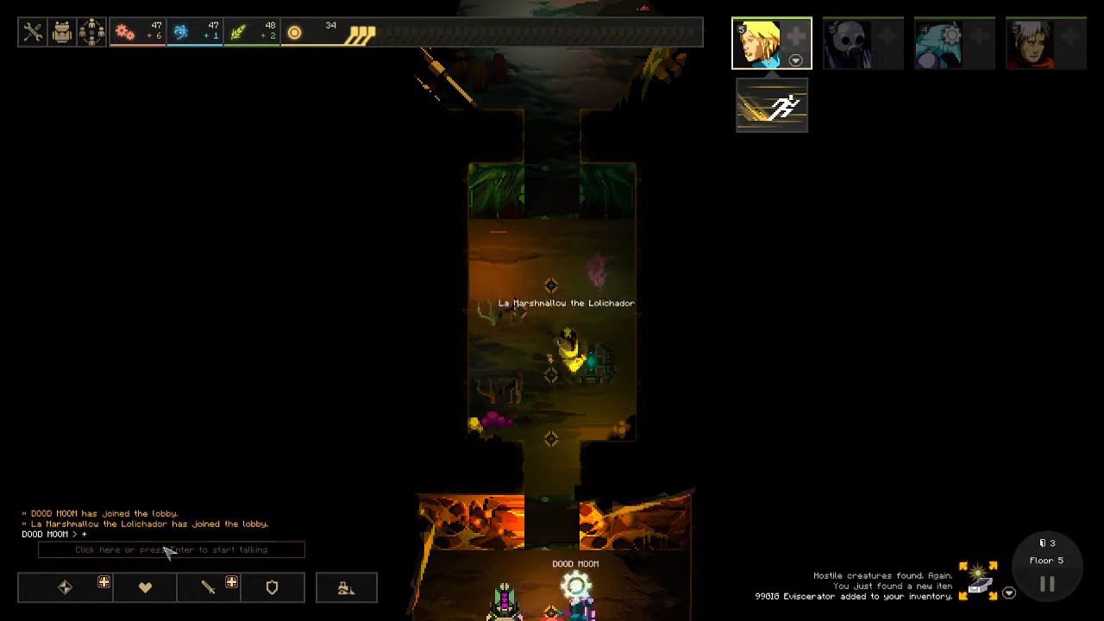
- Build a Science Creator I in the upper room
click(65, 586)
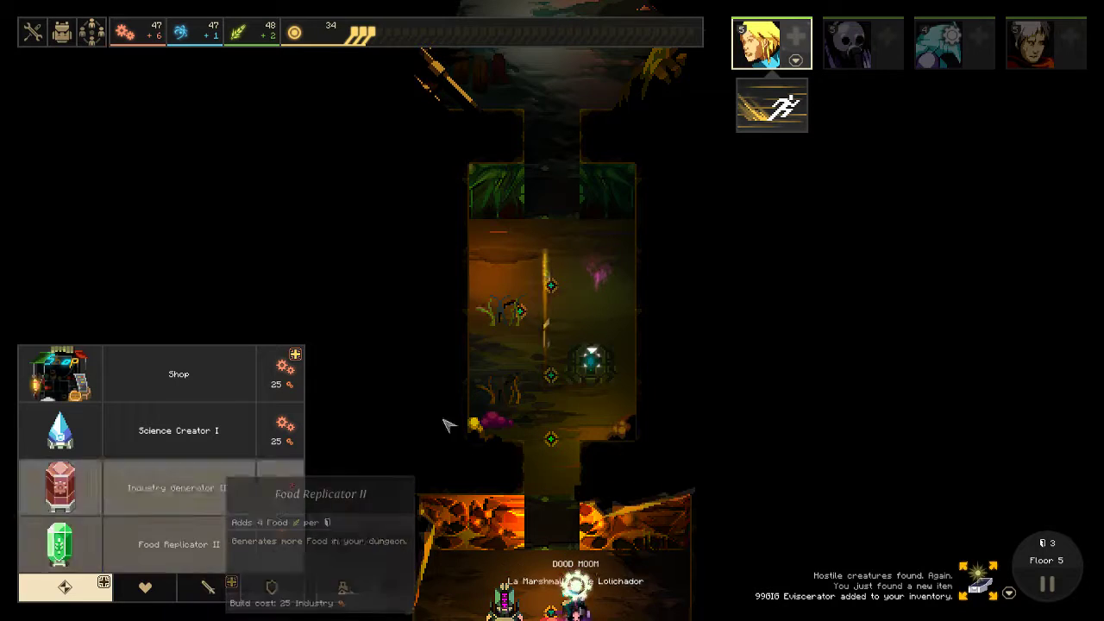
key(s)
key(w)
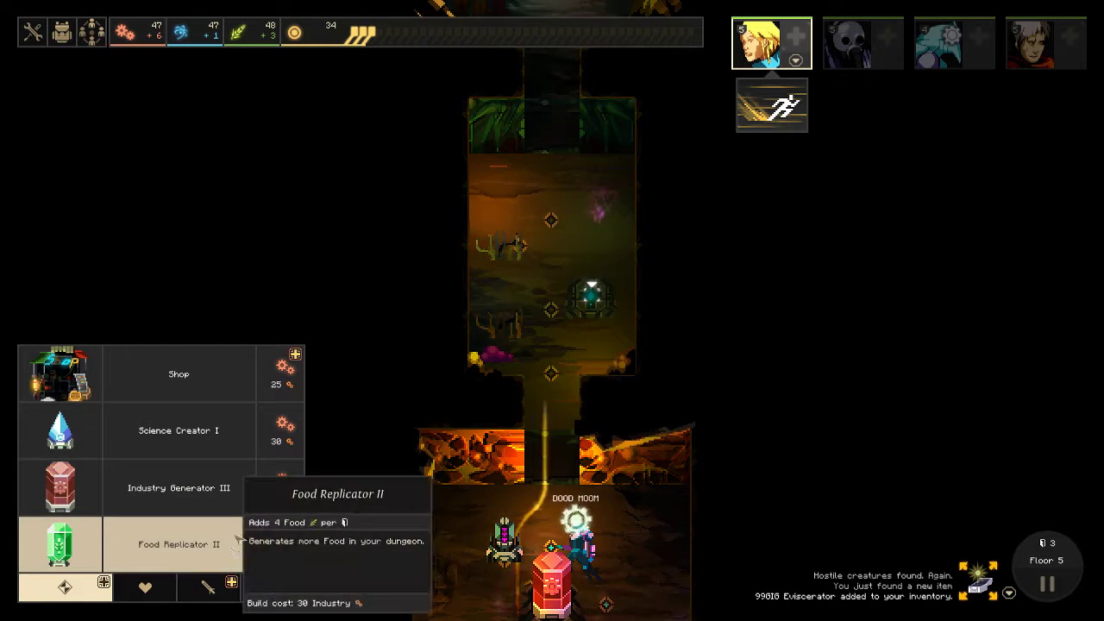
key(w)
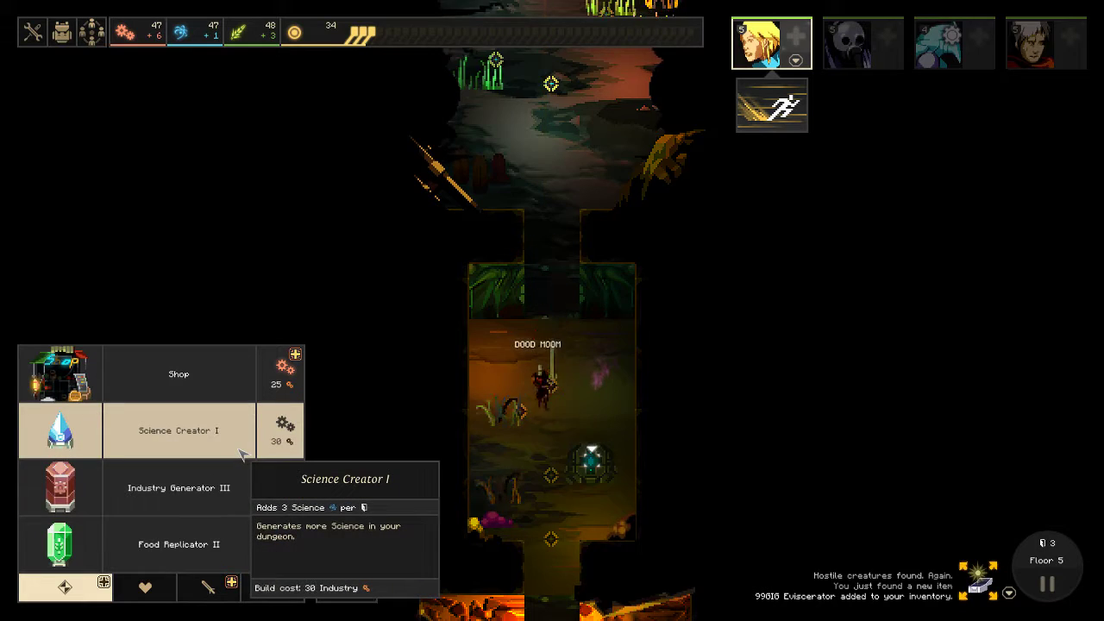
key(s)
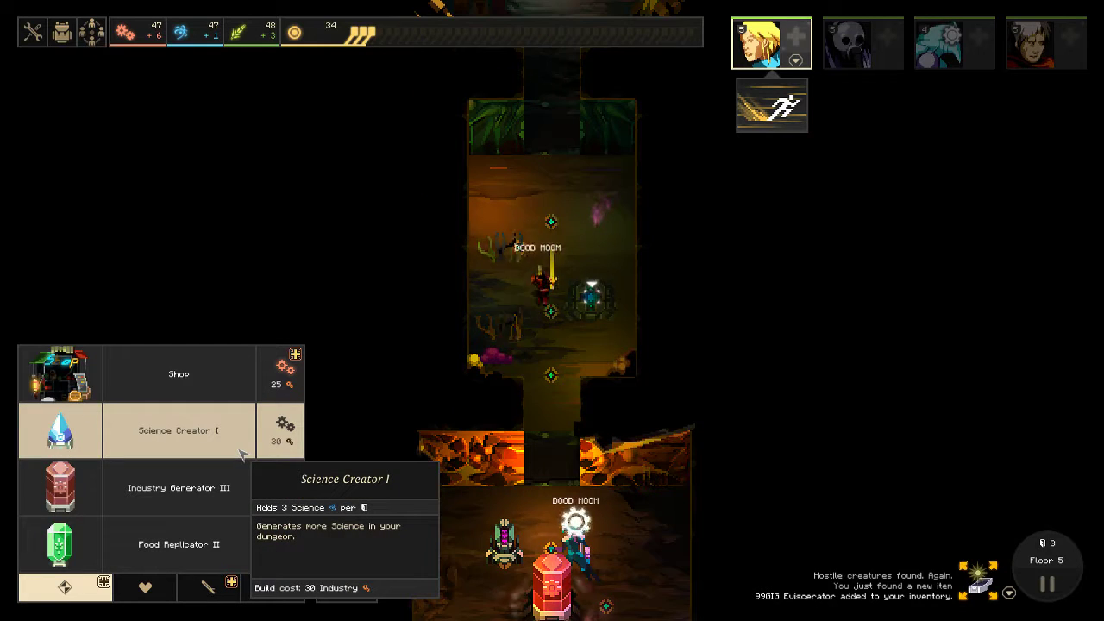
click(242, 454)
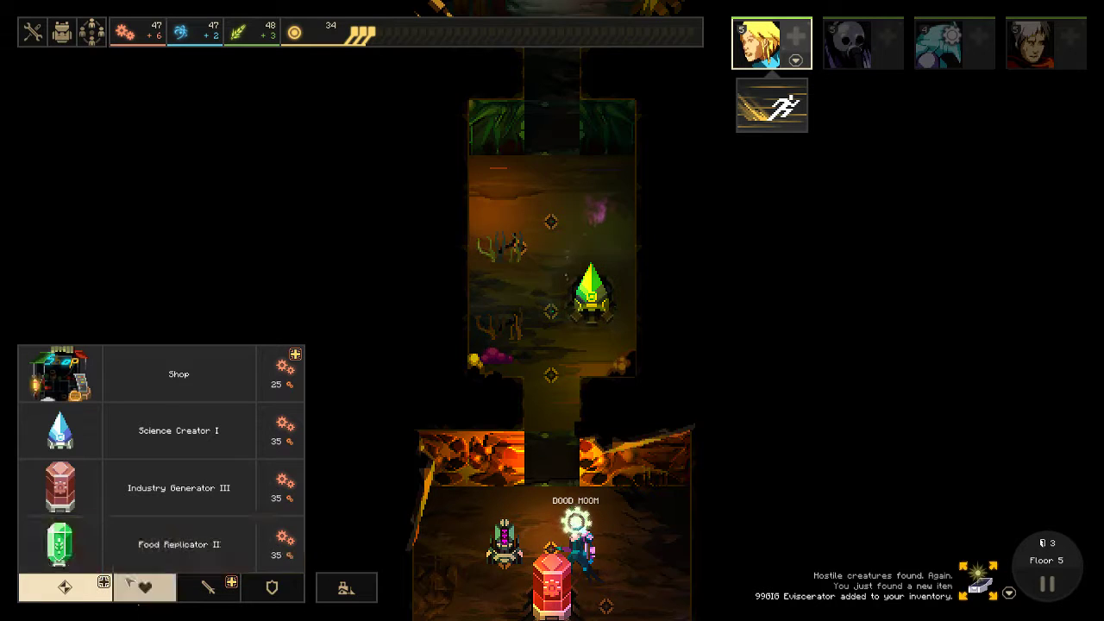
- Bring the view back to centre on the crystal room
key(s)
key(d)
key(s)
key(a)
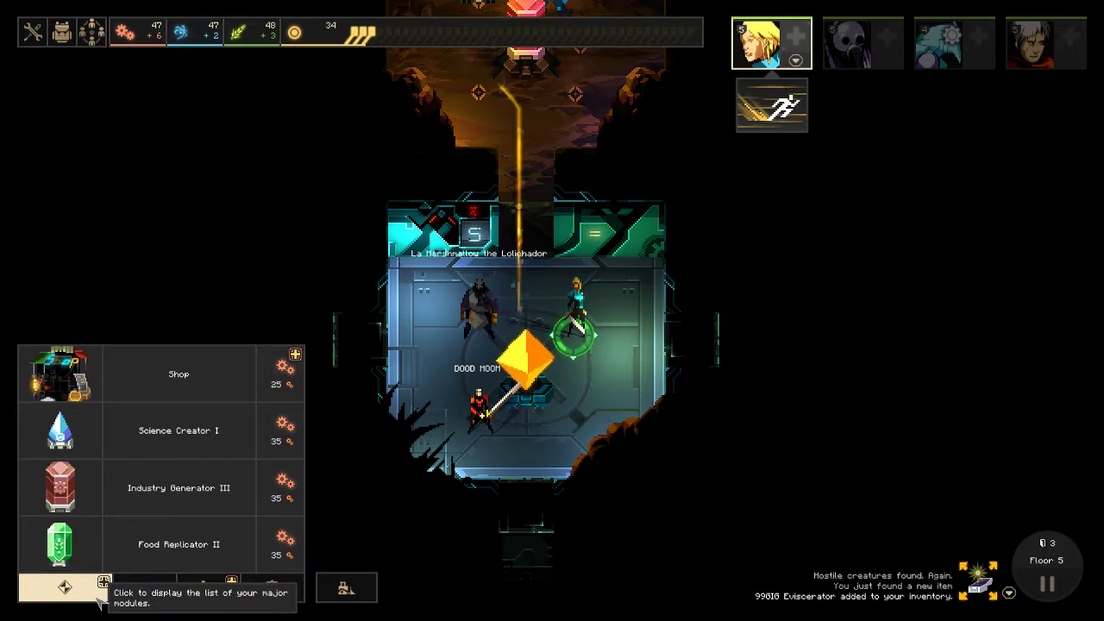
- Survey the rooms around the crystal room, then have the hero open its right-hand door
key(w)
key(d)
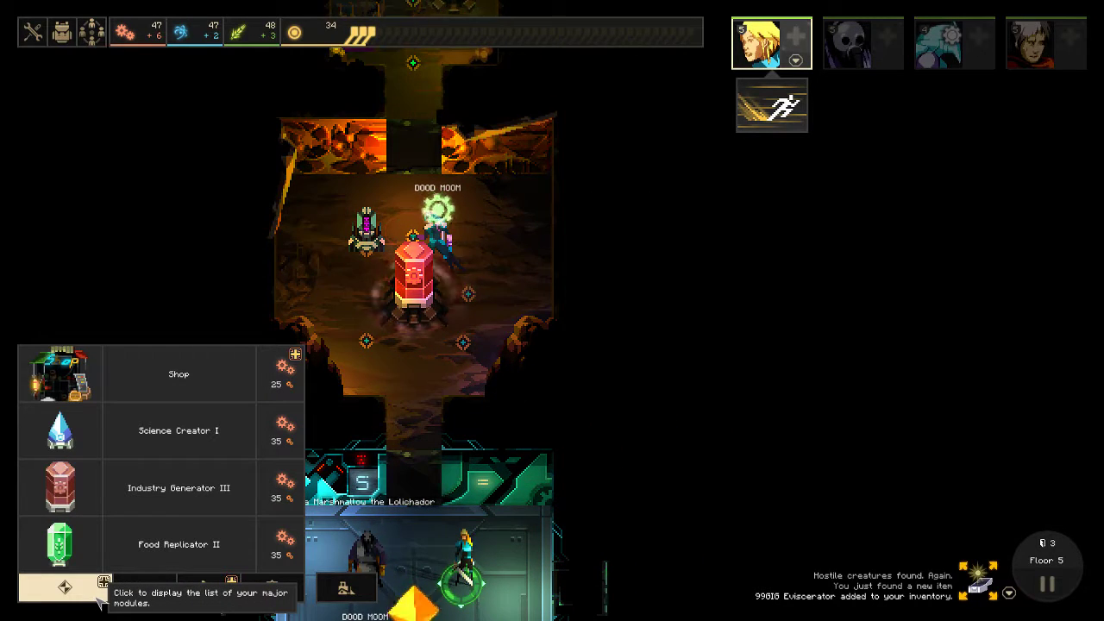
key(w)
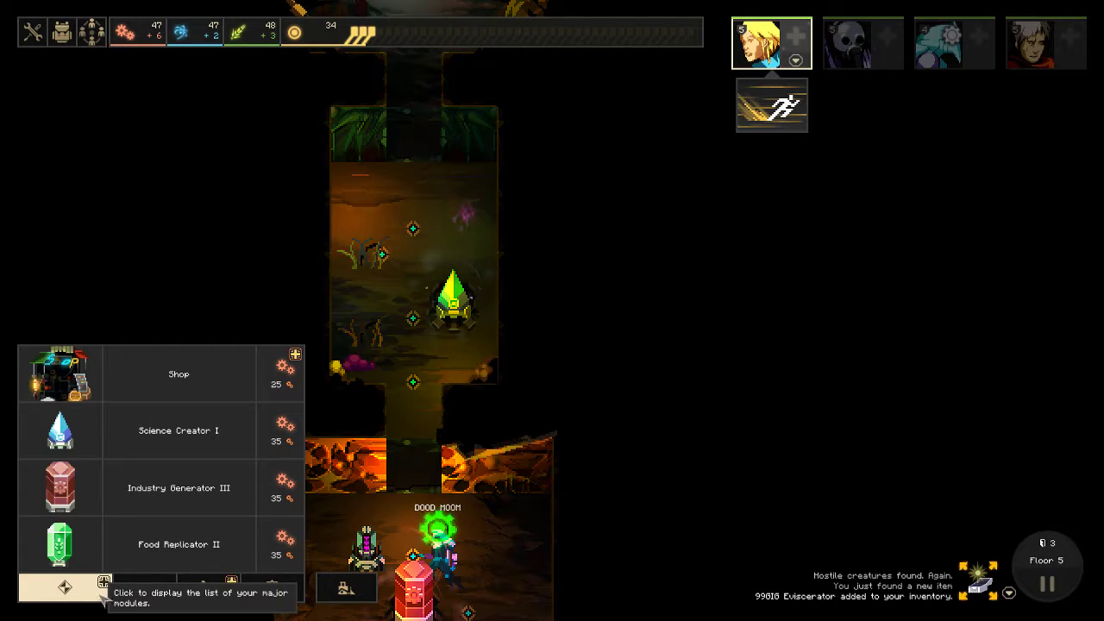
key(s)
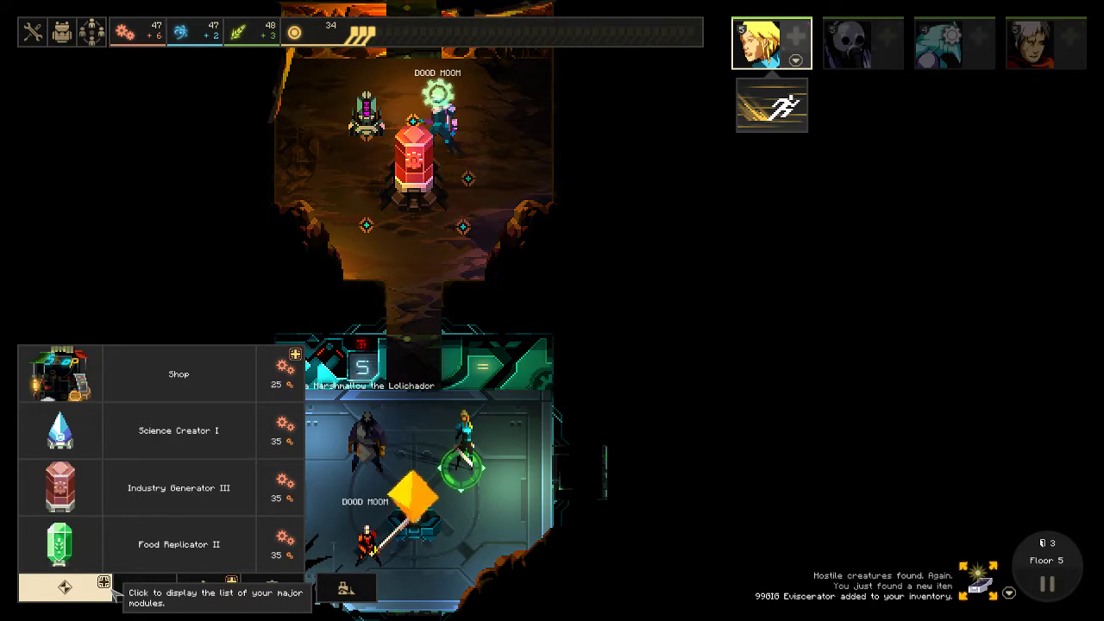
key(a)
key(d)
key(s)
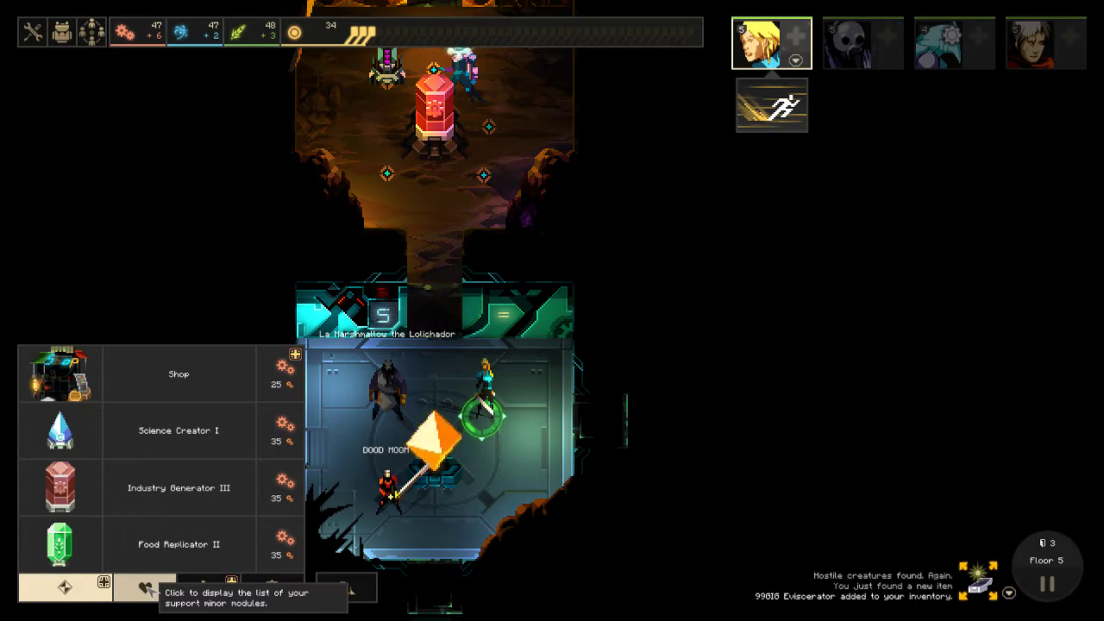
key(s)
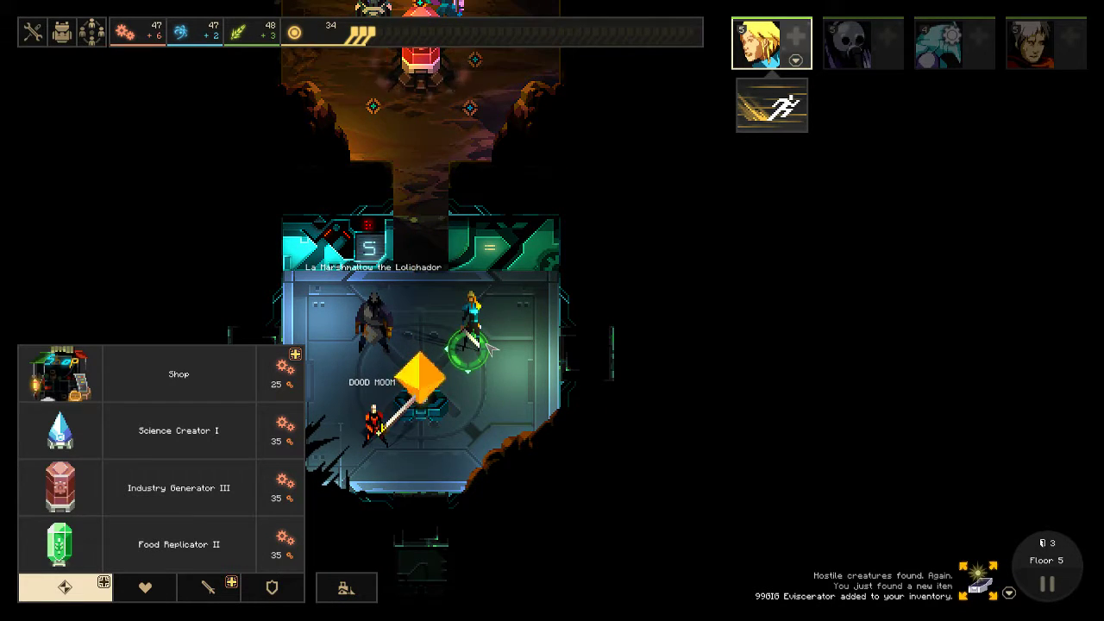
right_click(586, 345)
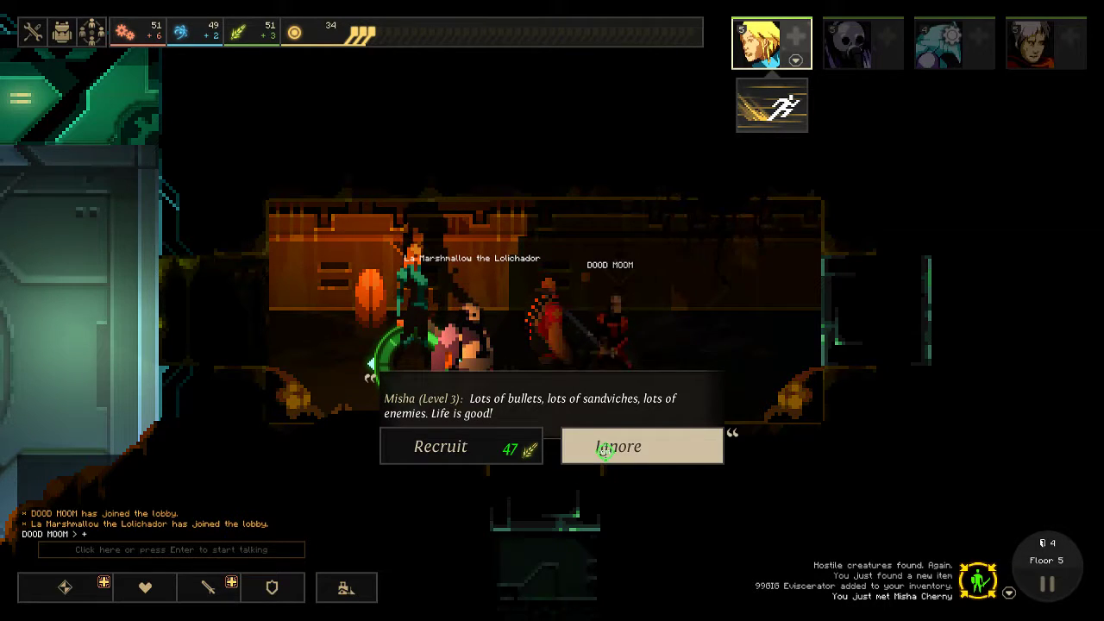
- Decline Misha's offer, try to power the east room, and move the hero there
click(603, 449)
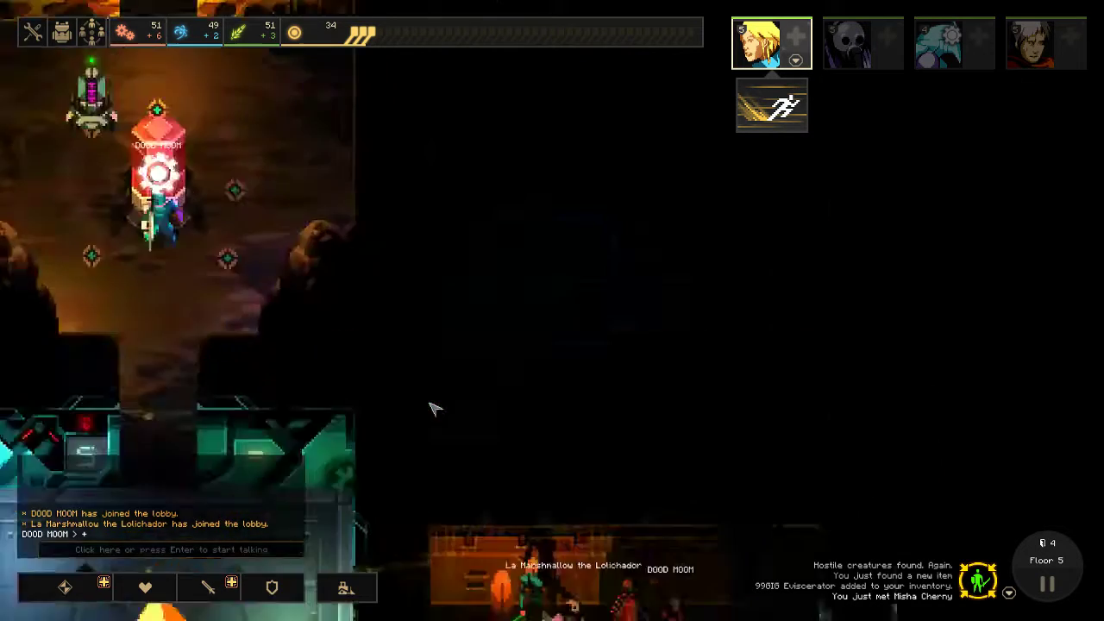
scroll(620, 498, down, 5)
scroll(623, 491, up, 4)
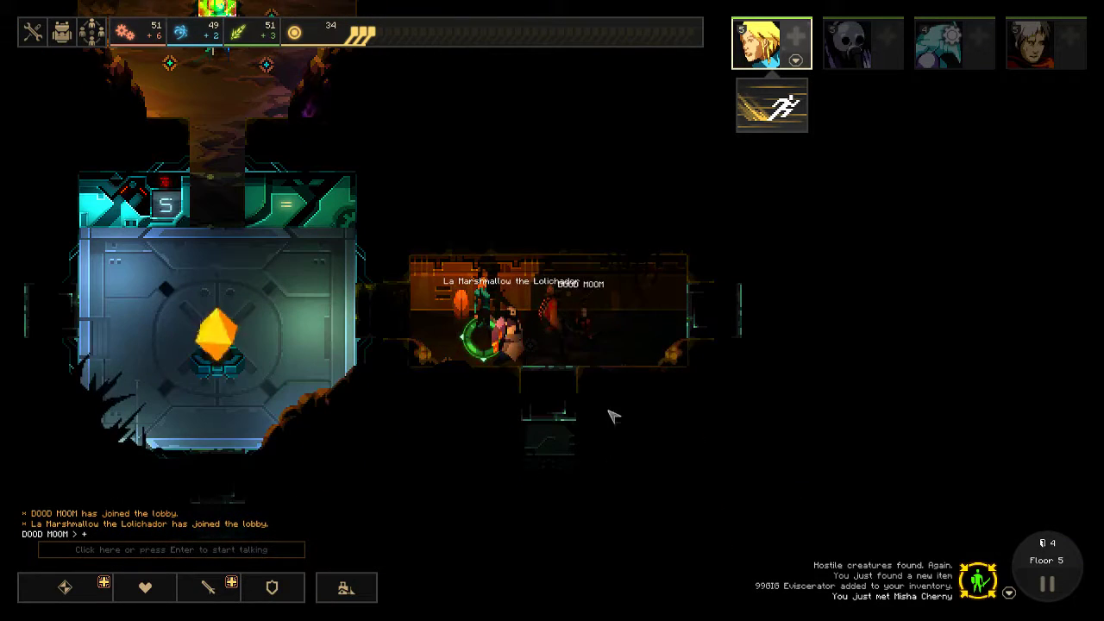
click(611, 345)
right_click(610, 313)
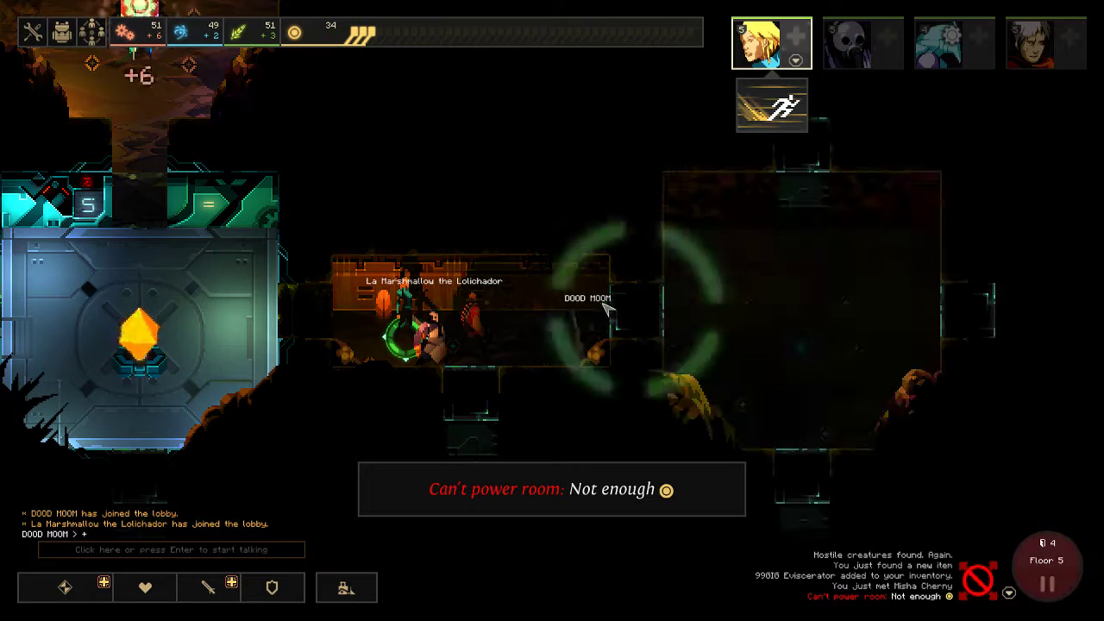
key(Right)
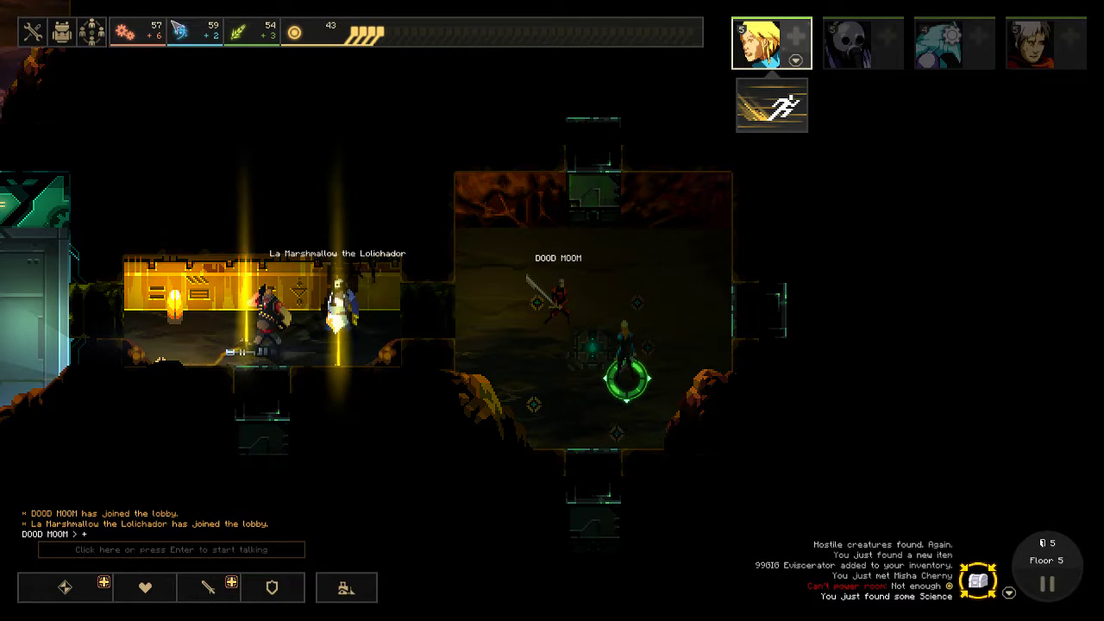
- Check the Players list, then look back toward the crystal room
click(91, 32)
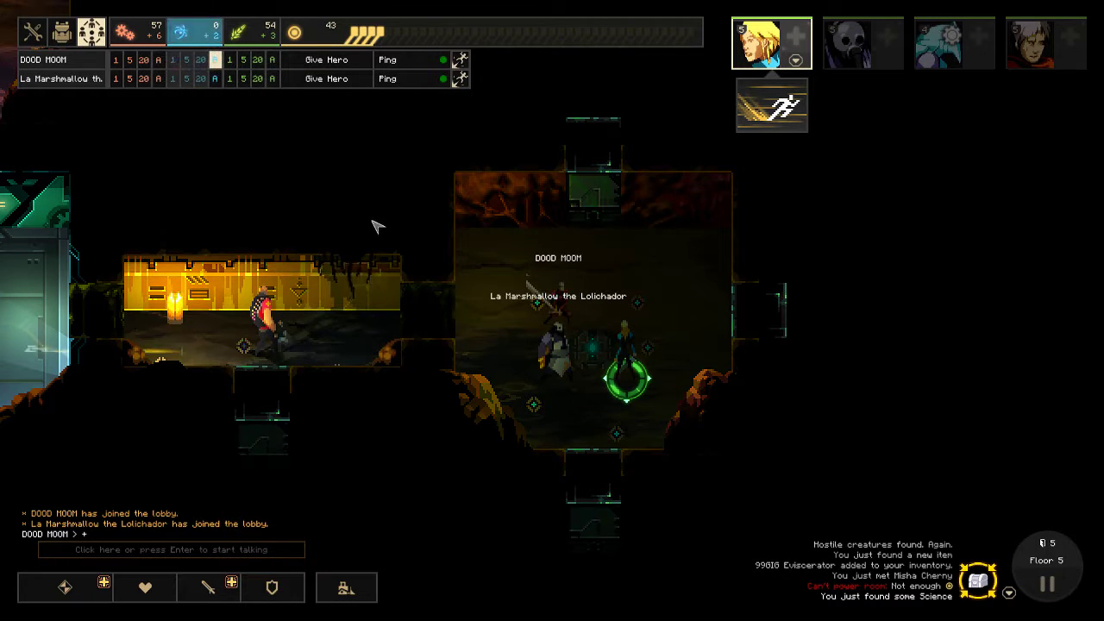
click(92, 39)
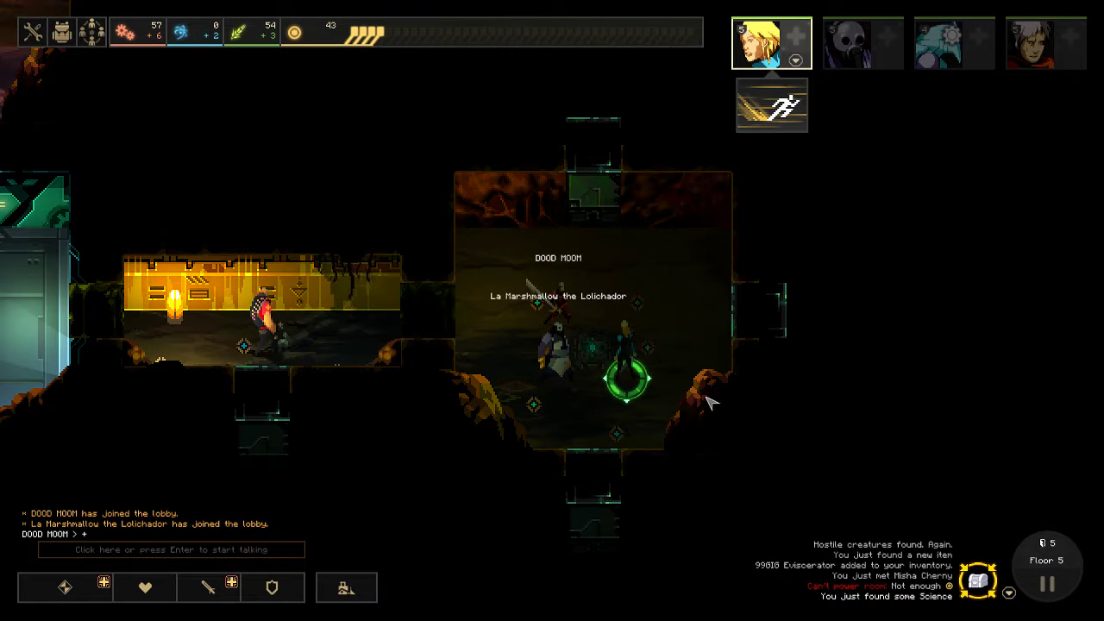
key(Left)
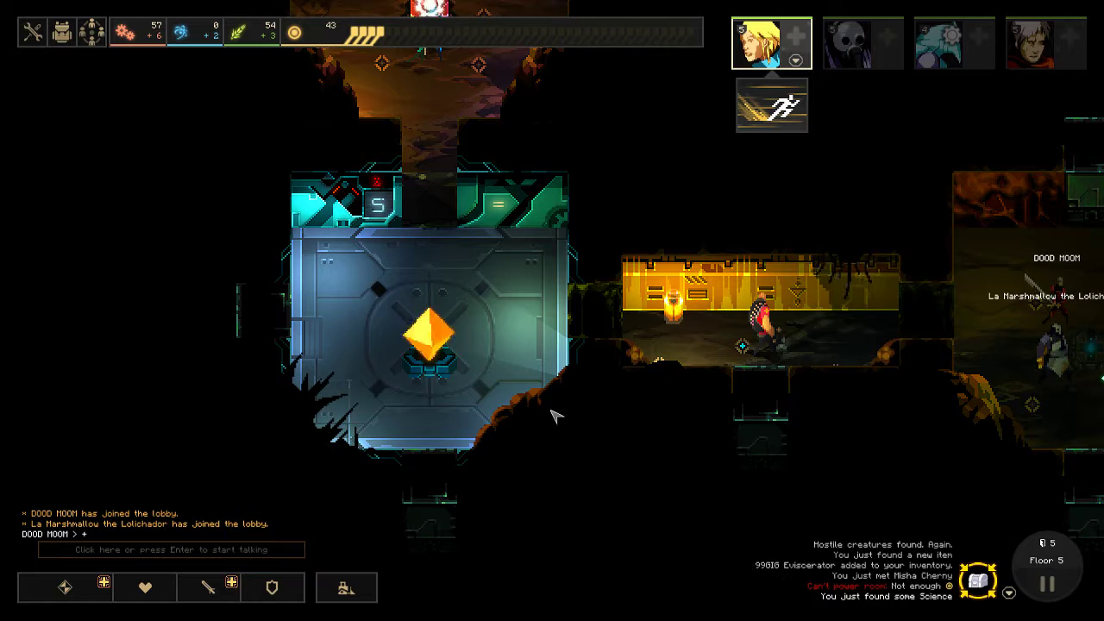
key(Right)
key(Right)
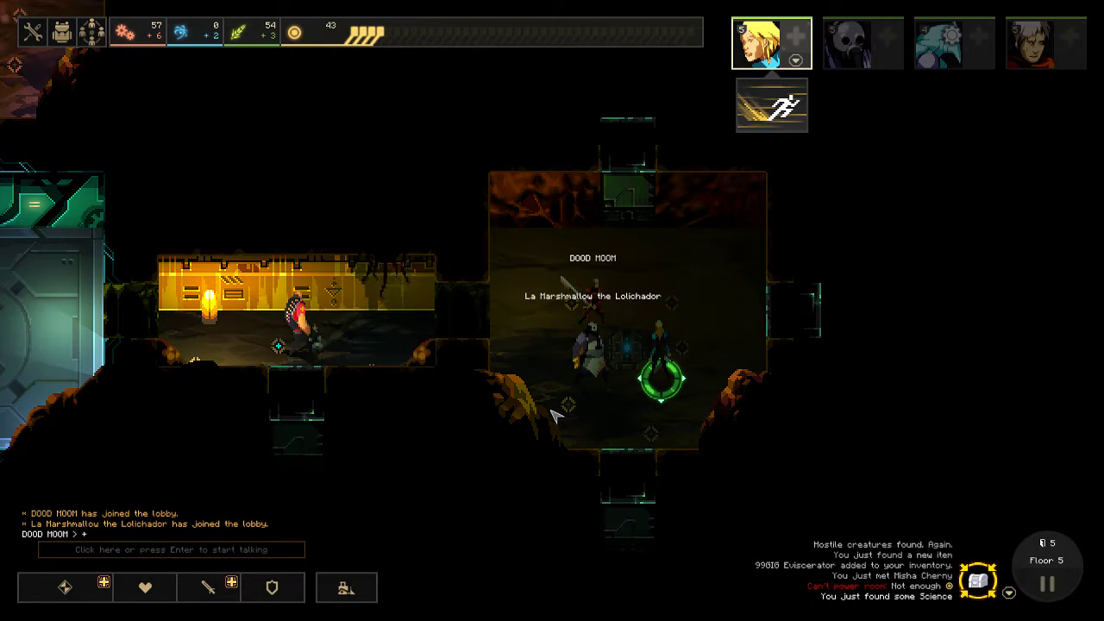
key(Up)
key(Left)
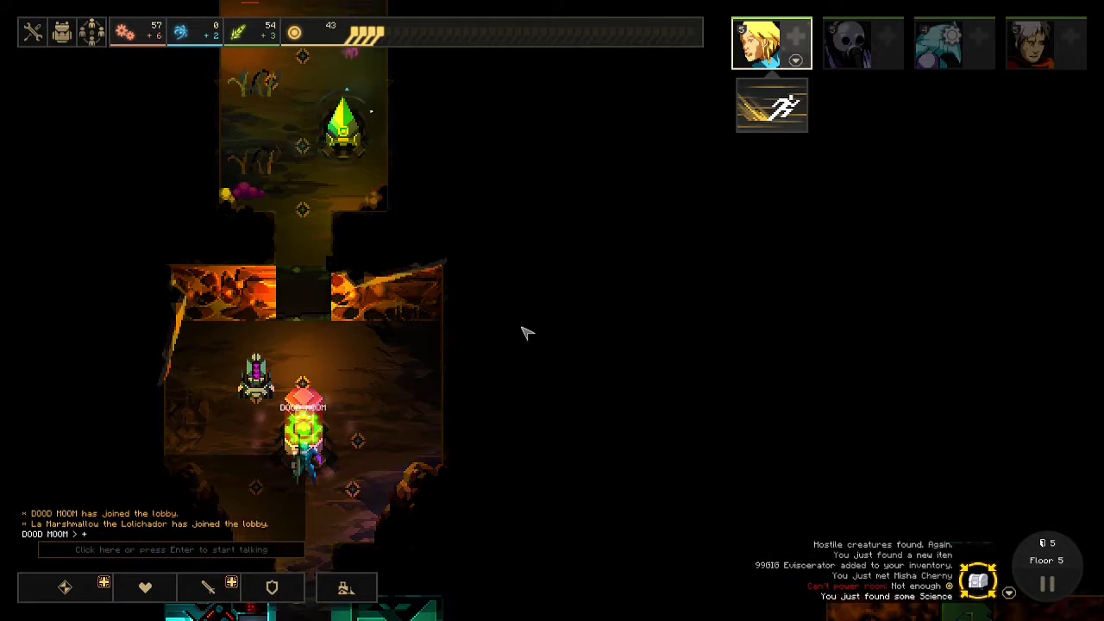
key(Down)
key(Right)
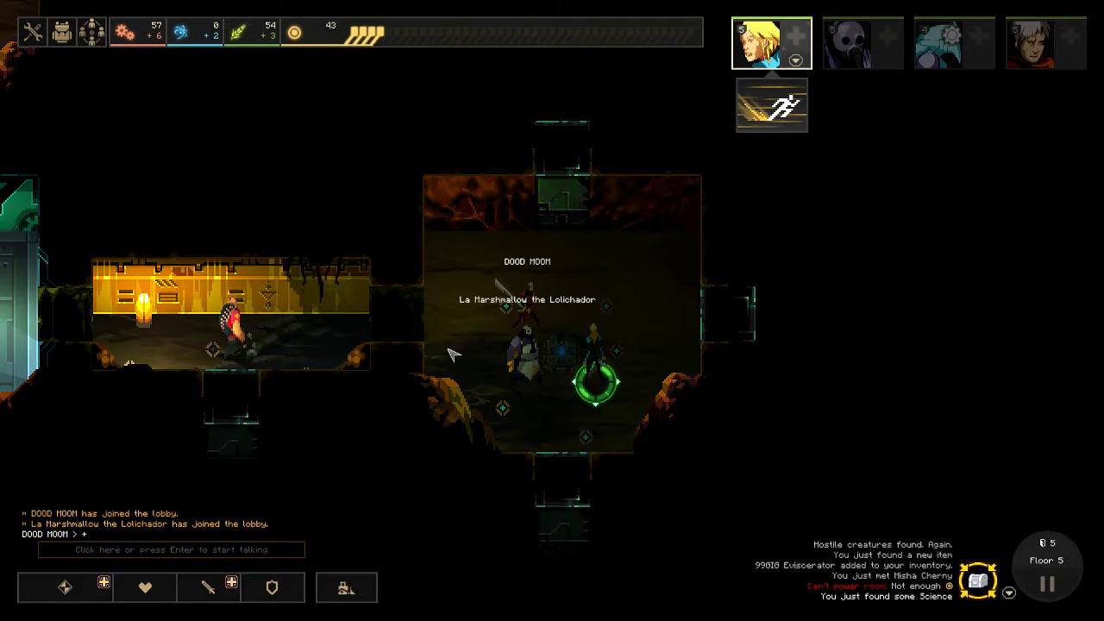
scroll(450, 366, down, 3)
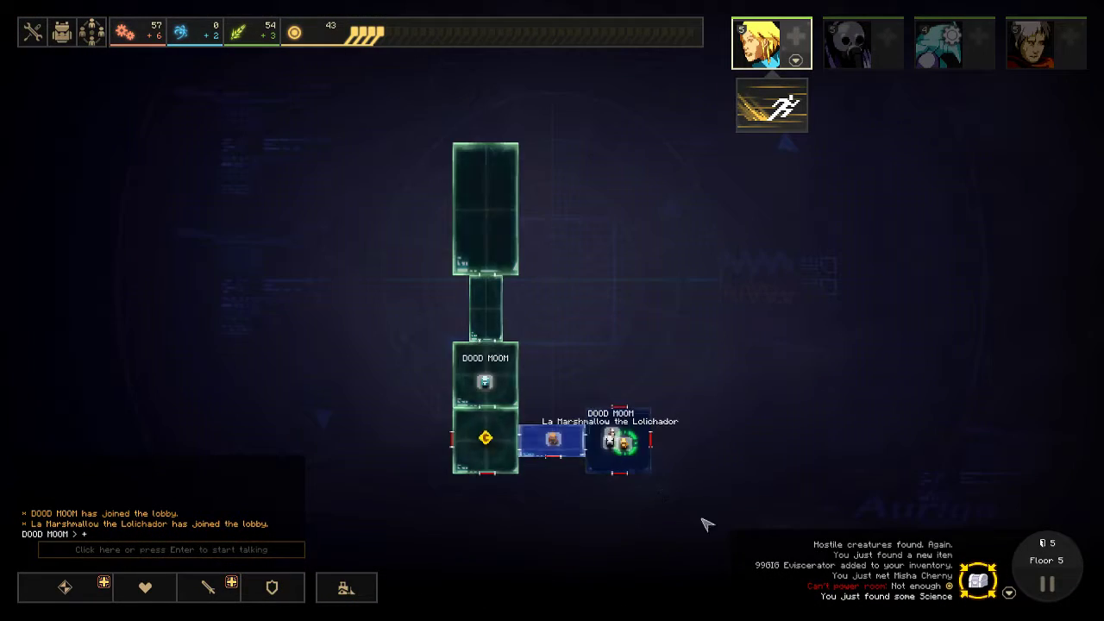
scroll(444, 373, up, 3)
scroll(444, 373, down, 3)
scroll(552, 372, up, 3)
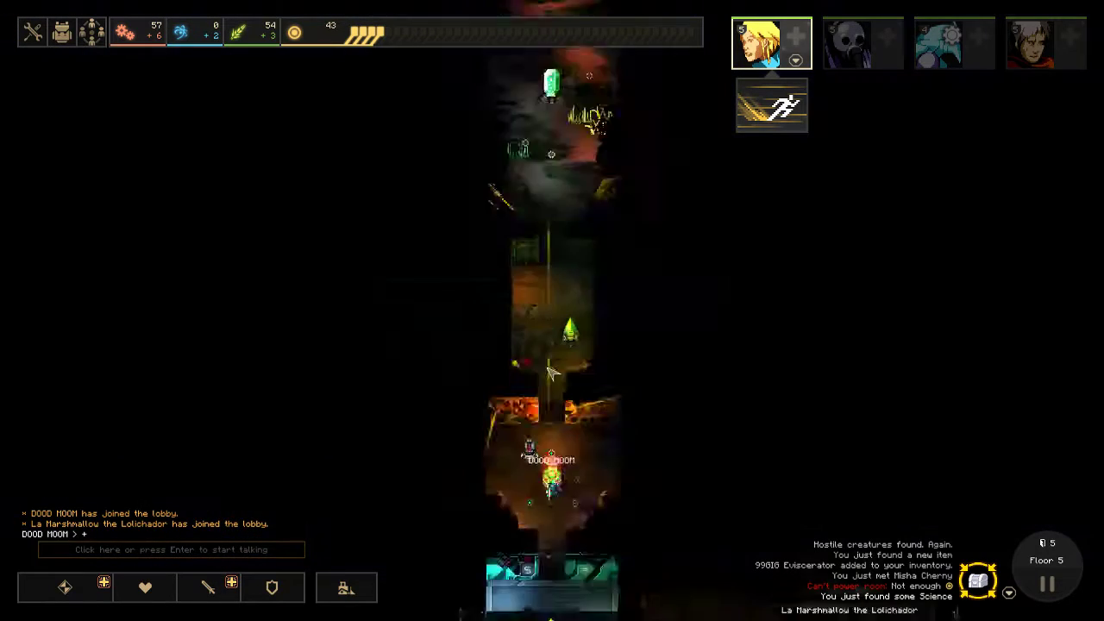
key(Right)
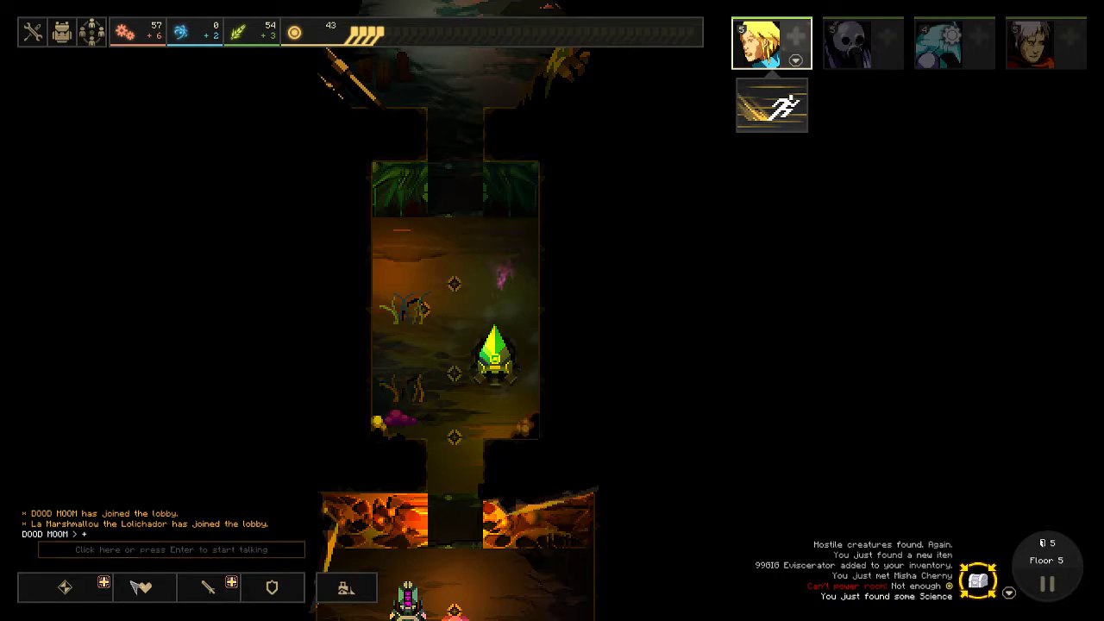
- Dismantle the grassy room's science module and build an Industry Generator III in its slot
click(64, 586)
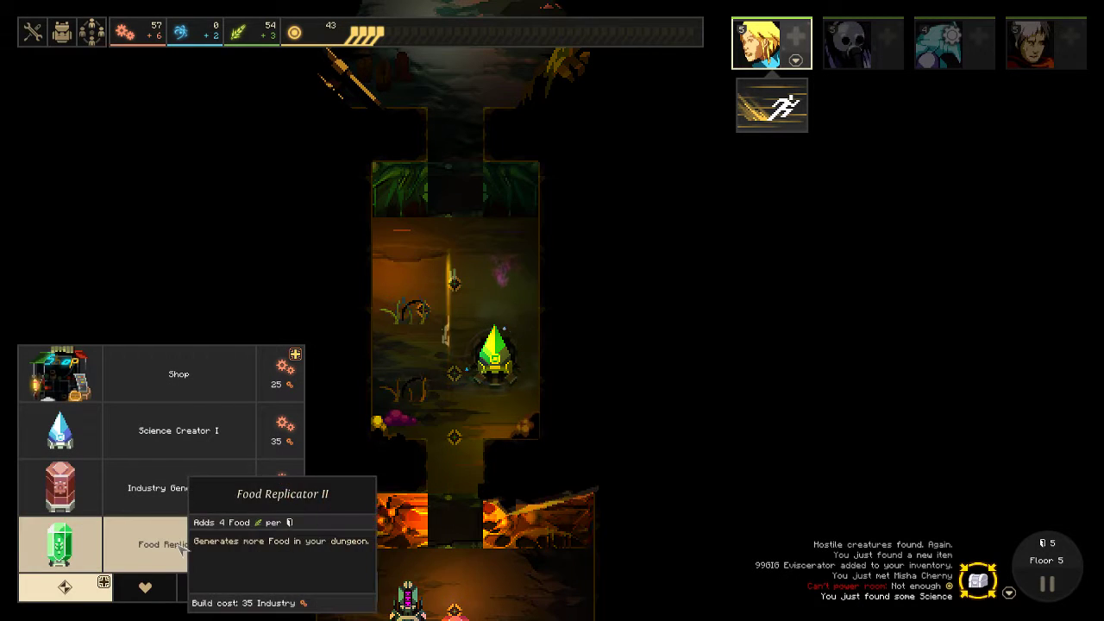
click(231, 544)
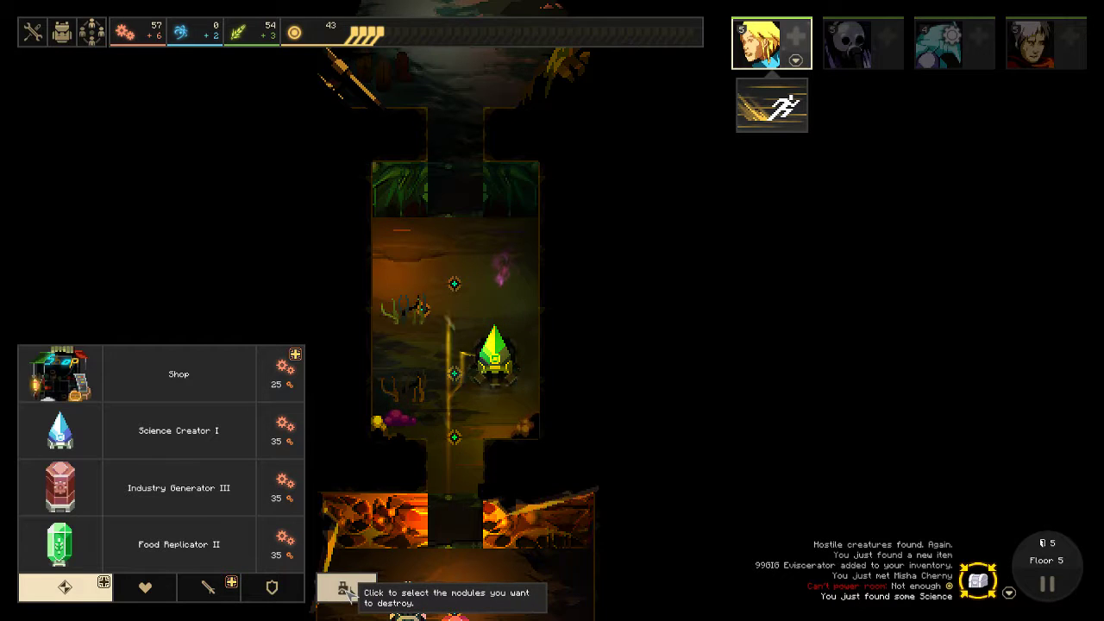
click(346, 590)
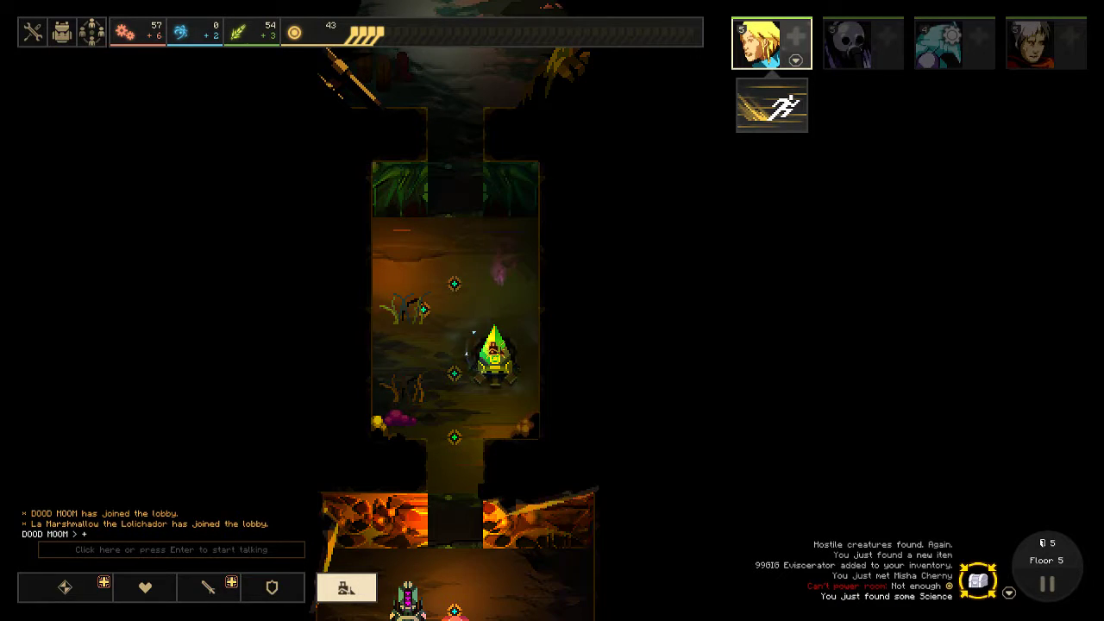
click(65, 586)
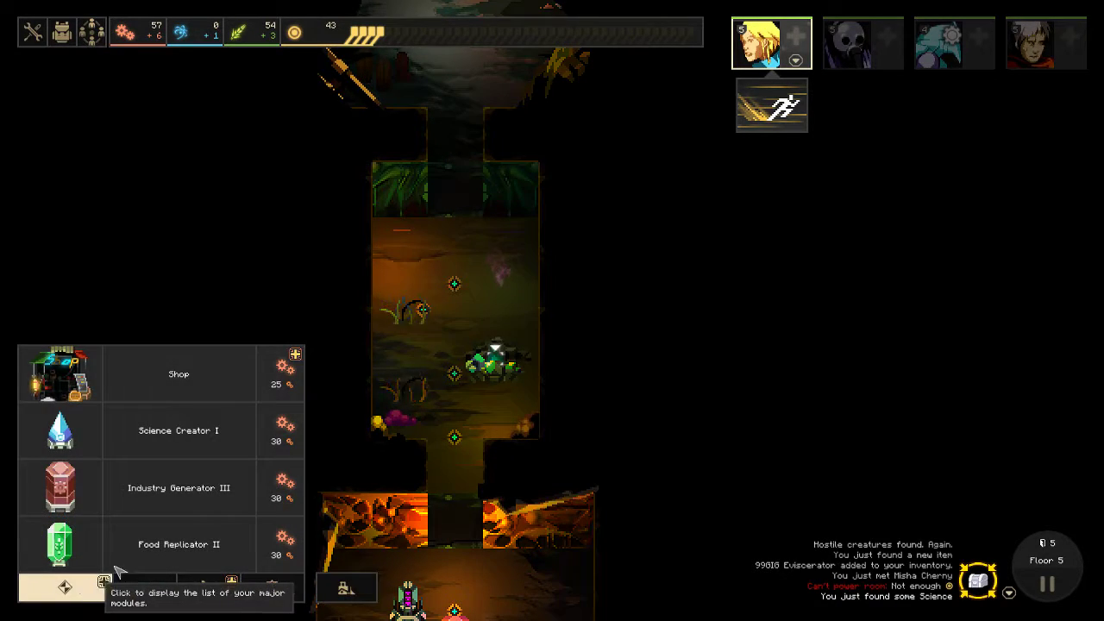
click(285, 480)
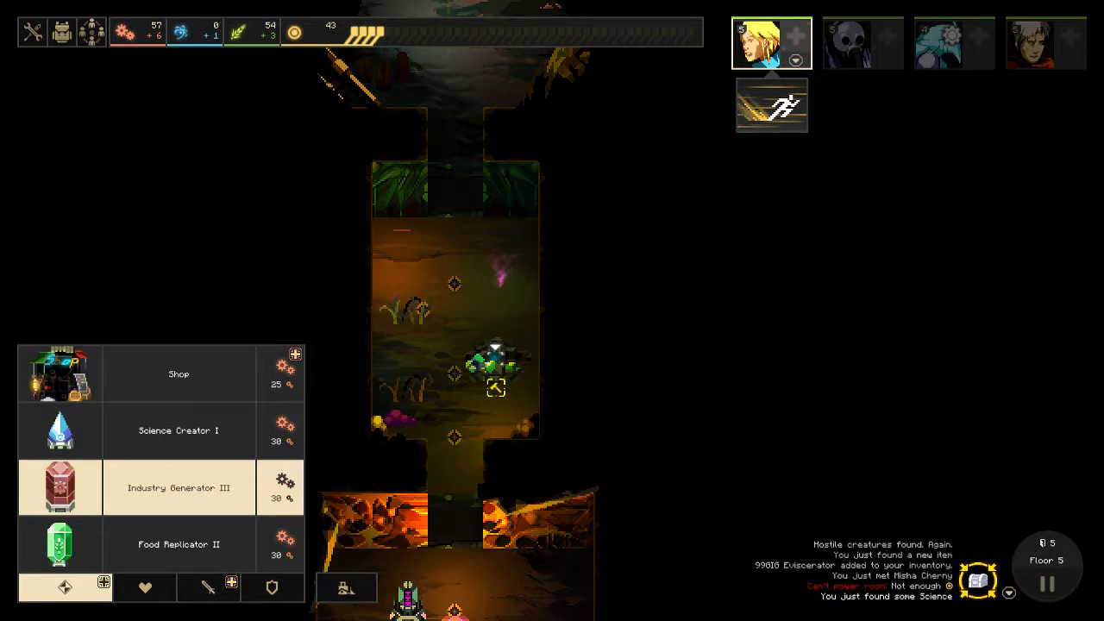
click(495, 369)
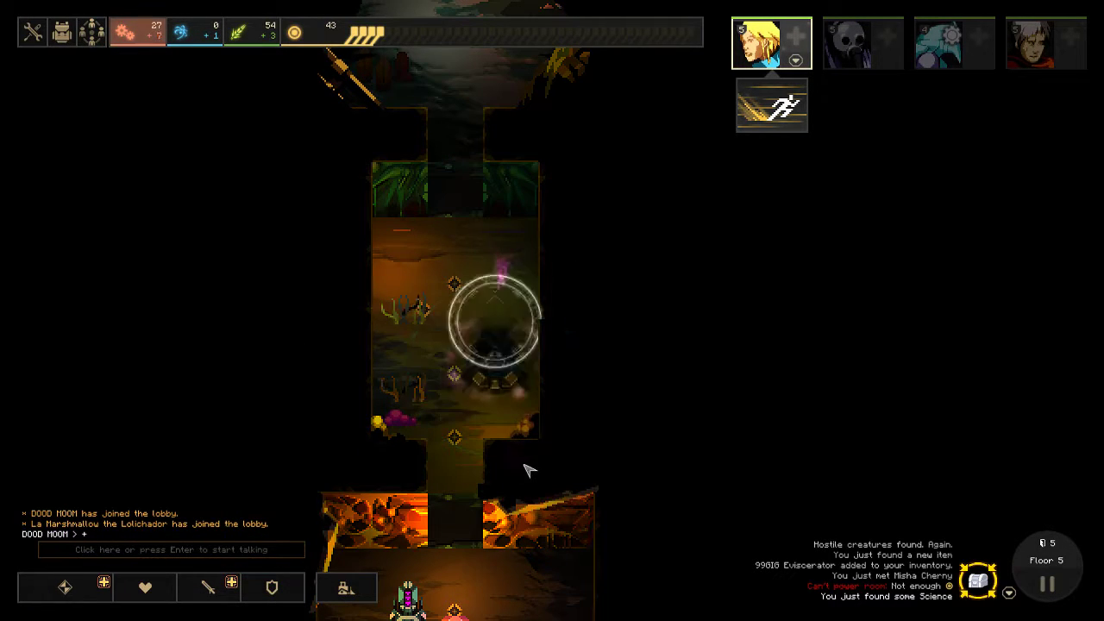
key(s)
- Open the door on the heroes' room's east side and look over the new room and western corridor
key(d)
key(s)
key(d)
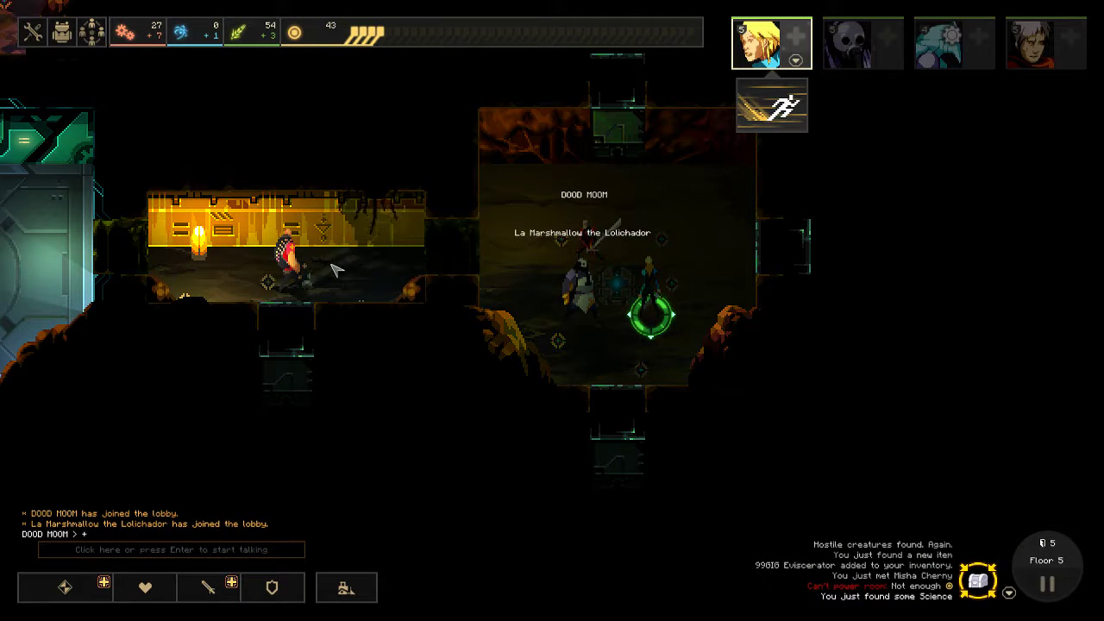
key(d)
key(w)
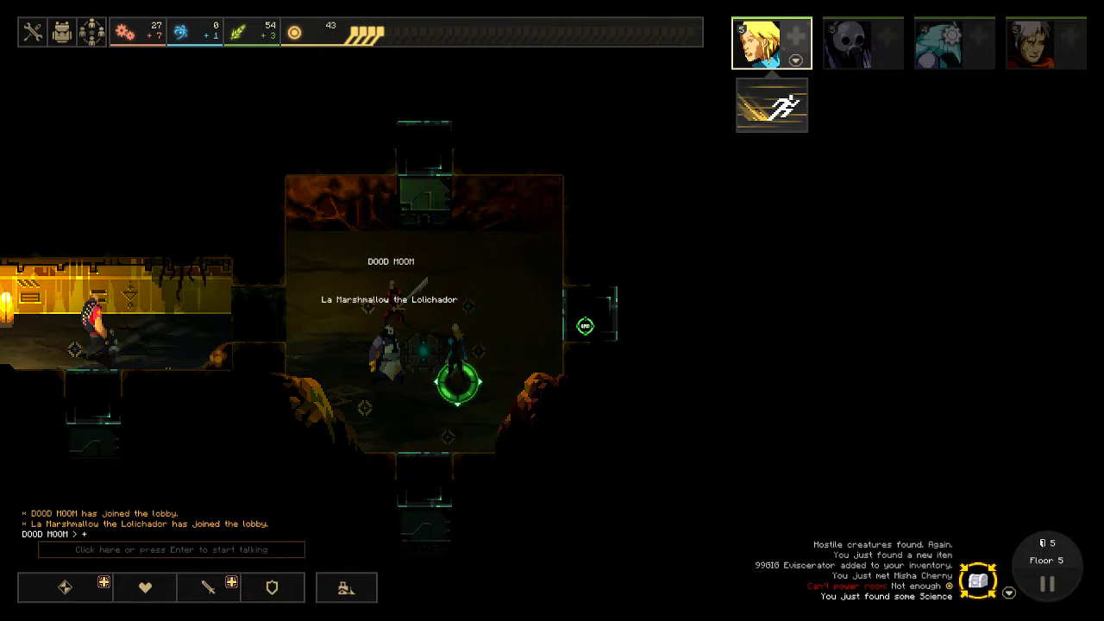
click(589, 331)
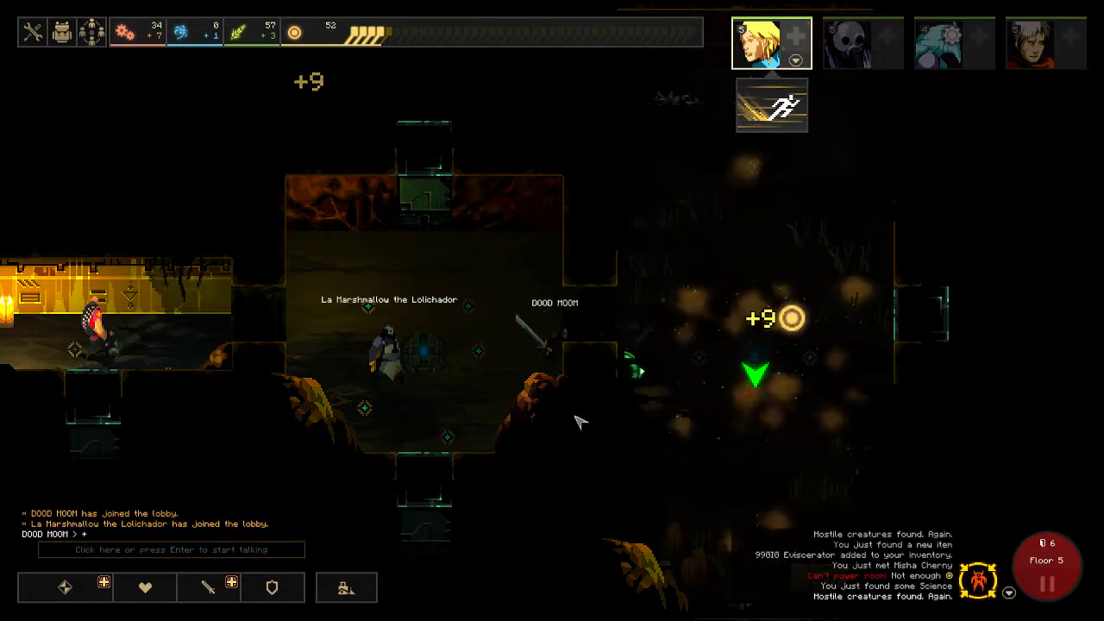
key(d)
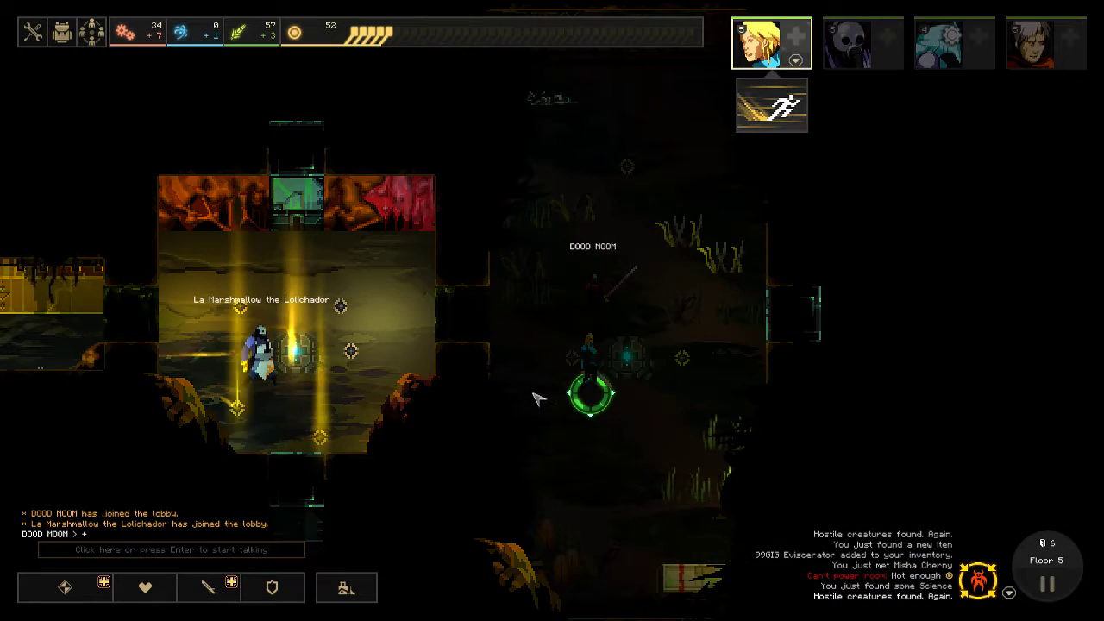
key(a)
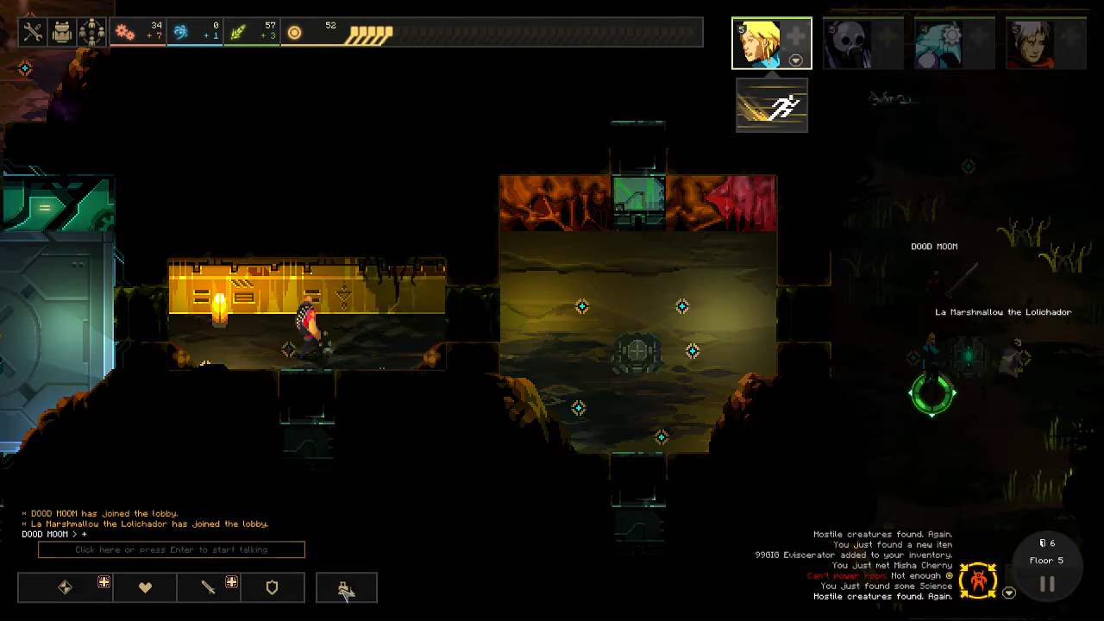
key(d)
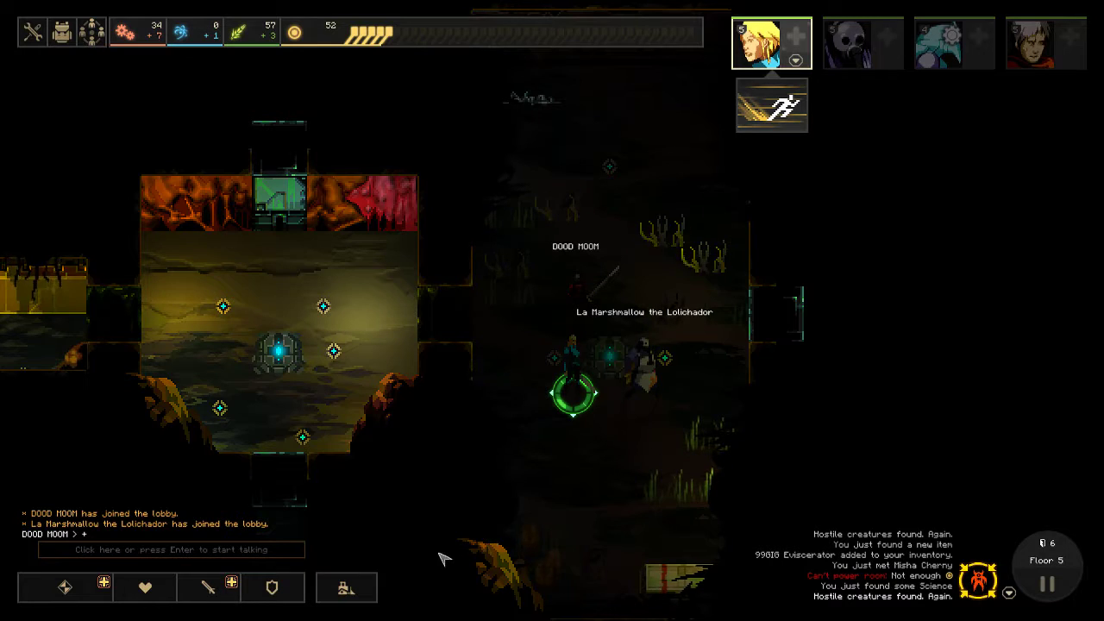
key(a)
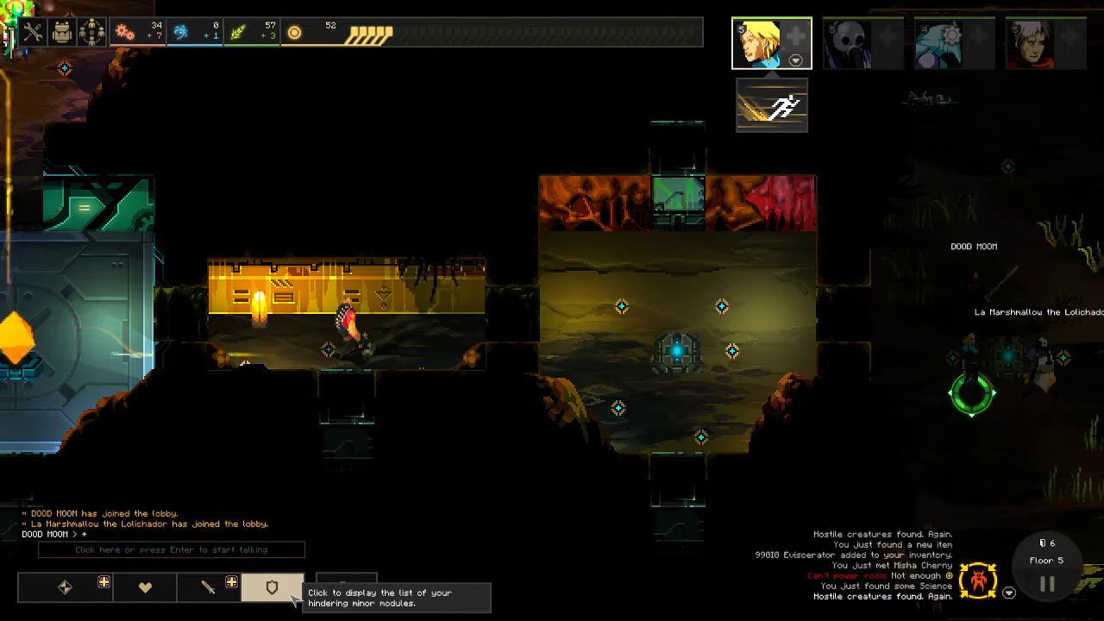
- Check the buildable major modules, then look over the eastern and western rooms
click(95, 586)
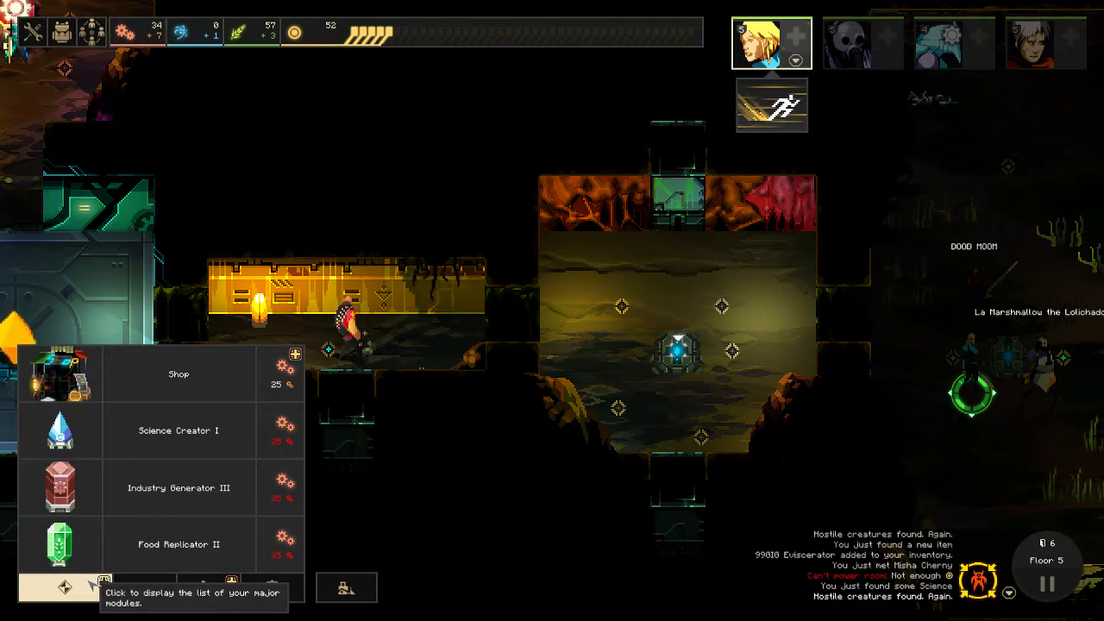
click(95, 587)
key(d)
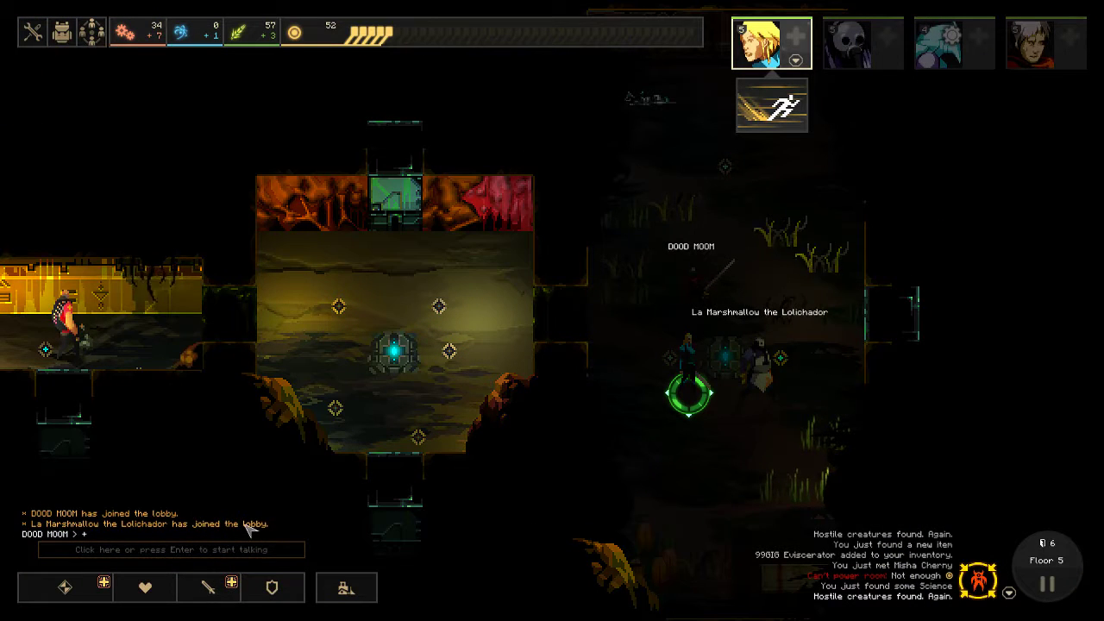
key(a)
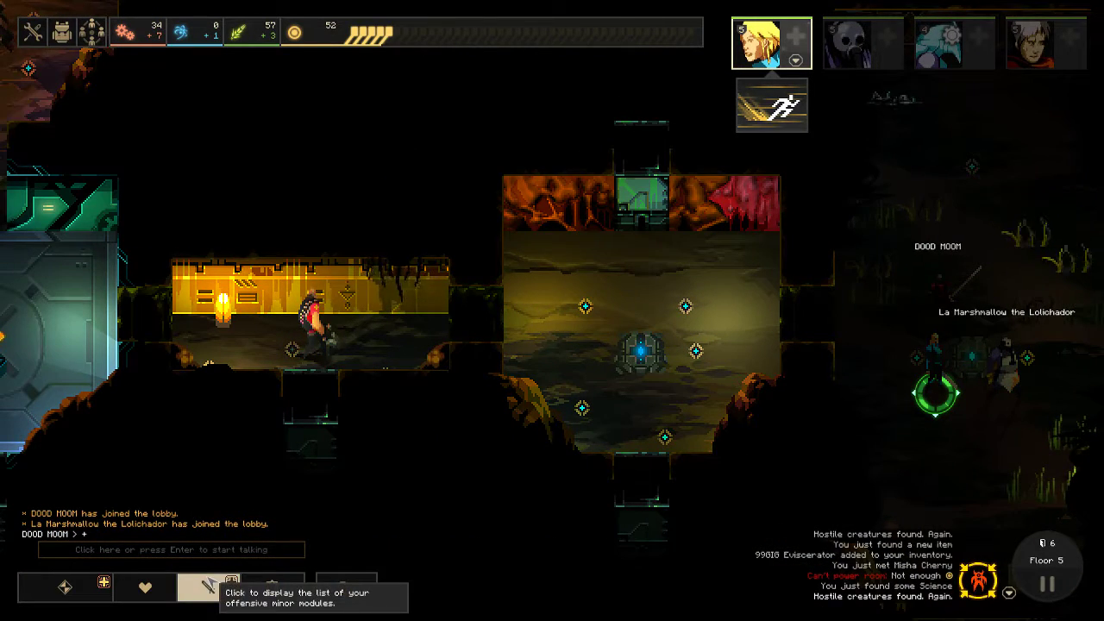
key(d)
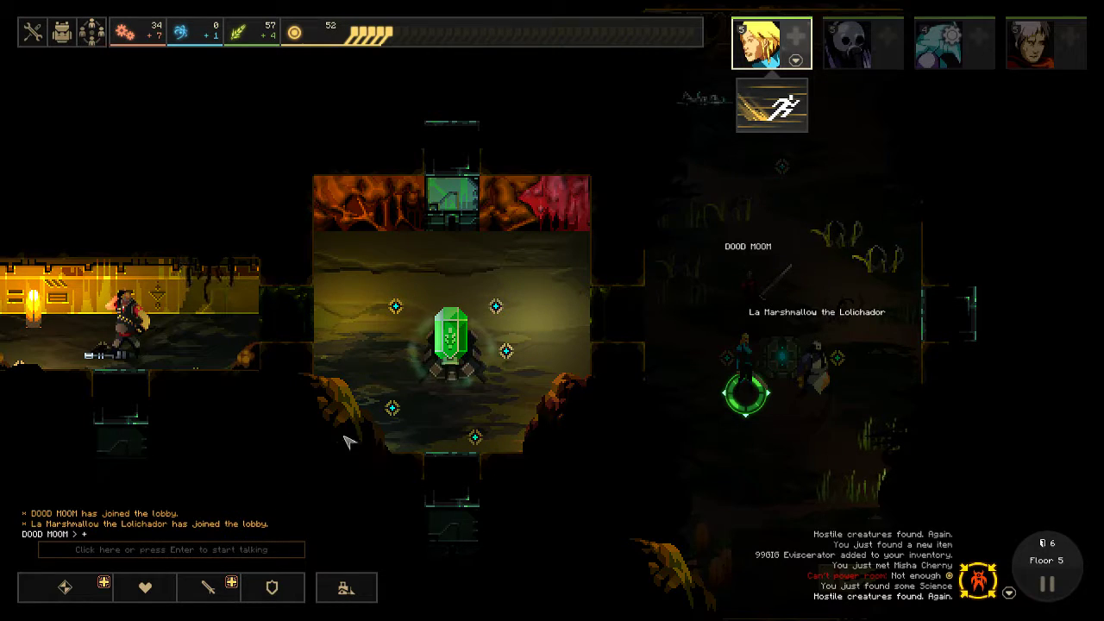
key(a)
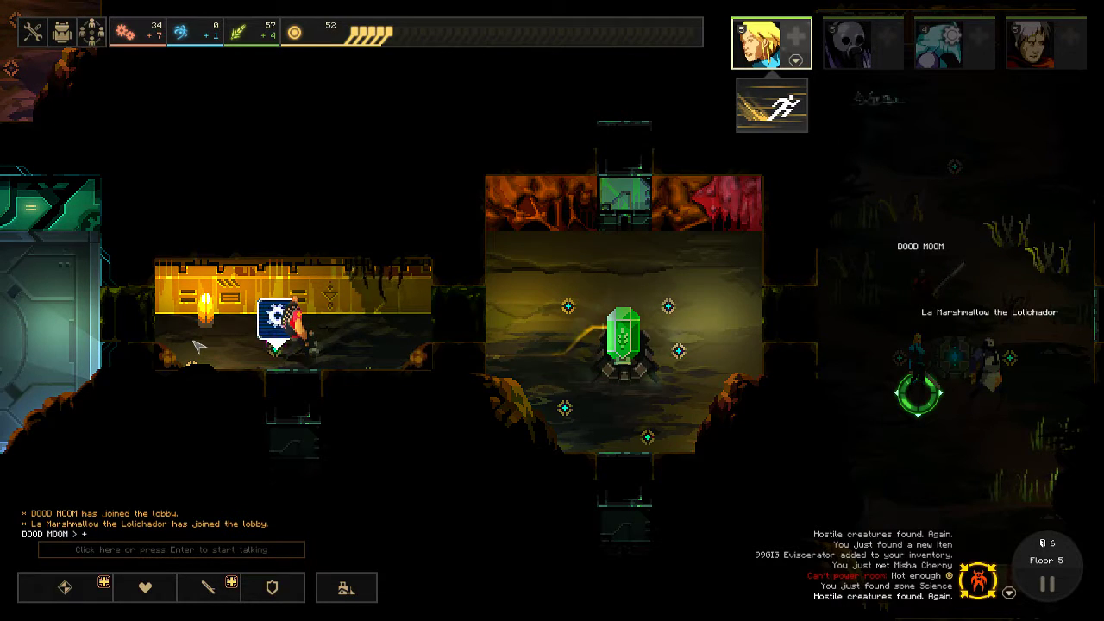
key(d)
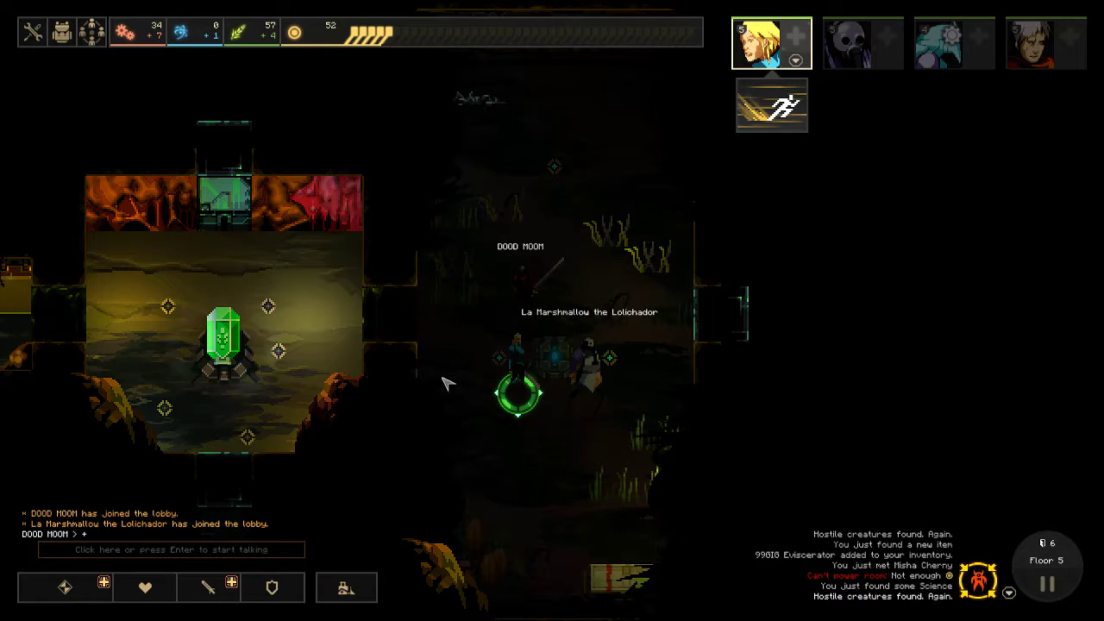
scroll(447, 377, down, 3)
scroll(603, 431, up, 3)
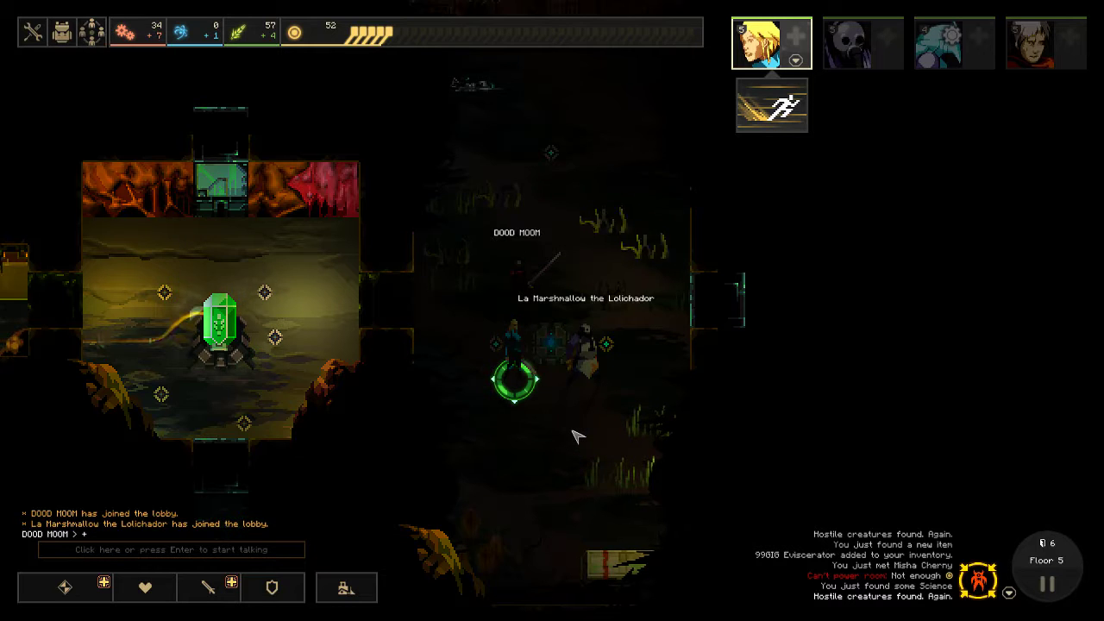
- Move both heroes east into the rooms along the corridor
right_click(718, 283)
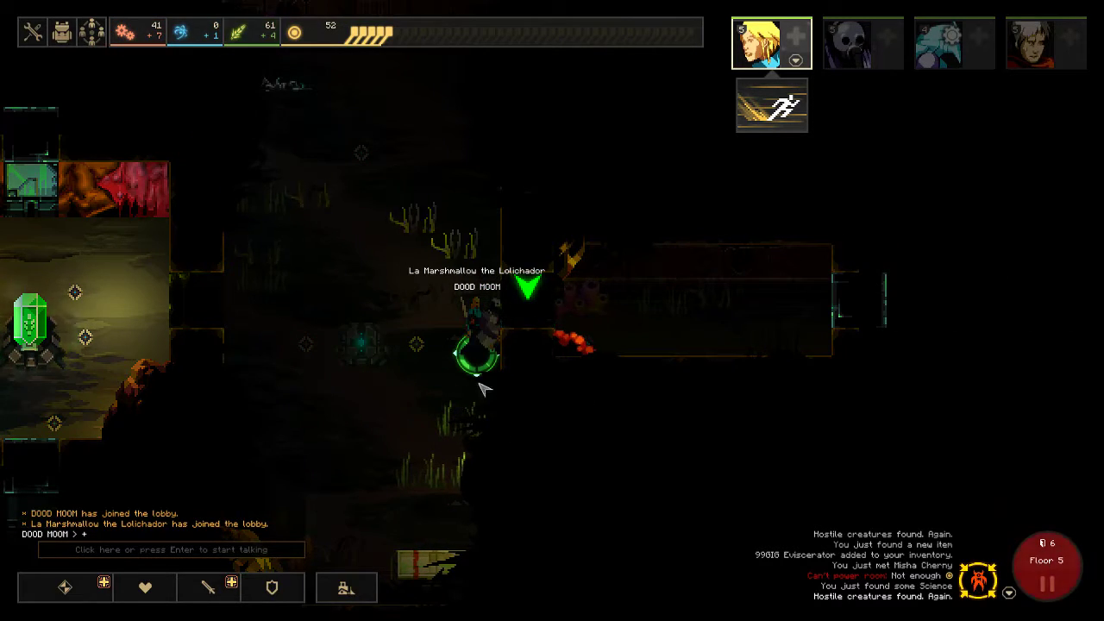
right_click(363, 350)
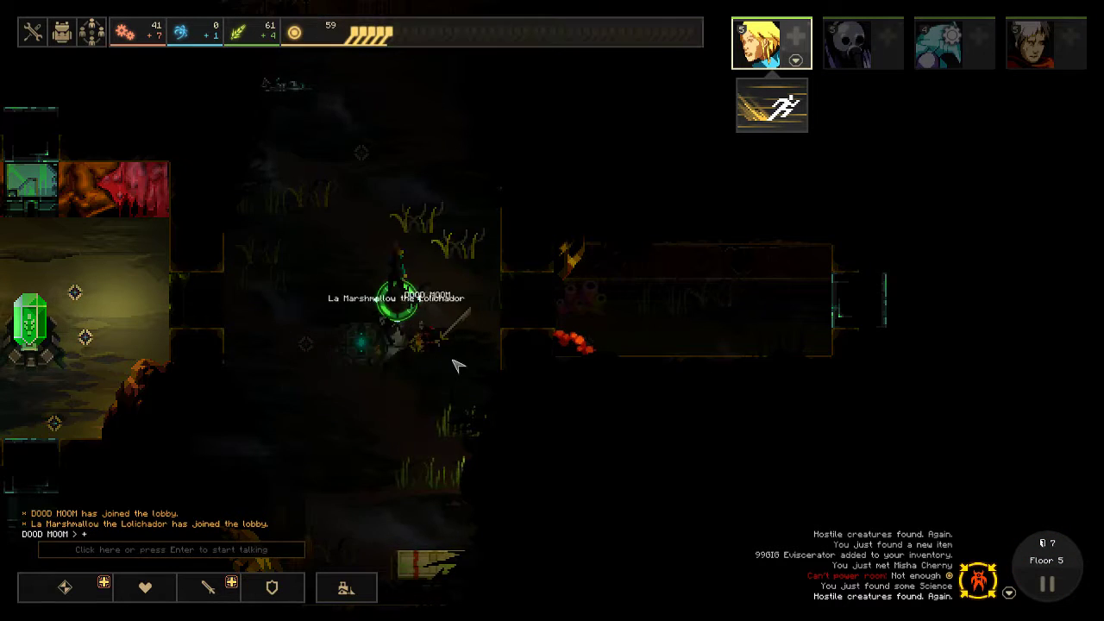
right_click(608, 346)
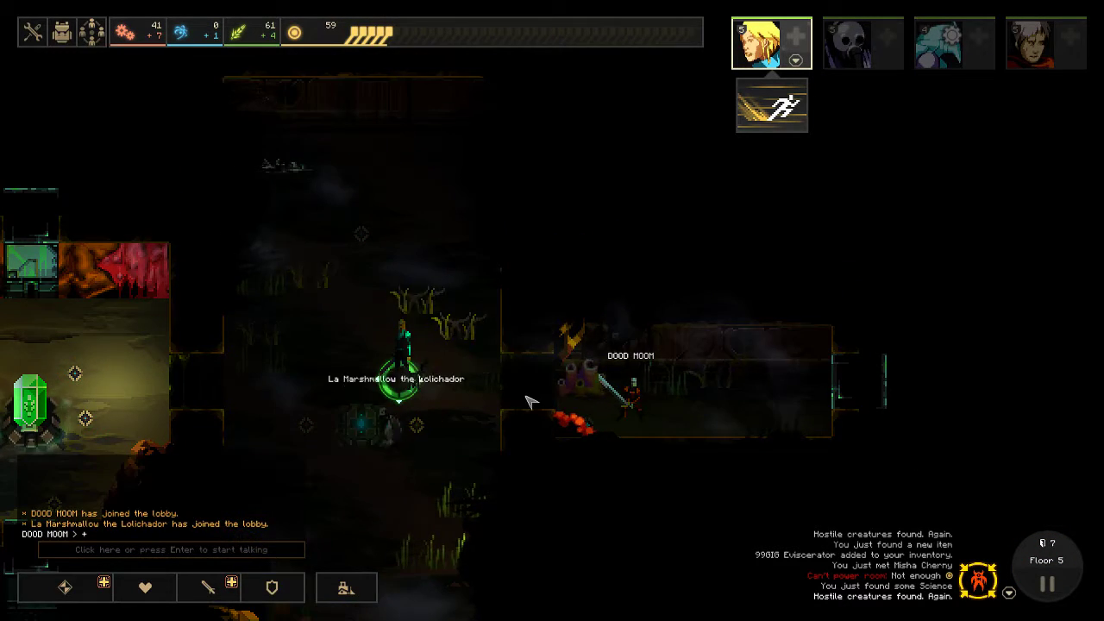
scroll(529, 402, down, 3)
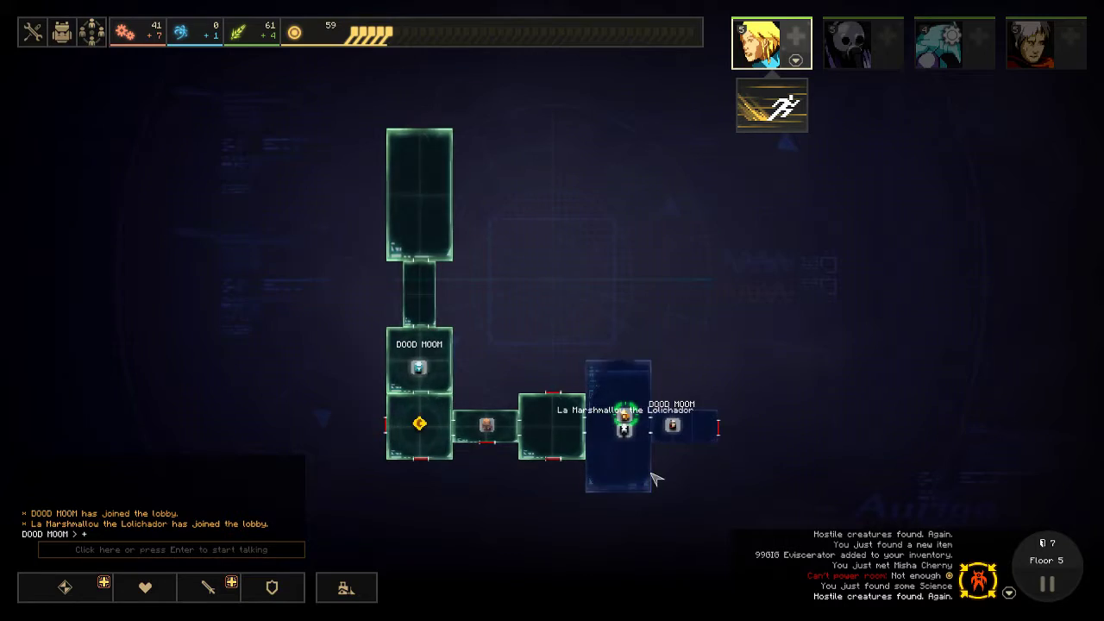
scroll(638, 483, up, 3)
scroll(561, 422, down, 3)
scroll(729, 452, up, 3)
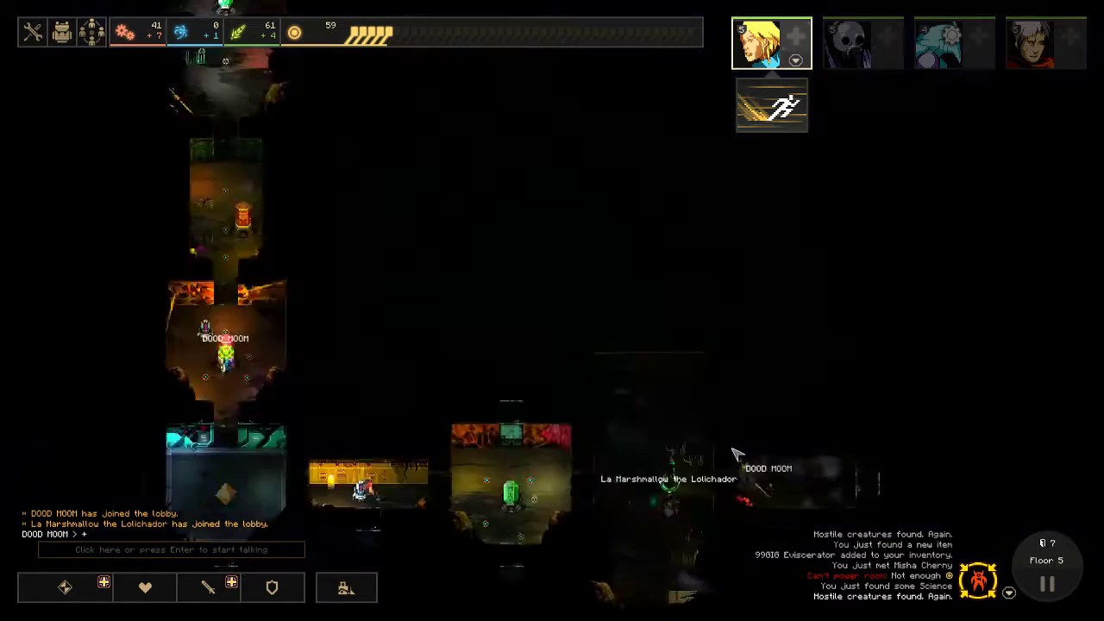
key(d)
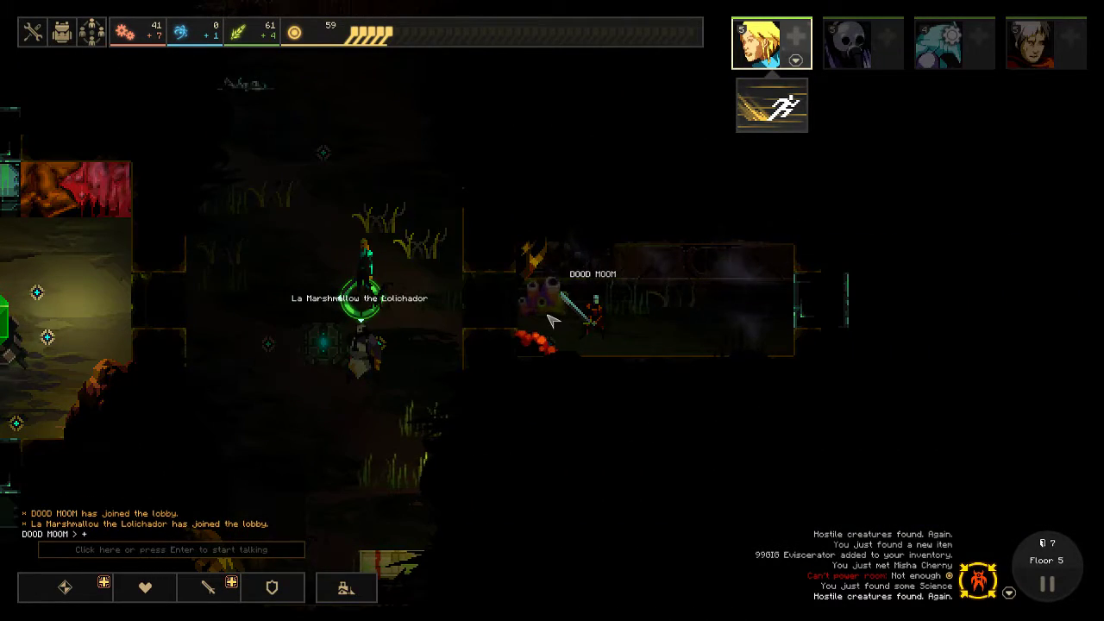
right_click(657, 327)
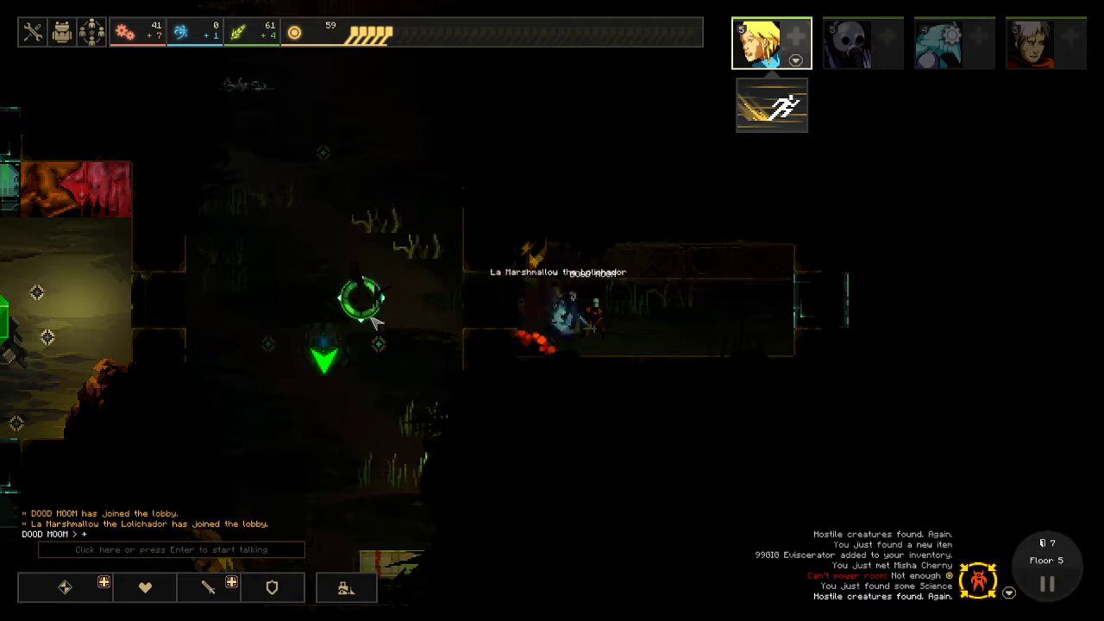
right_click(711, 335)
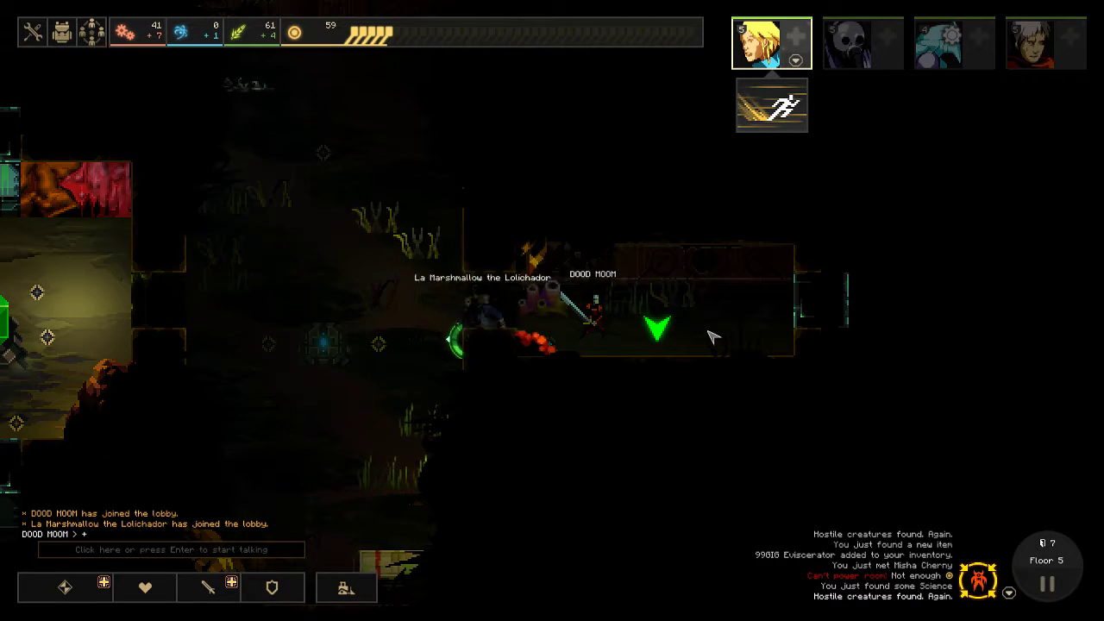
- Open the corridor's east door to reveal a new room with an artifact
key(d)
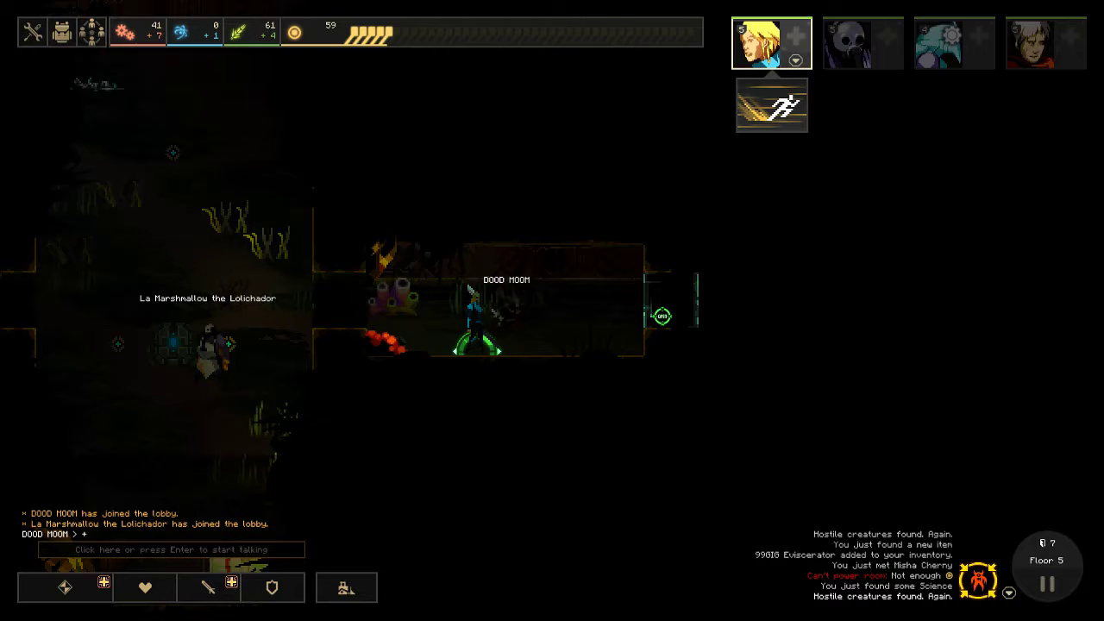
click(661, 315)
key(d)
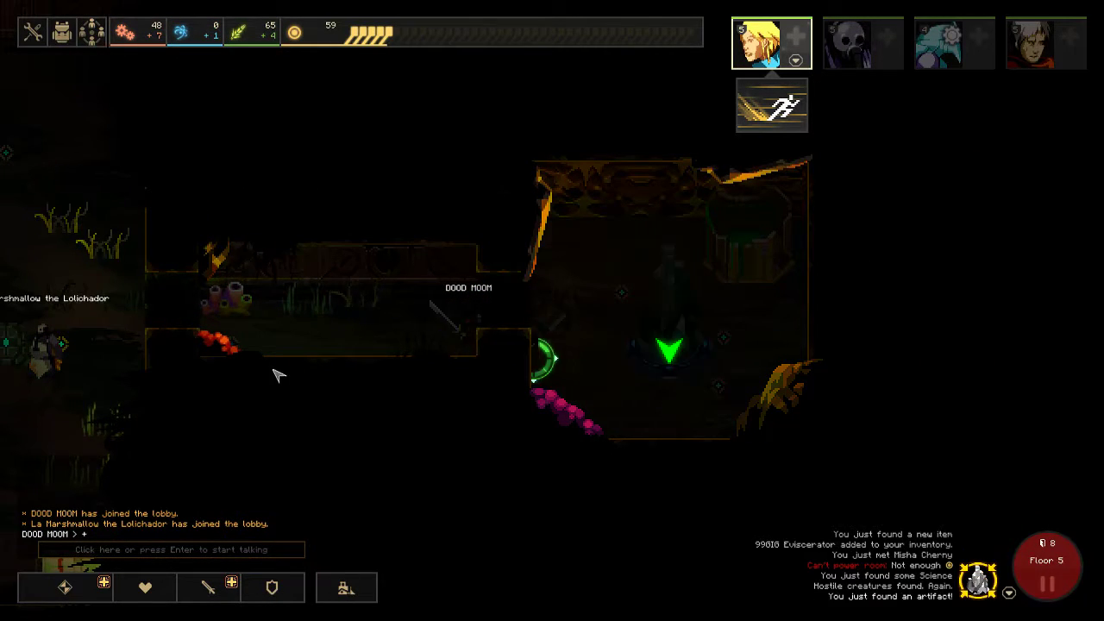
click(349, 344)
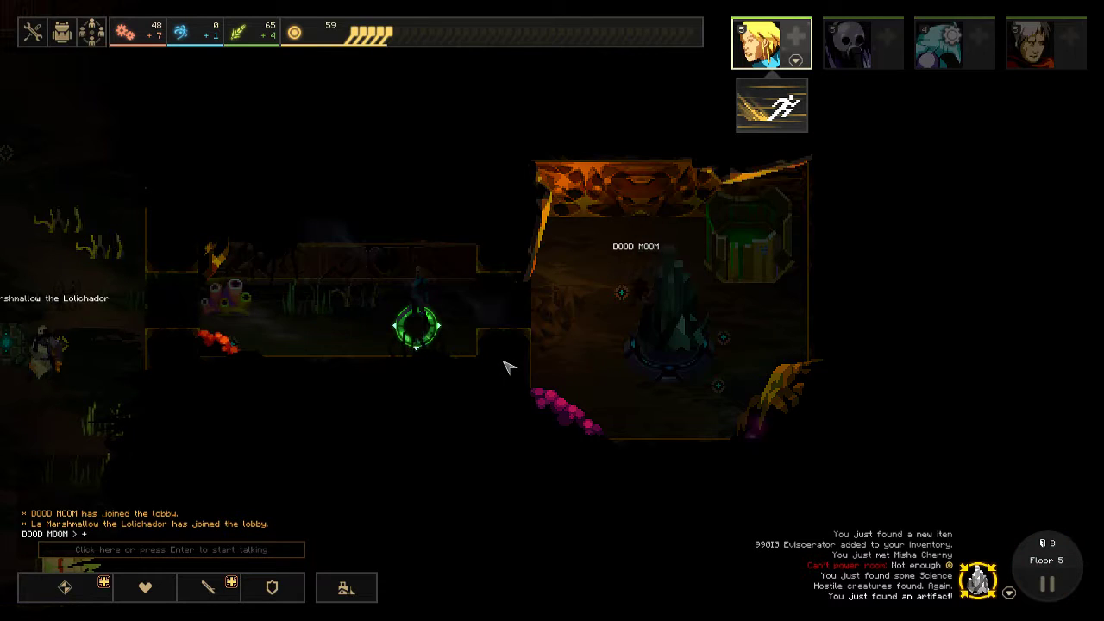
click(668, 349)
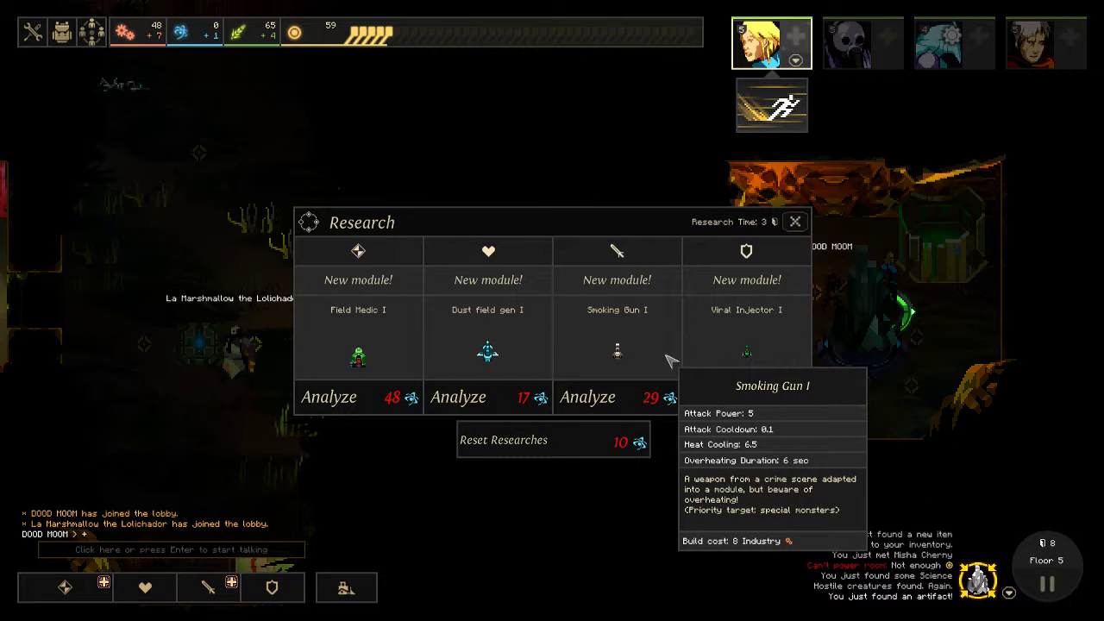
click(795, 221)
right_click(658, 327)
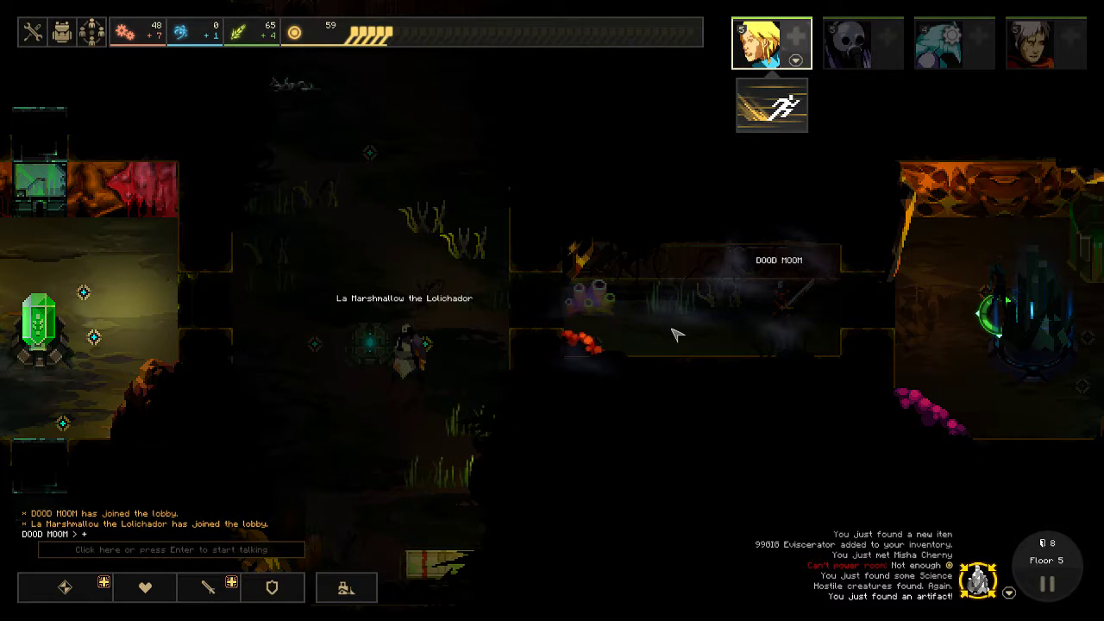
right_click(423, 427)
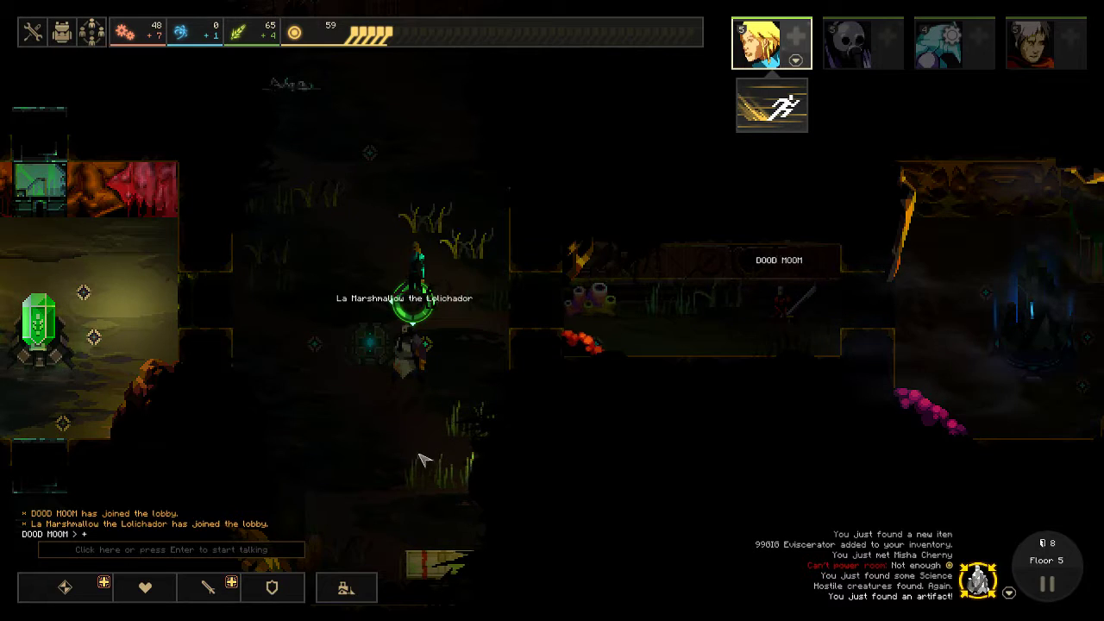
key(1)
right_click(460, 325)
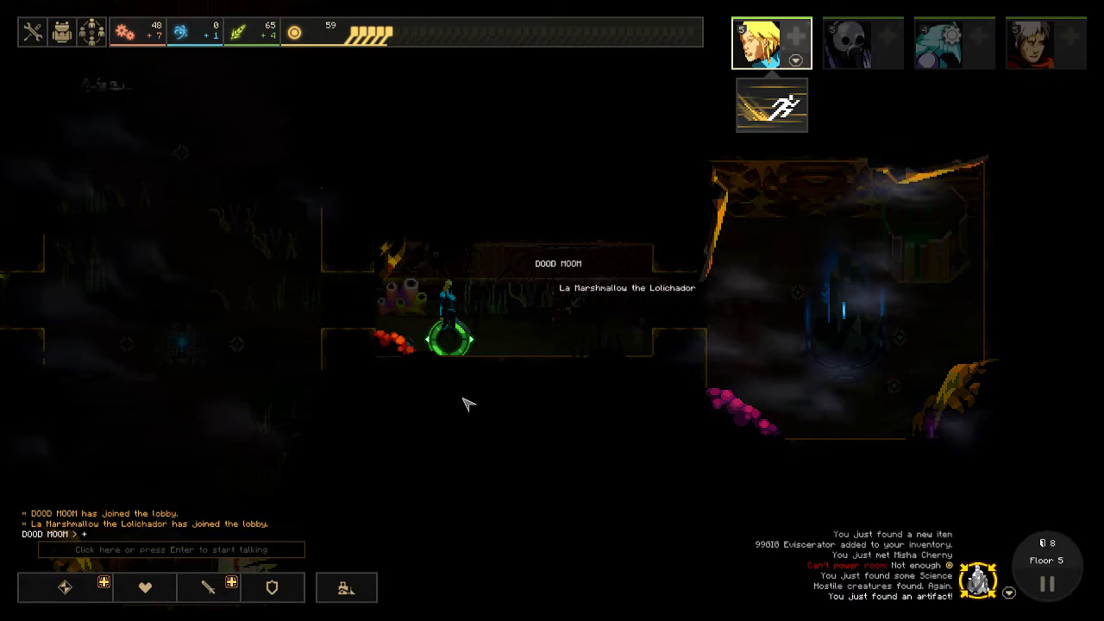
key(Left)
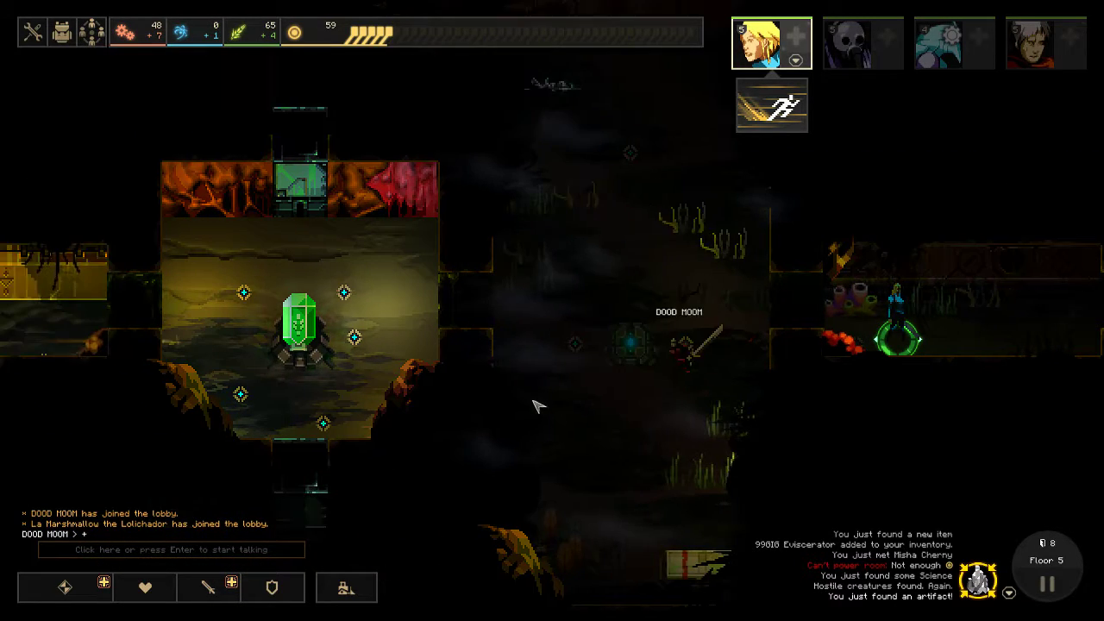
key(Down)
key(Up)
key(Right)
scroll(599, 382, down, 3)
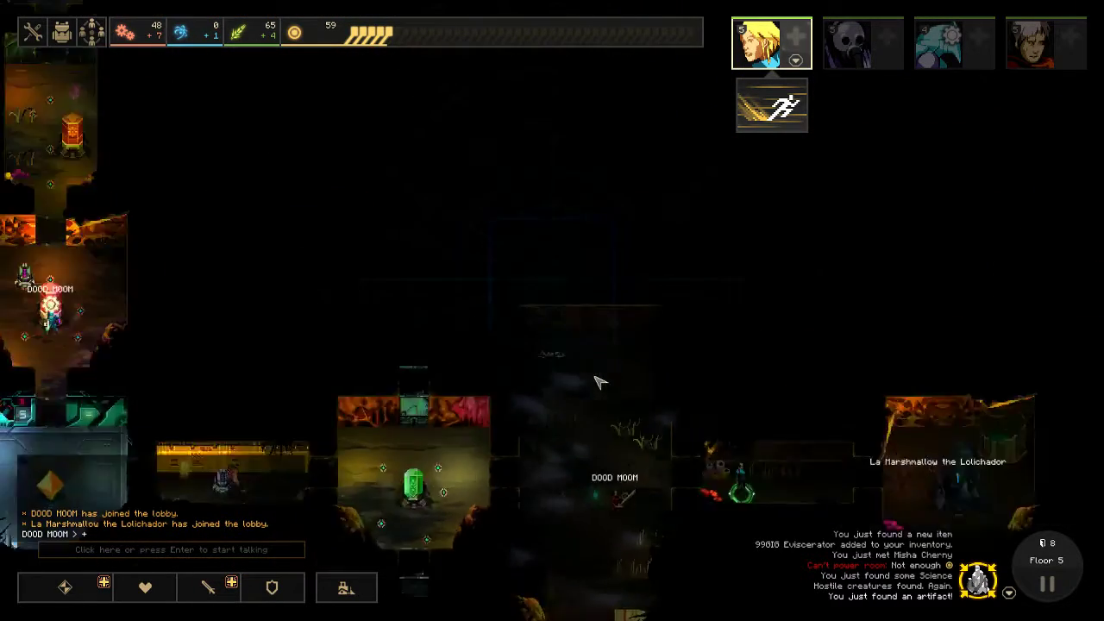
scroll(599, 382, down, 2)
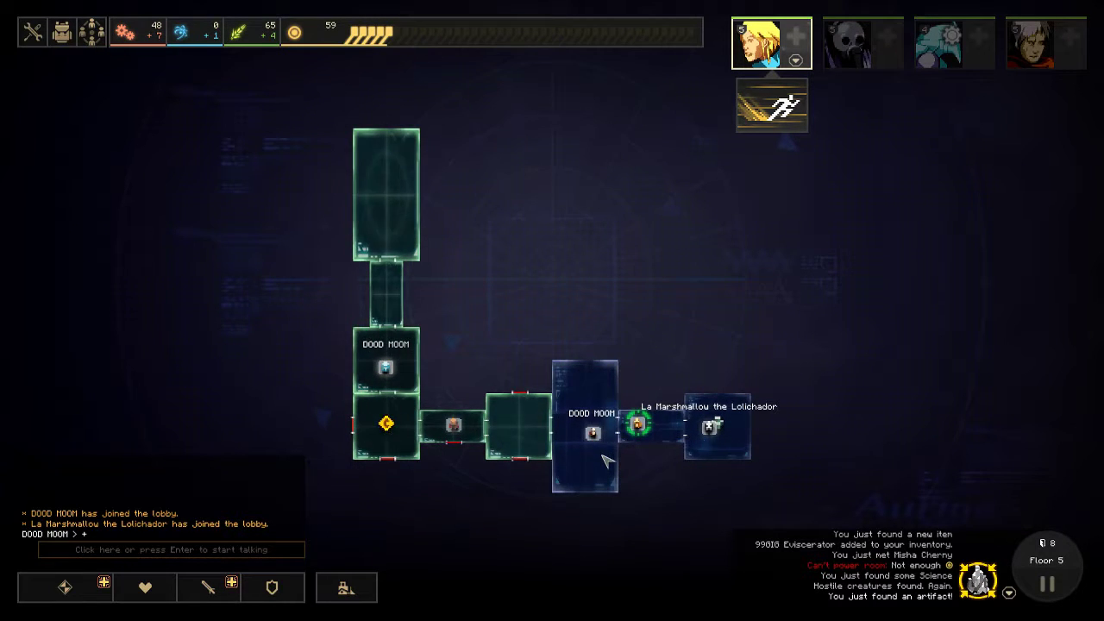
scroll(595, 463, up, 3)
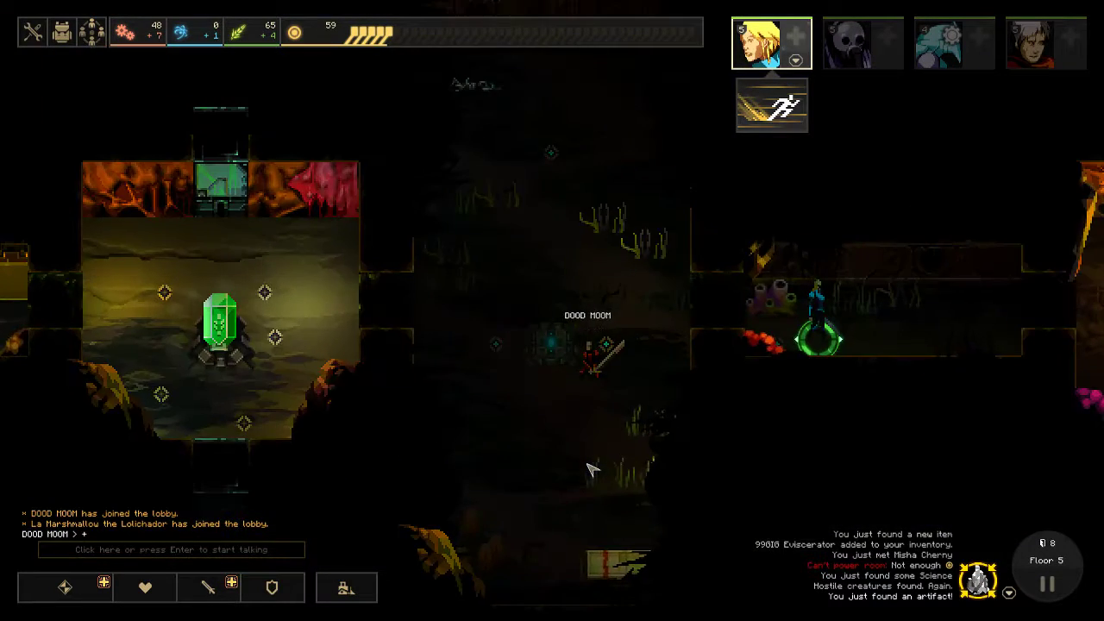
key(a)
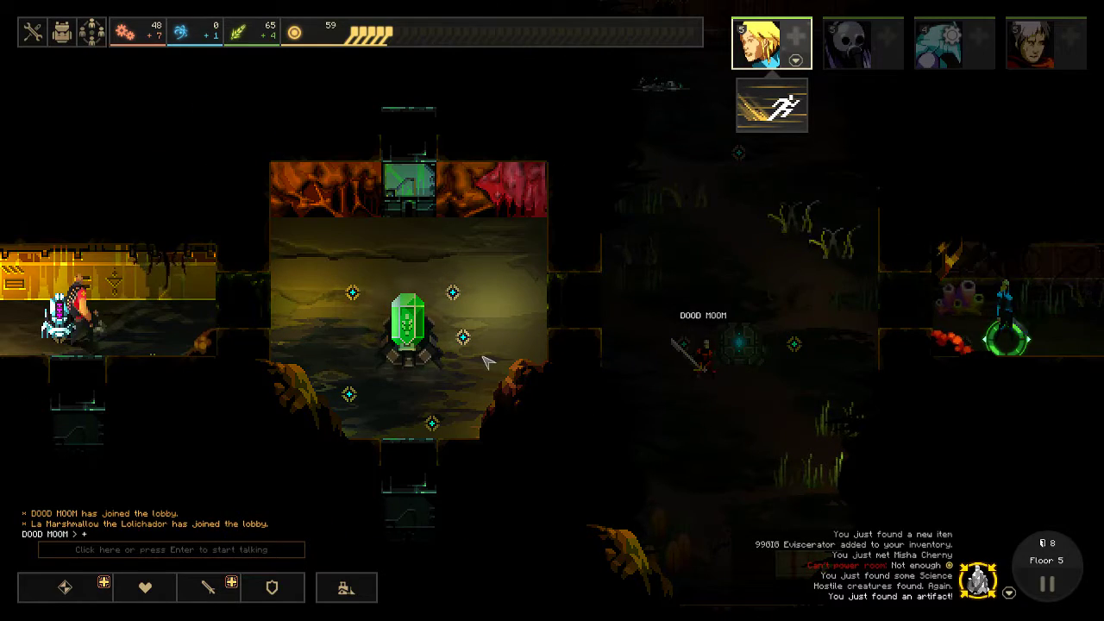
scroll(486, 363, down, 3)
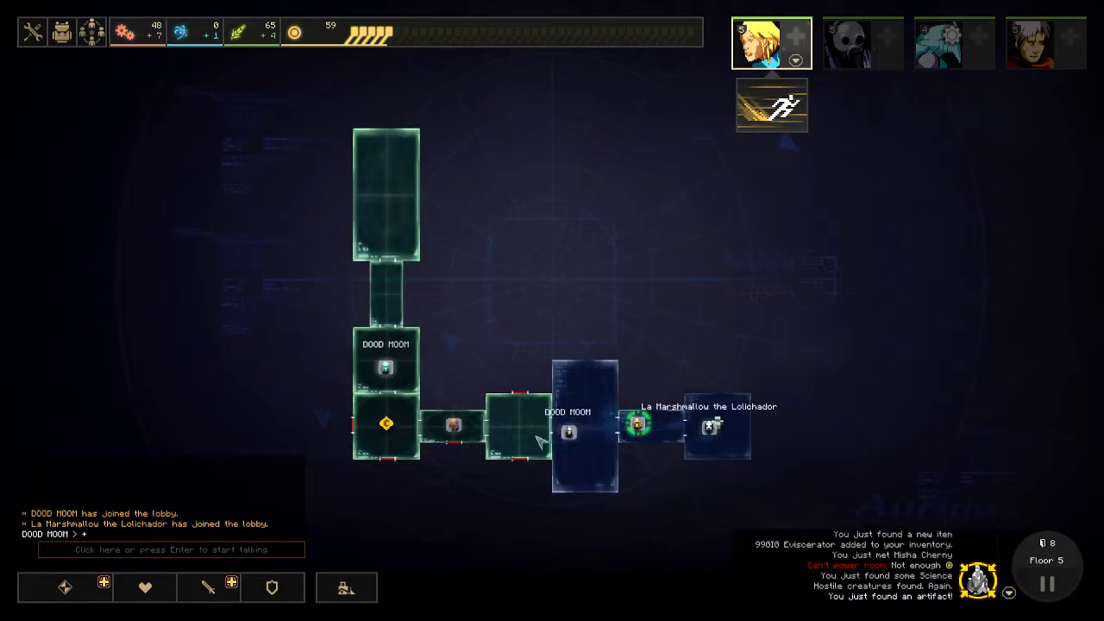
scroll(340, 357, up, 3)
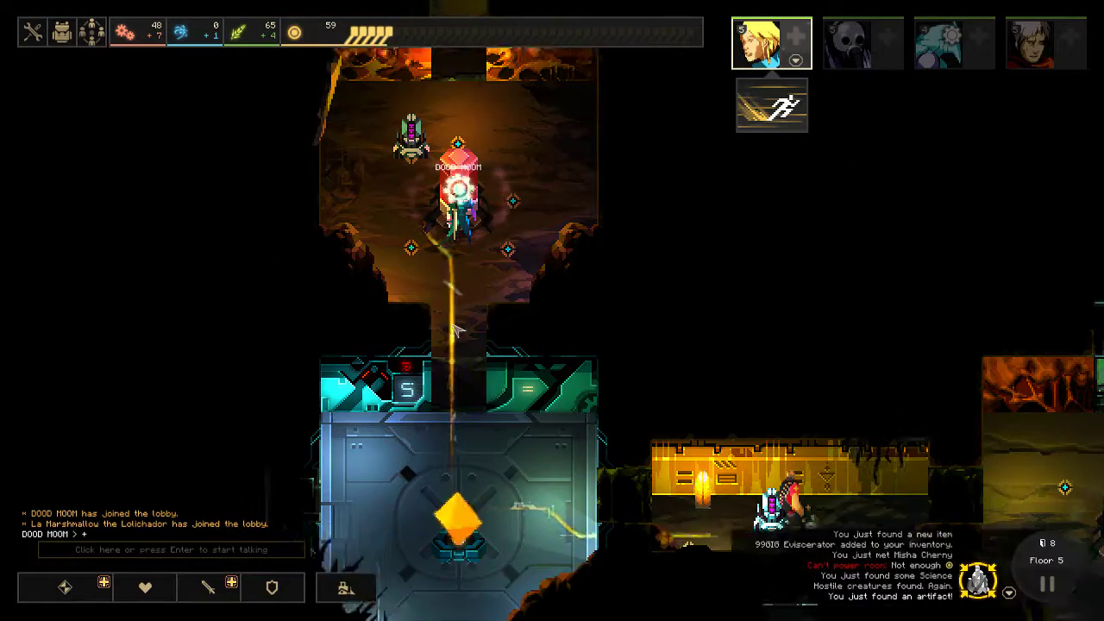
key(d)
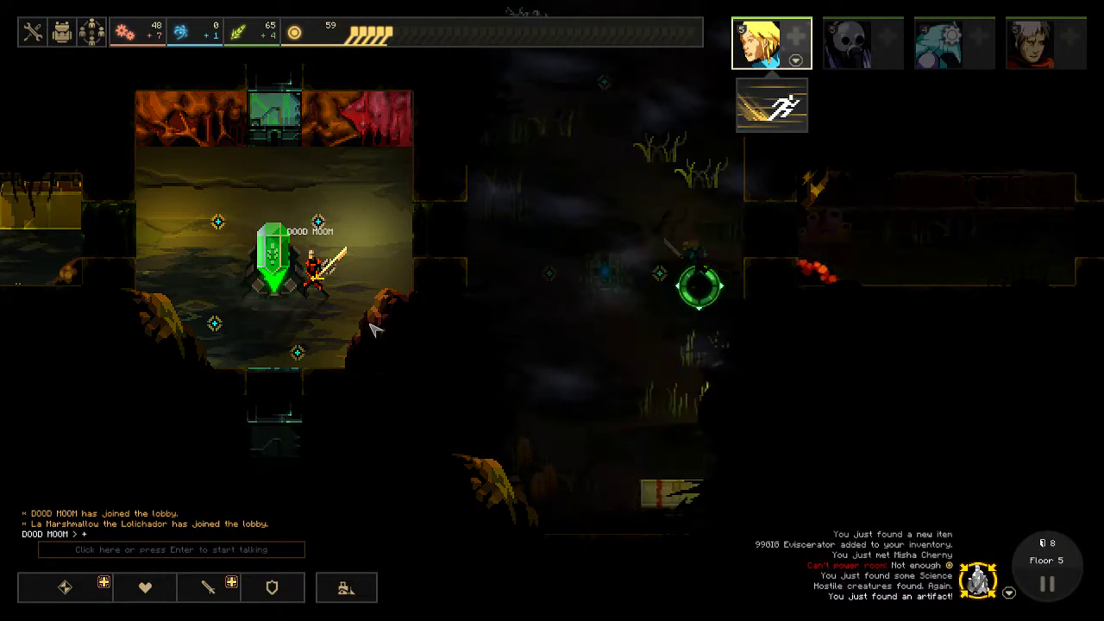
key(d)
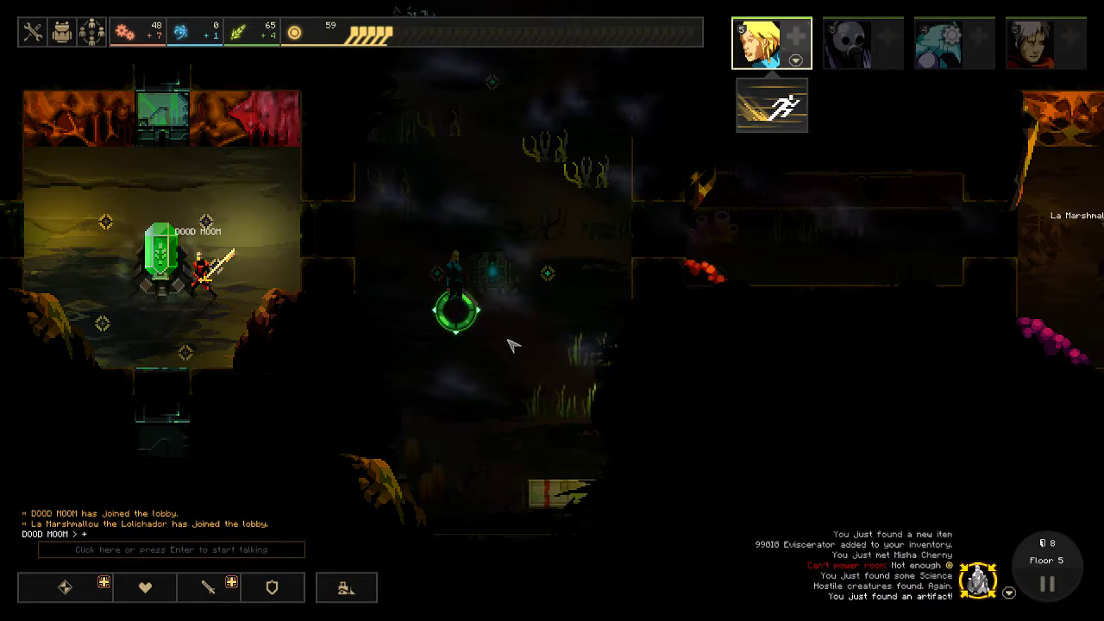
scroll(517, 341, down, 3)
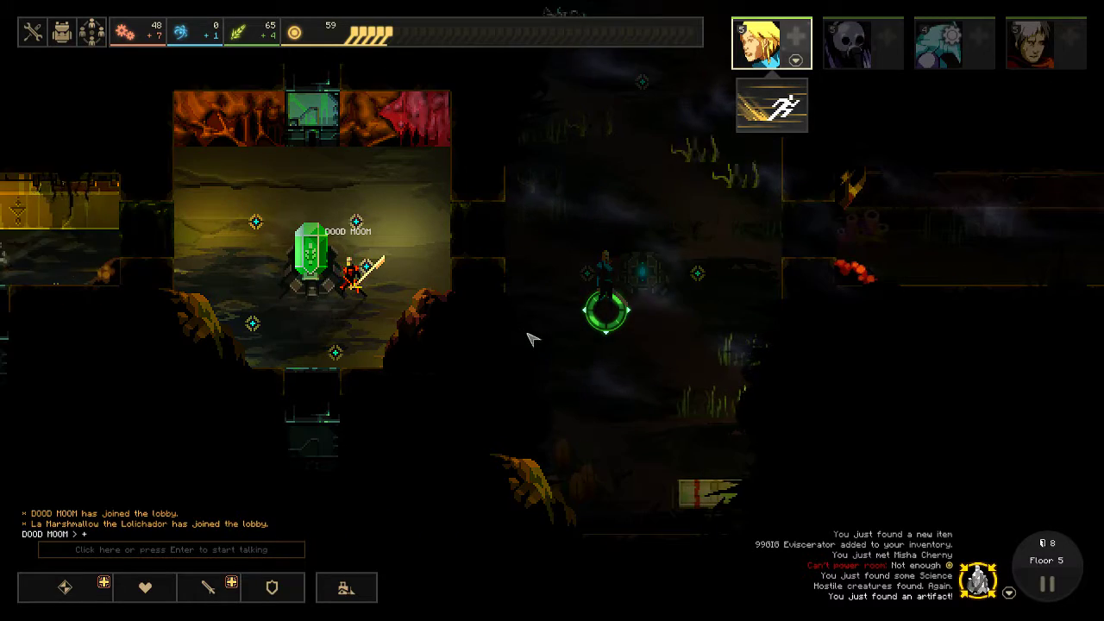
scroll(604, 462, up, 3)
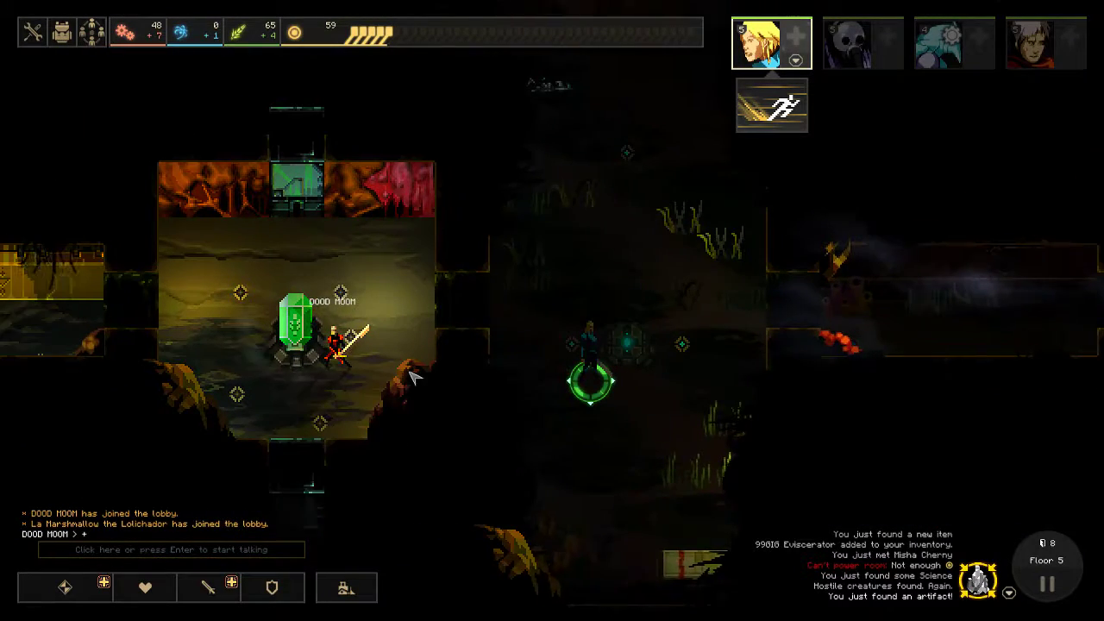
key(a)
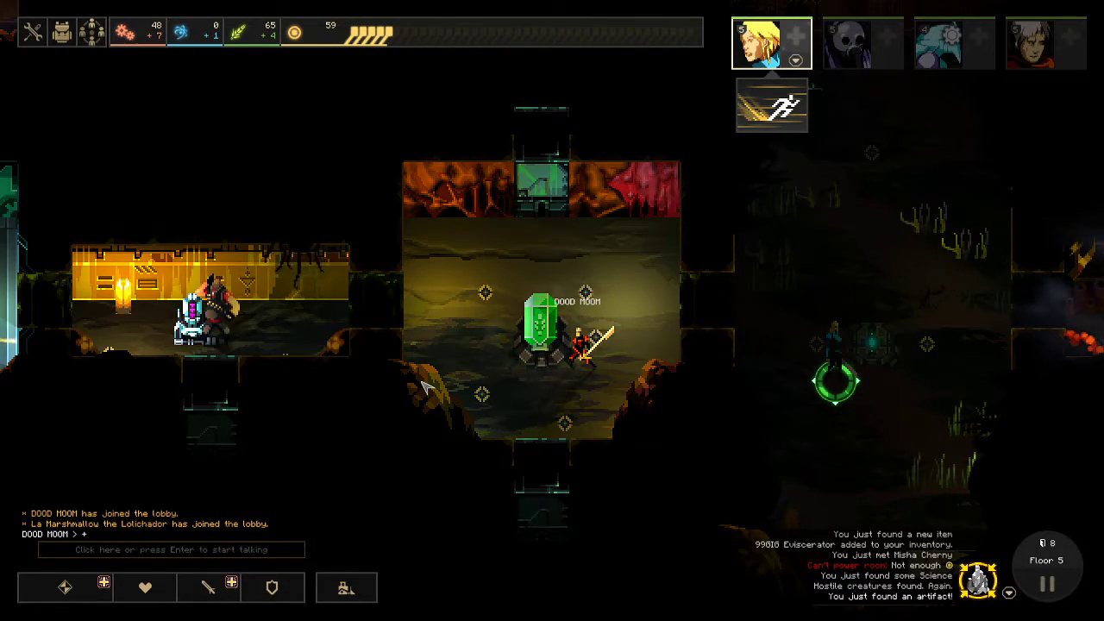
key(a)
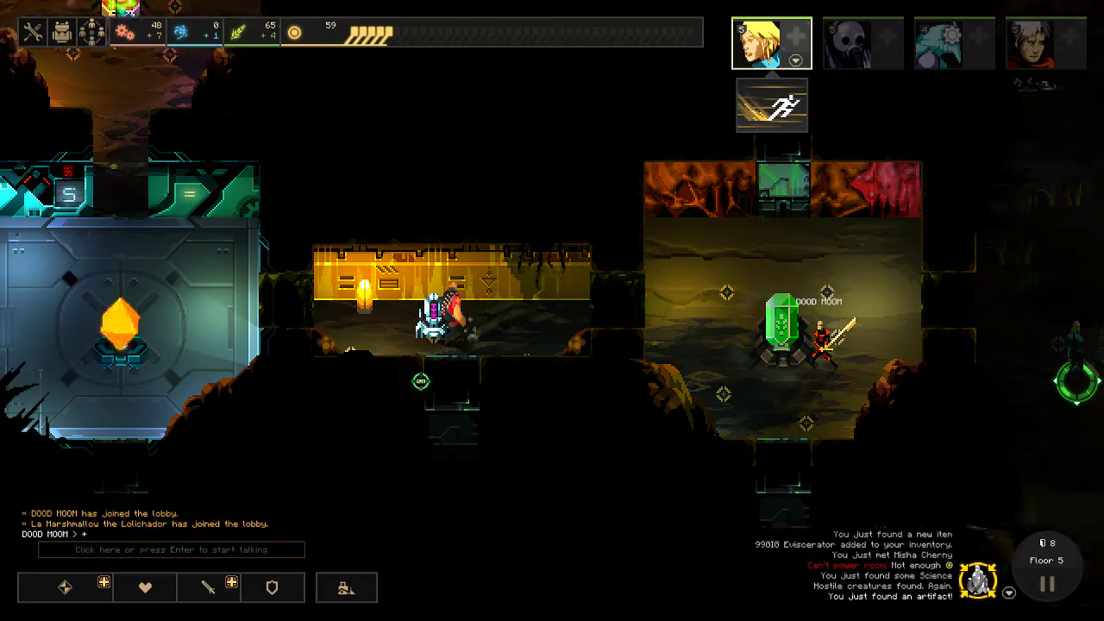
key(d)
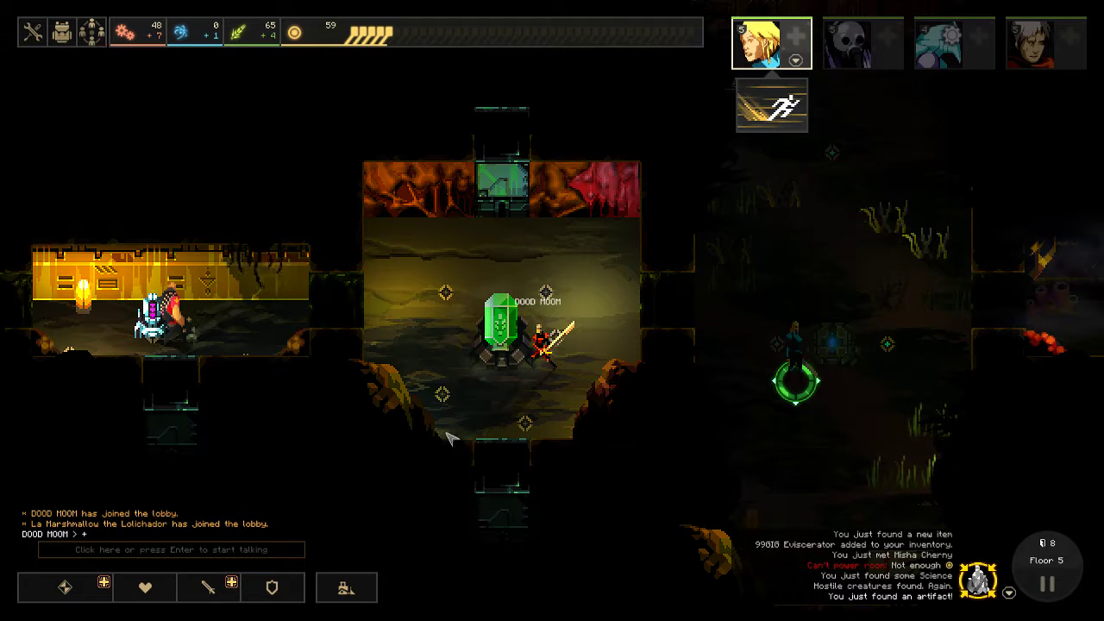
key(a)
key(d)
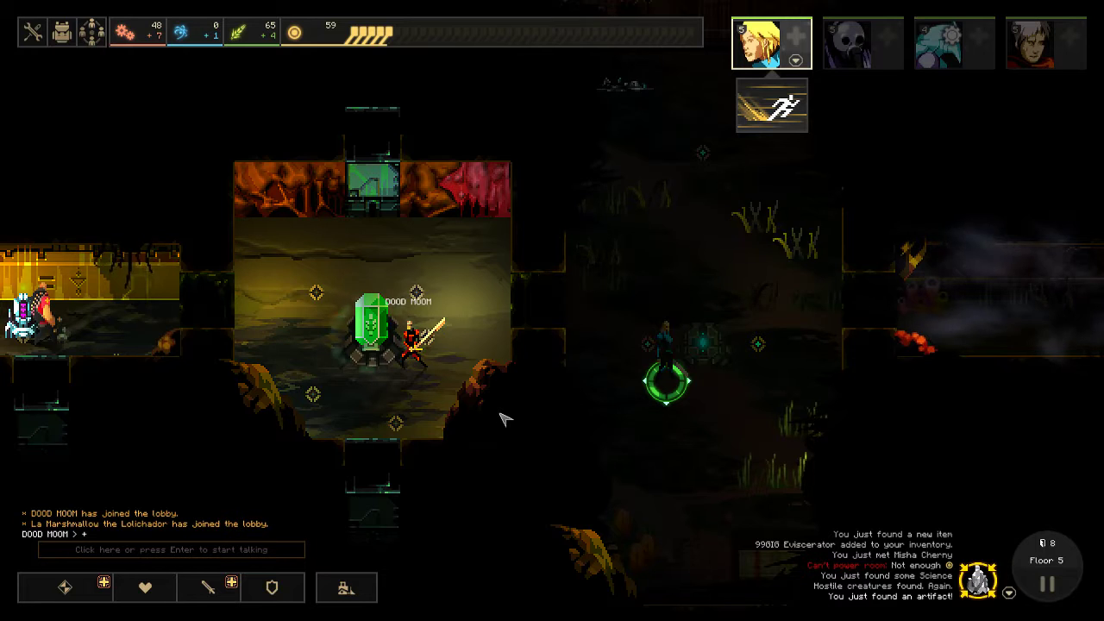
key(a)
key(d)
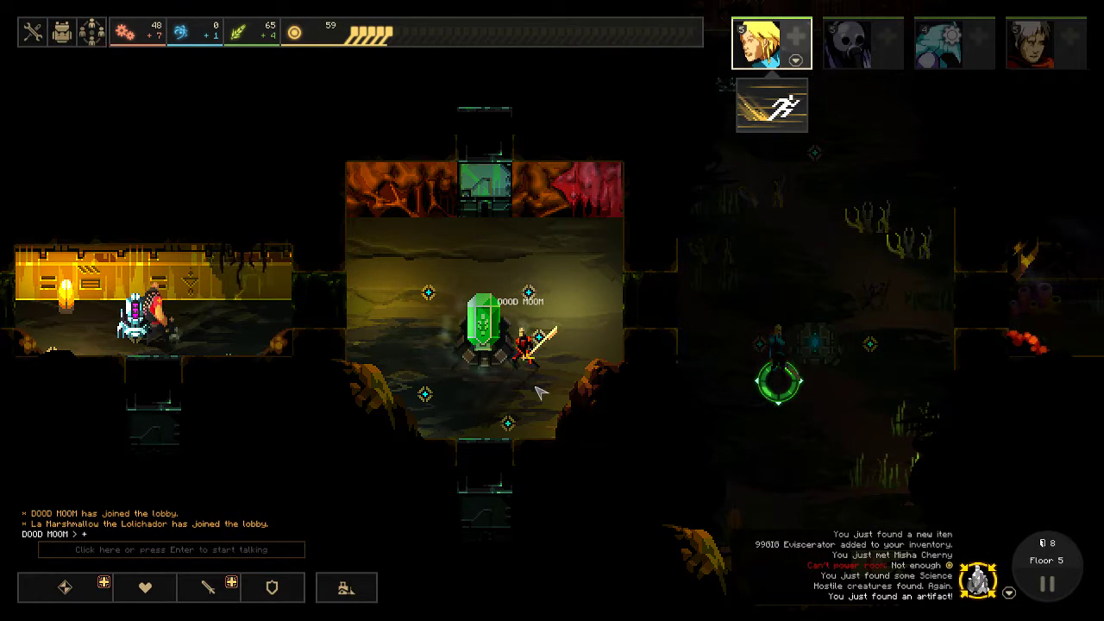
key(d)
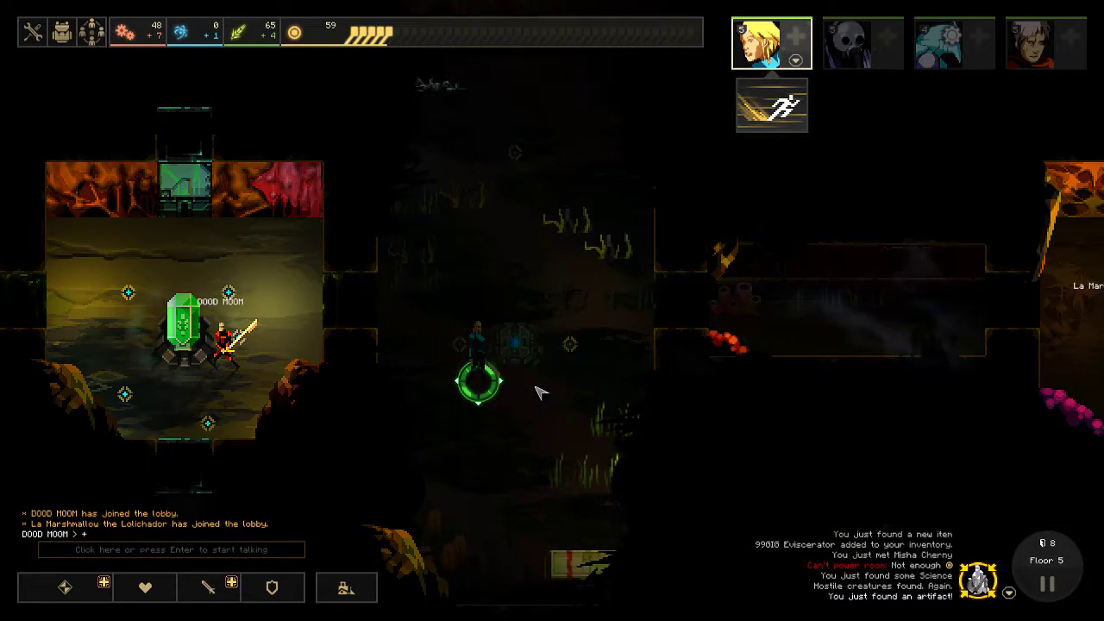
key(a)
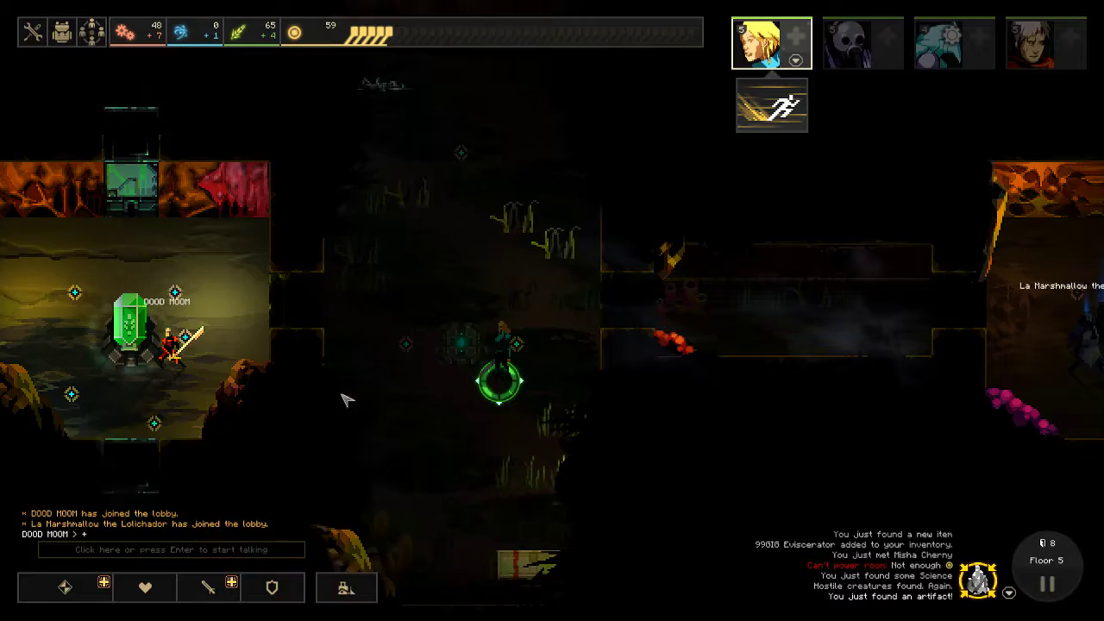
key(a)
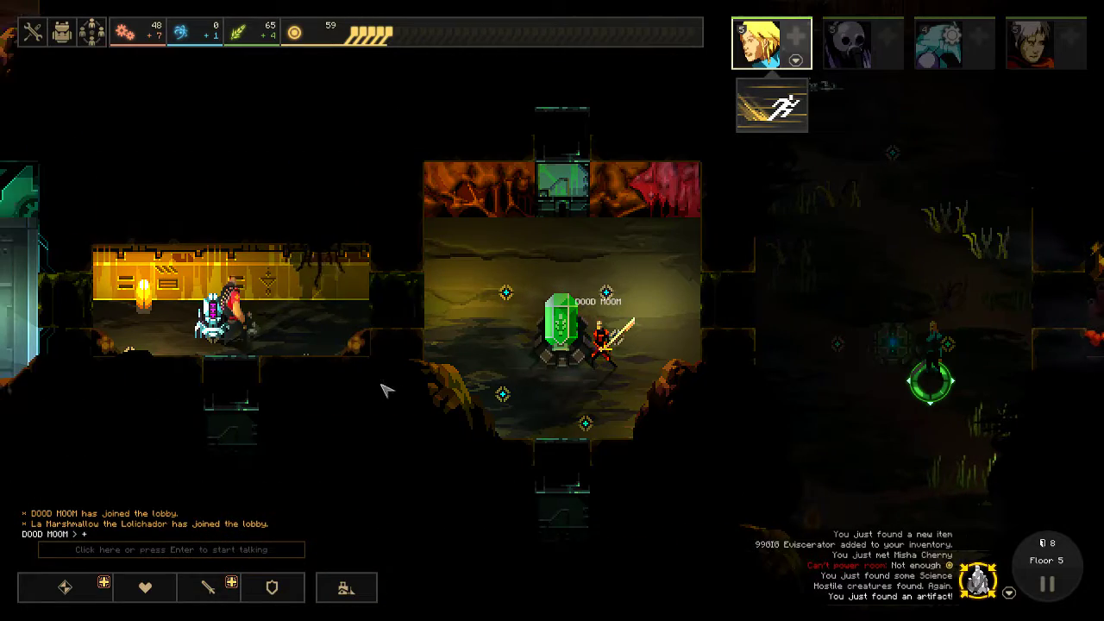
scroll(392, 383, down, 2)
scroll(394, 383, down, 2)
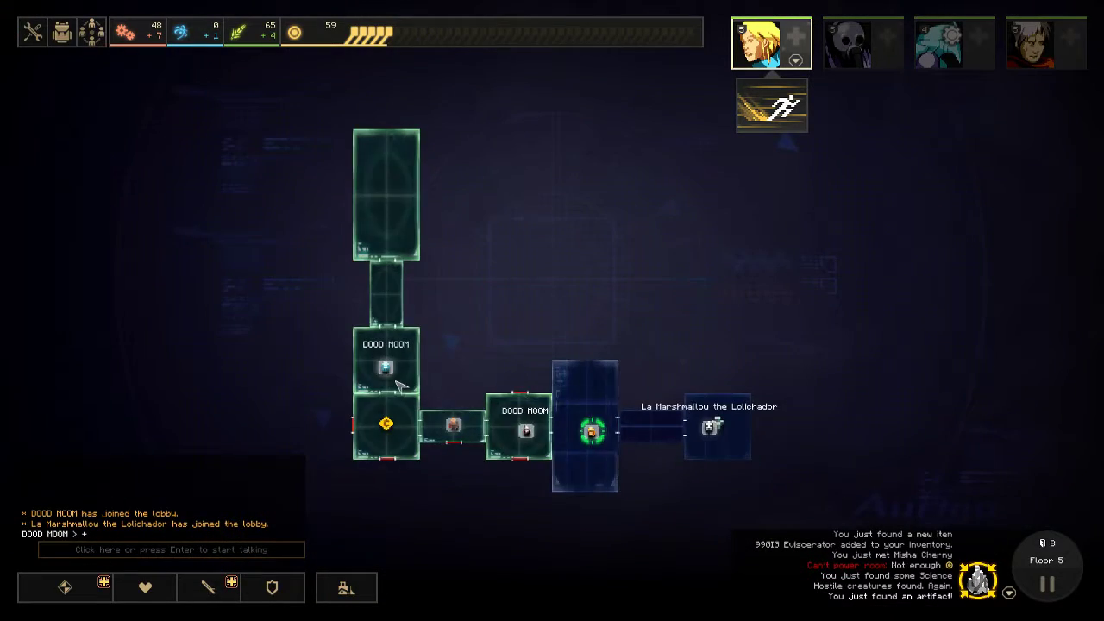
scroll(397, 386, up, 2)
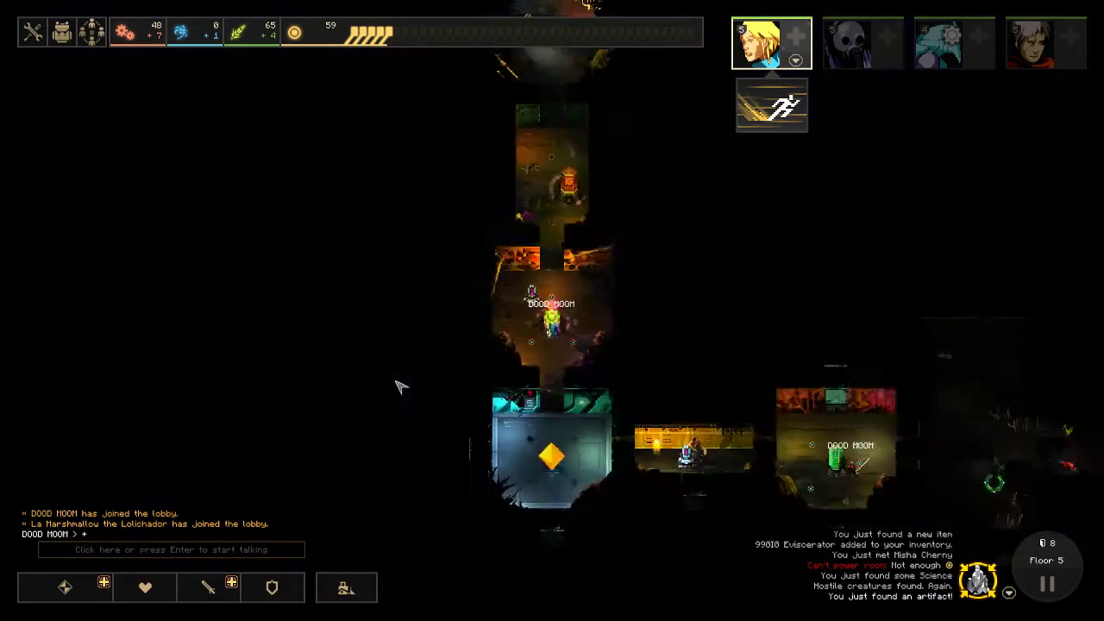
scroll(399, 384, up, 2)
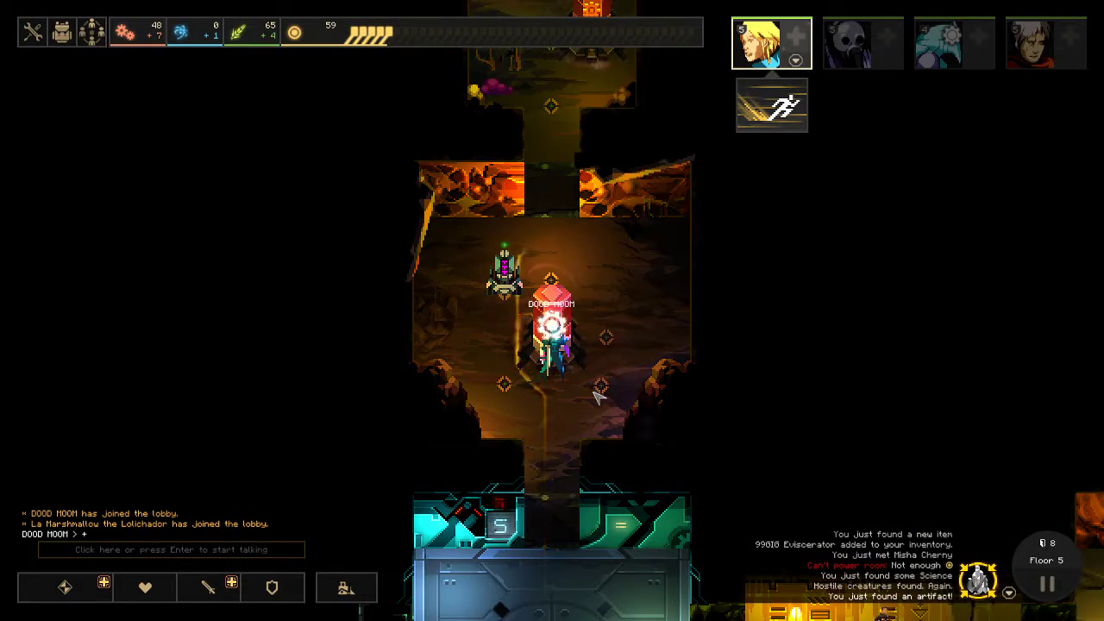
scroll(595, 395, down, 2)
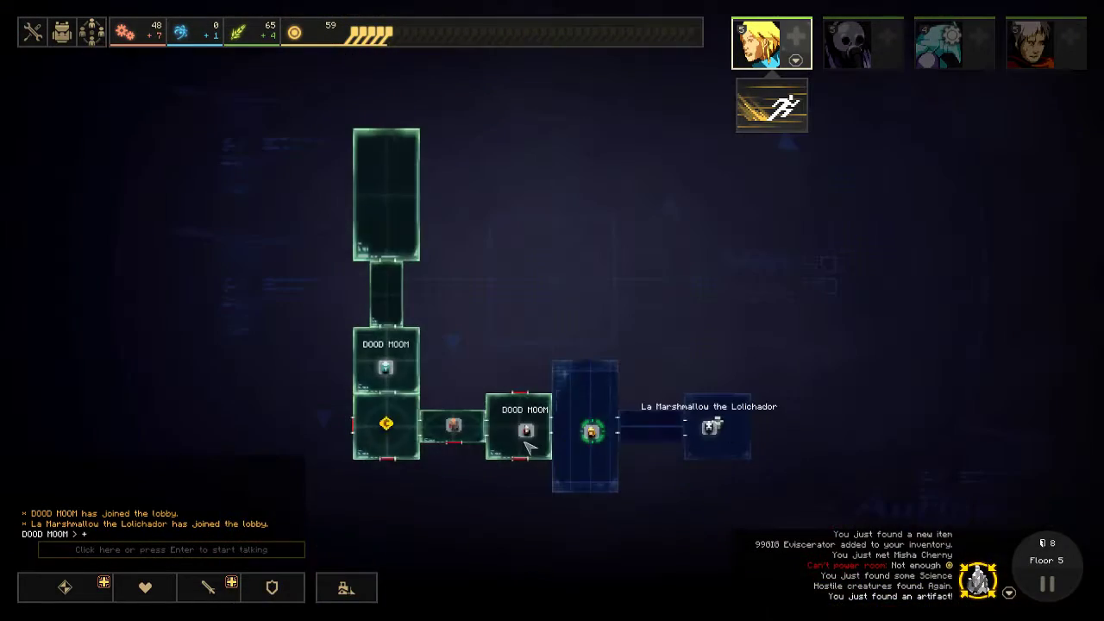
scroll(604, 439, up, 2)
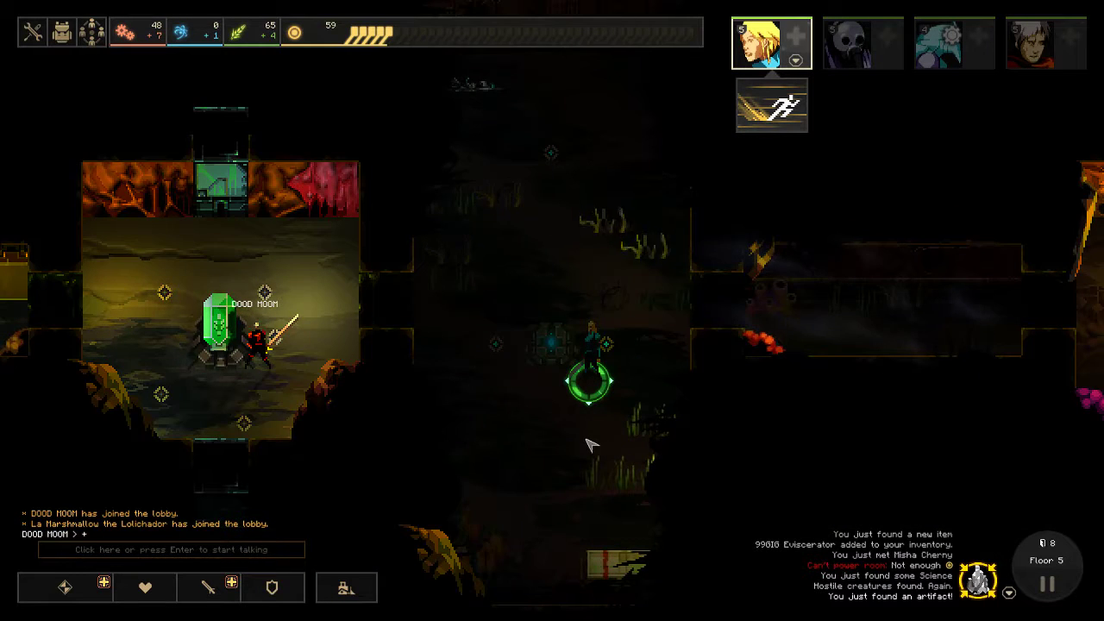
key(Left)
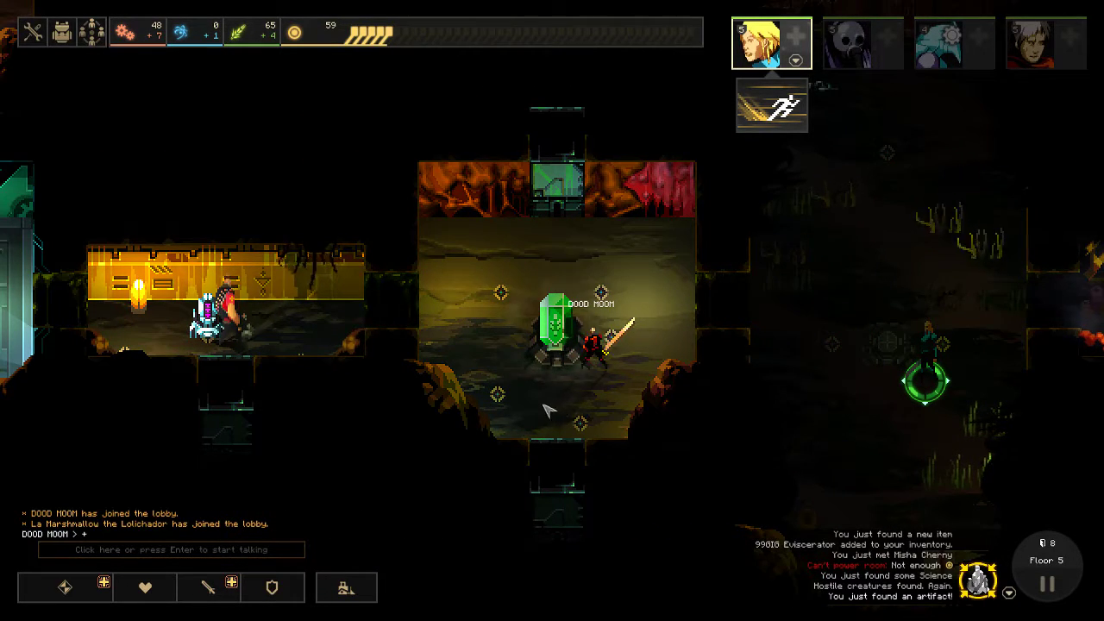
key(Right)
key(Left)
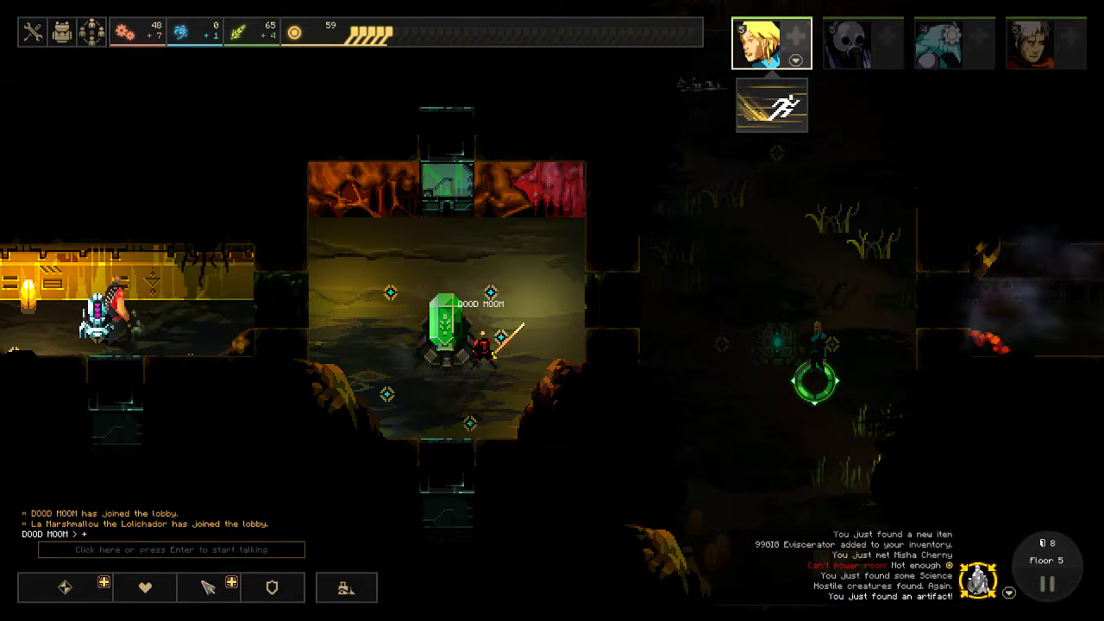
- Build two Prisoner prod II offensive modules in the crystal room
click(95, 593)
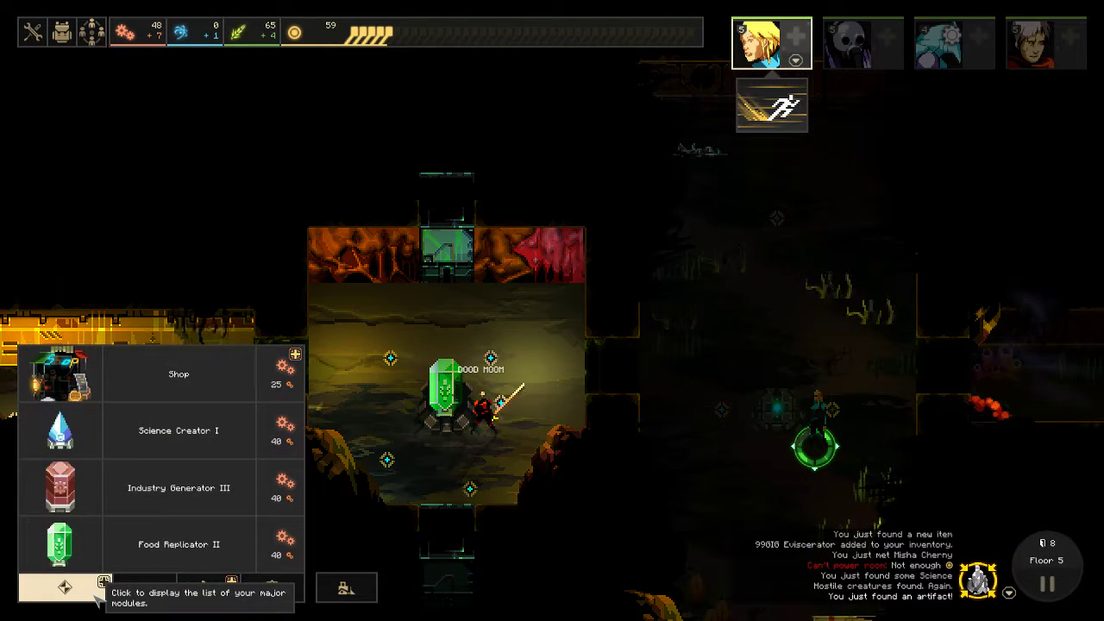
click(205, 586)
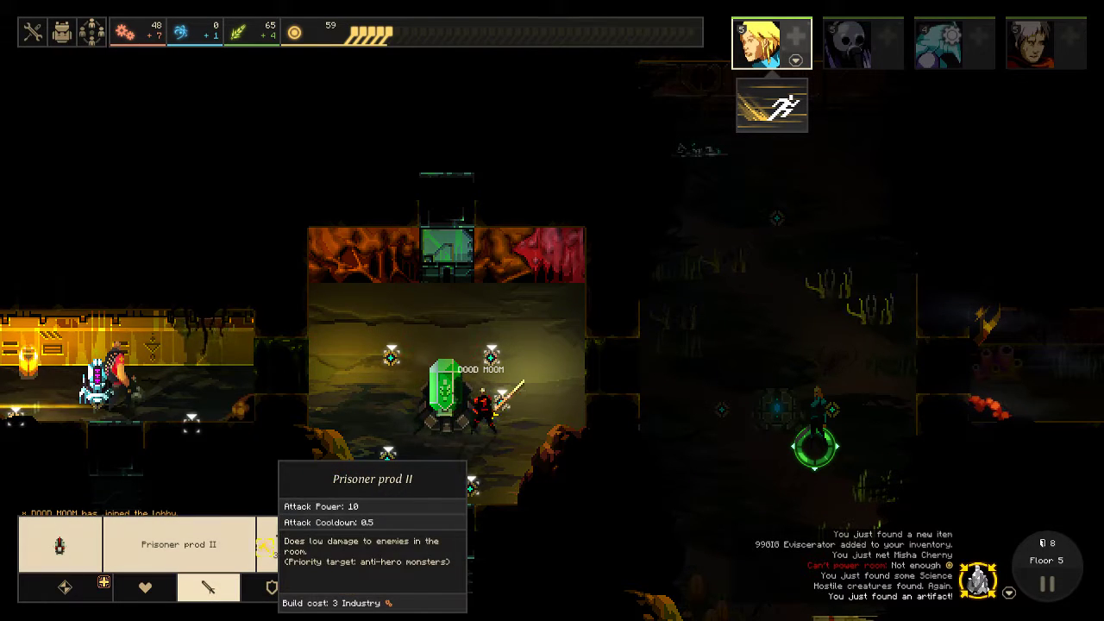
click(179, 544)
click(388, 358)
click(208, 586)
click(401, 466)
click(208, 587)
- Cancel further placement and build a Neurostun module III beside the crystal
click(250, 545)
right_click(521, 403)
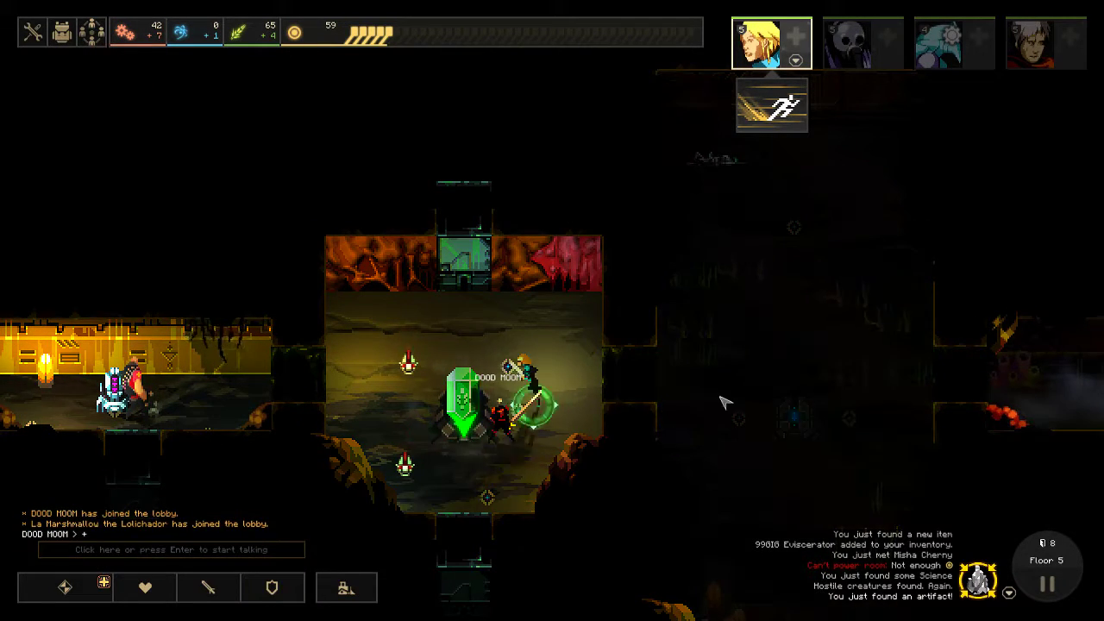
click(272, 587)
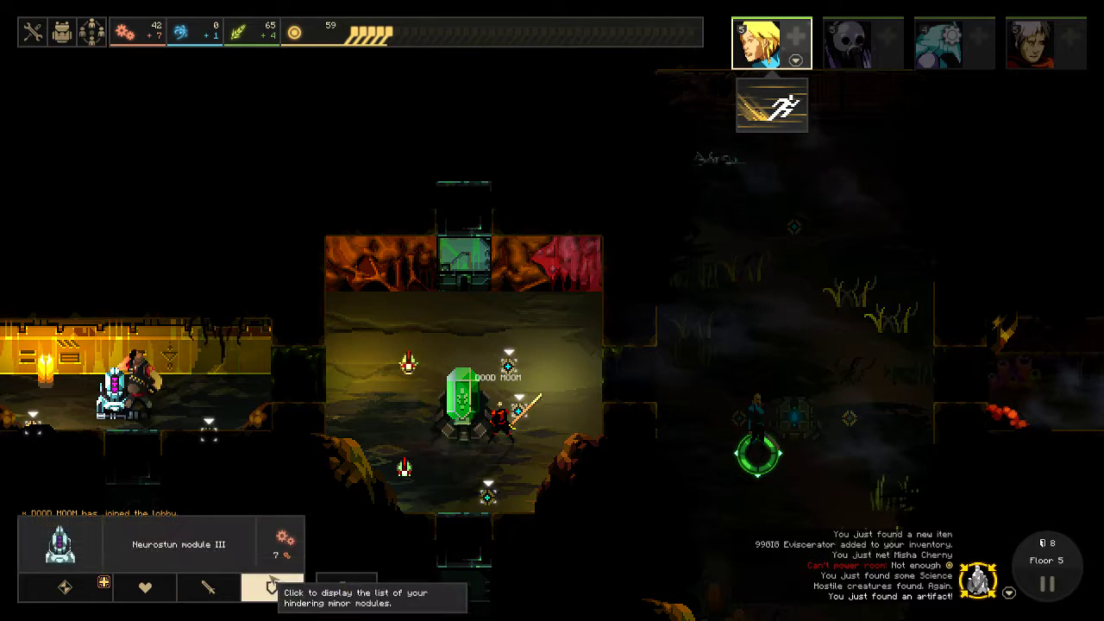
click(519, 404)
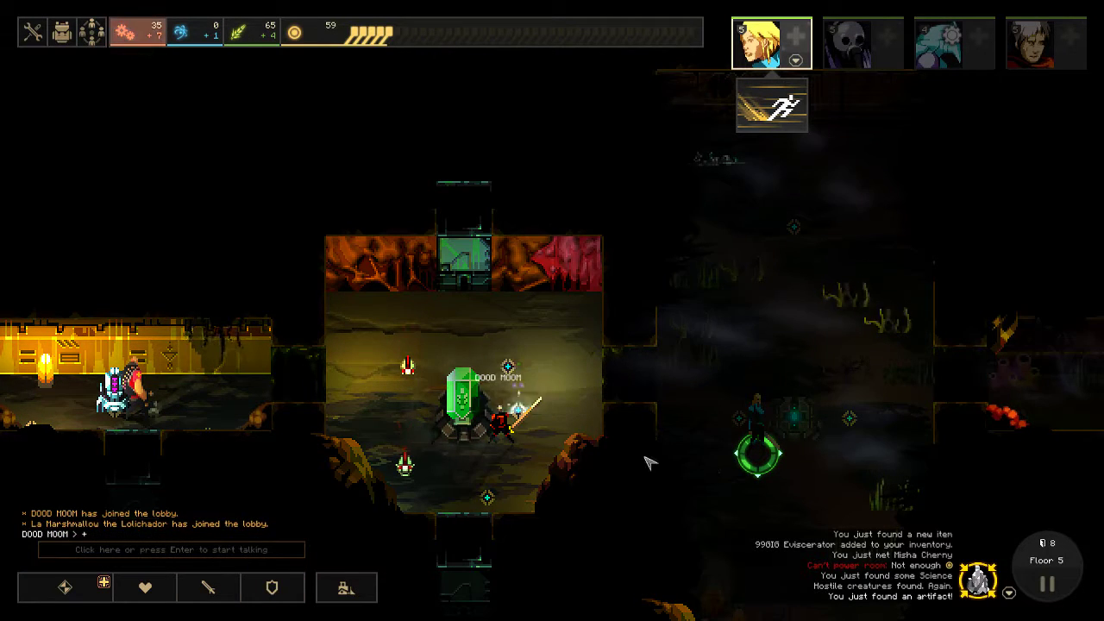
- Follow the hero through the opened lower door and send him back to the crystal room
key(d)
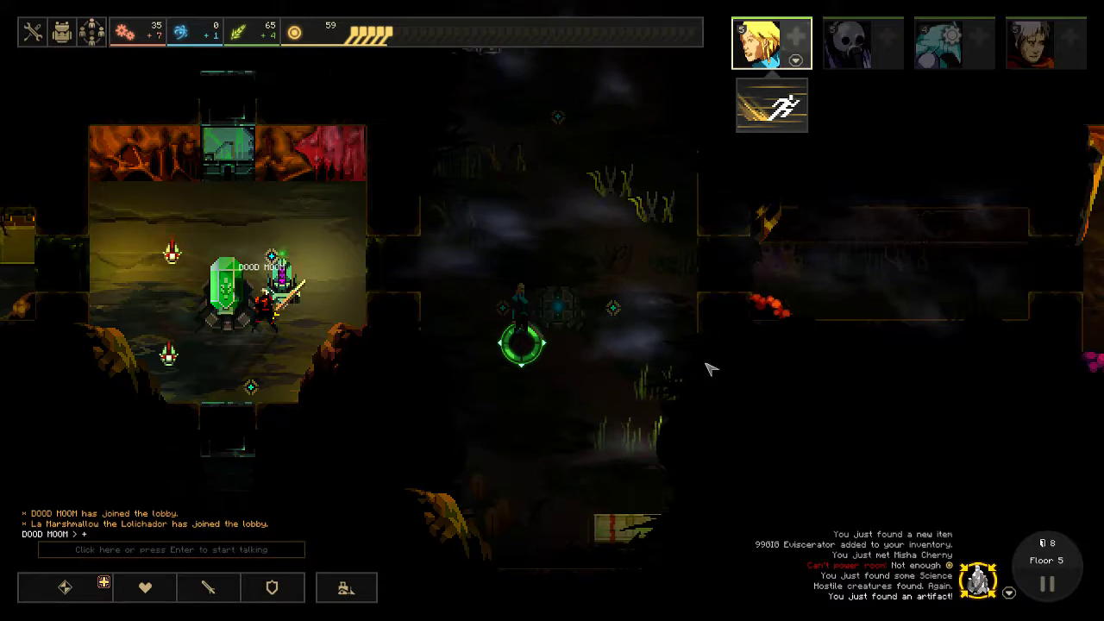
key(a)
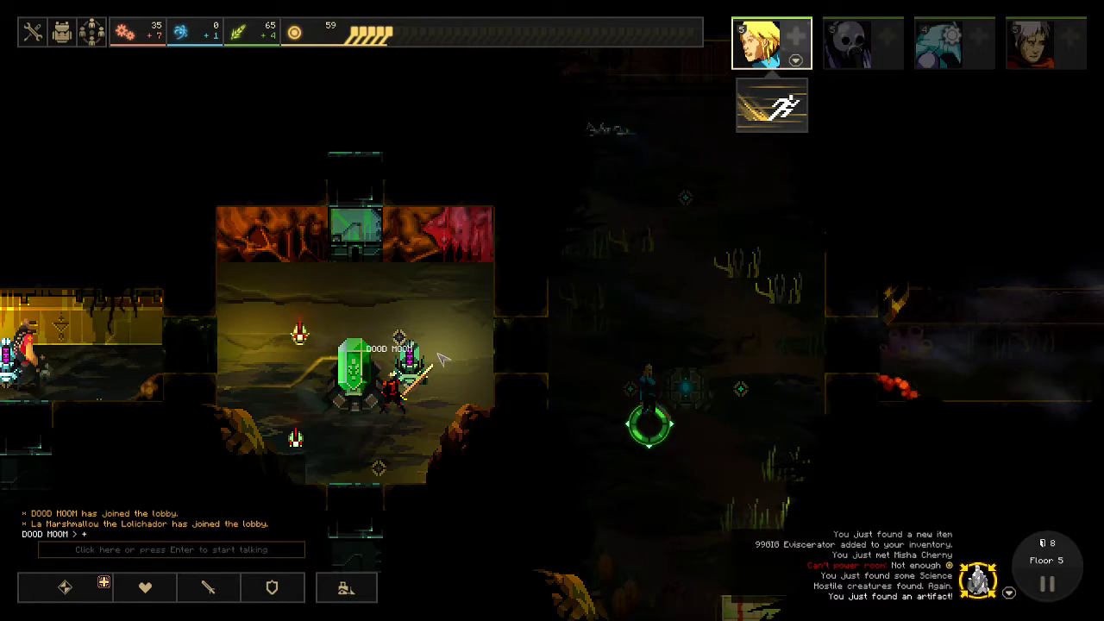
key(s)
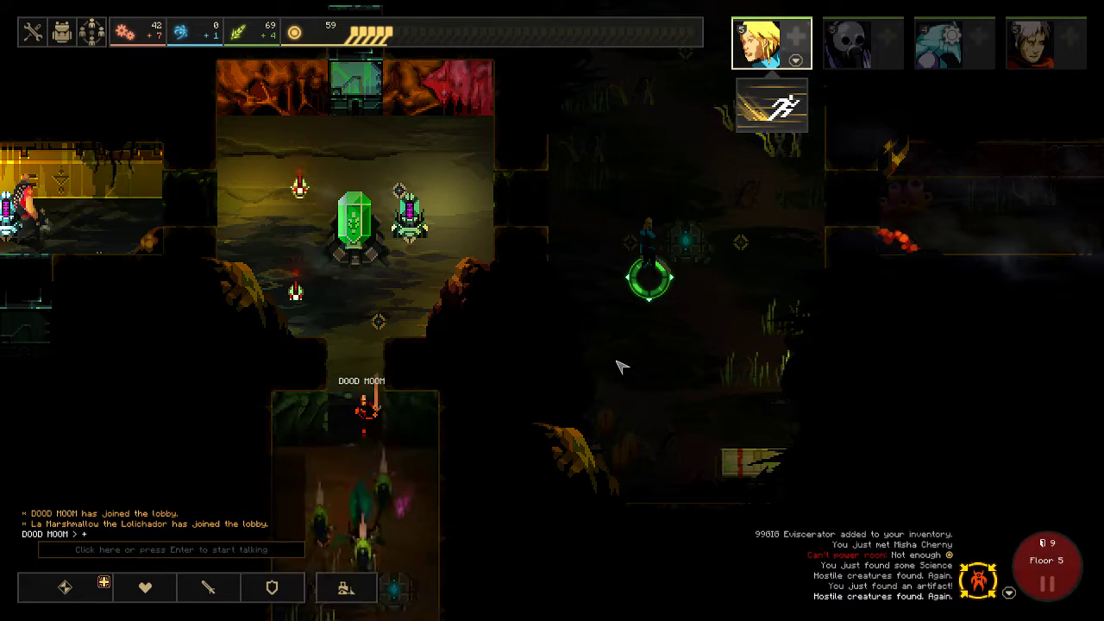
right_click(418, 243)
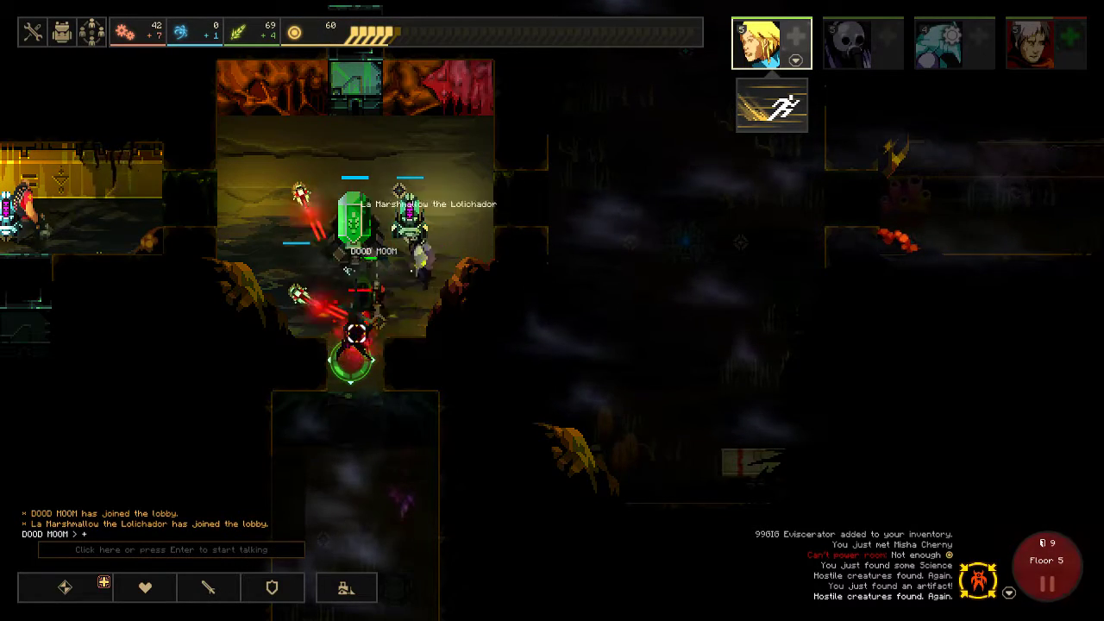
- Watch the hero fight off the monsters beside the crystal
key(Up)
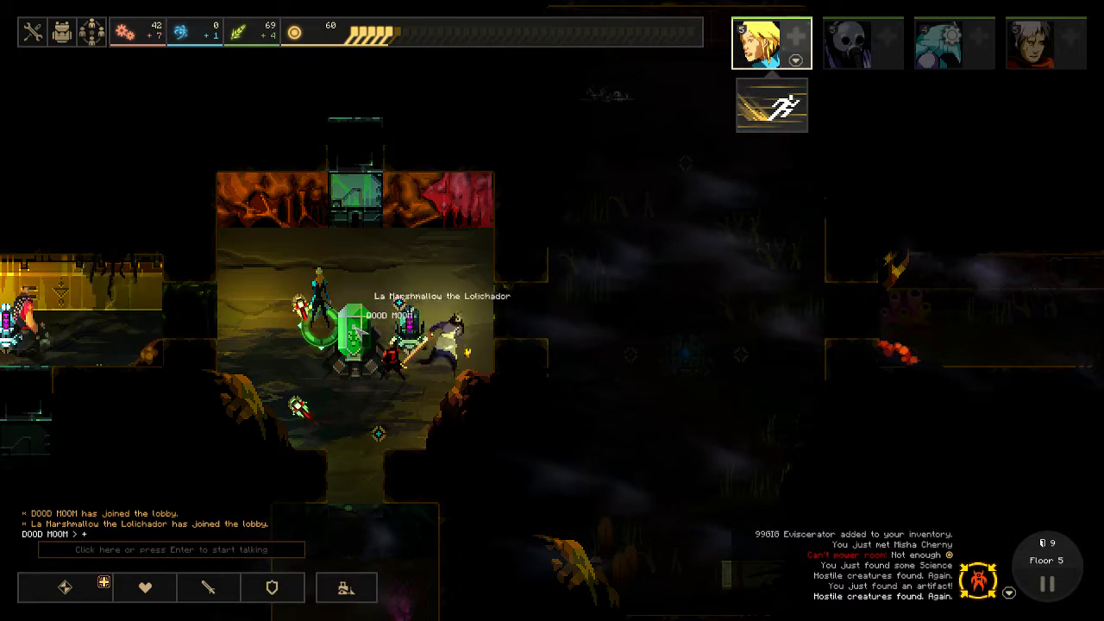
key(Down)
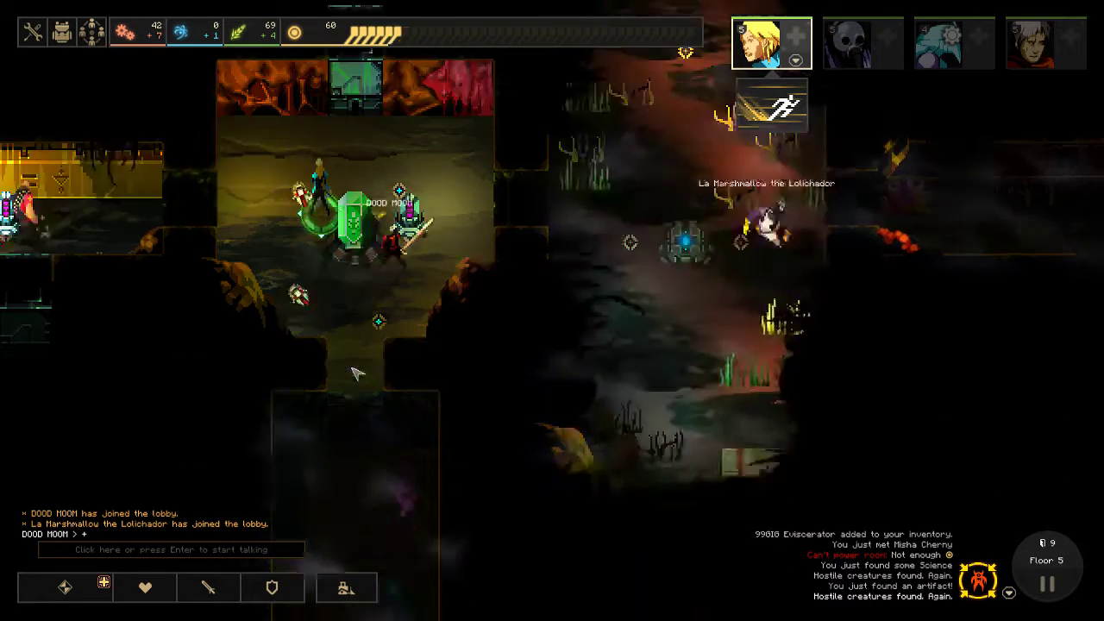
key(Up)
key(Right)
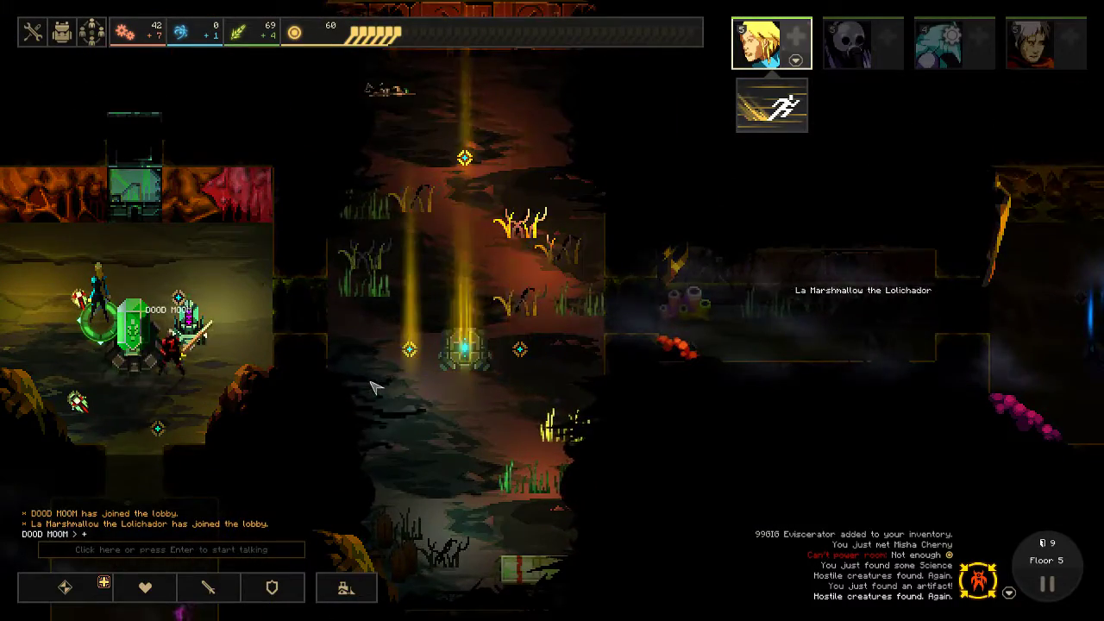
scroll(376, 386, down, 3)
scroll(376, 385, down, 2)
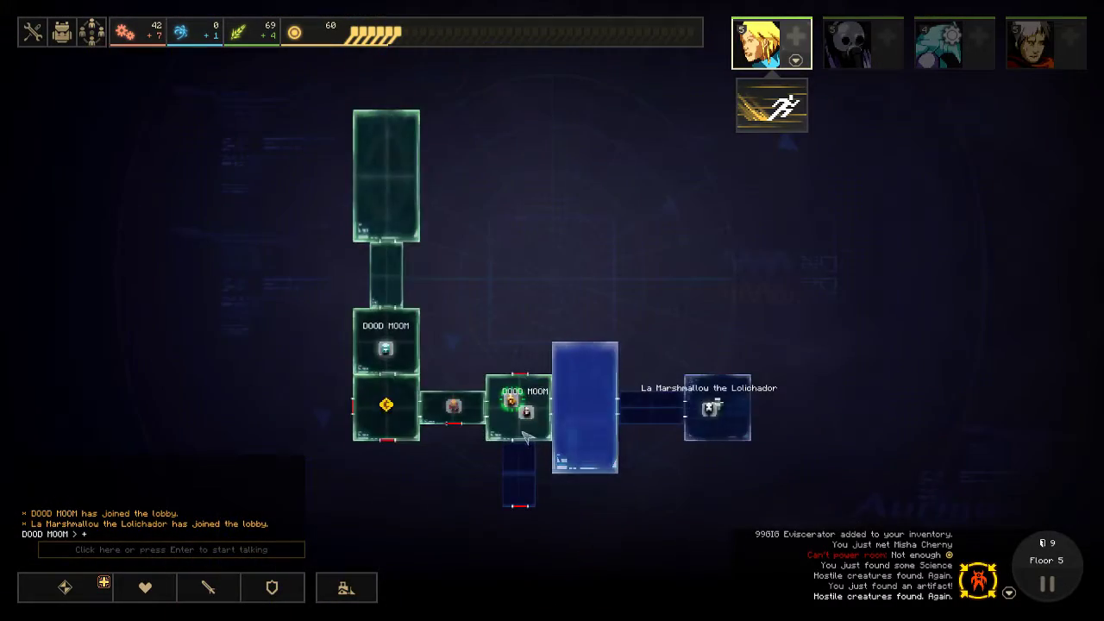
scroll(583, 423, up, 5)
scroll(601, 420, down, 4)
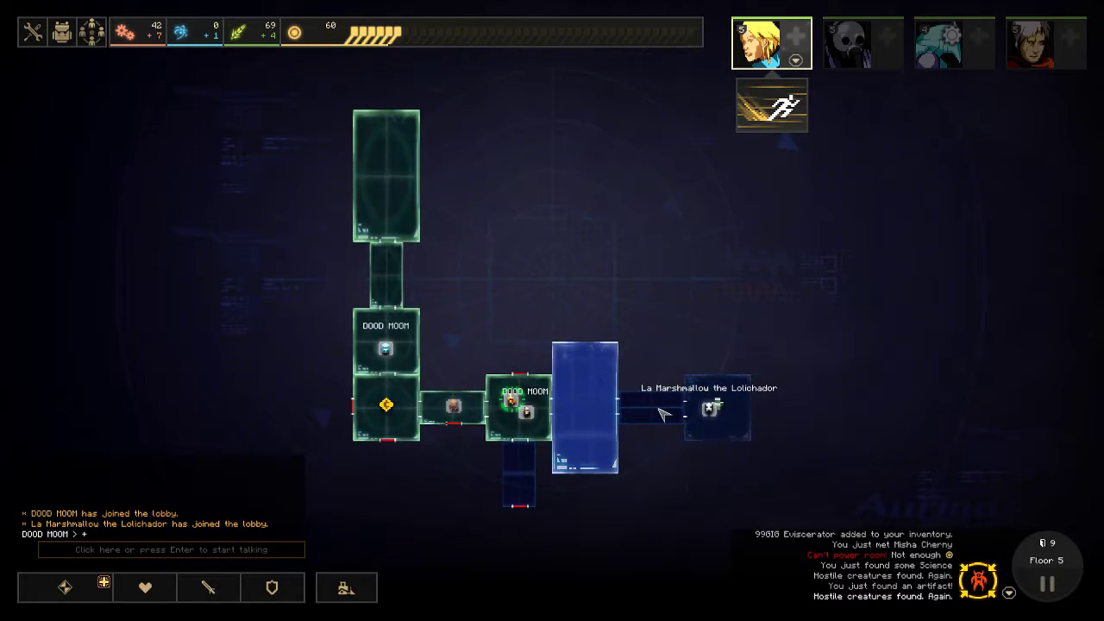
- Pan from the selected hero's room over to the teammate's dark lower room
click(540, 417)
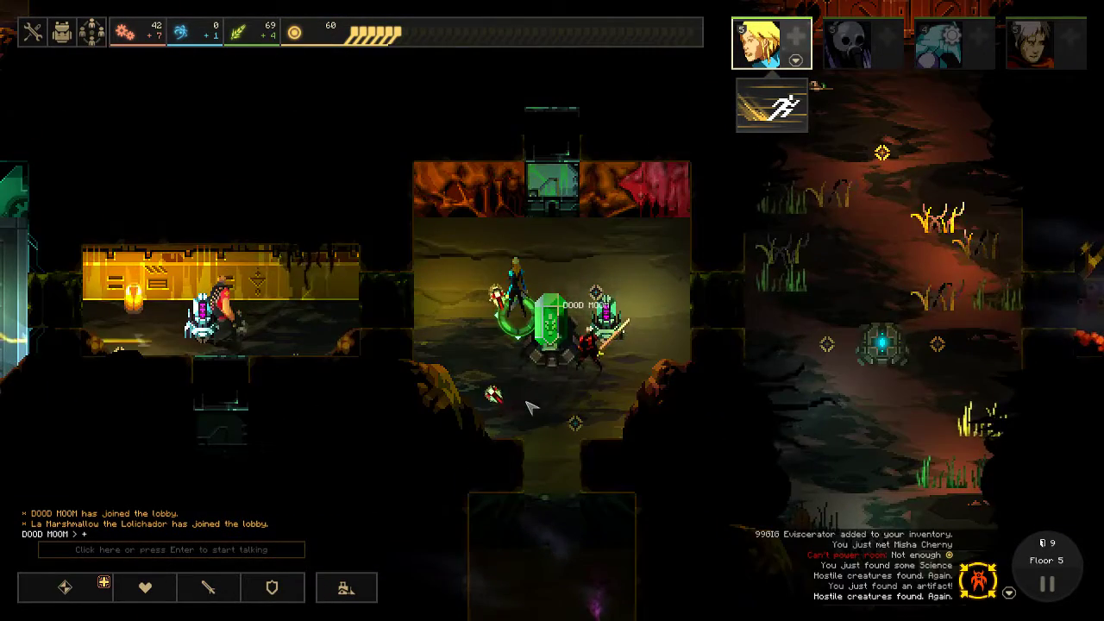
key(1)
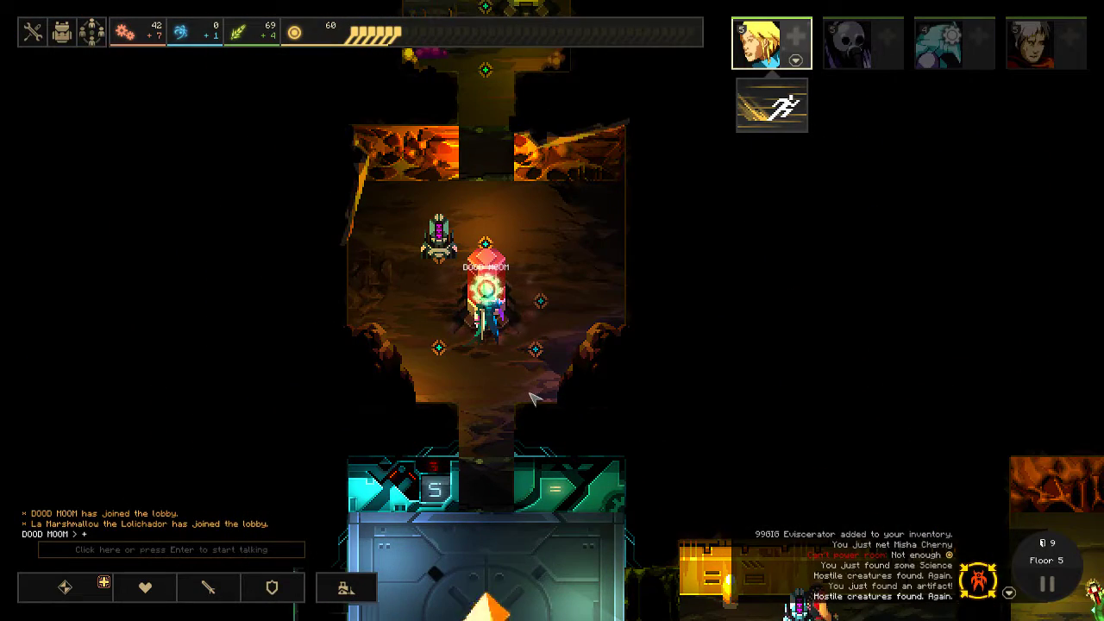
key(Right)
key(Down)
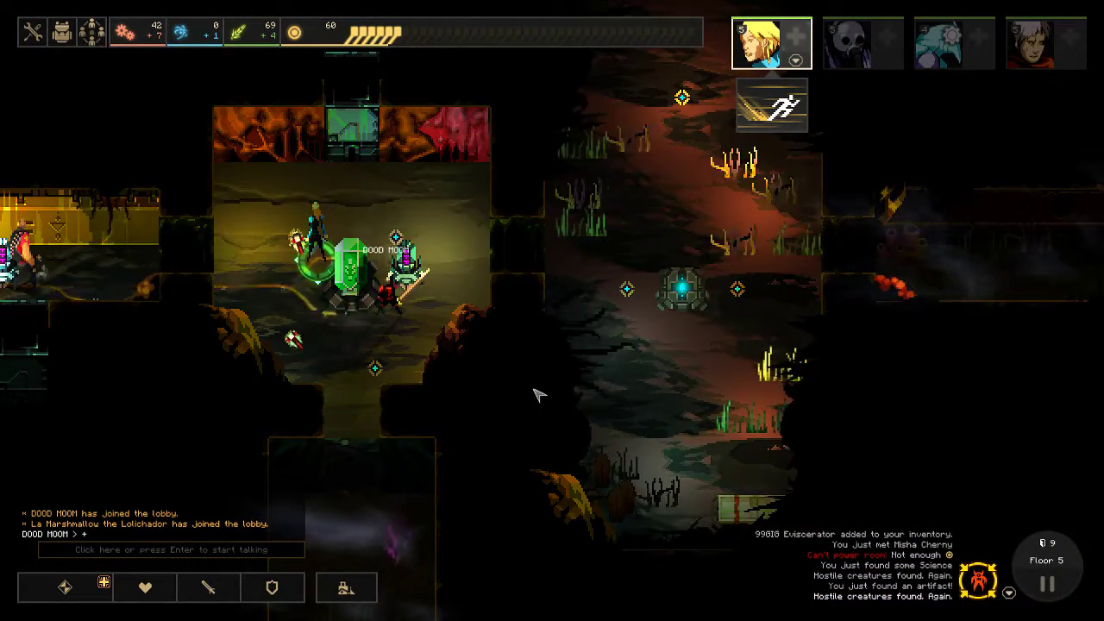
key(Up)
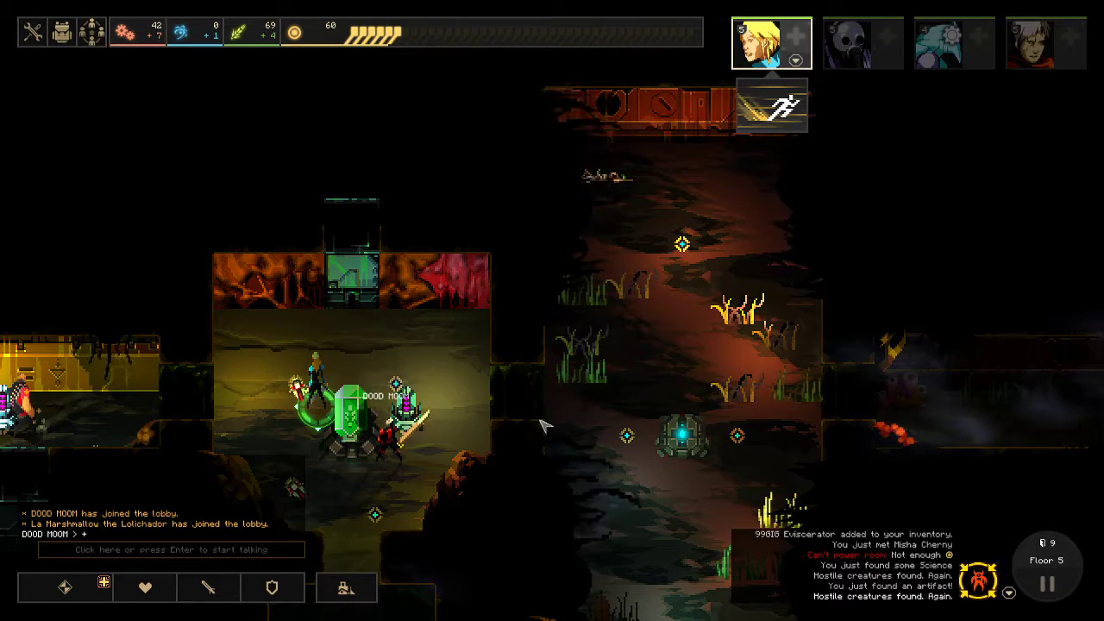
key(Right)
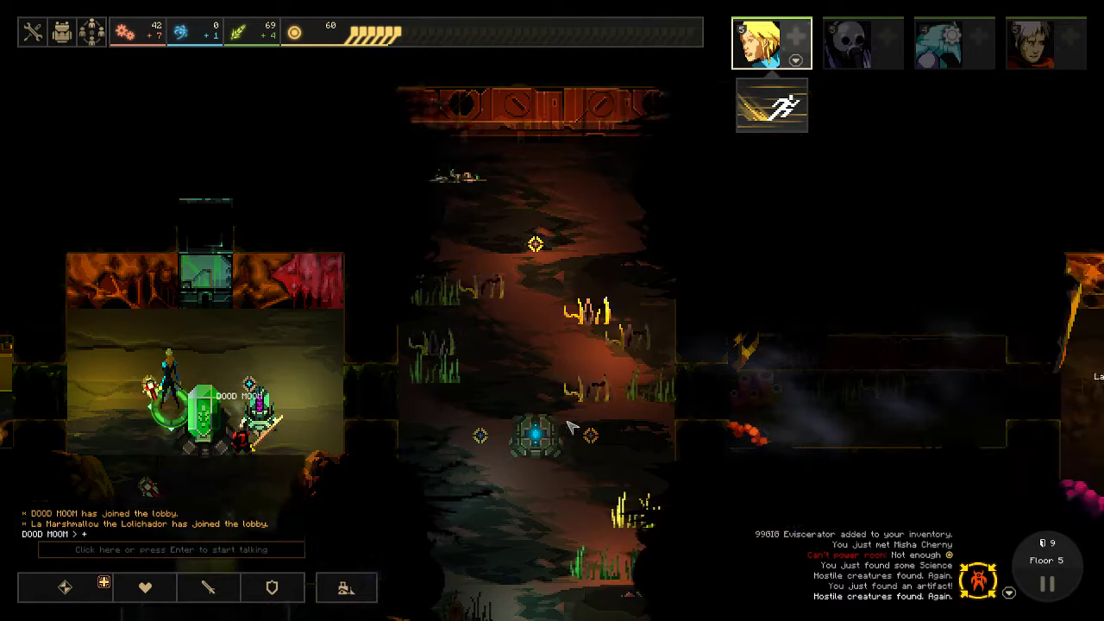
scroll(569, 428, down, 3)
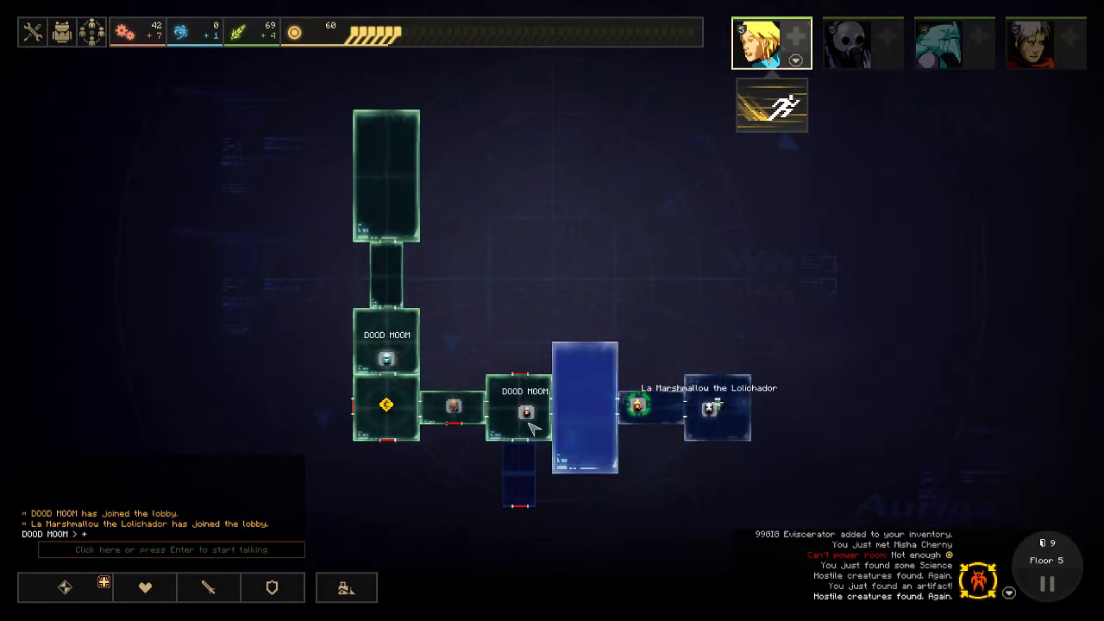
scroll(543, 427, up, 3)
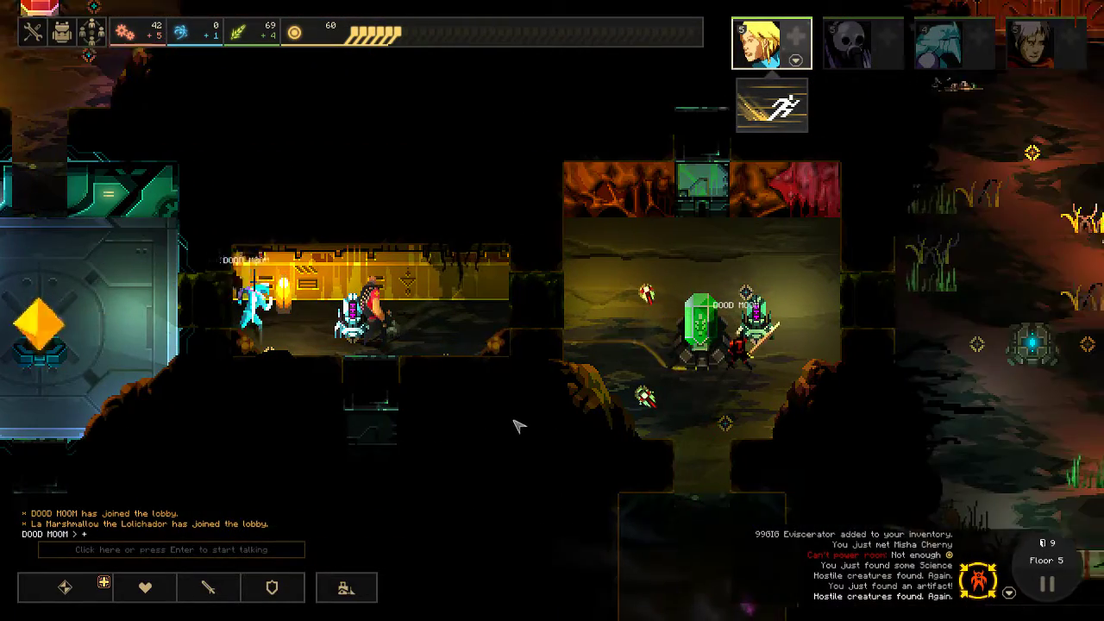
key(d)
key(d)
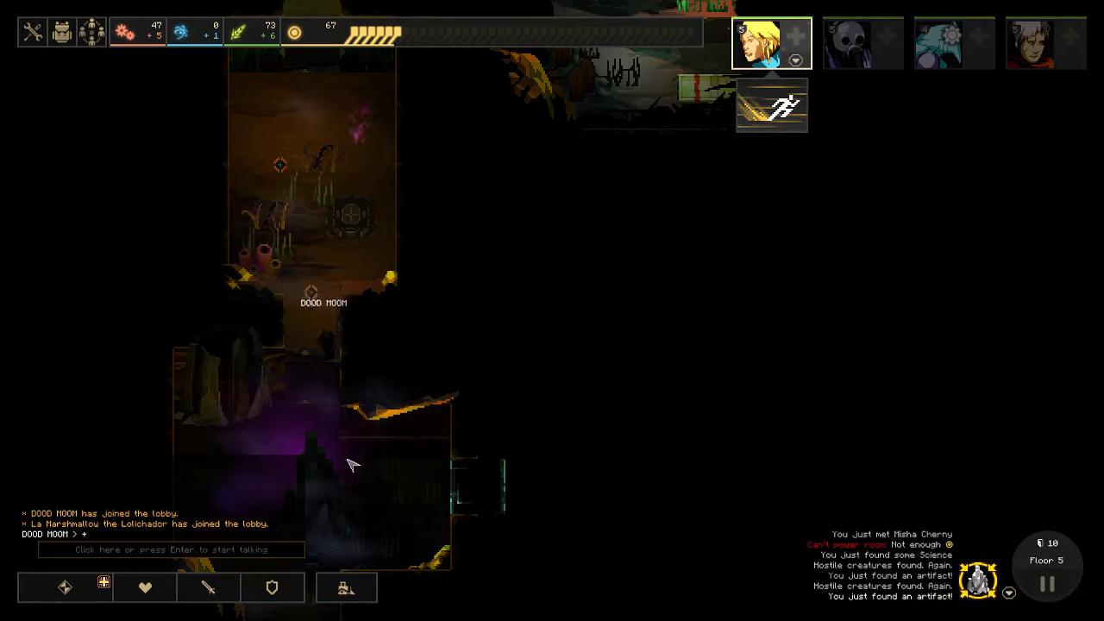
- Send the hero into the lower purple-lit room and close research without analysing anything
right_click(360, 458)
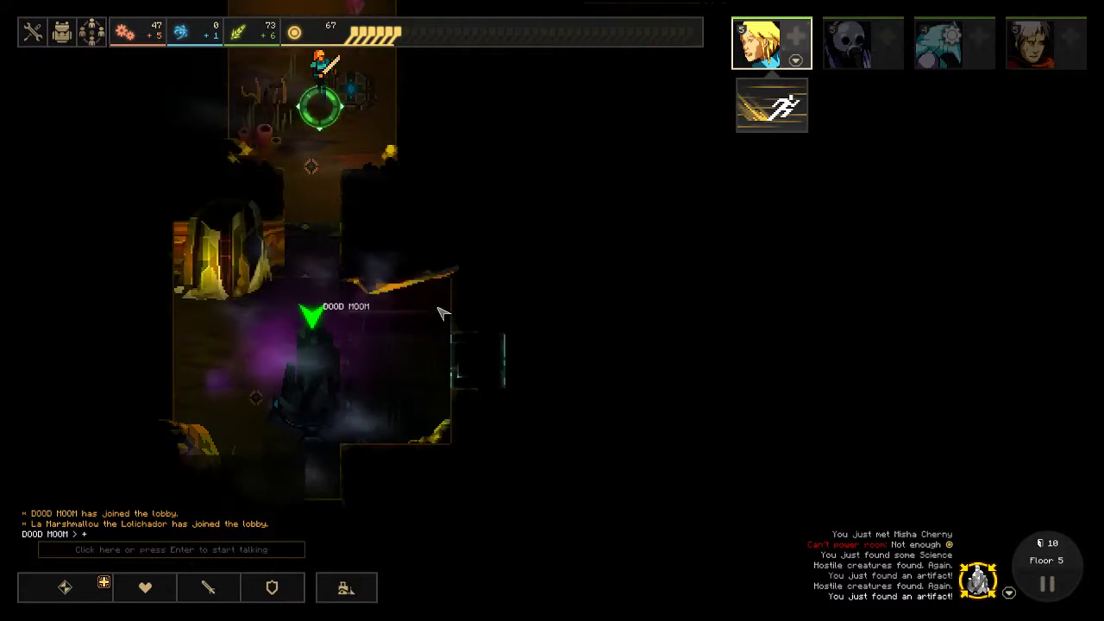
key(r)
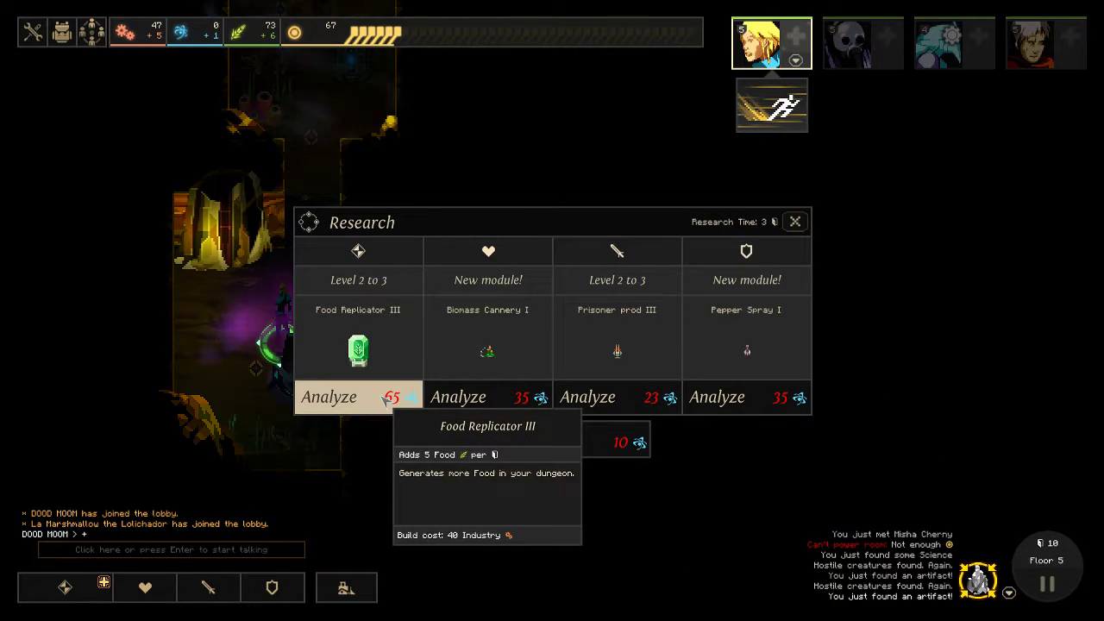
click(793, 223)
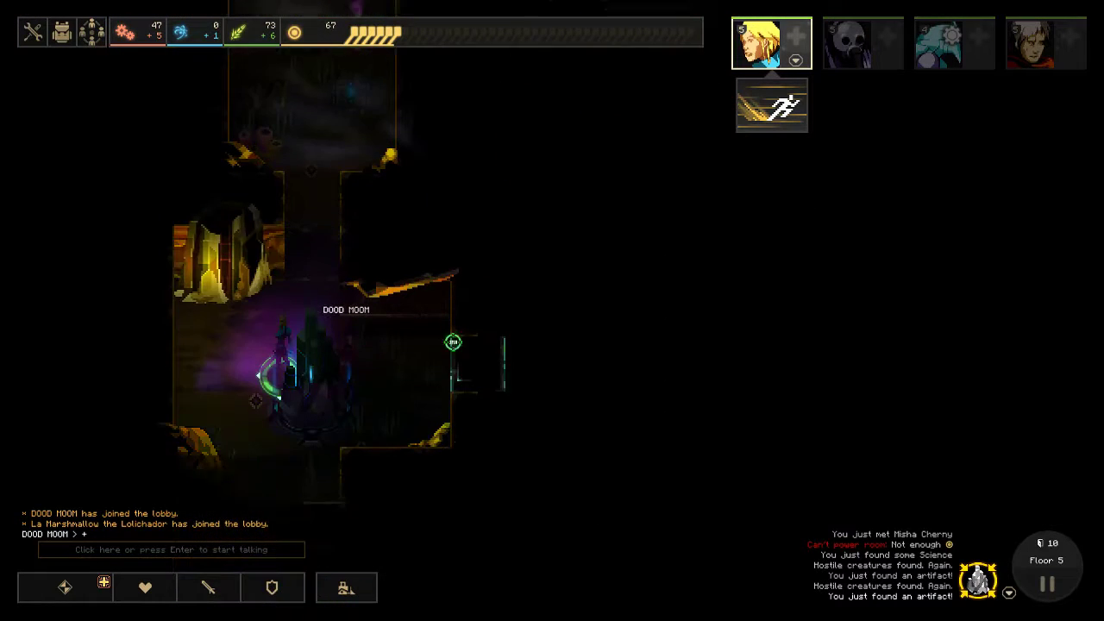
- Pan the view toward the teammate's blue-lit monolith room
key(w)
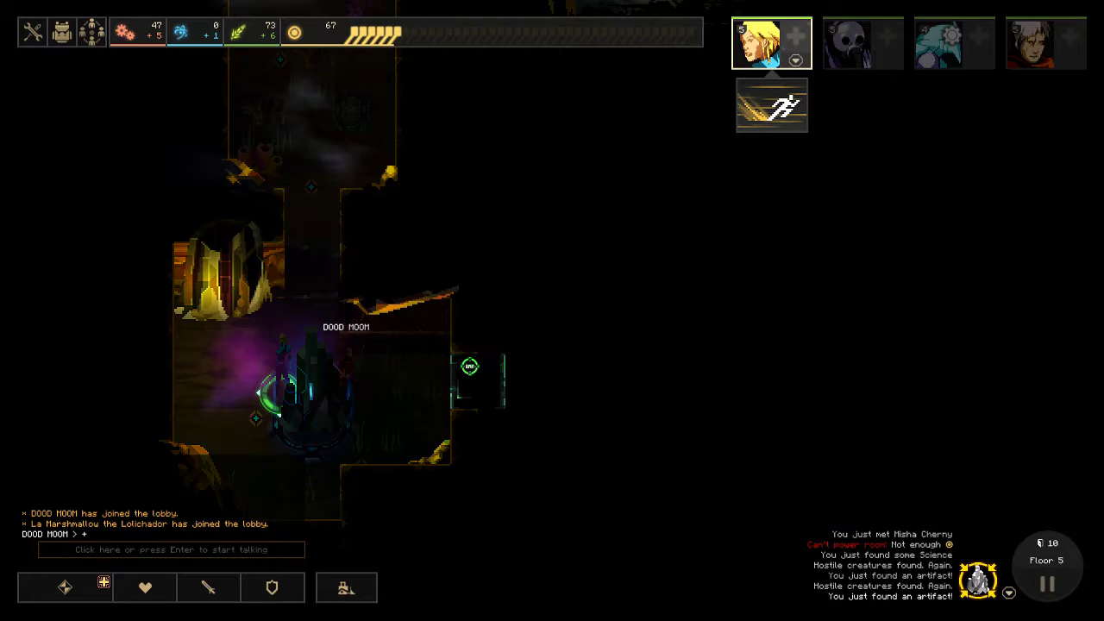
scroll(463, 288, down, 3)
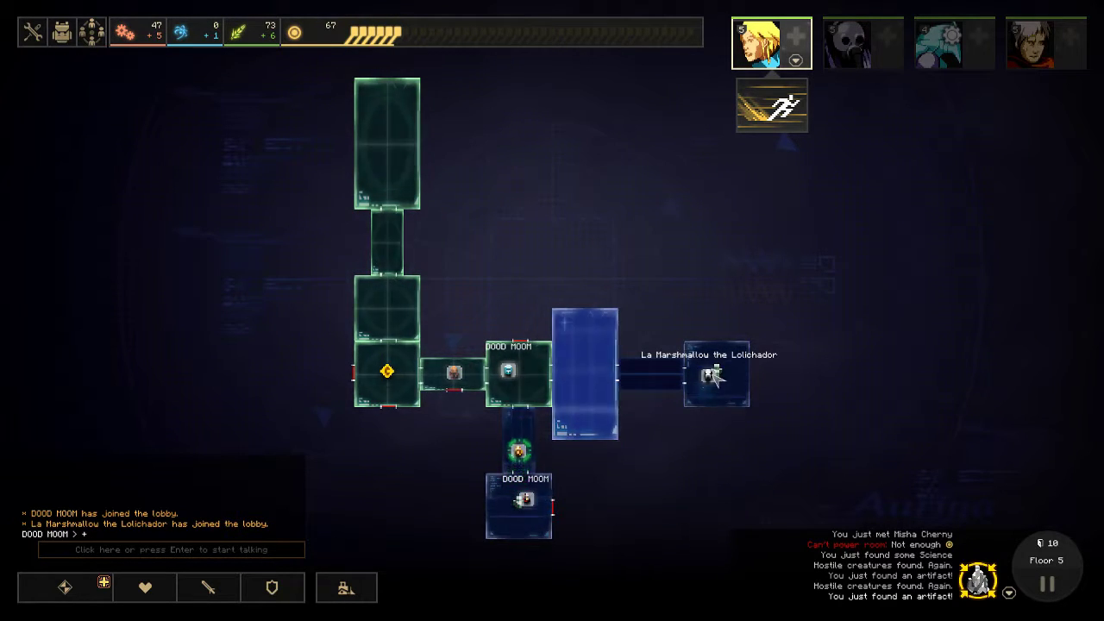
scroll(711, 372, up, 3)
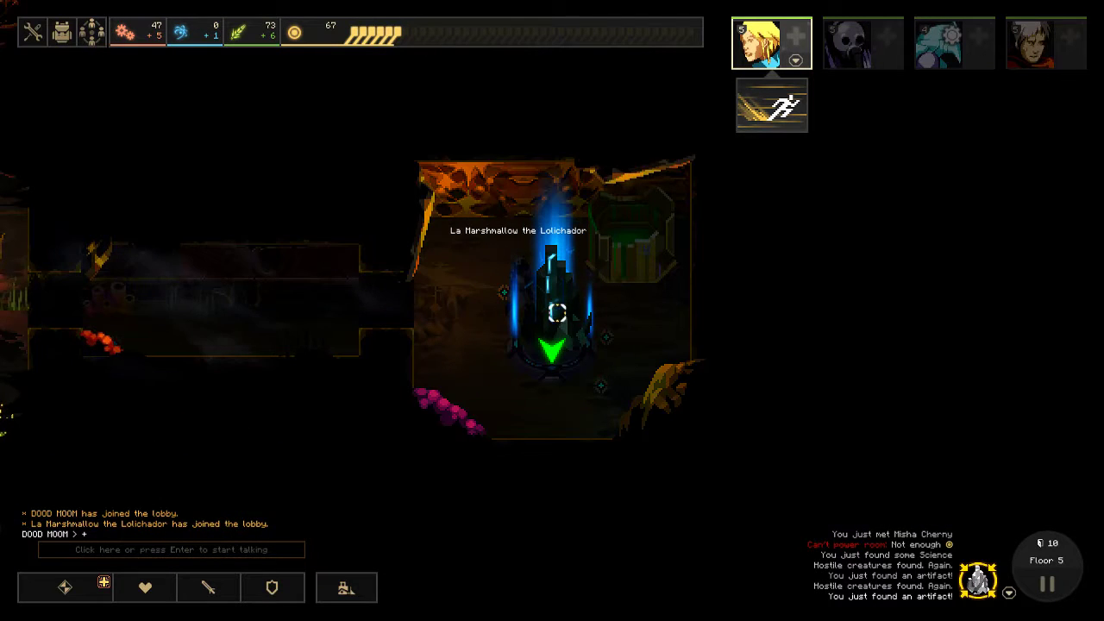
- Move the hero into the left corridor room and pan the view around him
right_click(280, 339)
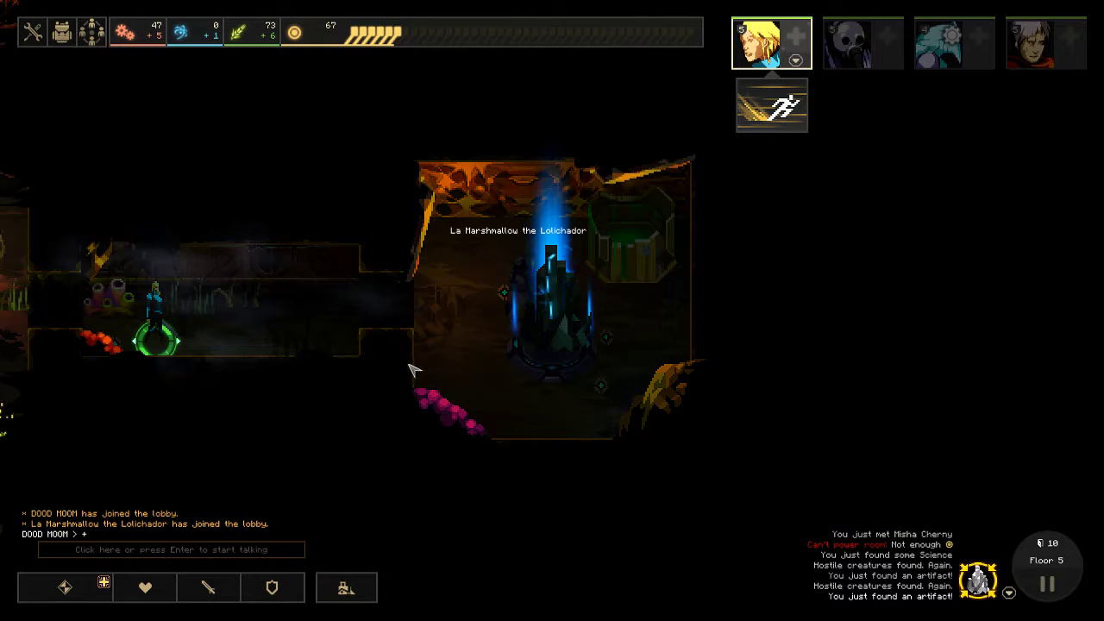
key(a)
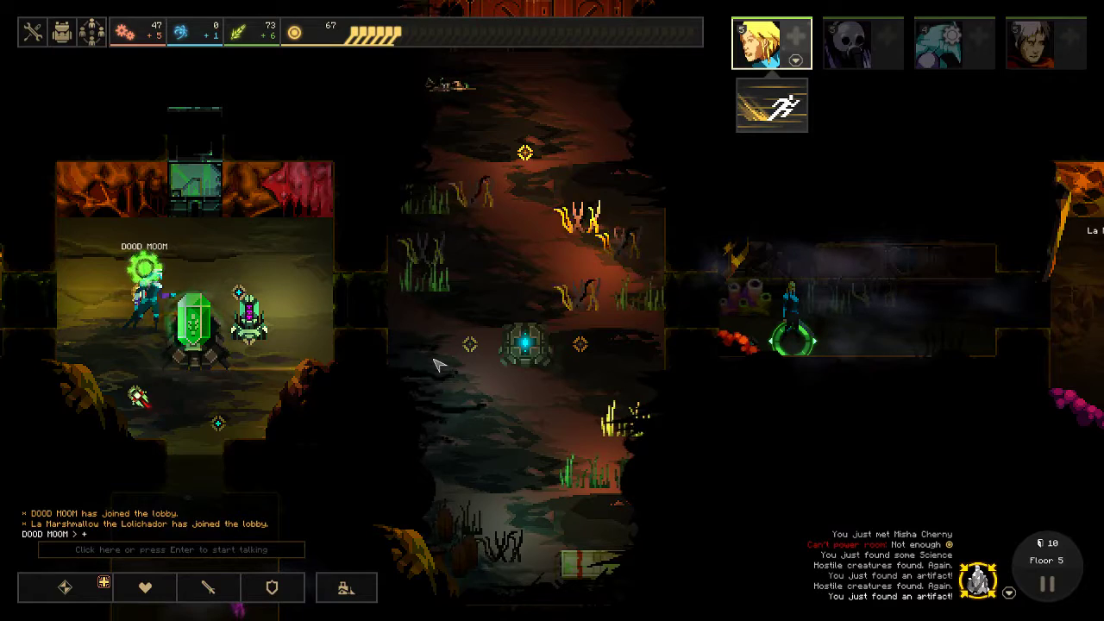
key(d)
scroll(545, 451, down, 3)
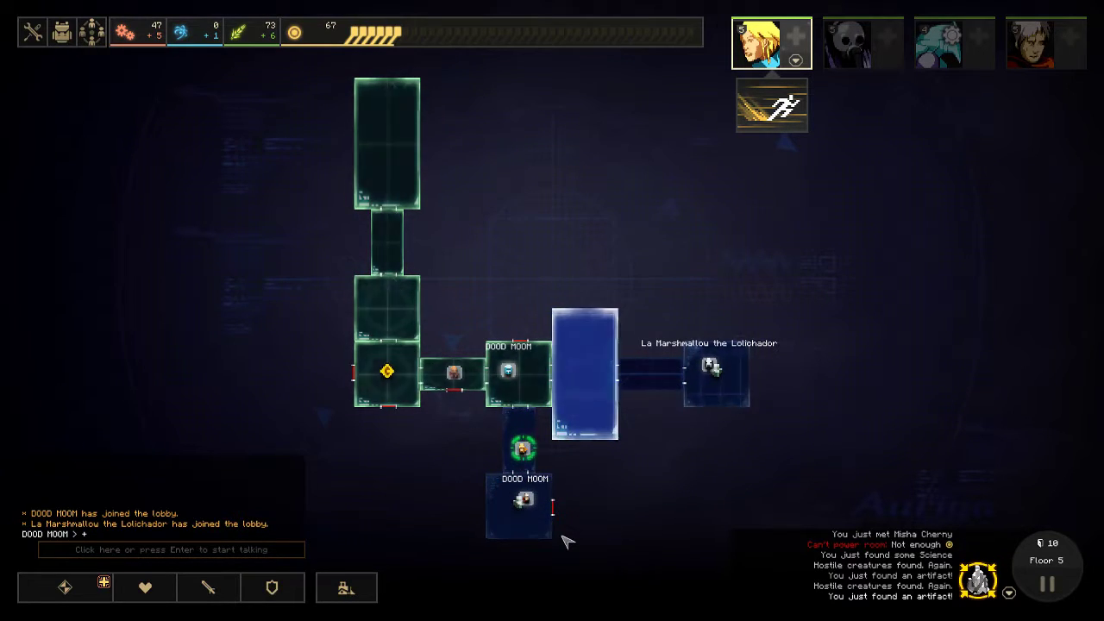
scroll(563, 541, up, 2)
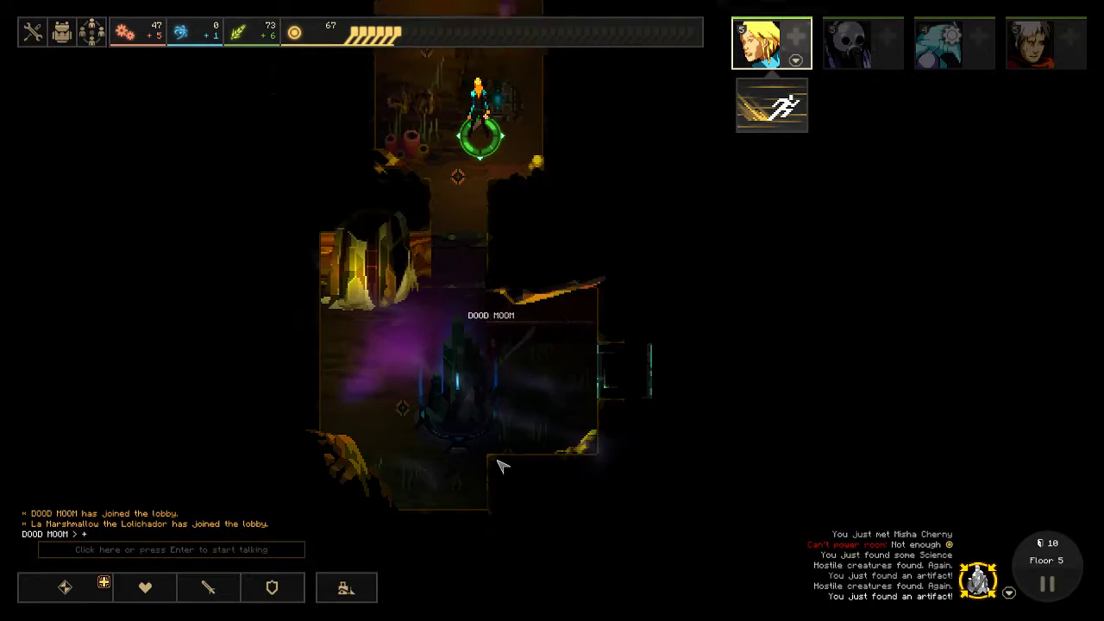
key(Right)
key(Up)
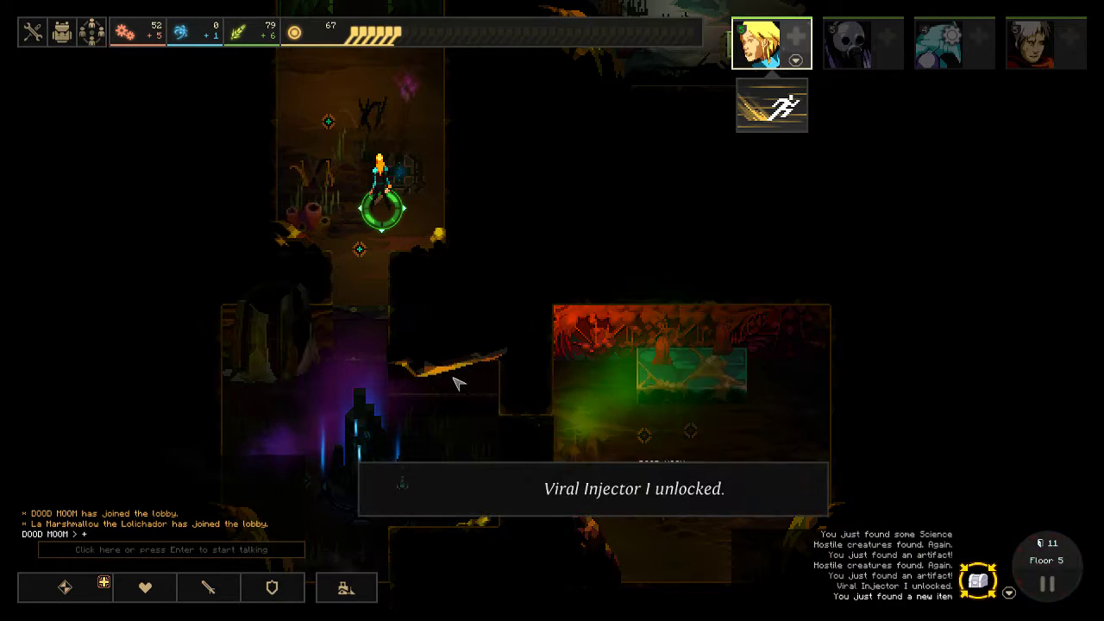
scroll(457, 384, down, 3)
scroll(515, 410, down, 2)
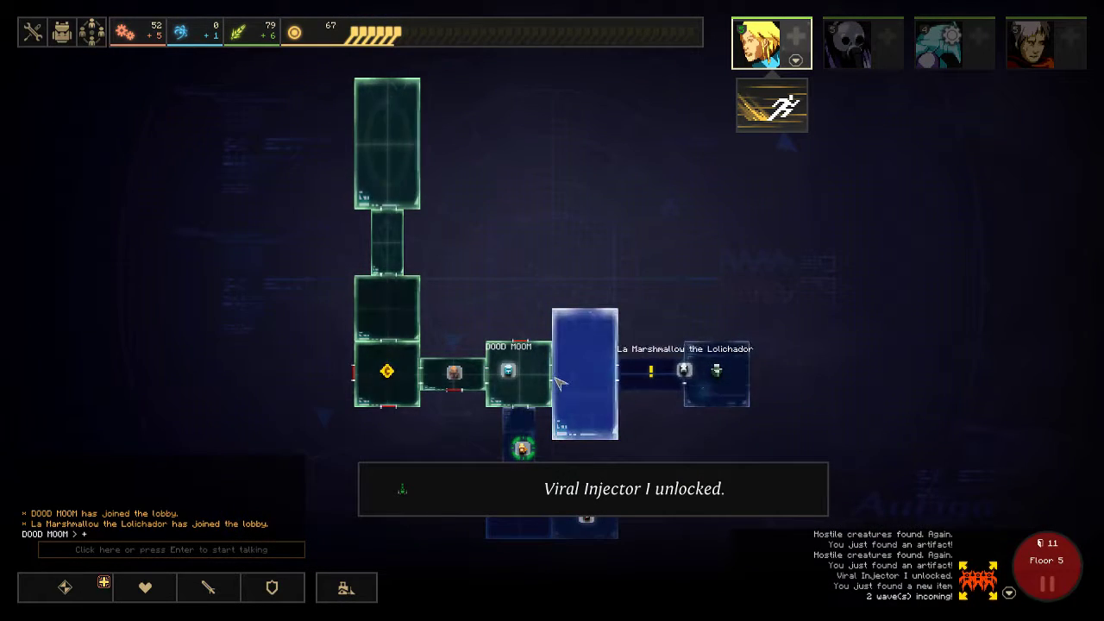
scroll(576, 377, up, 3)
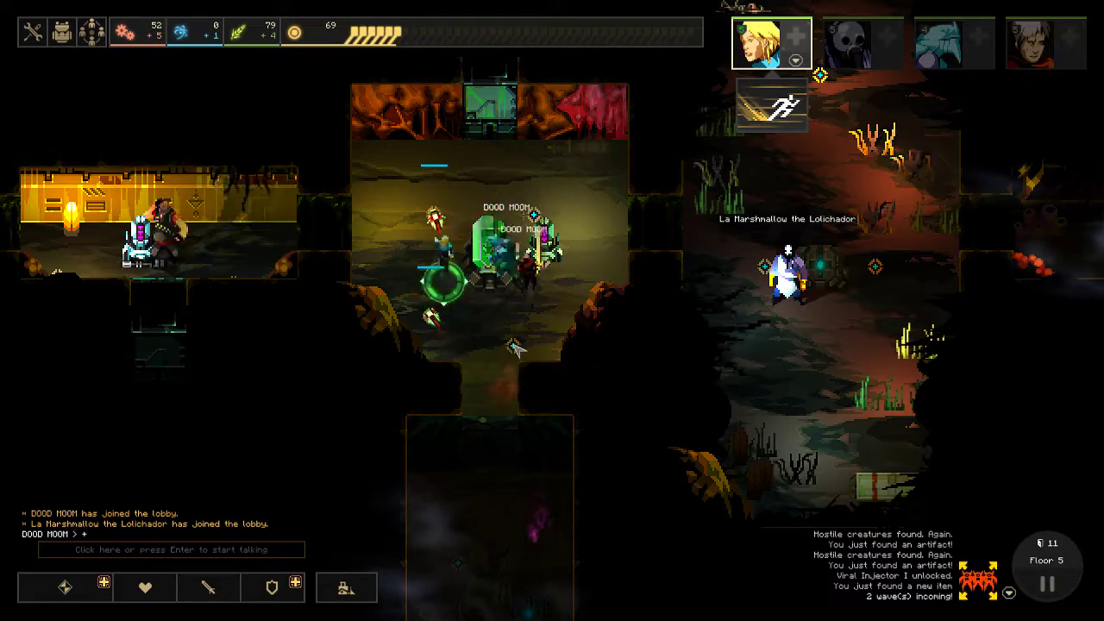
- Send the hero back up to the crystal room and centre the view there
mouse_move(523, 431)
mouse_down()
mouse_move(517, 336)
mouse_move(485, 505)
mouse_up()
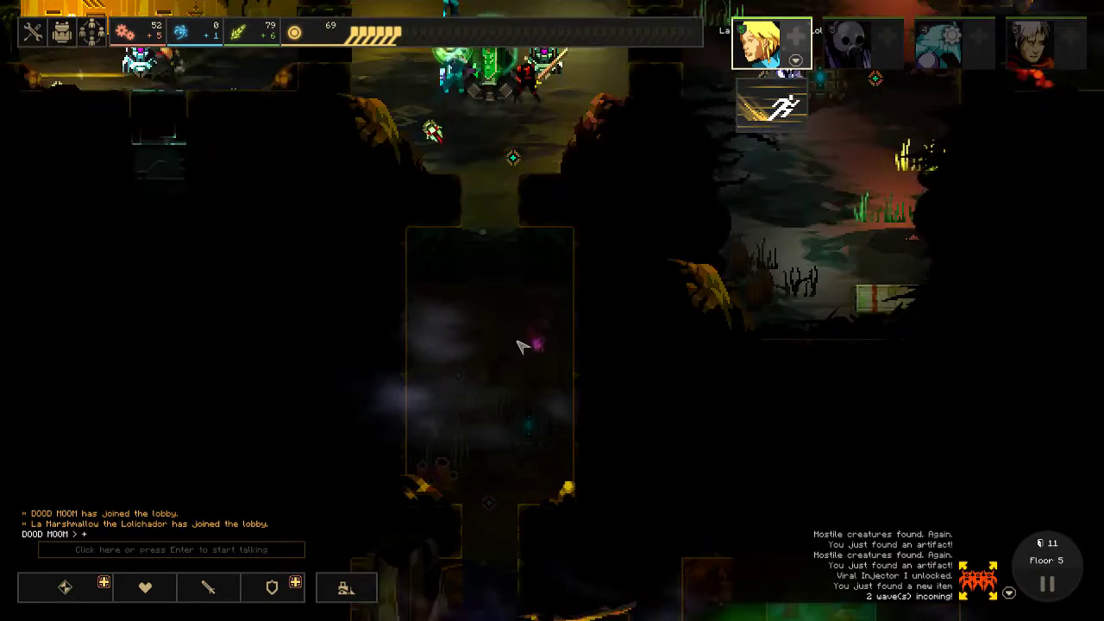
key(s)
scroll(485, 505, down, 3)
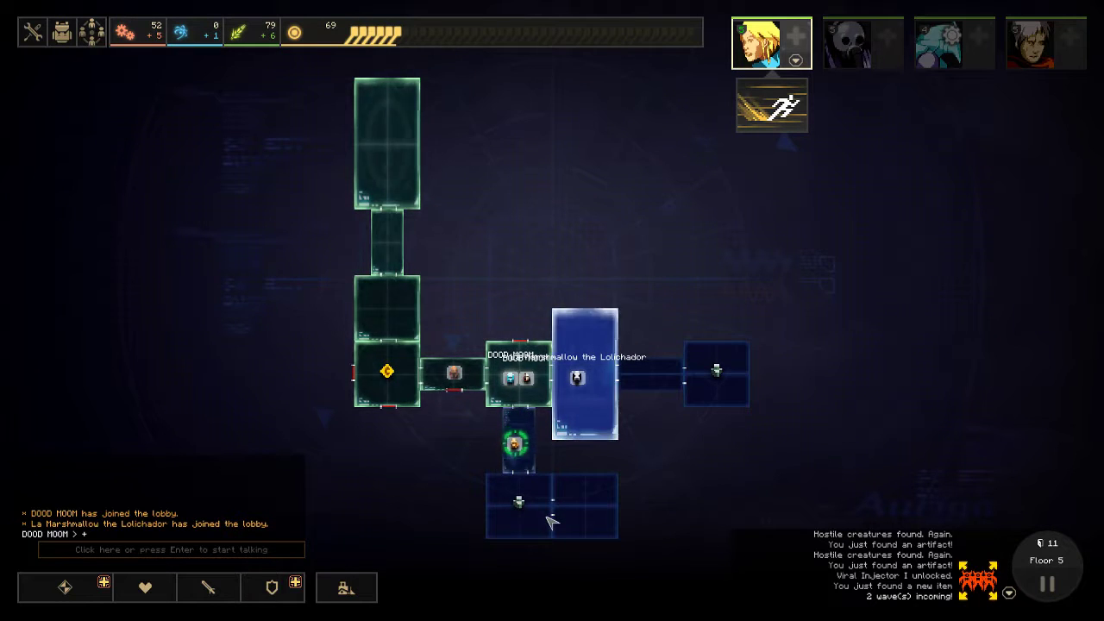
right_click(523, 365)
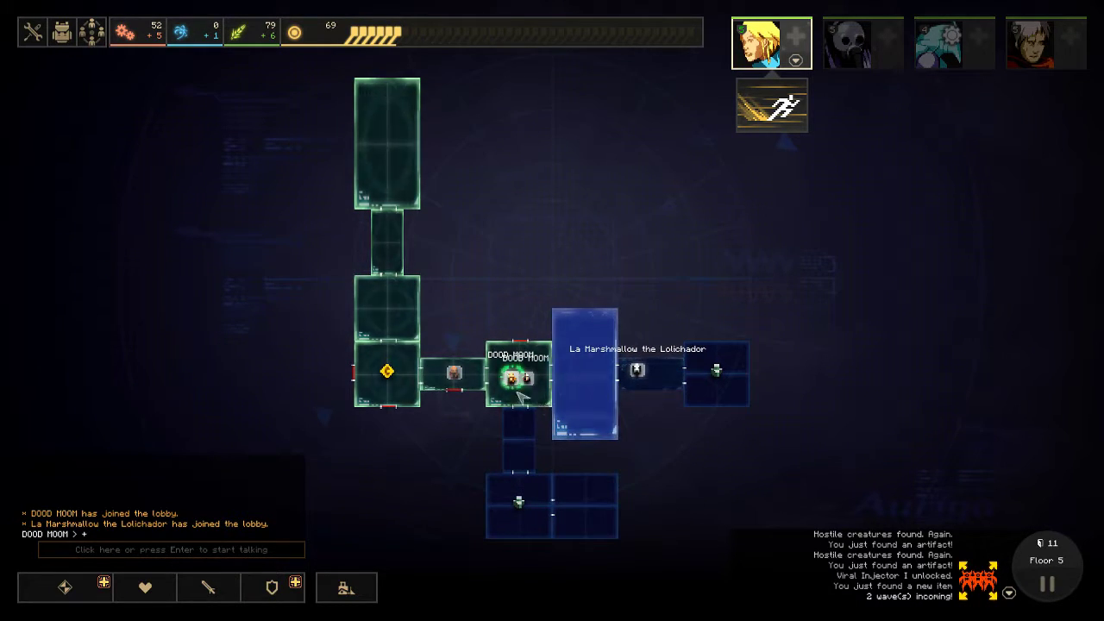
key(space)
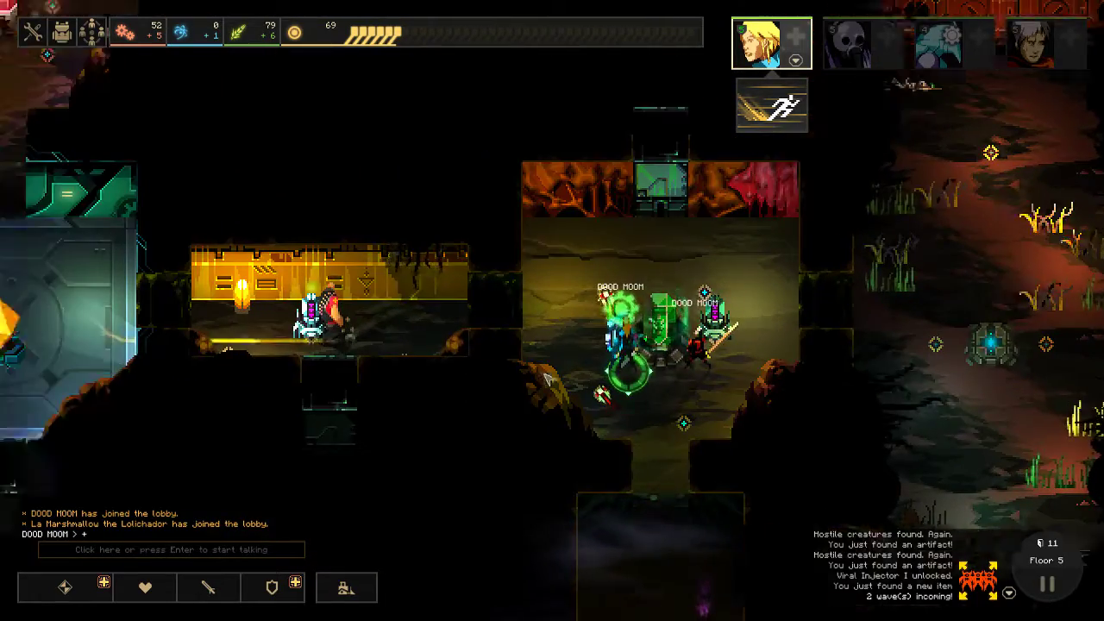
key(1)
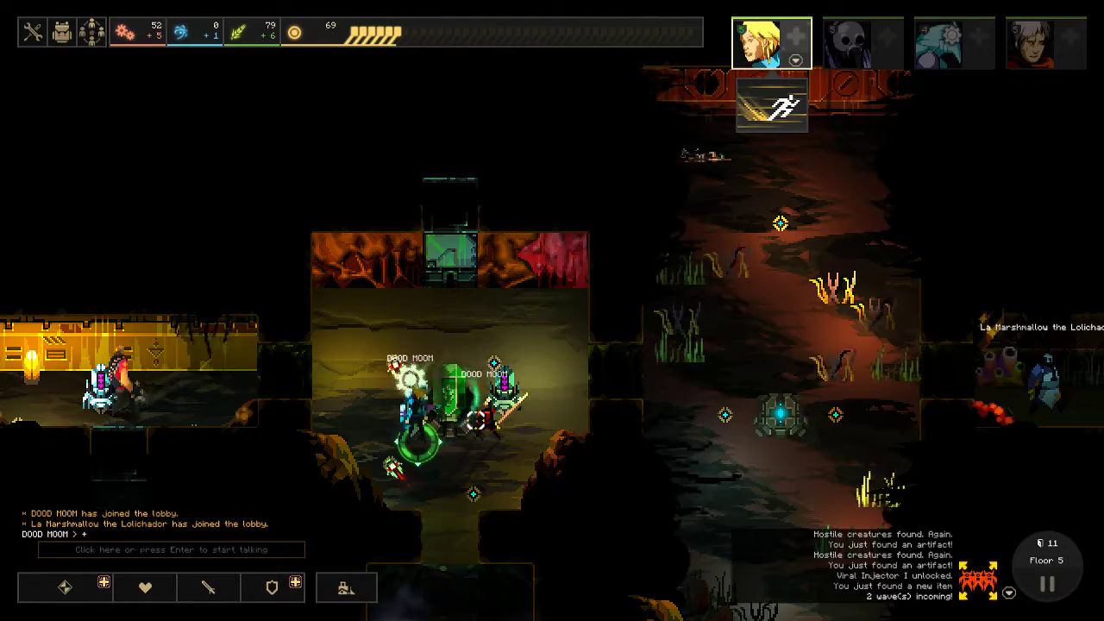
key(d)
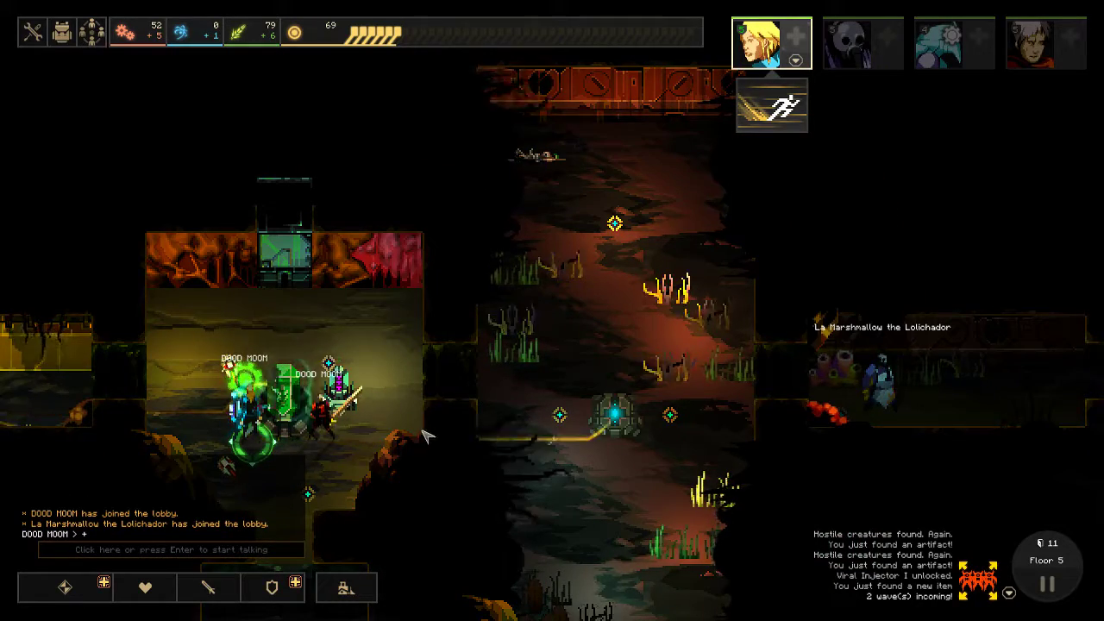
key(a)
key(s)
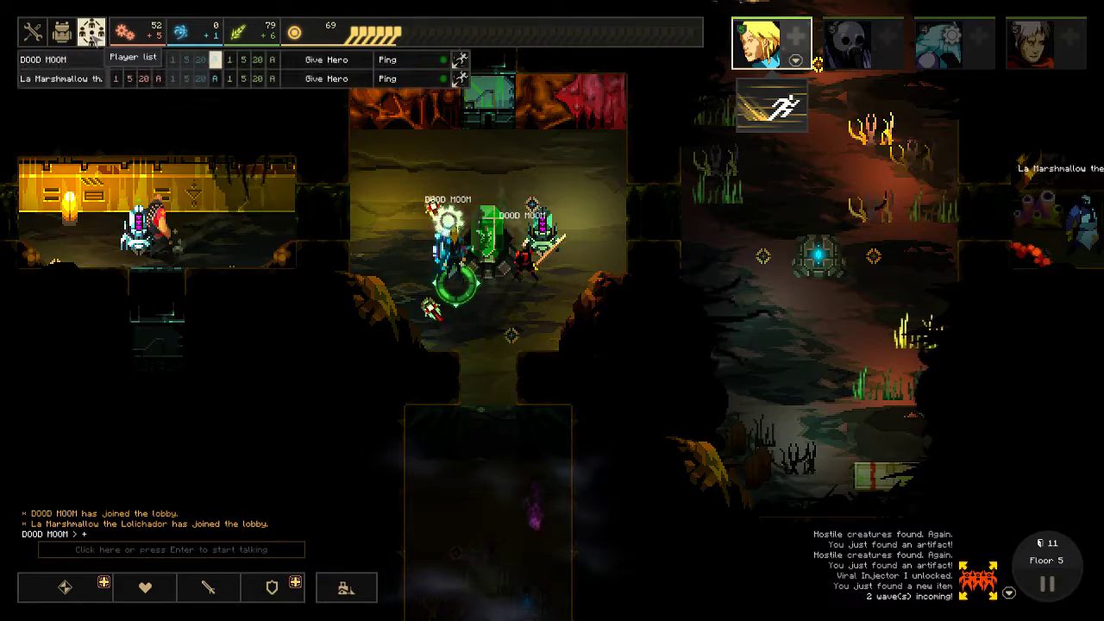
- Level Sara Numas up to level 6 for 78 food, gaining Turtle Mode
click(76, 33)
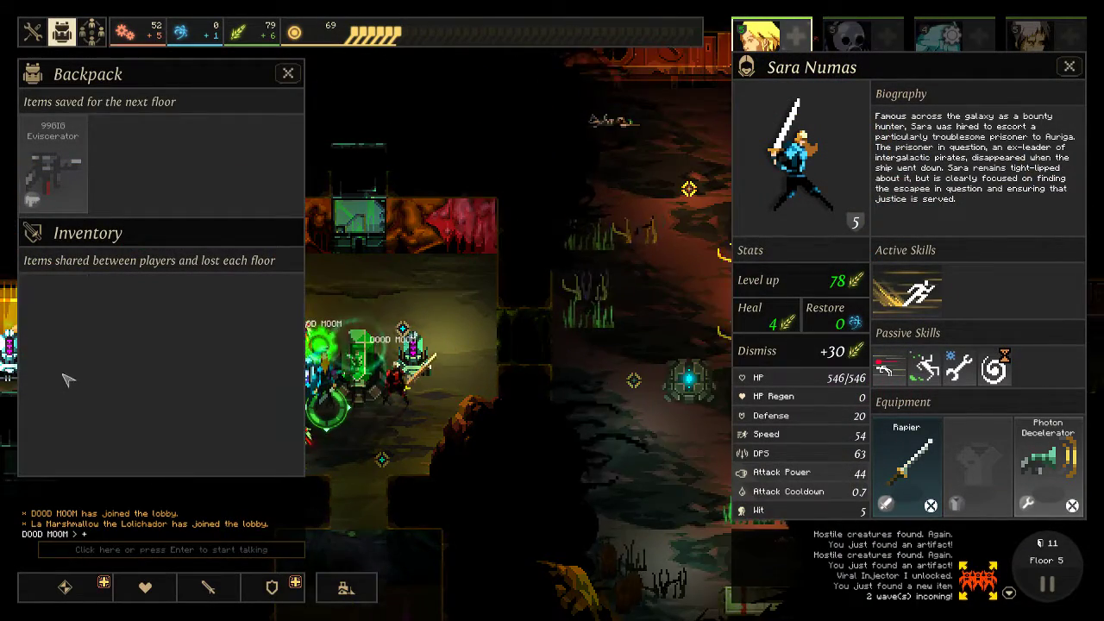
key(s)
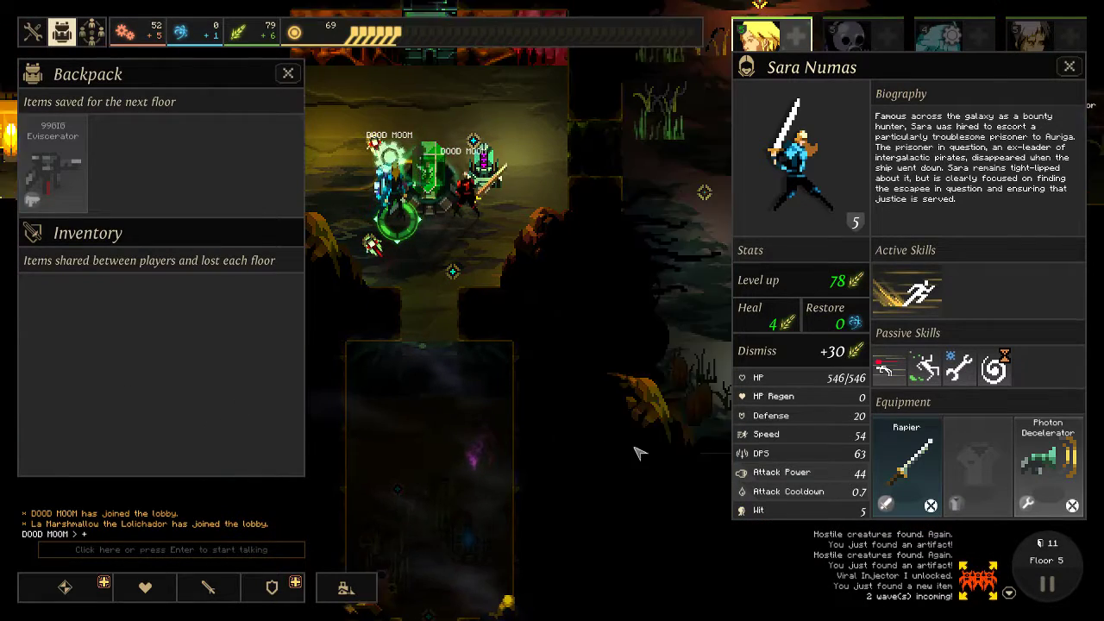
click(824, 291)
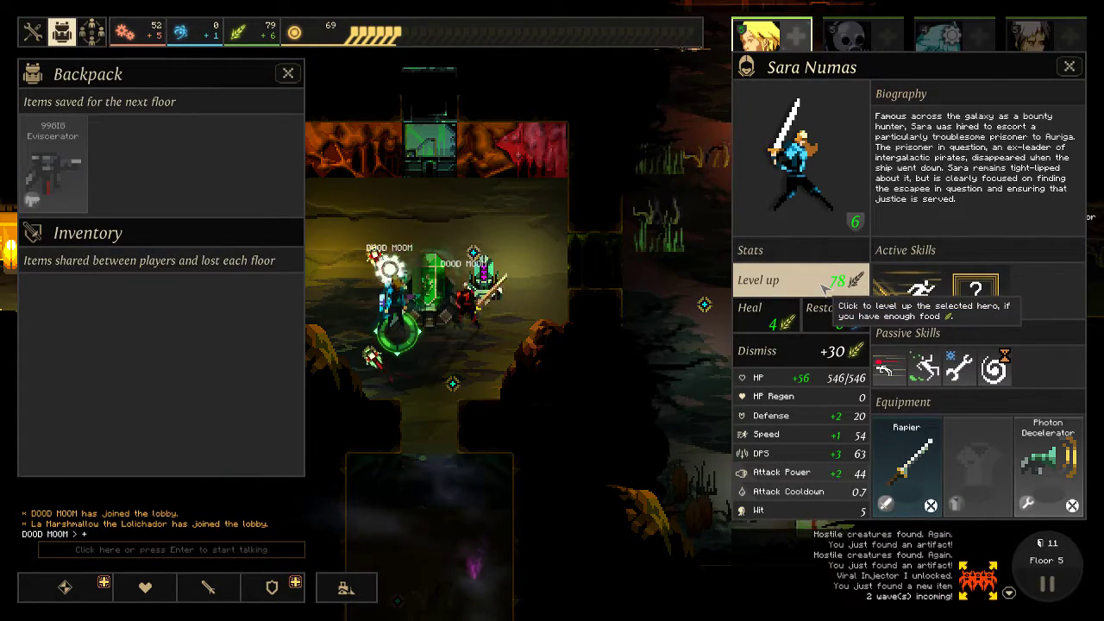
click(778, 284)
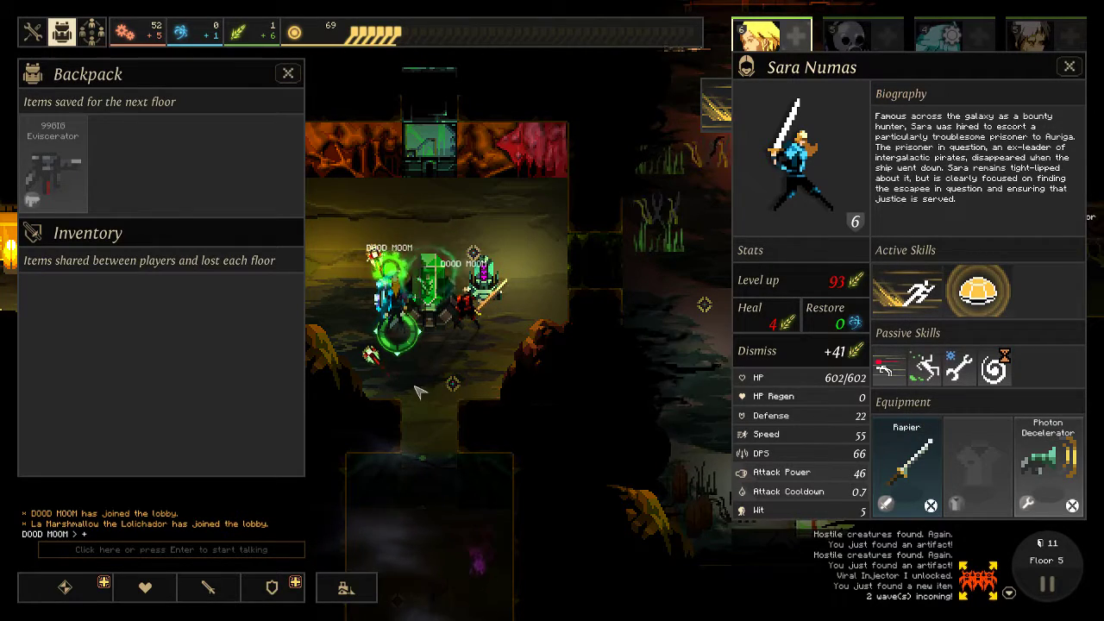
key(Escape)
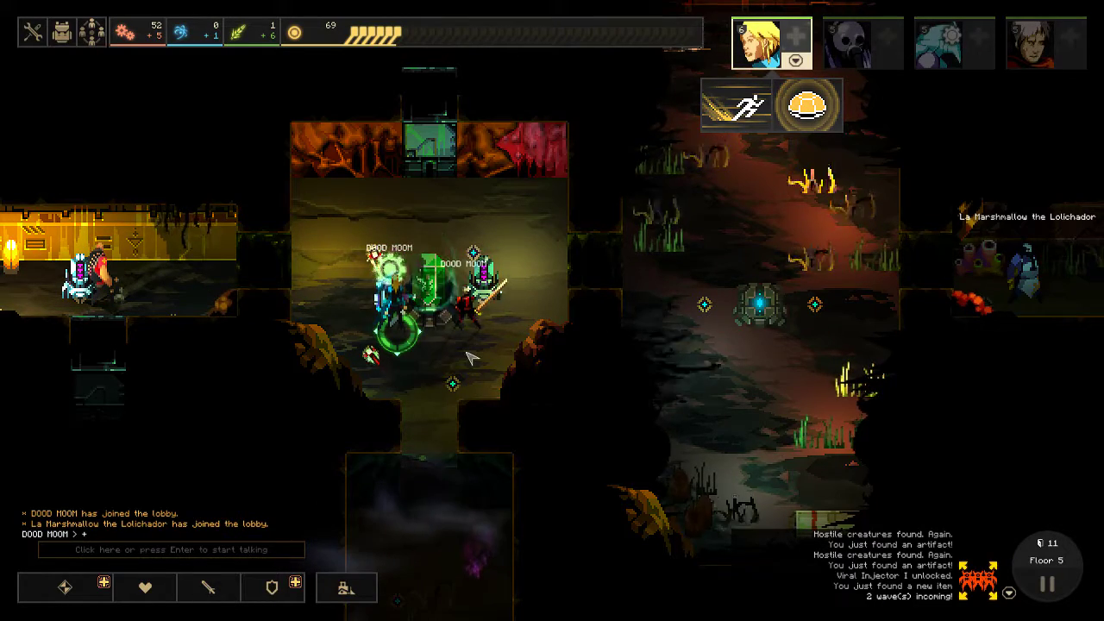
- Check the floor overview map, then return to the room view
key(Tab)
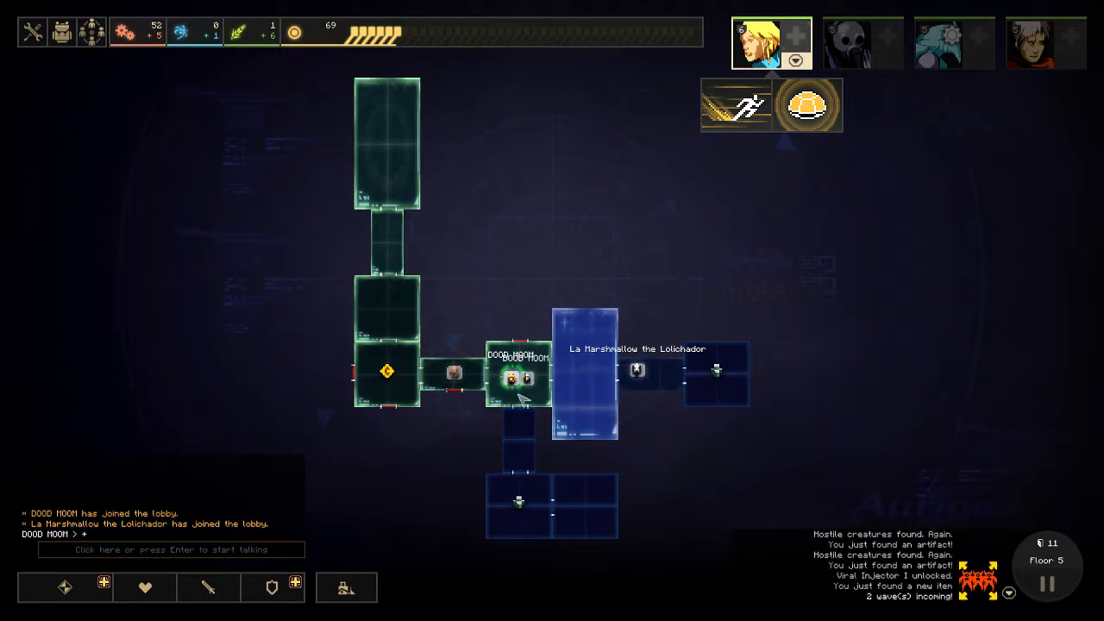
key(Tab)
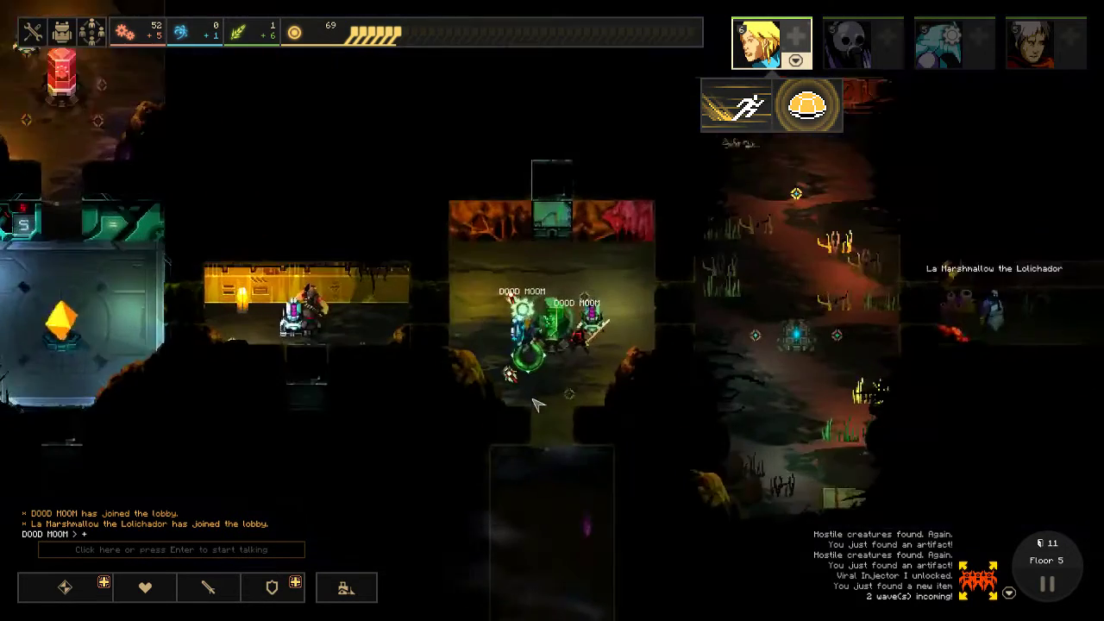
key(Tab)
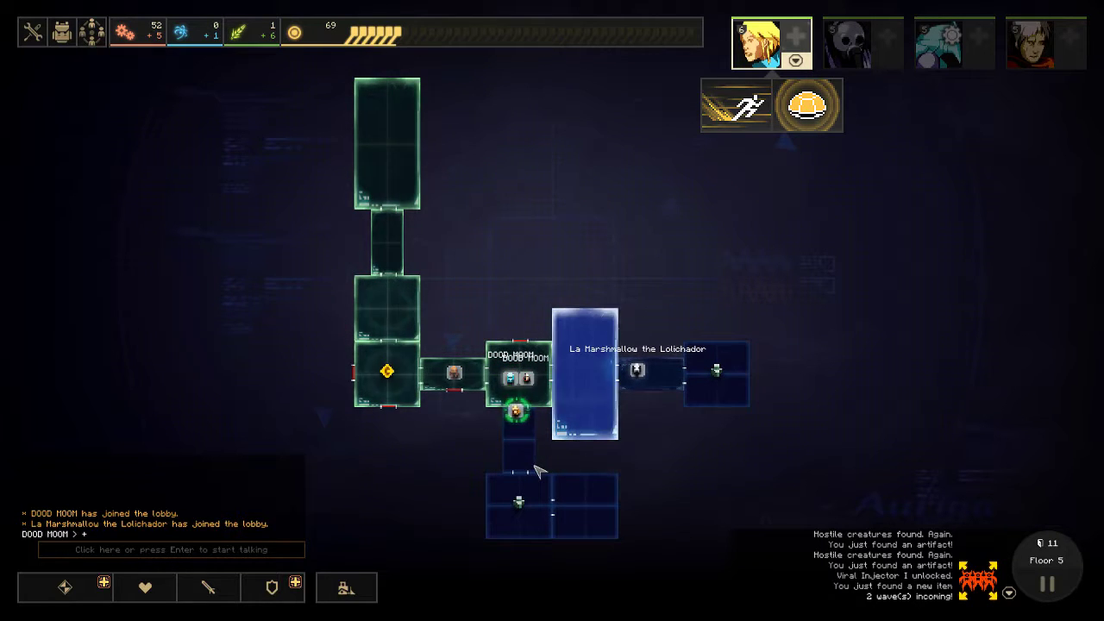
key(Tab)
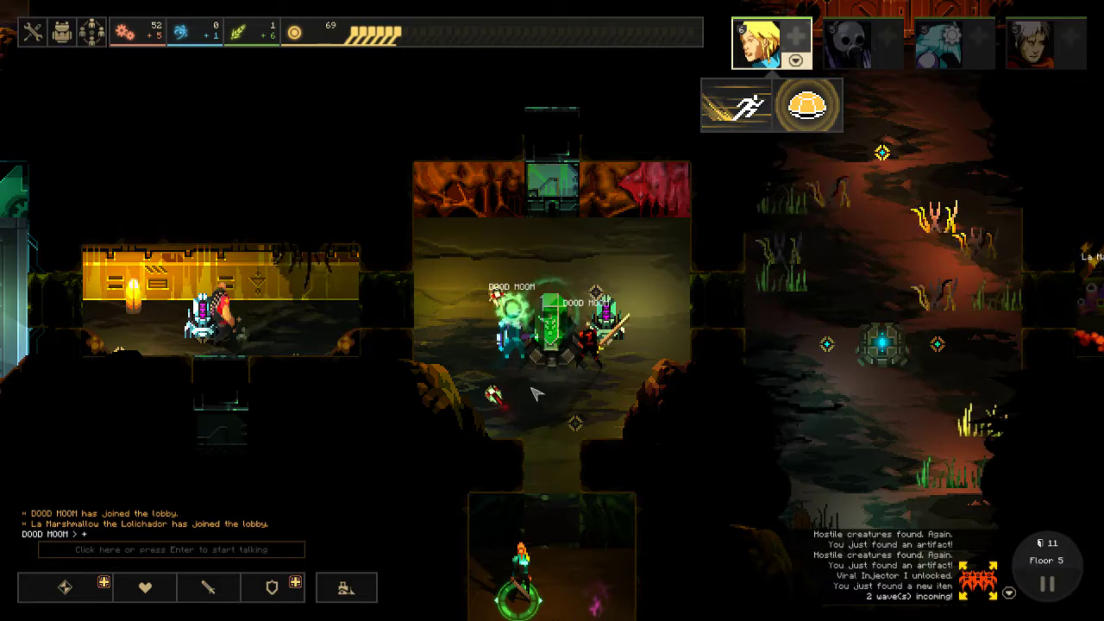
key(Right)
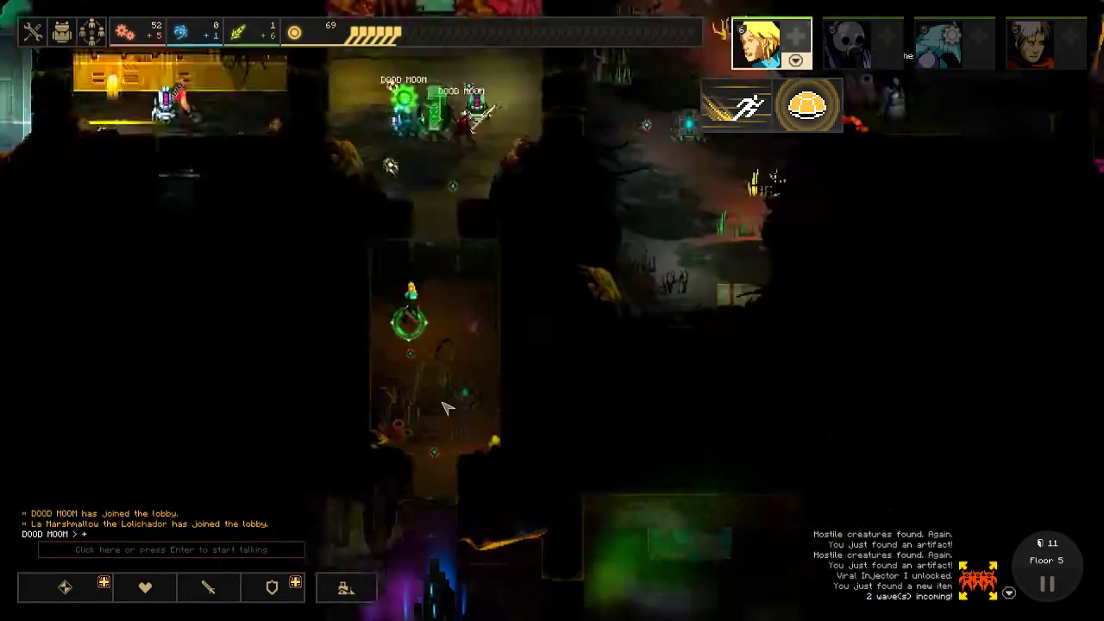
scroll(513, 528, down, 3)
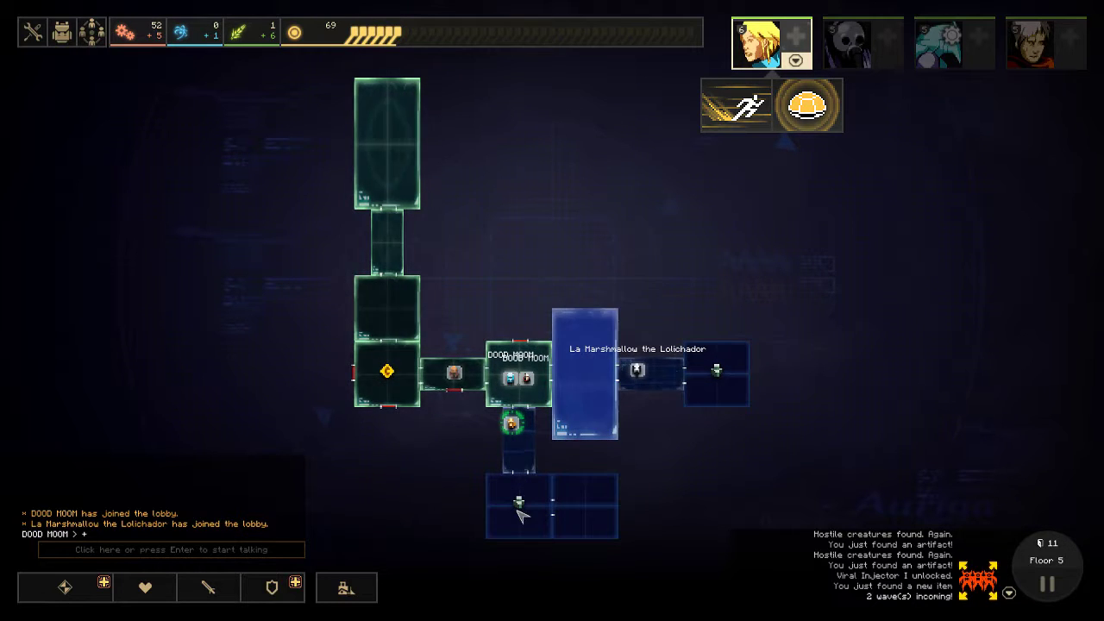
- Walk the hero toward the lower room, then back into the corridor
right_click(522, 505)
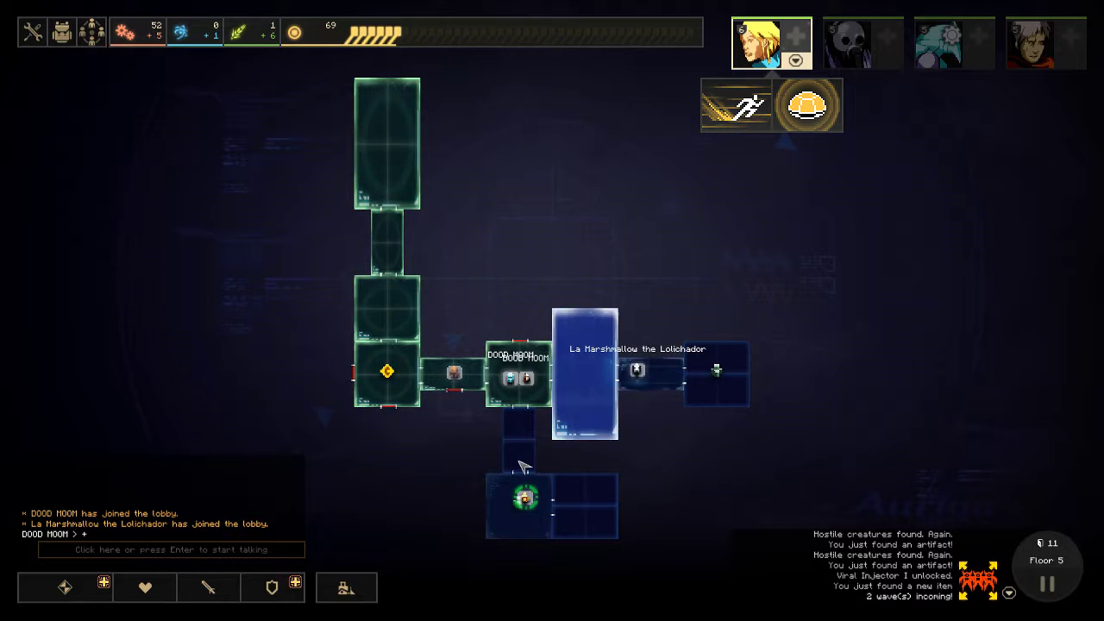
right_click(522, 466)
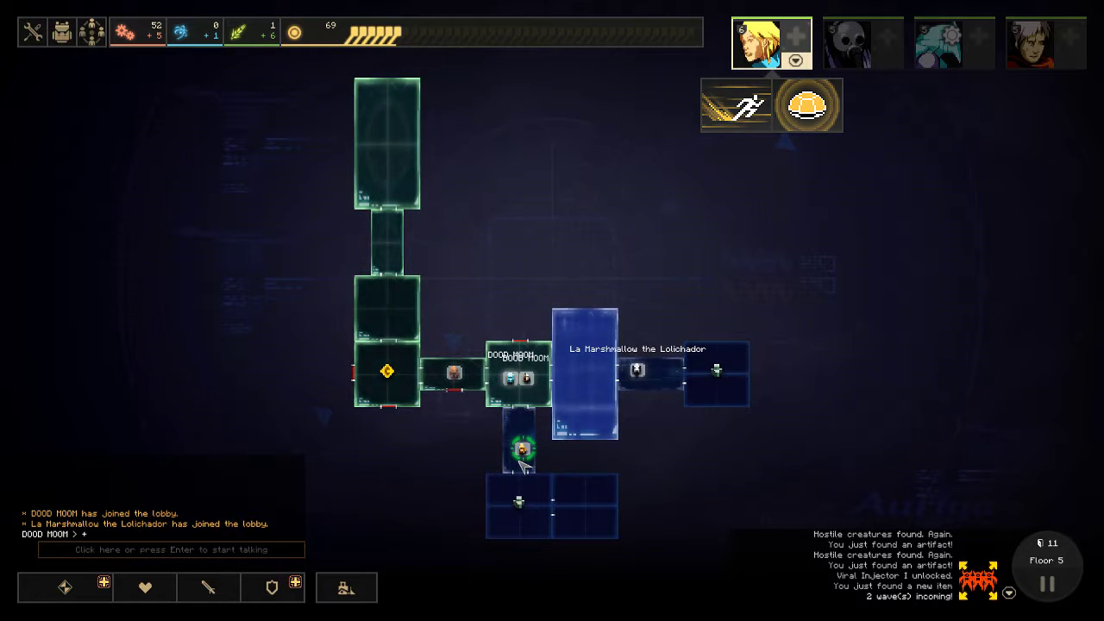
key(Tab)
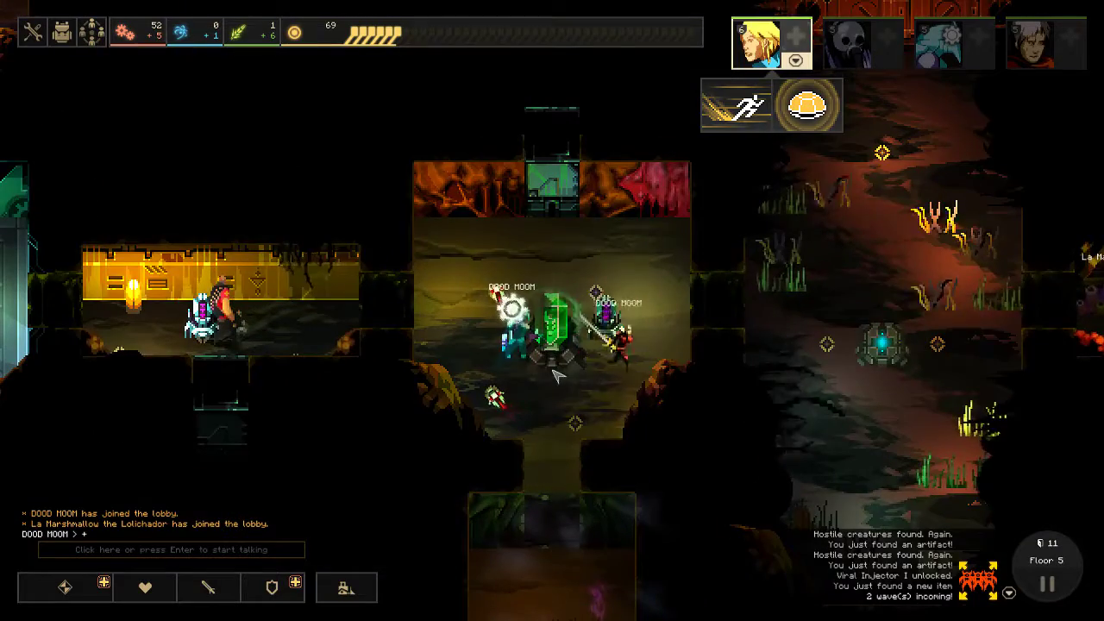
- Build a Viral Injector I defensive module on the empty crystal-room slot
click(272, 587)
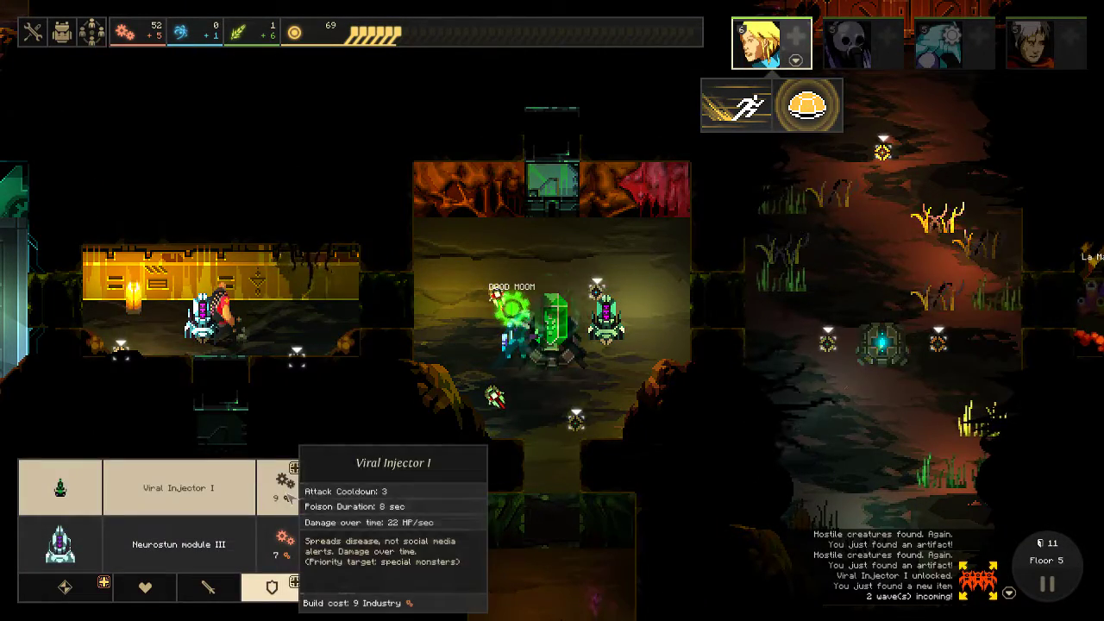
click(179, 488)
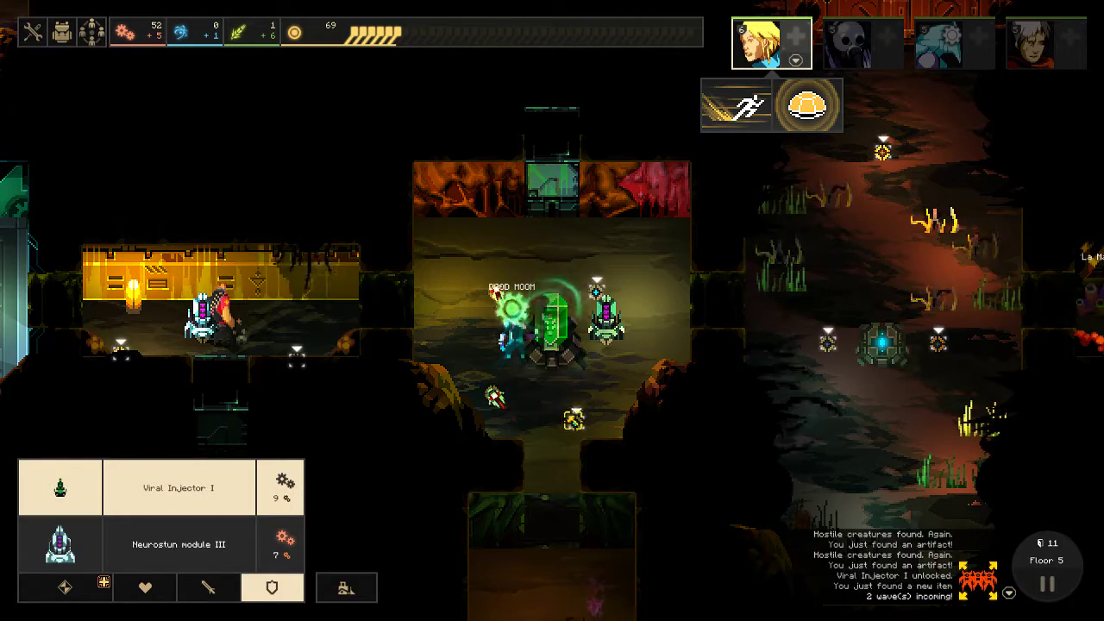
click(574, 420)
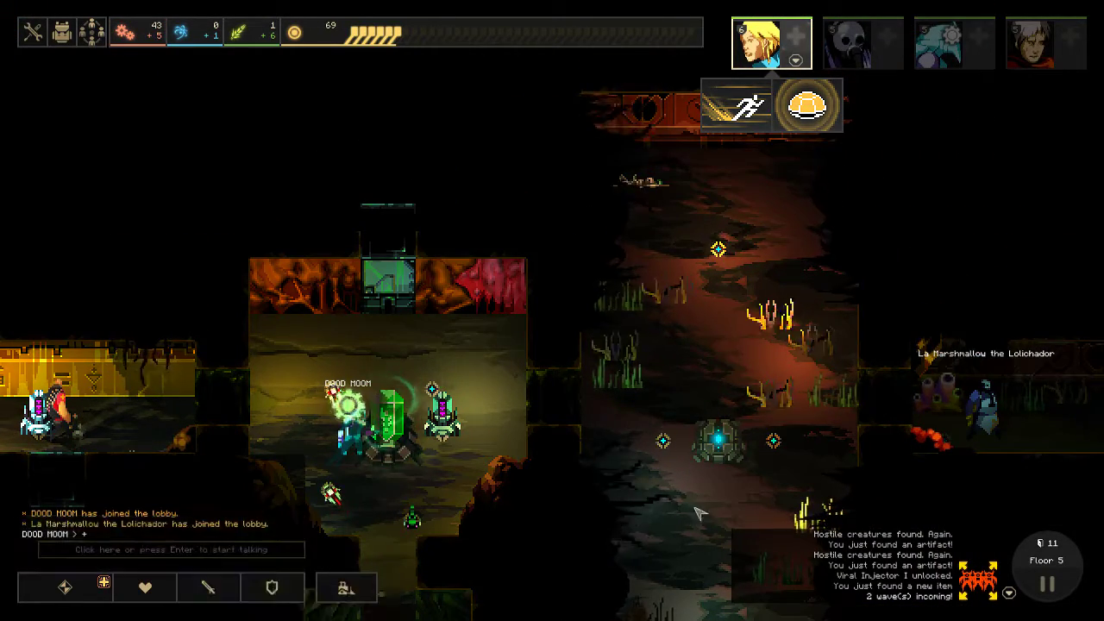
- Pan the view back and forth between the crystal room and the other player's room
key(d)
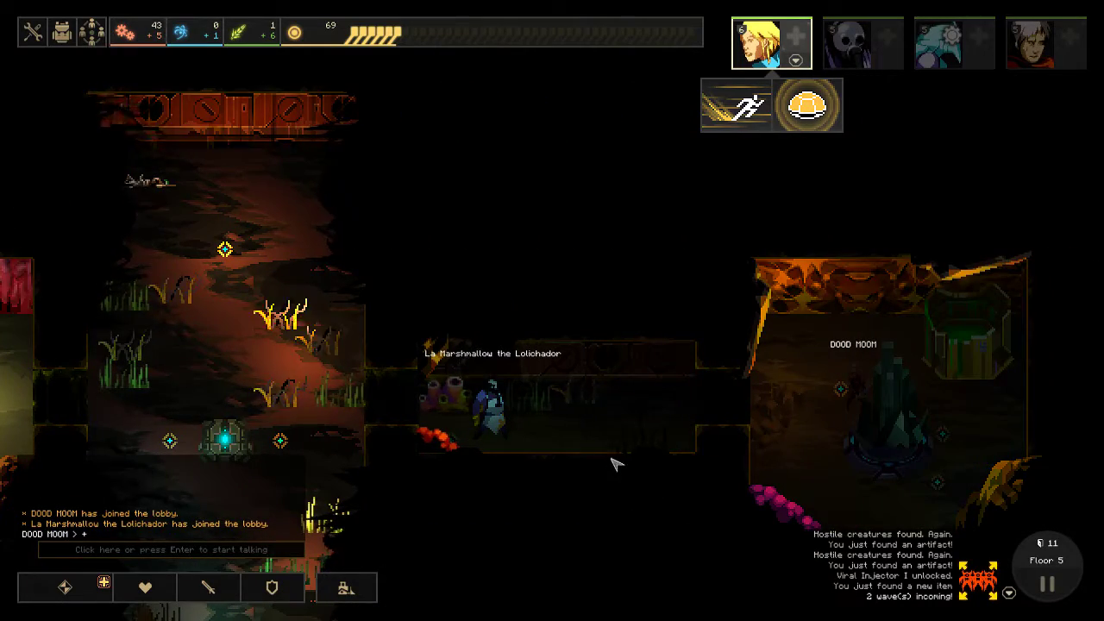
key(1)
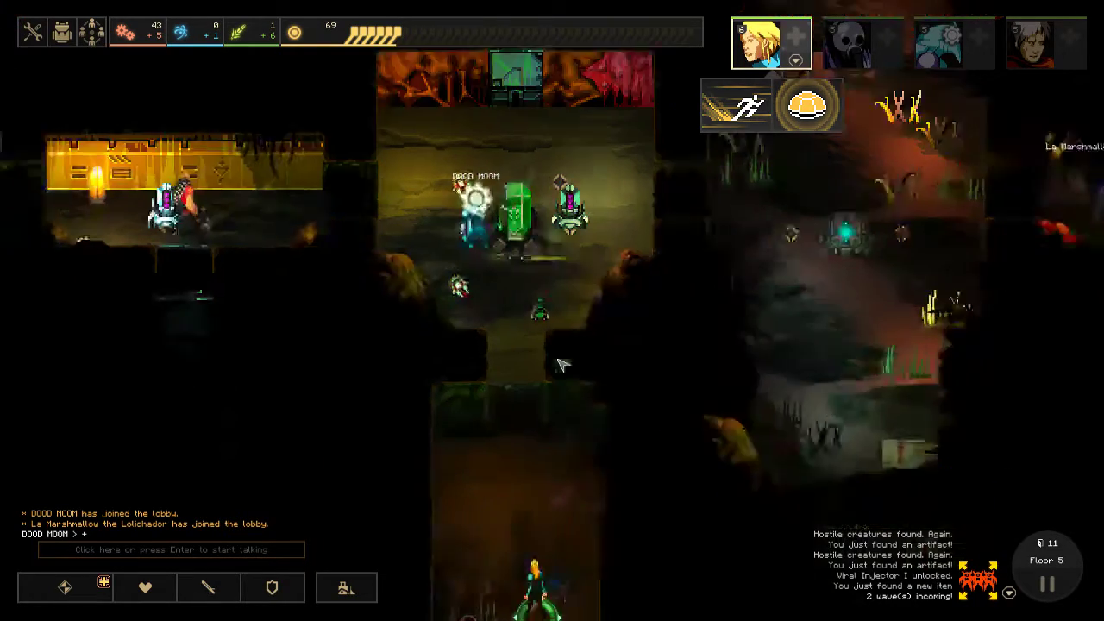
key(d)
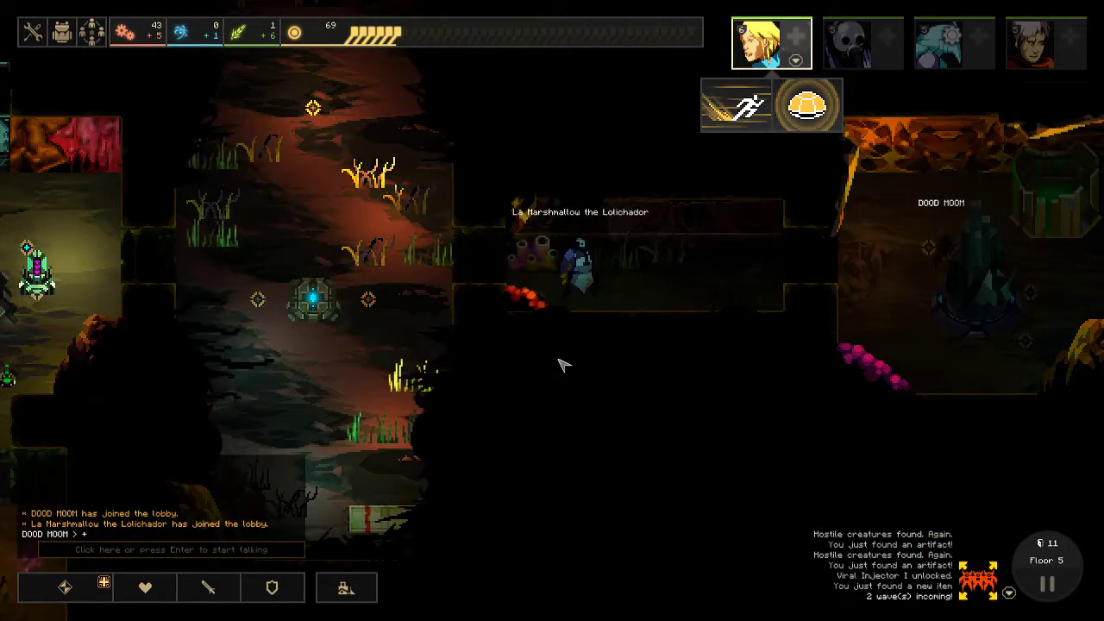
key(d)
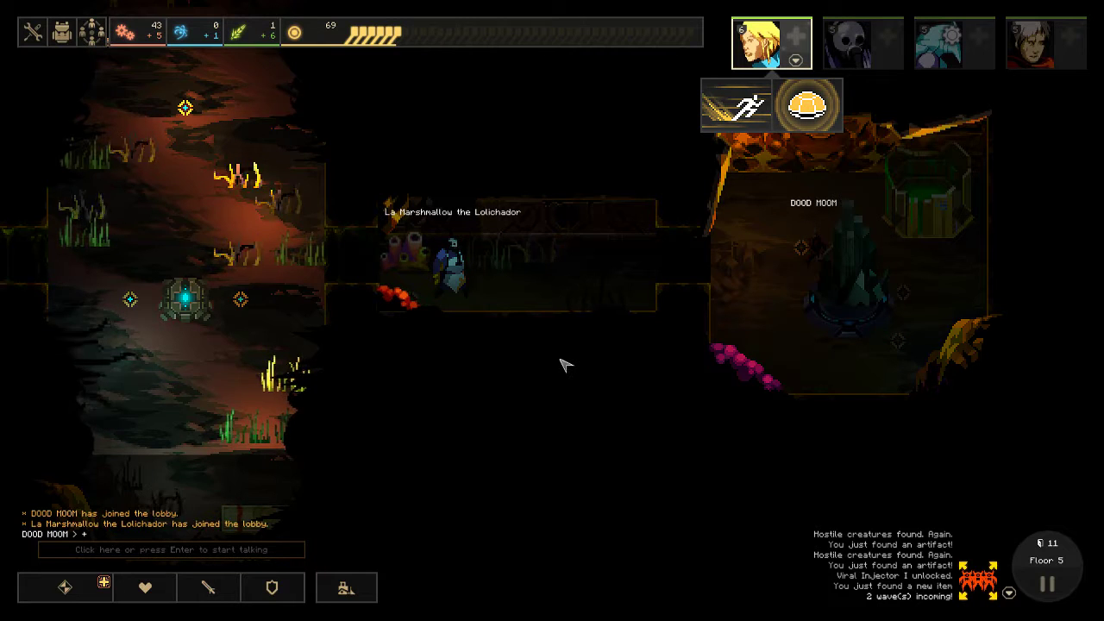
key(a)
key(d)
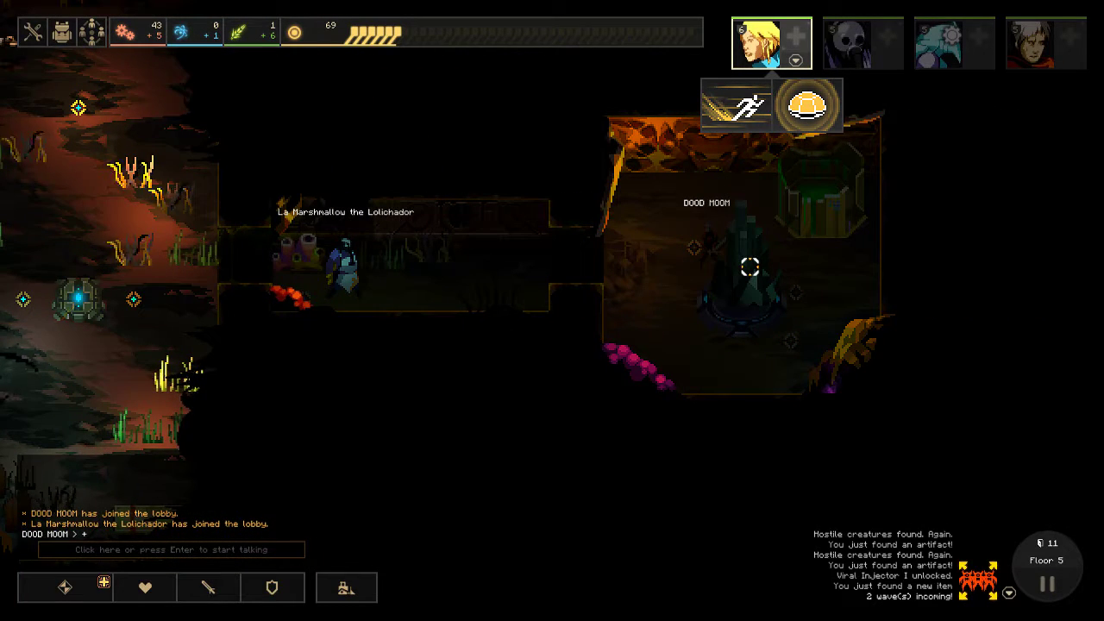
key(a)
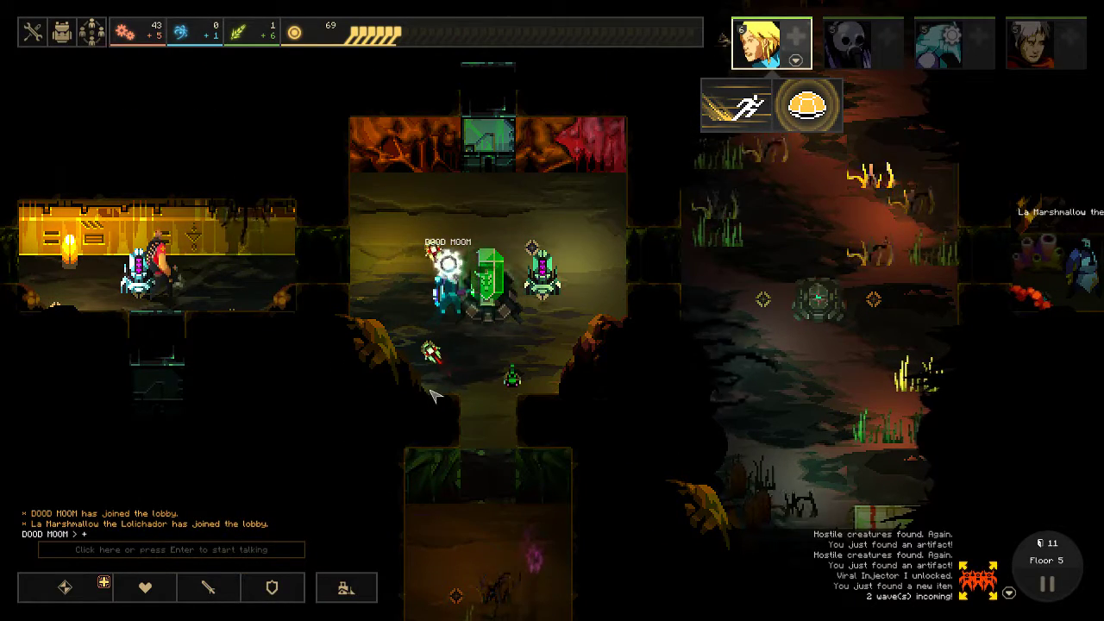
key(d)
key(d)
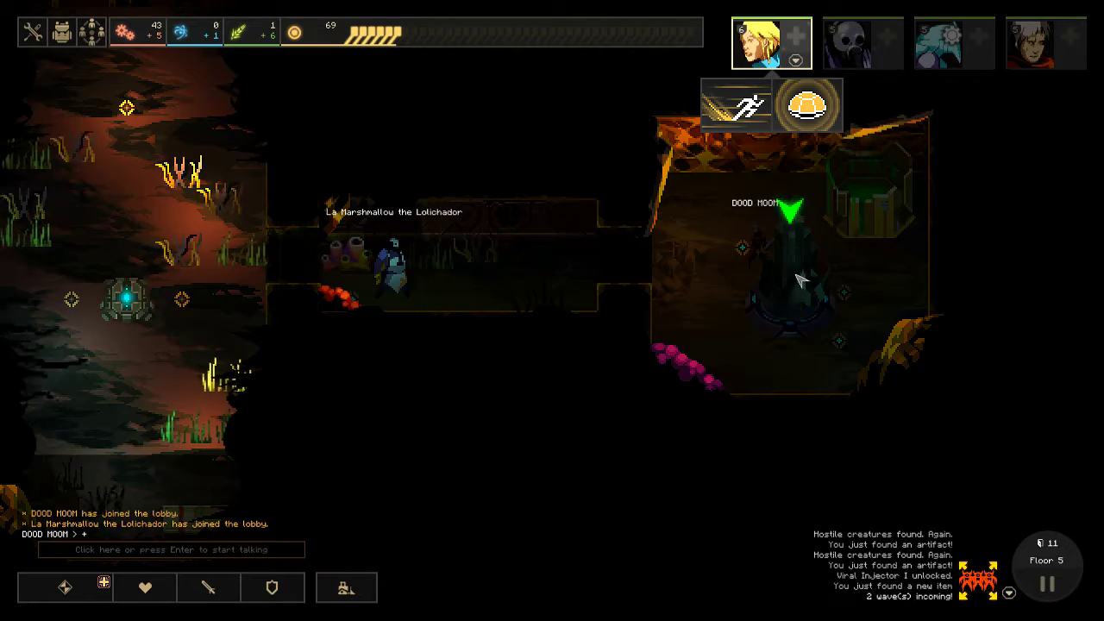
key(a)
key(a)
key(d)
key(s)
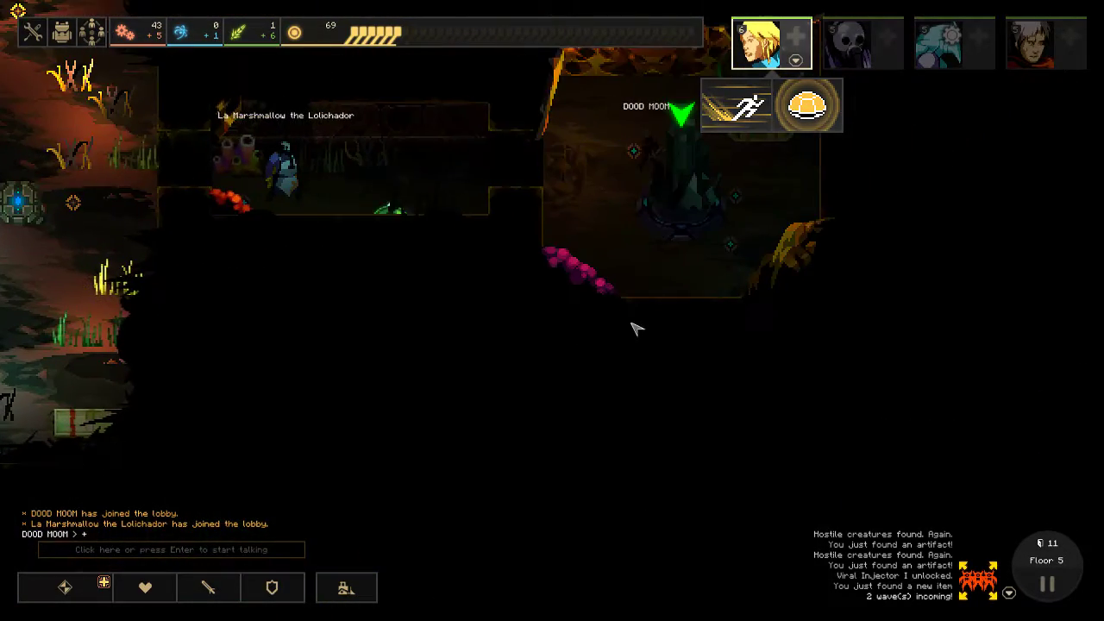
key(w)
- Check the Research options, then pan over the dark upper-left rooms
click(641, 348)
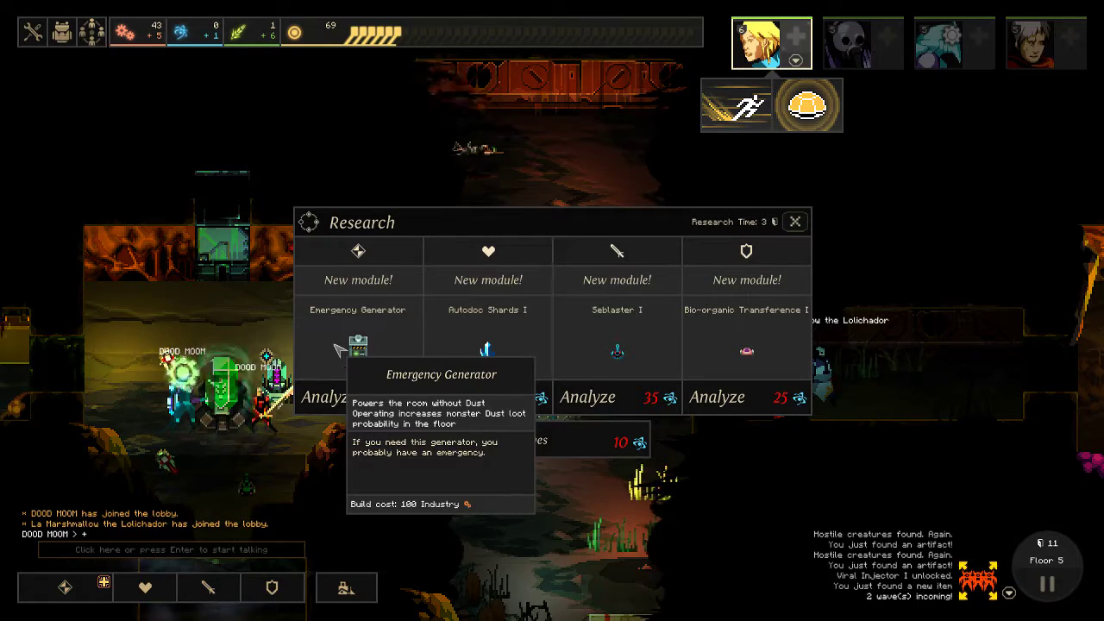
click(795, 223)
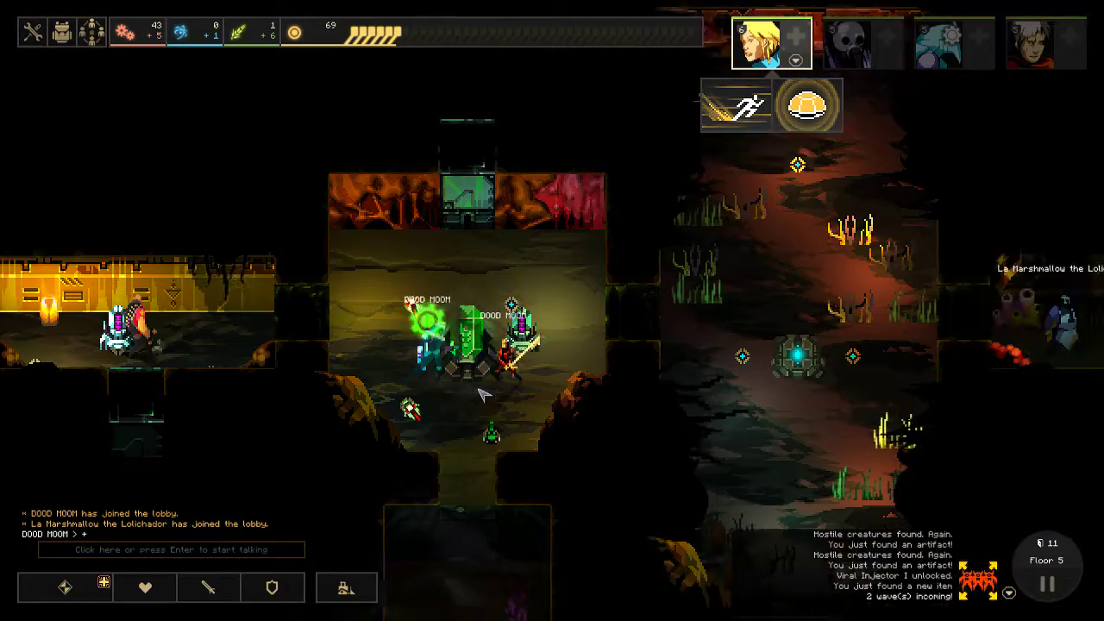
key(w)
key(a)
key(s)
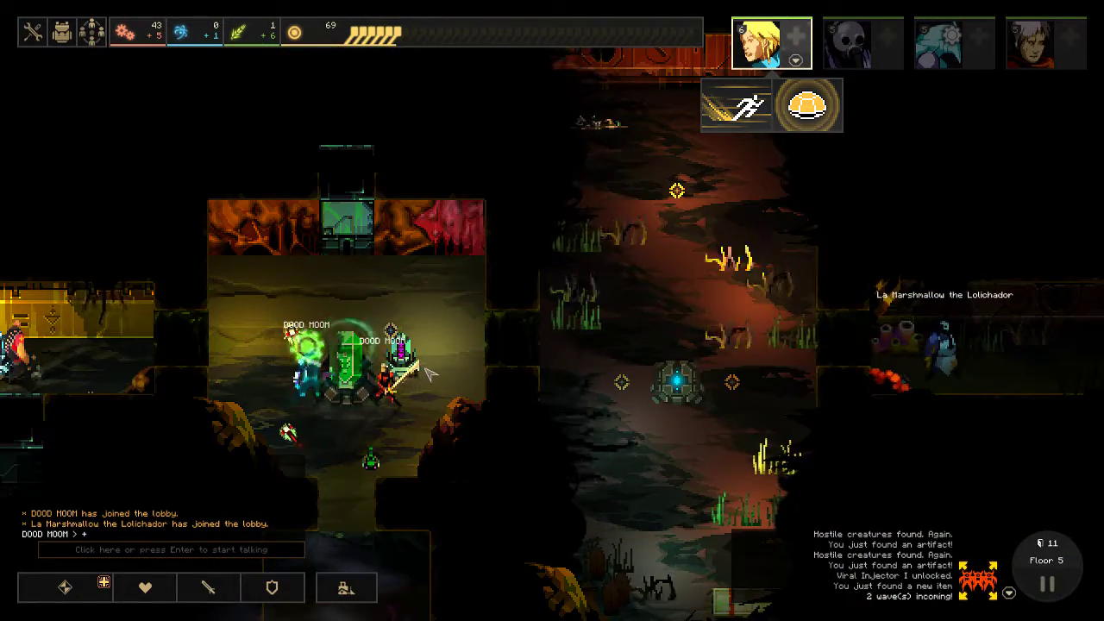
- Open the door north of the crystal room, revealing a stele room
key(Tab)
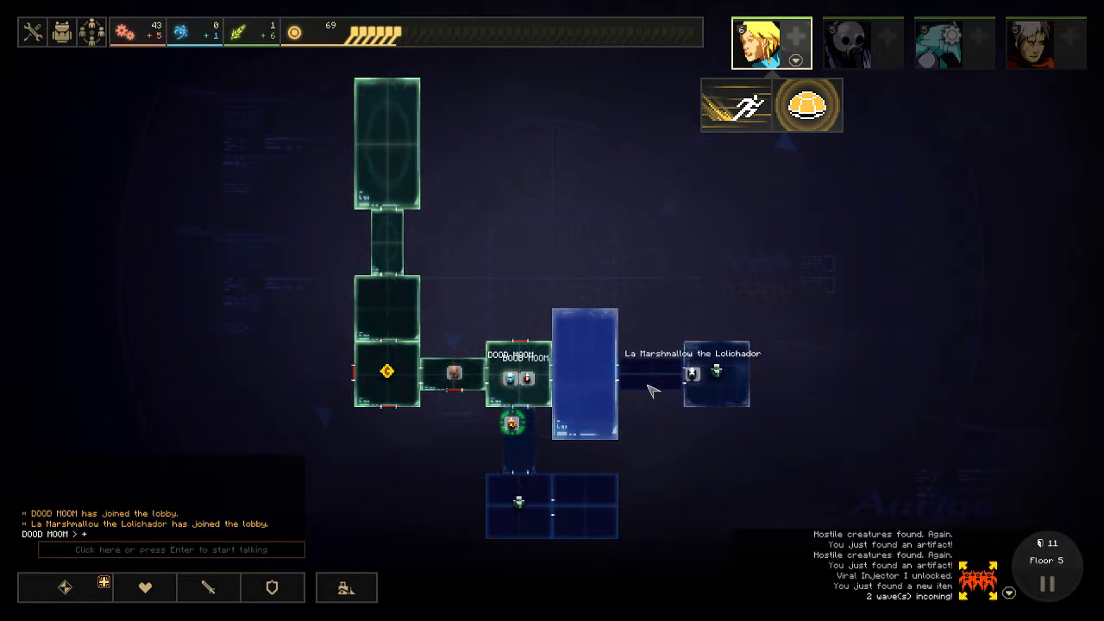
scroll(536, 379, up, 2)
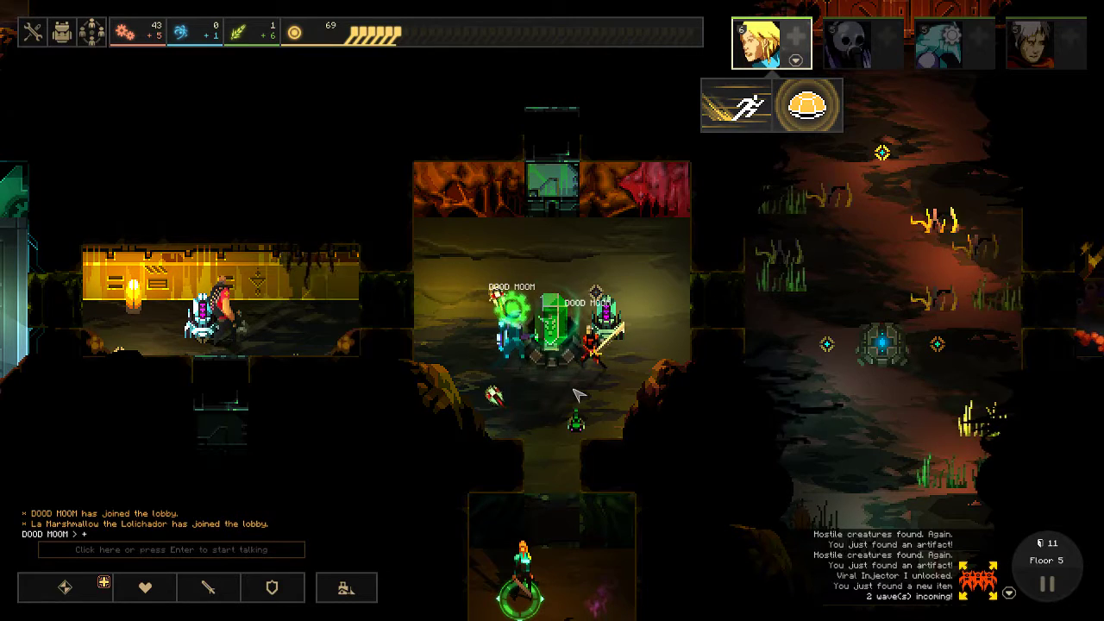
scroll(577, 404, down, 2)
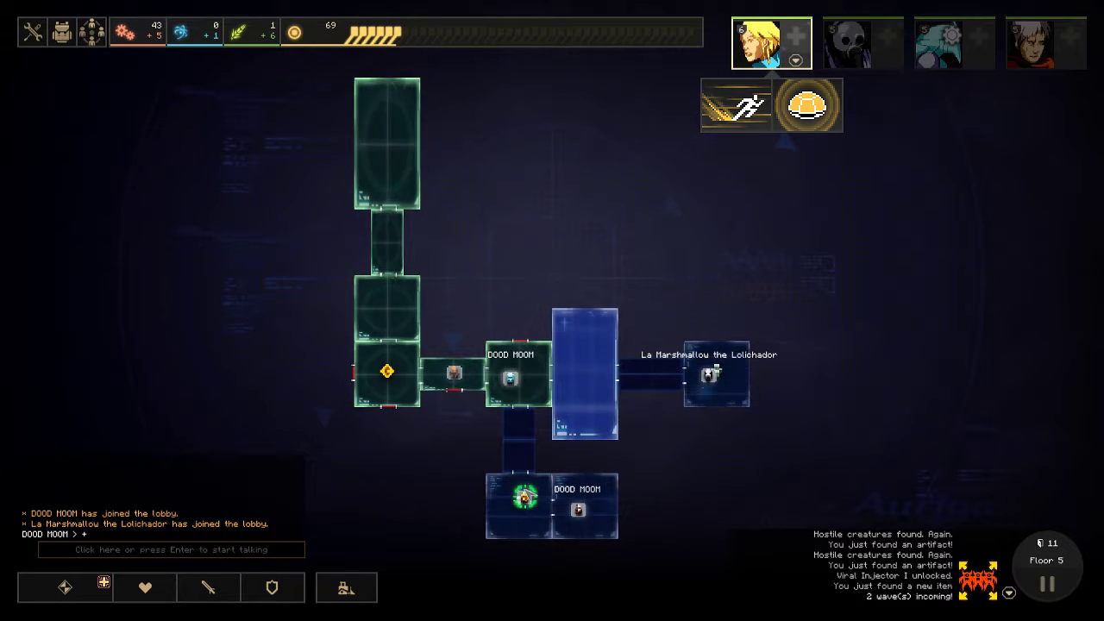
key(Tab)
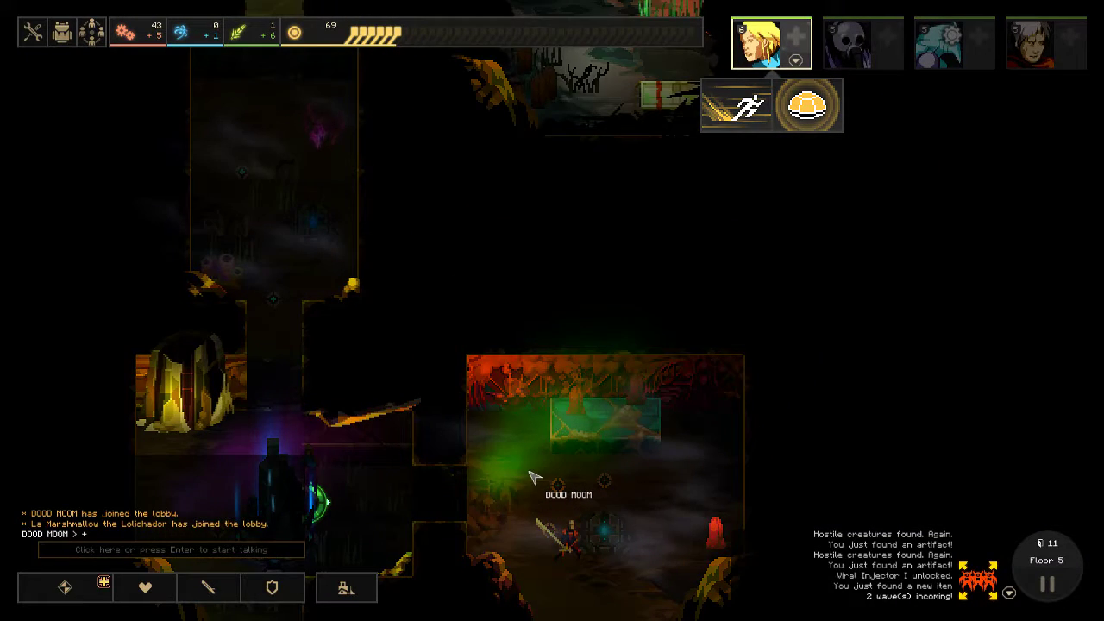
key(a)
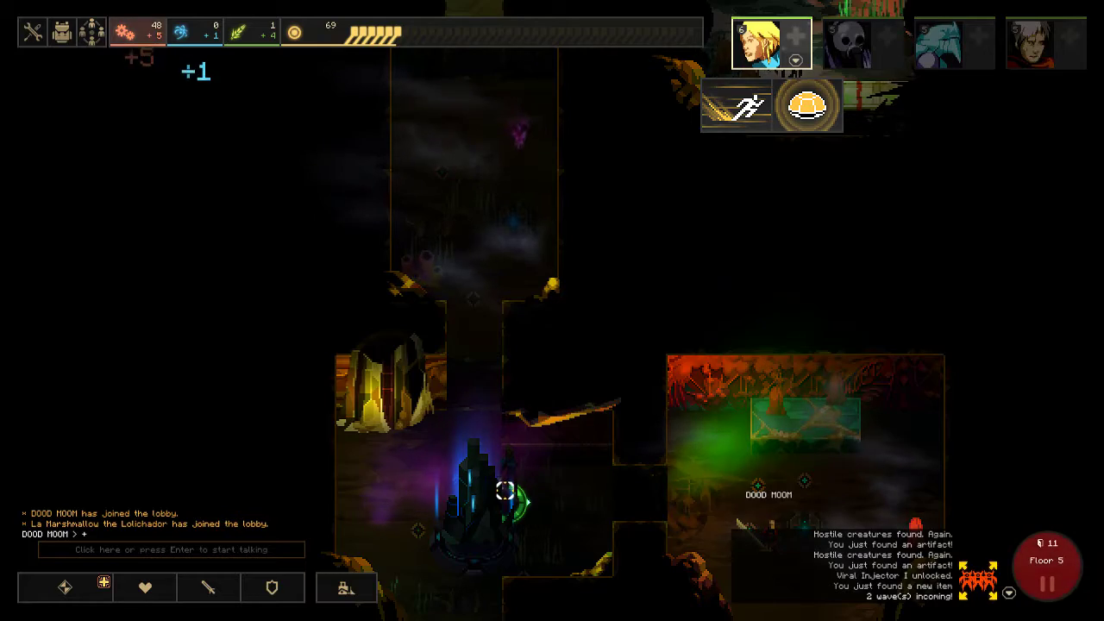
key(w)
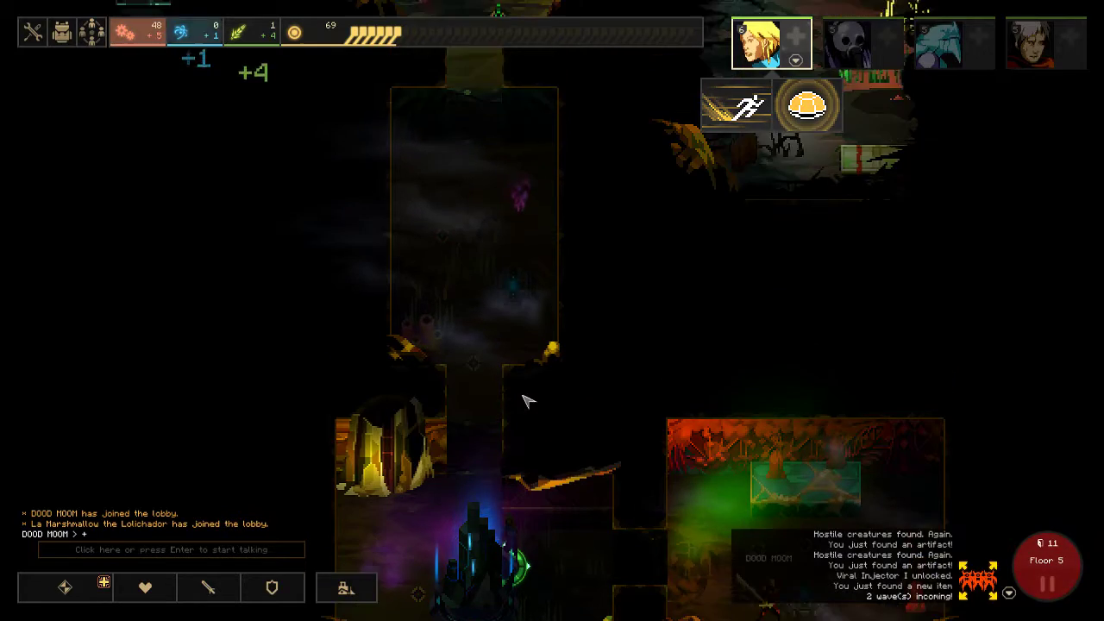
key(Tab)
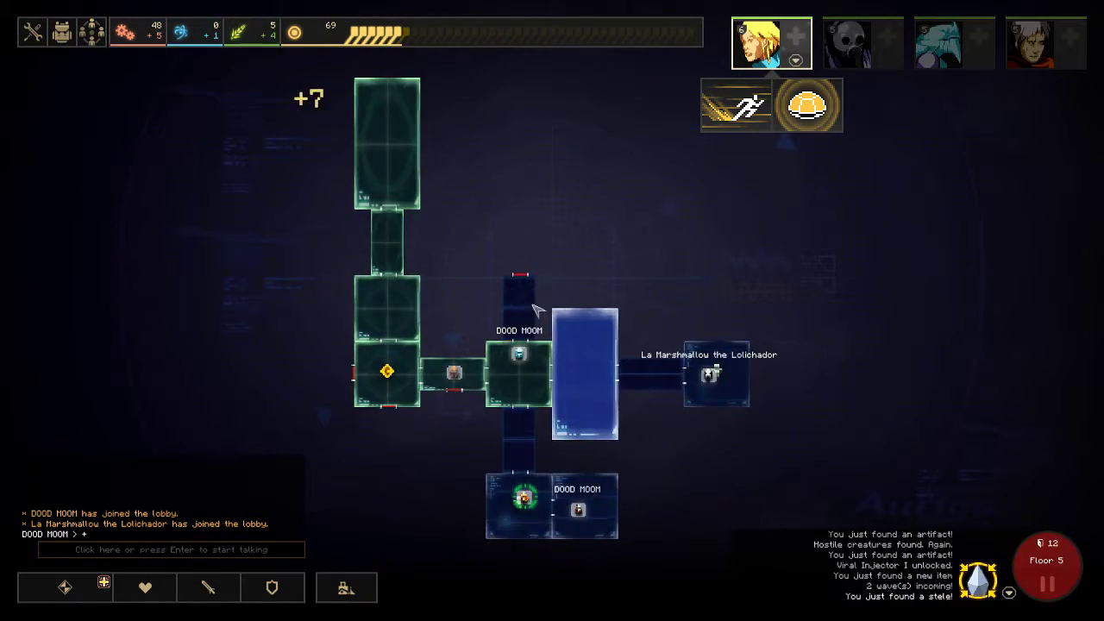
key(Tab)
key(Tab)
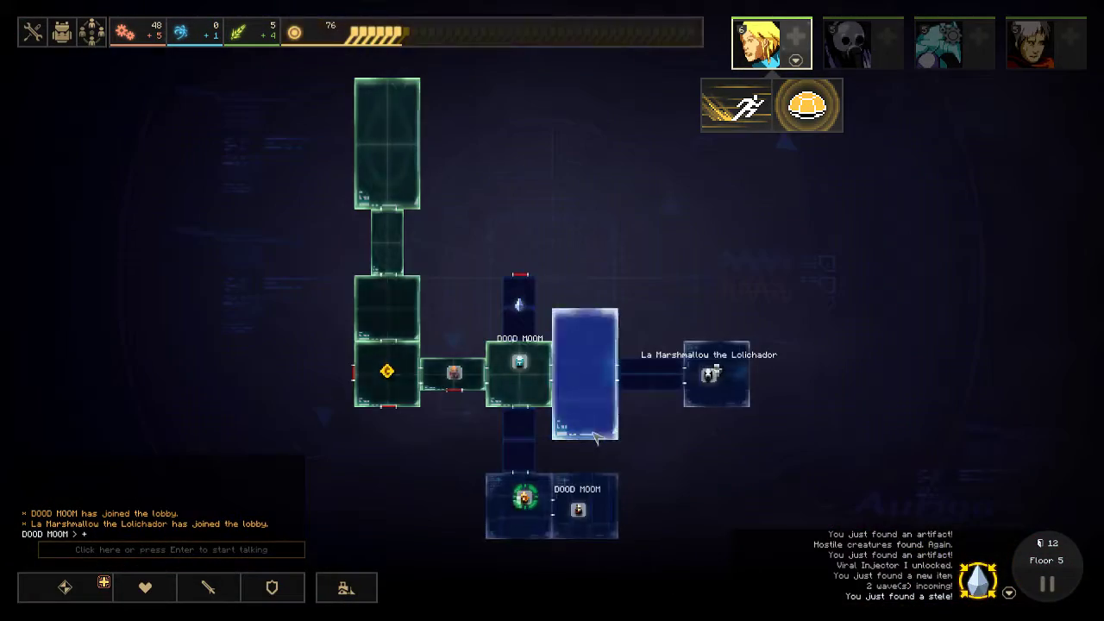
key(Tab)
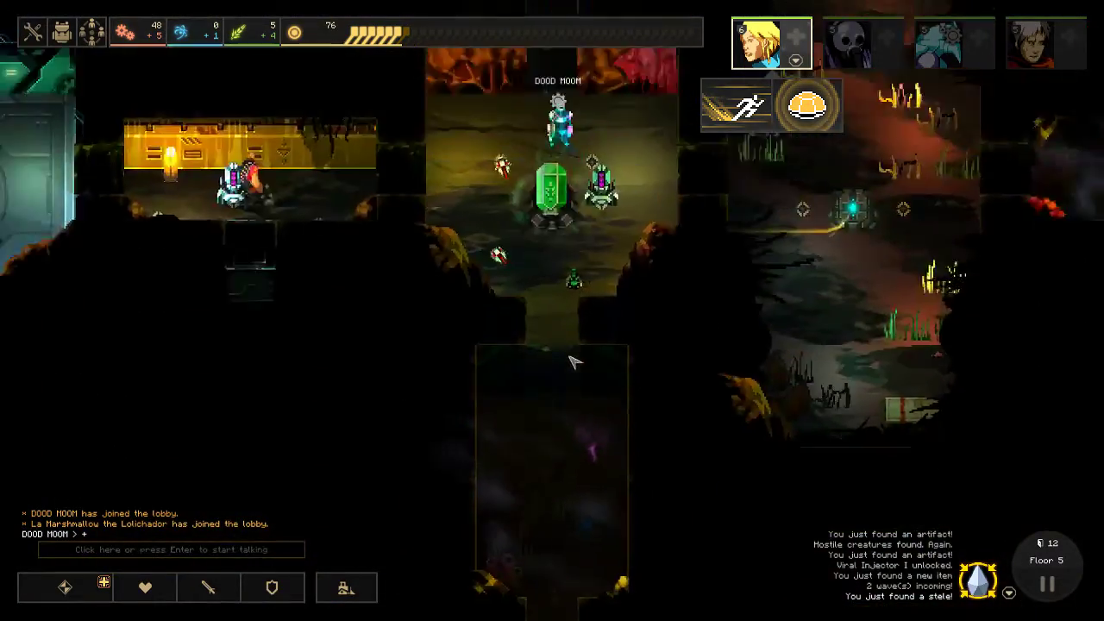
key(Tab)
- Read the stele's Friendly fire effects, close the popup, and bring up the dungeon map
click(518, 308)
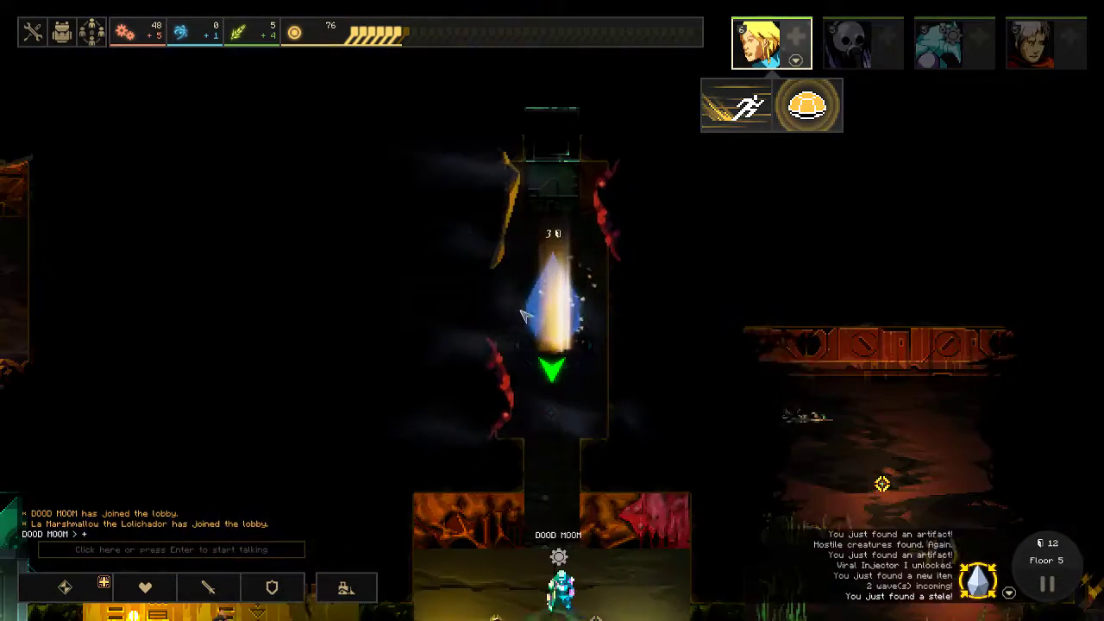
click(551, 317)
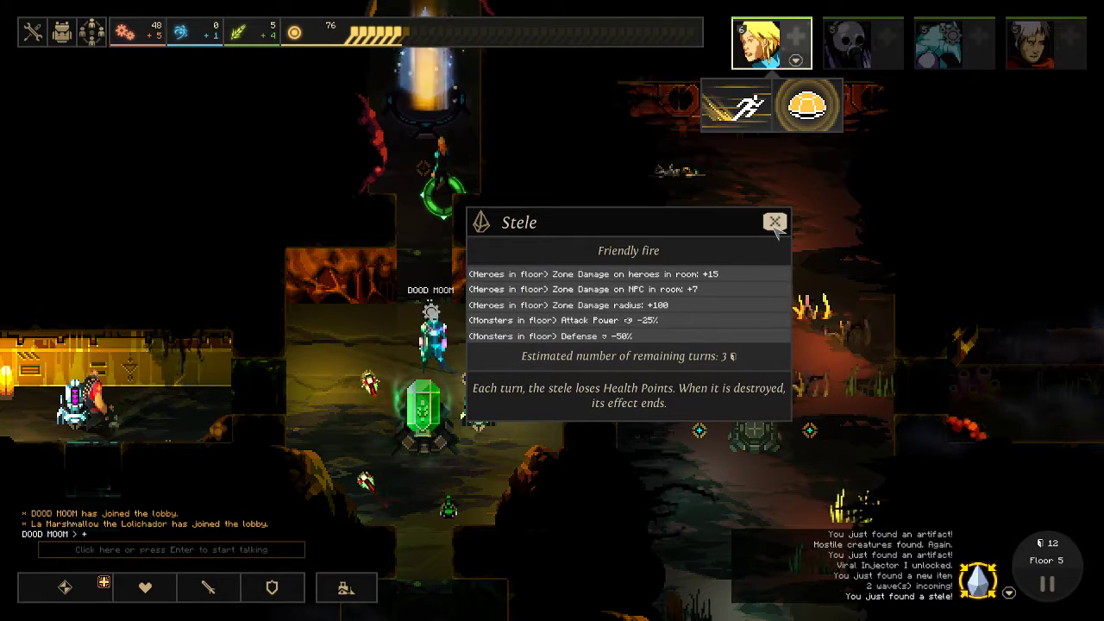
click(774, 223)
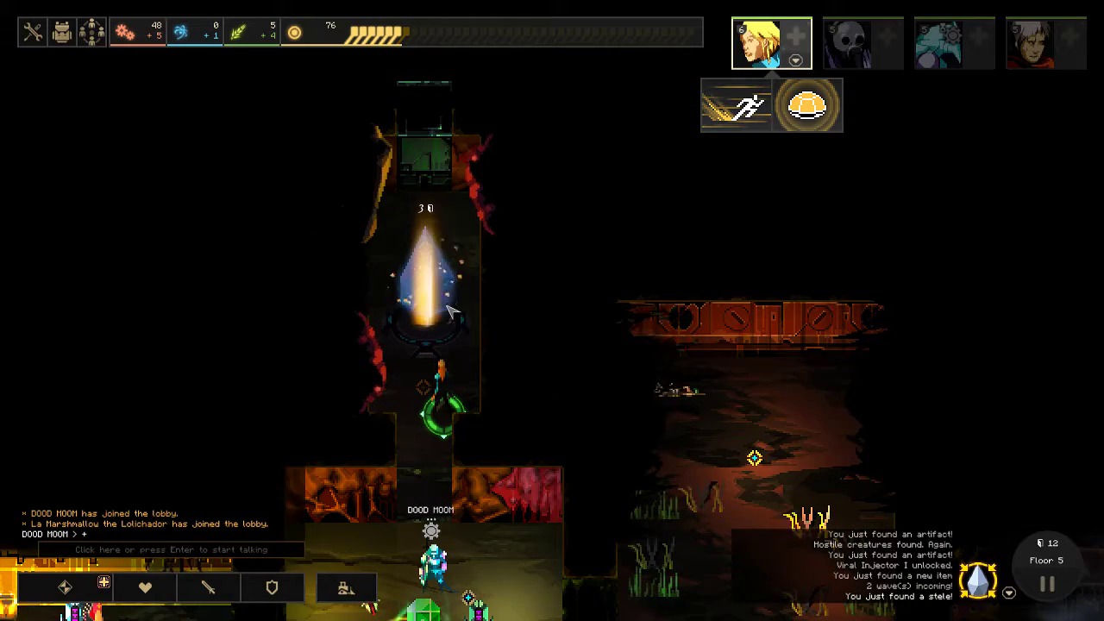
key(Tab)
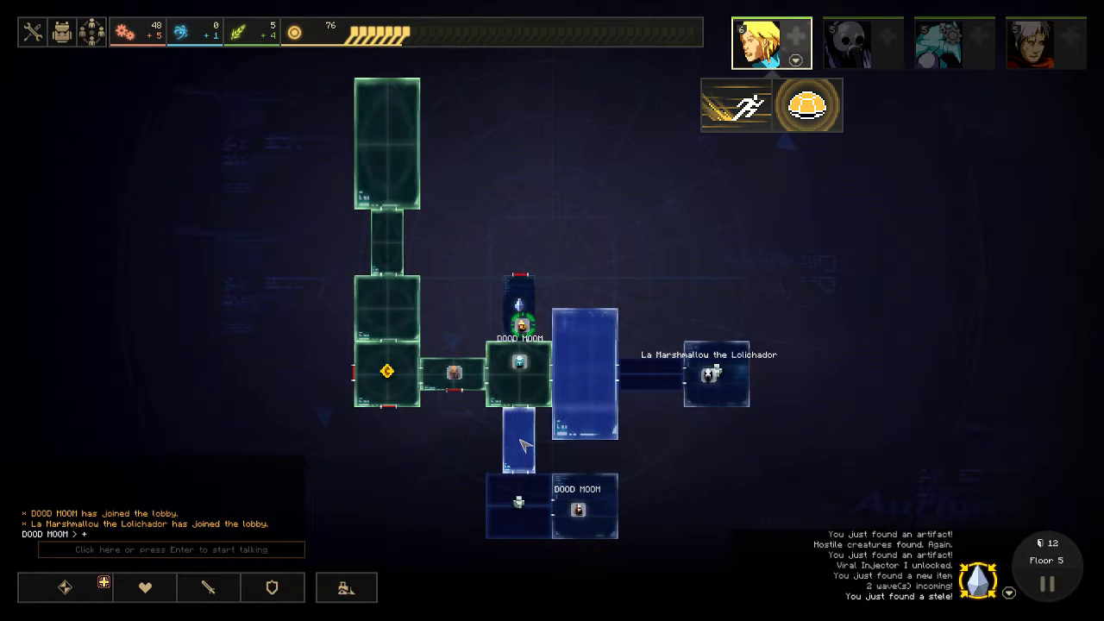
- Close the map and look over the lower, left and dark cave rooms
key(Tab)
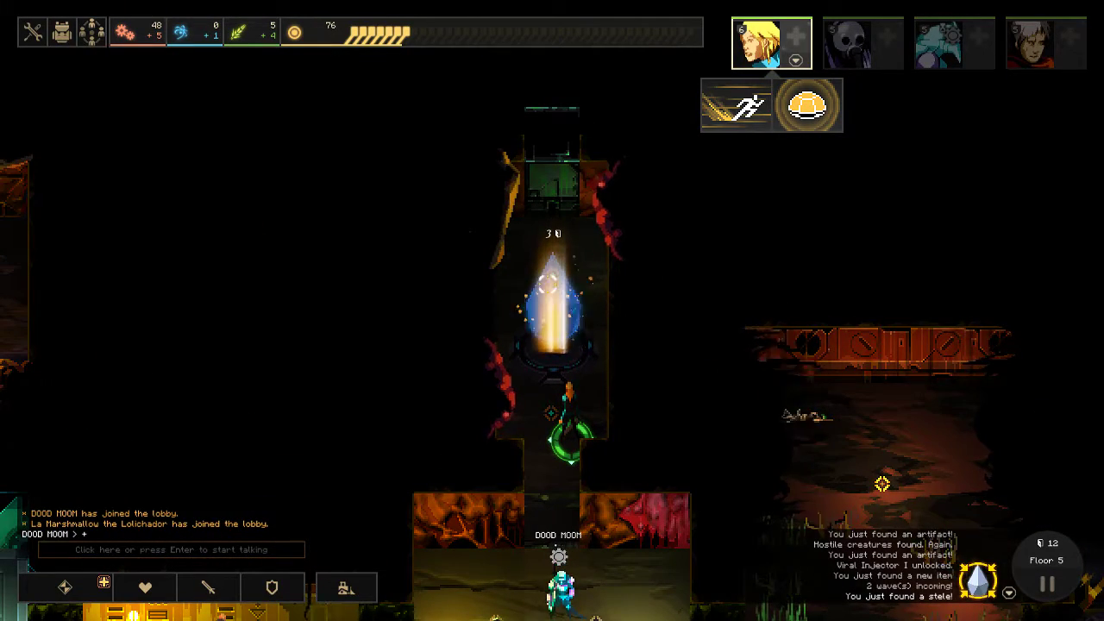
key(s)
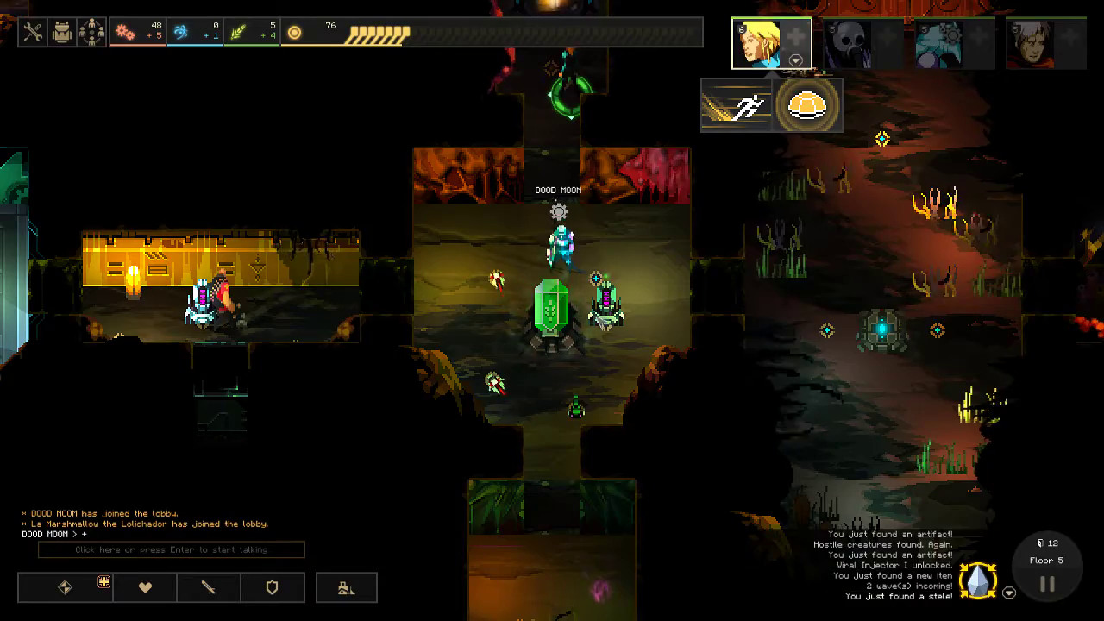
key(a)
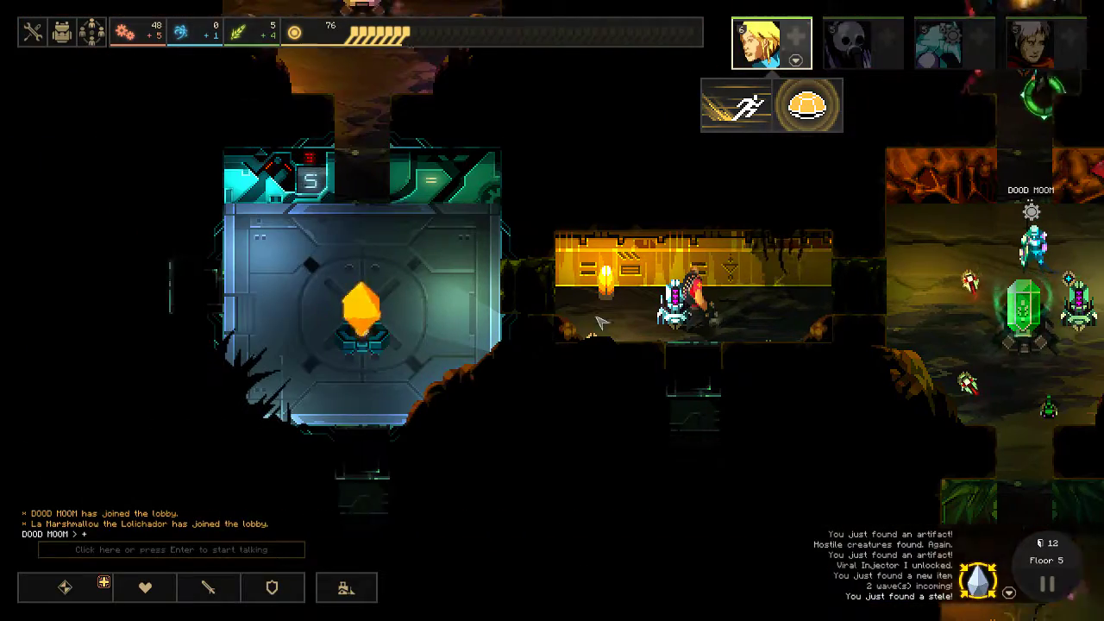
key(d)
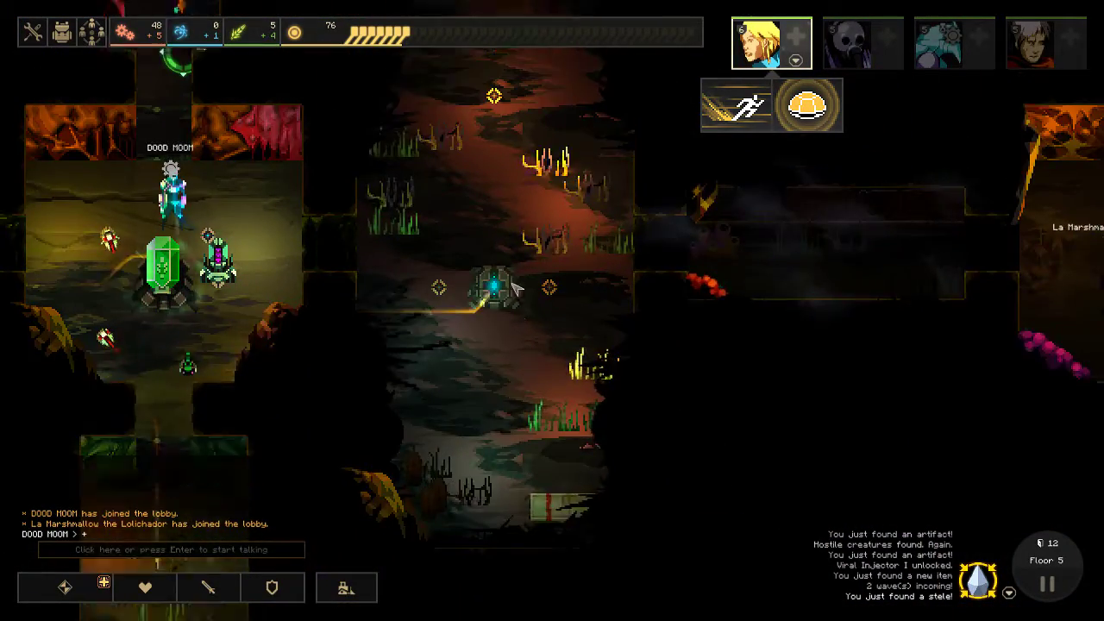
key(w)
key(a)
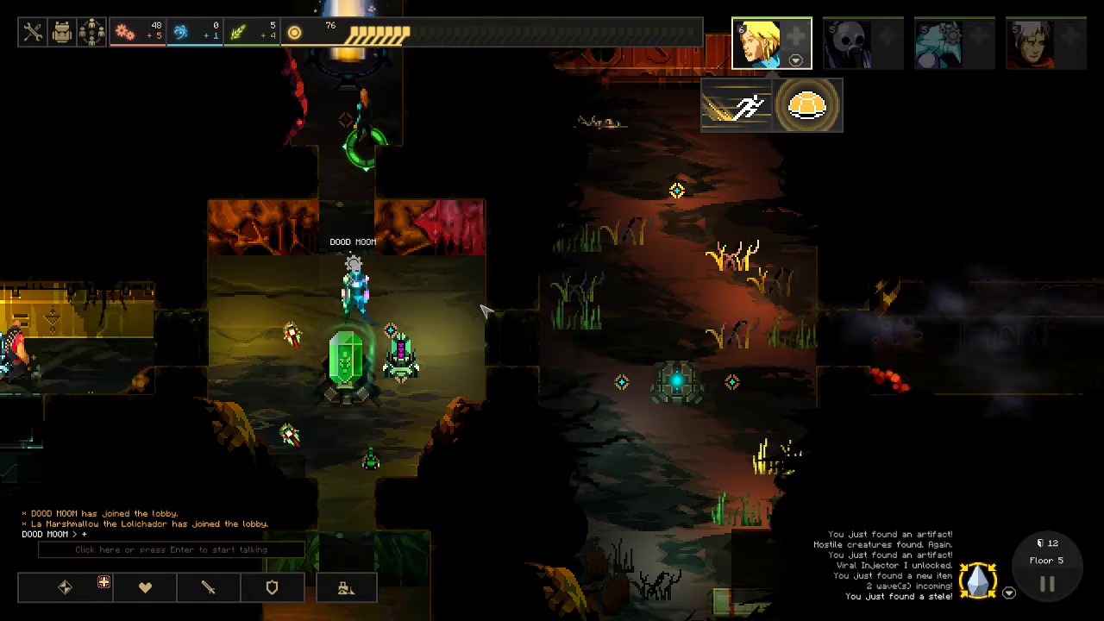
key(s)
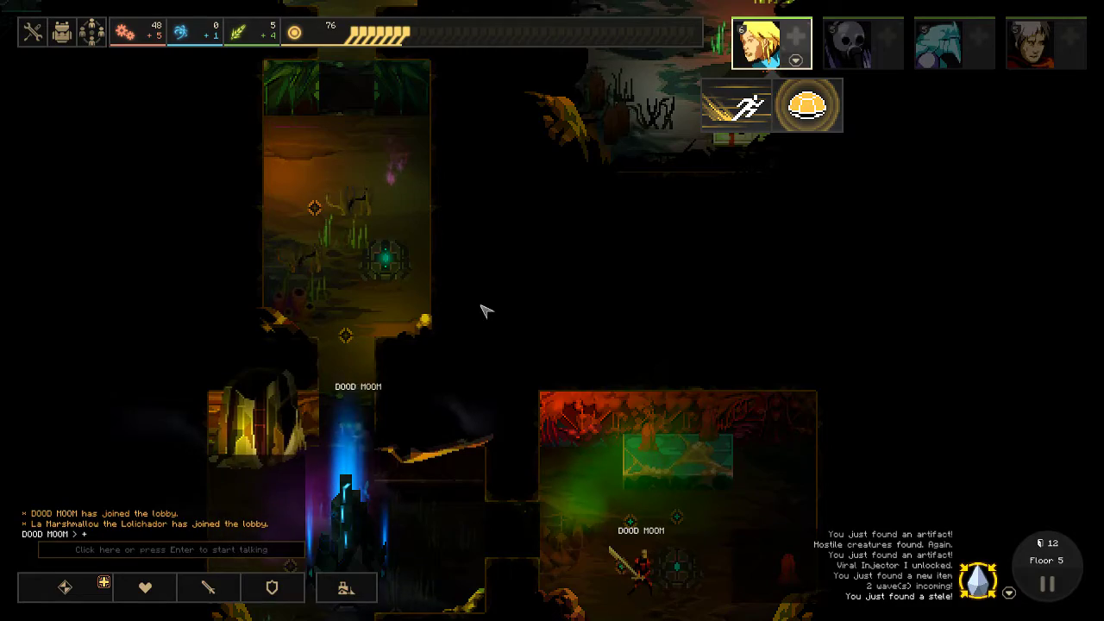
- Glance at the overview map, then centre the view on the crystal corridor
key(w)
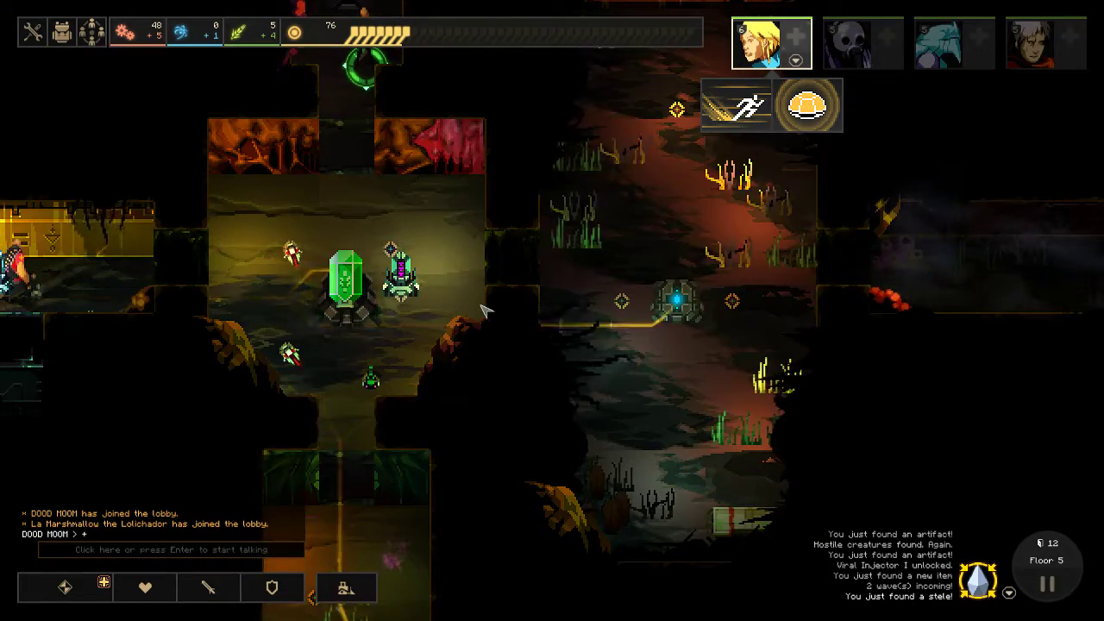
key(Tab)
key(Tab)
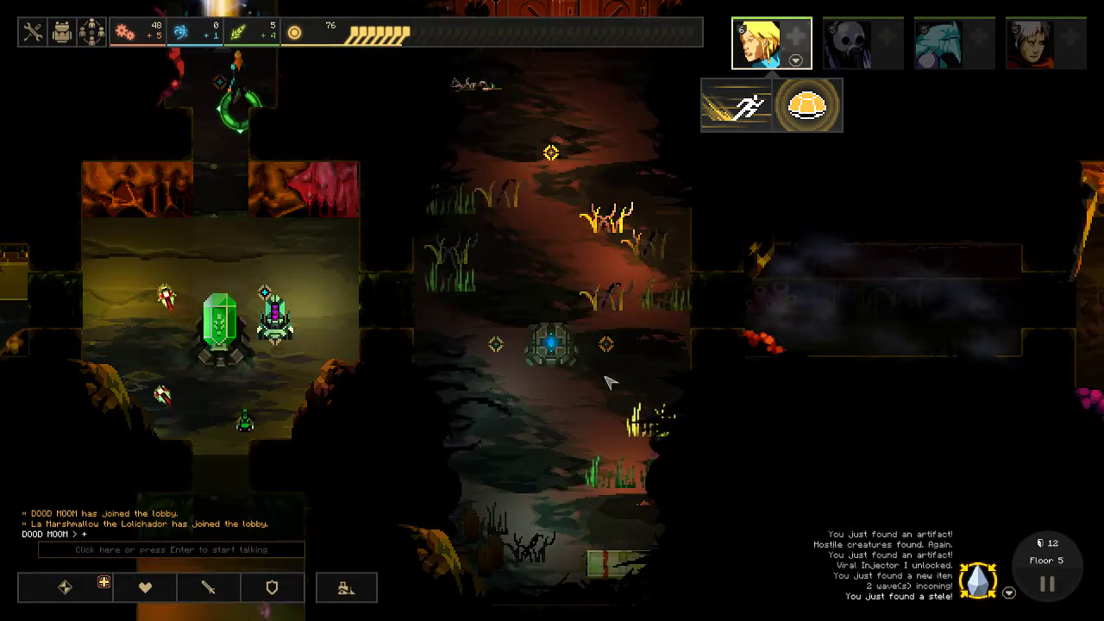
key(Tab)
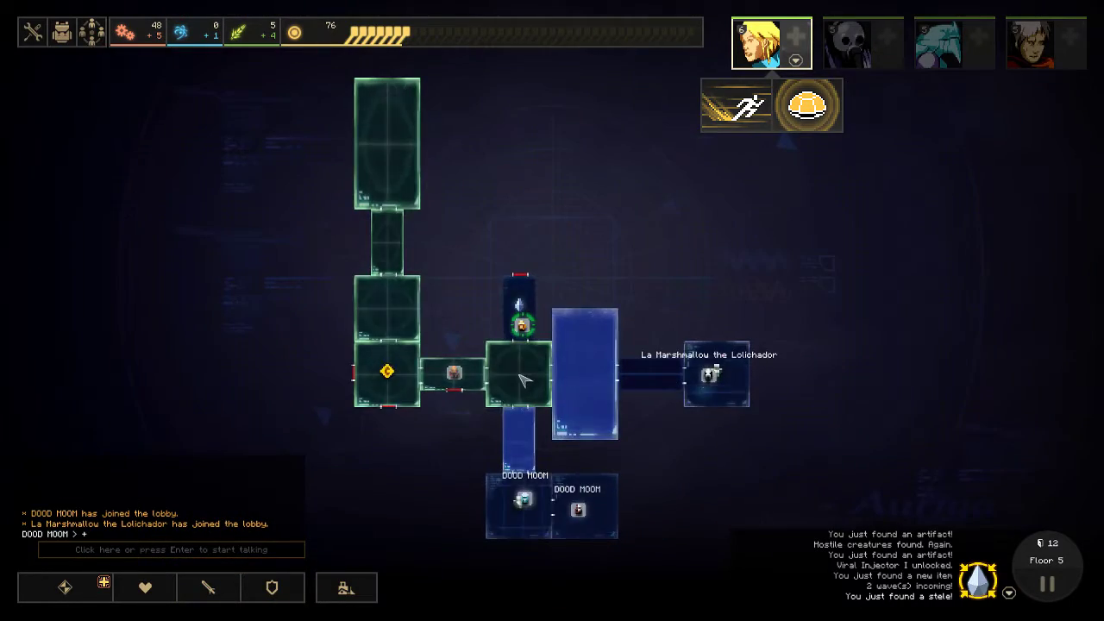
key(Tab)
key(w)
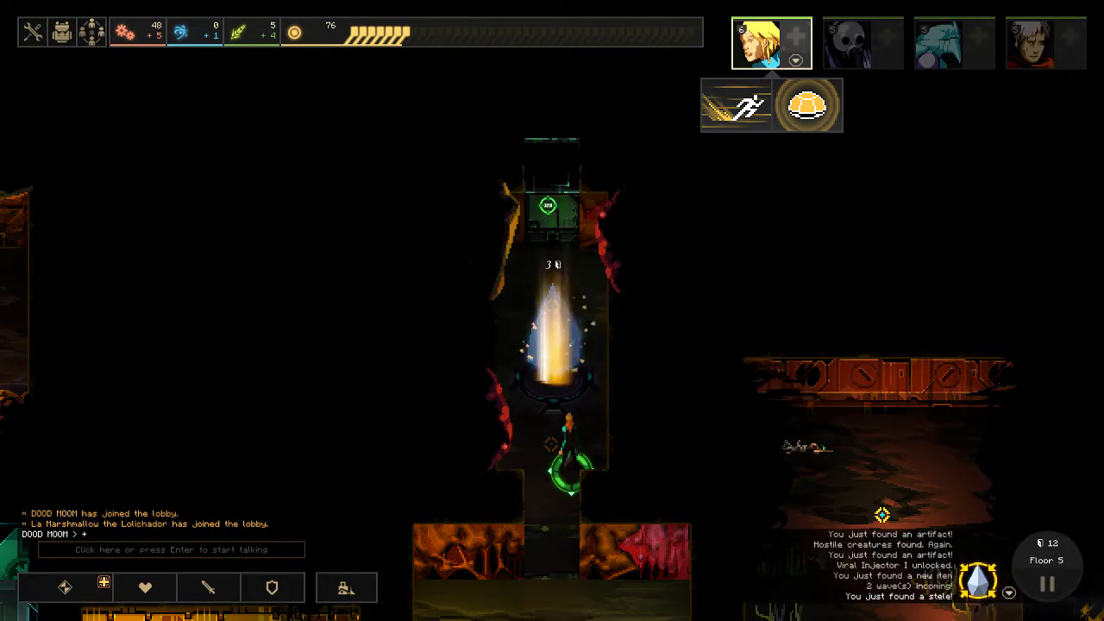
key(s)
key(w)
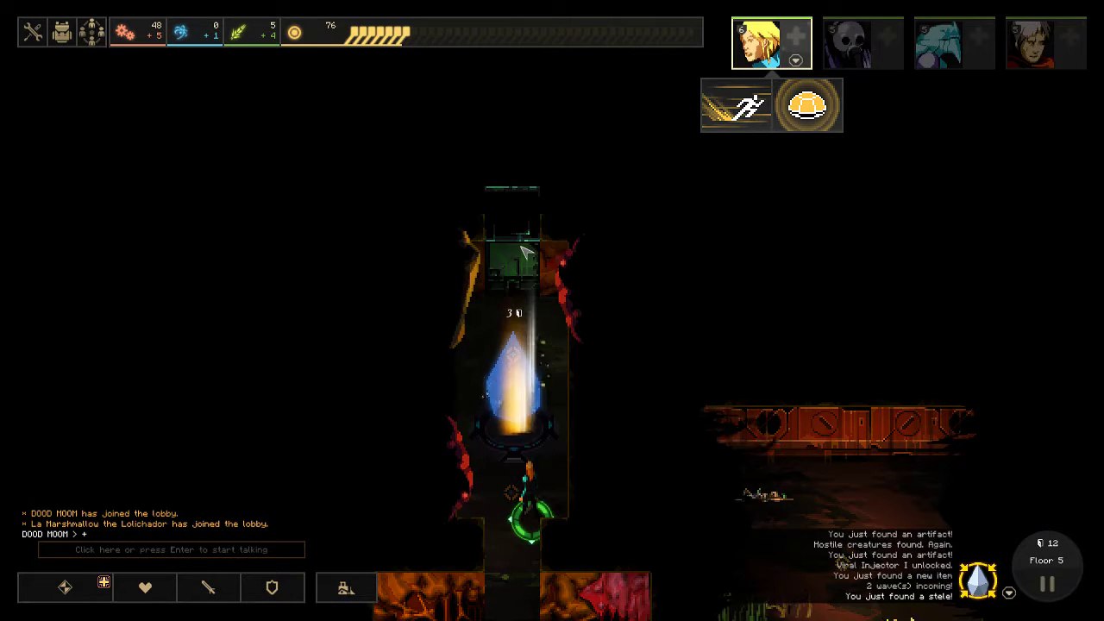
- Open the door above the crystal corridor, check research, and move the hero to the doorway
click(523, 251)
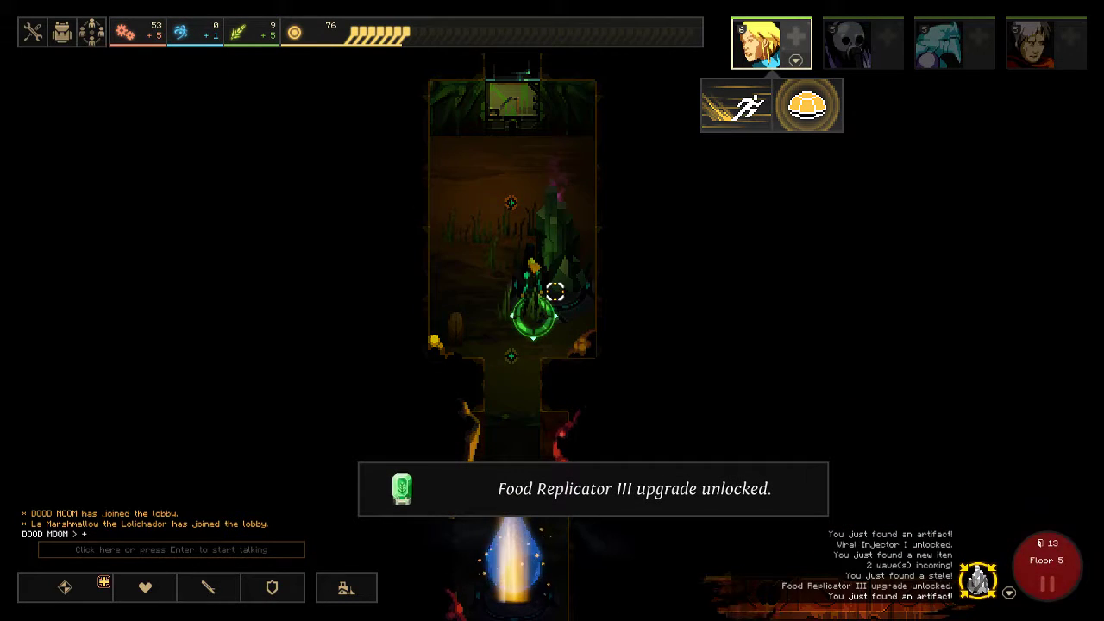
click(554, 292)
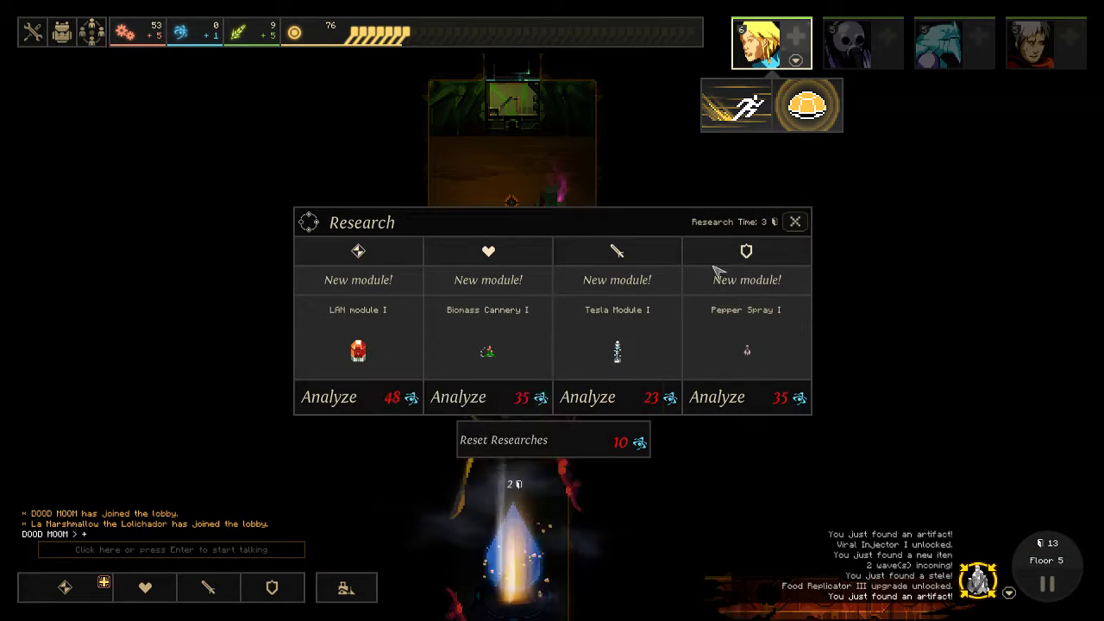
click(793, 222)
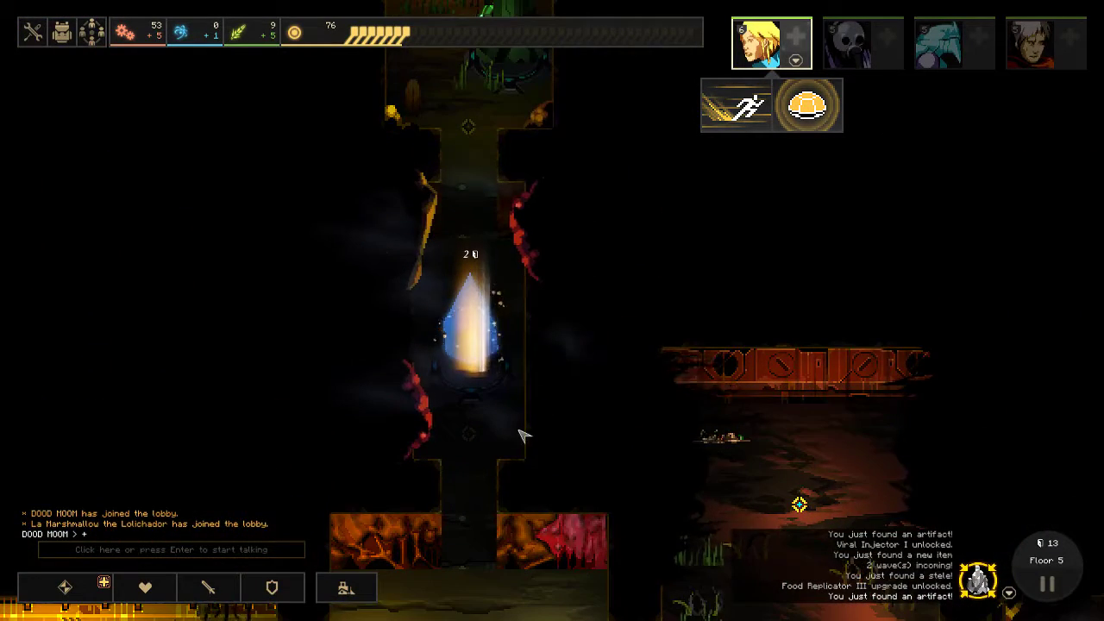
right_click(504, 431)
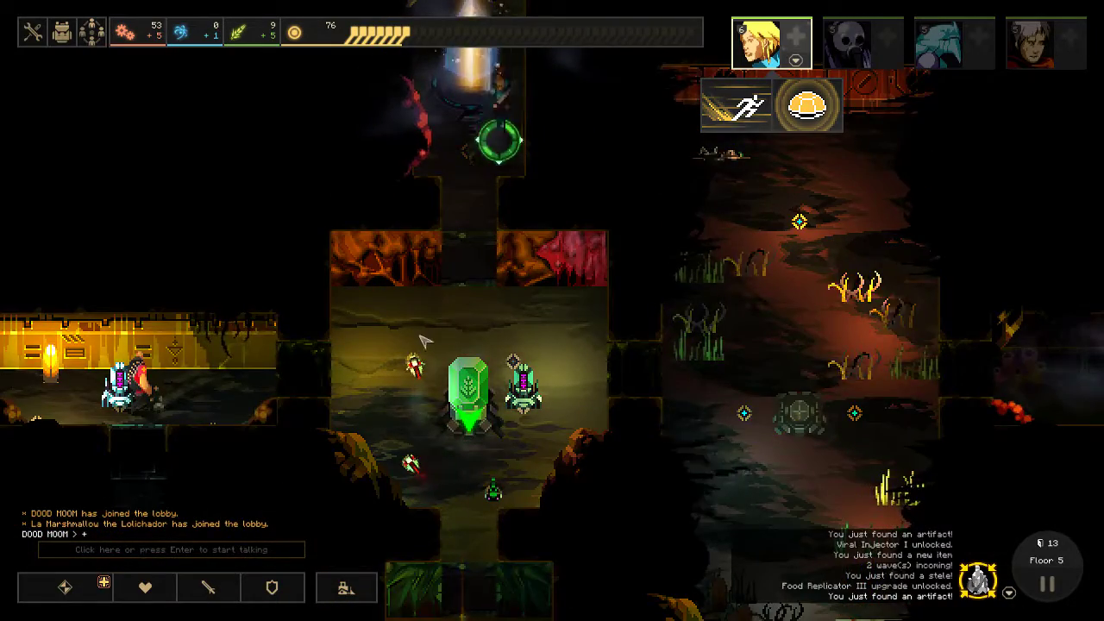
right_click(479, 273)
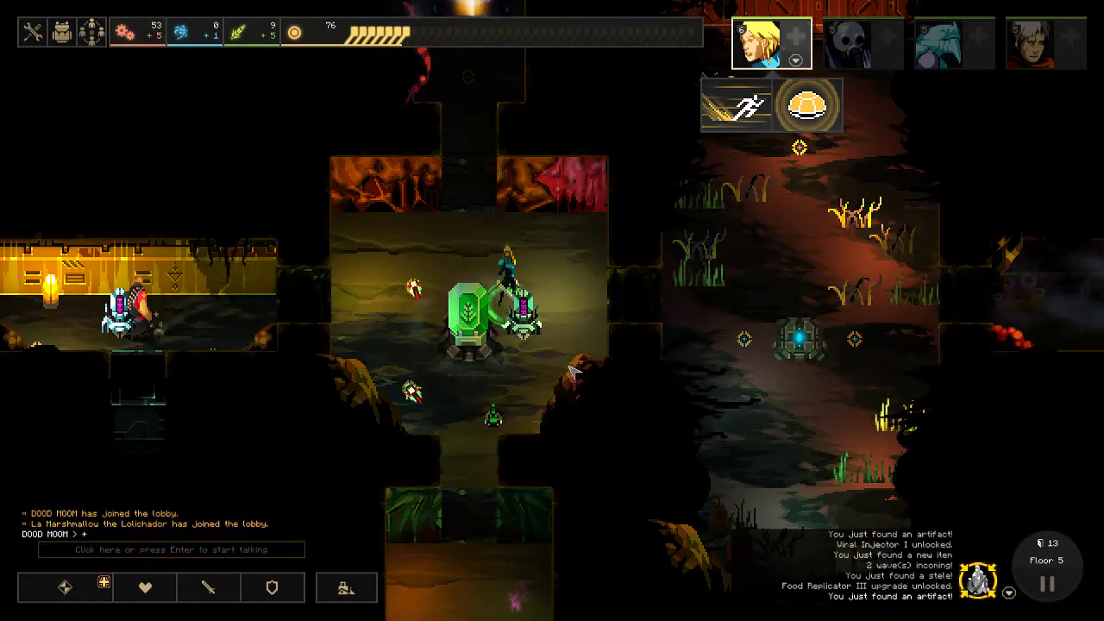
scroll(569, 370, down, 3)
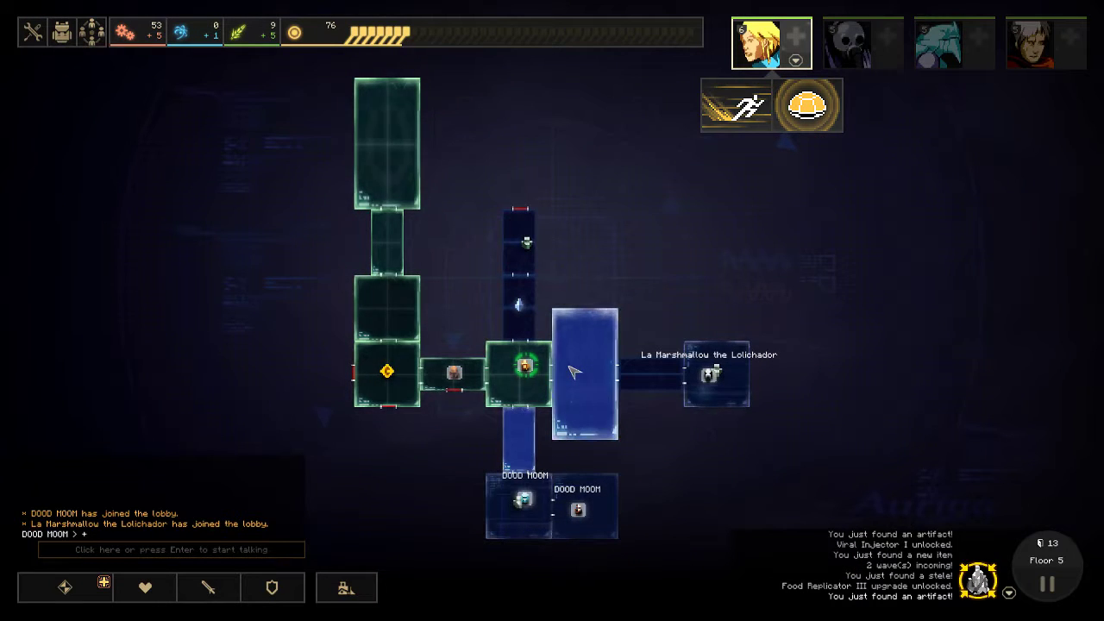
- Send the hero up into the new room, then pan back to the crystal room
right_click(526, 226)
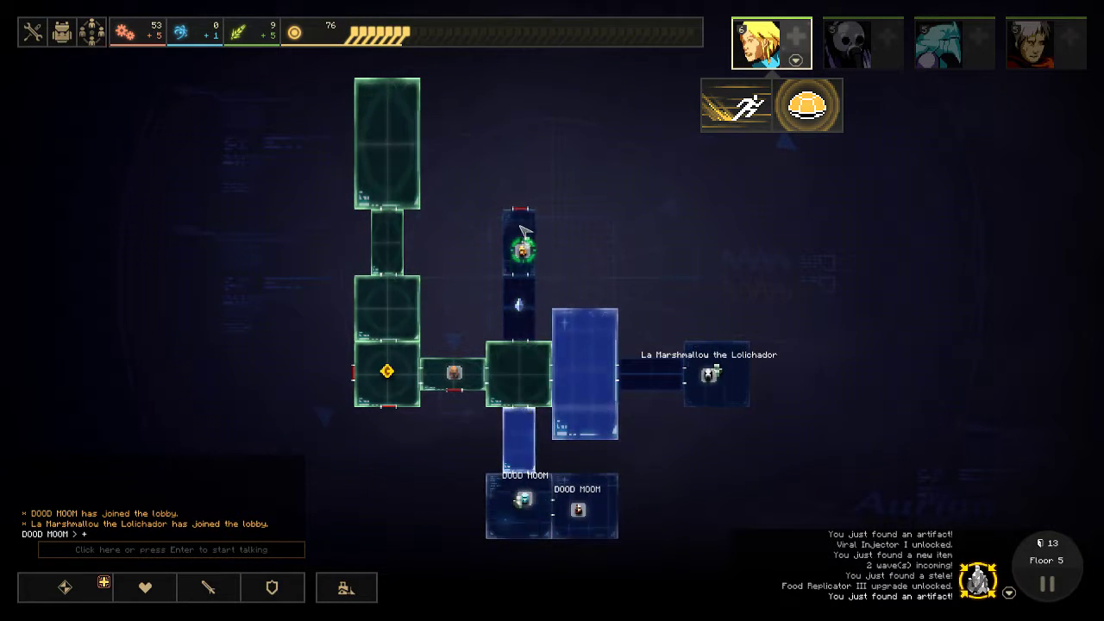
scroll(522, 231, up, 3)
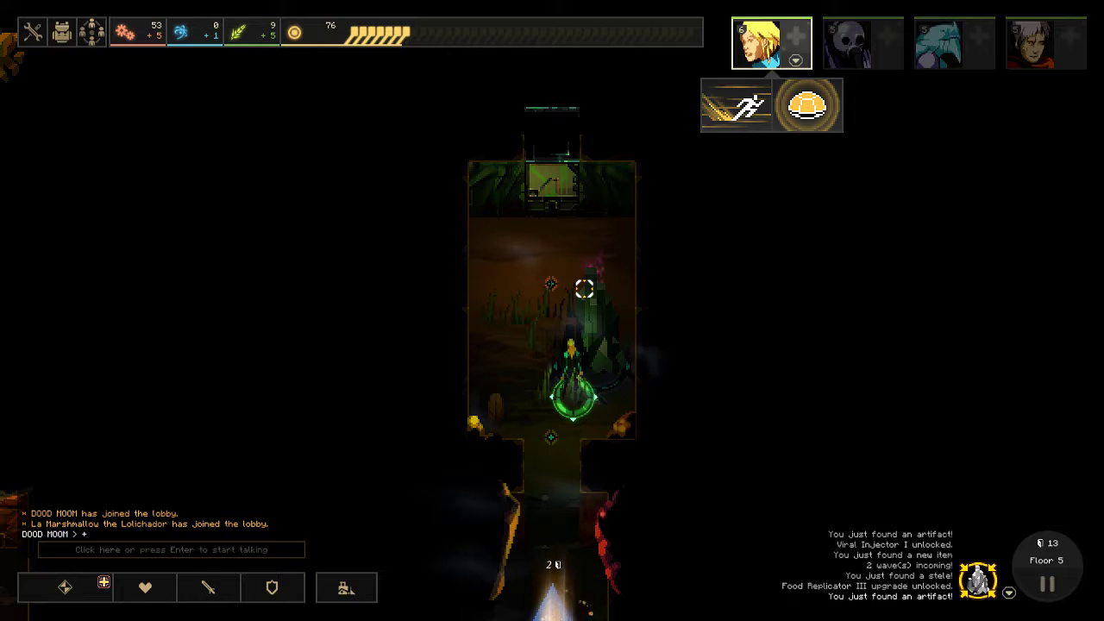
key(Down)
key(Right)
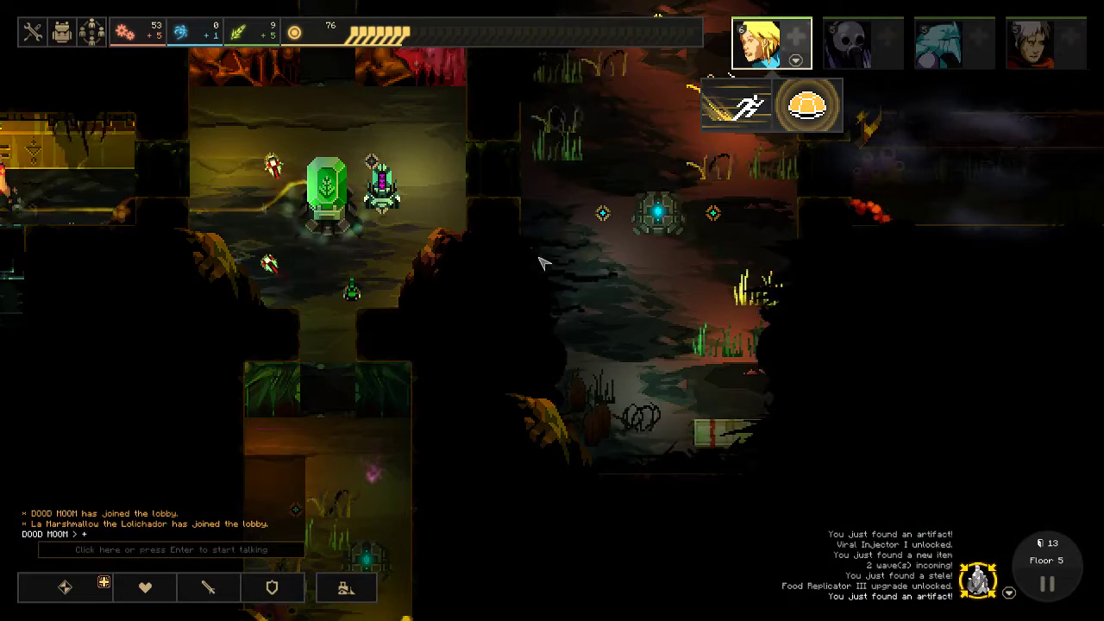
scroll(540, 261, down, 3)
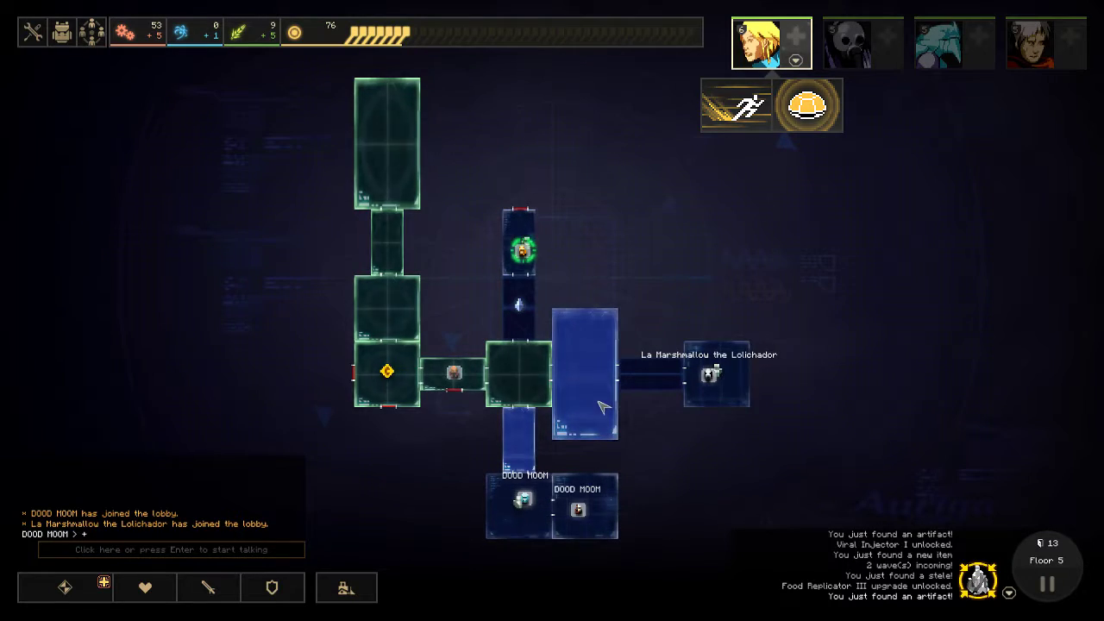
scroll(618, 392, up, 3)
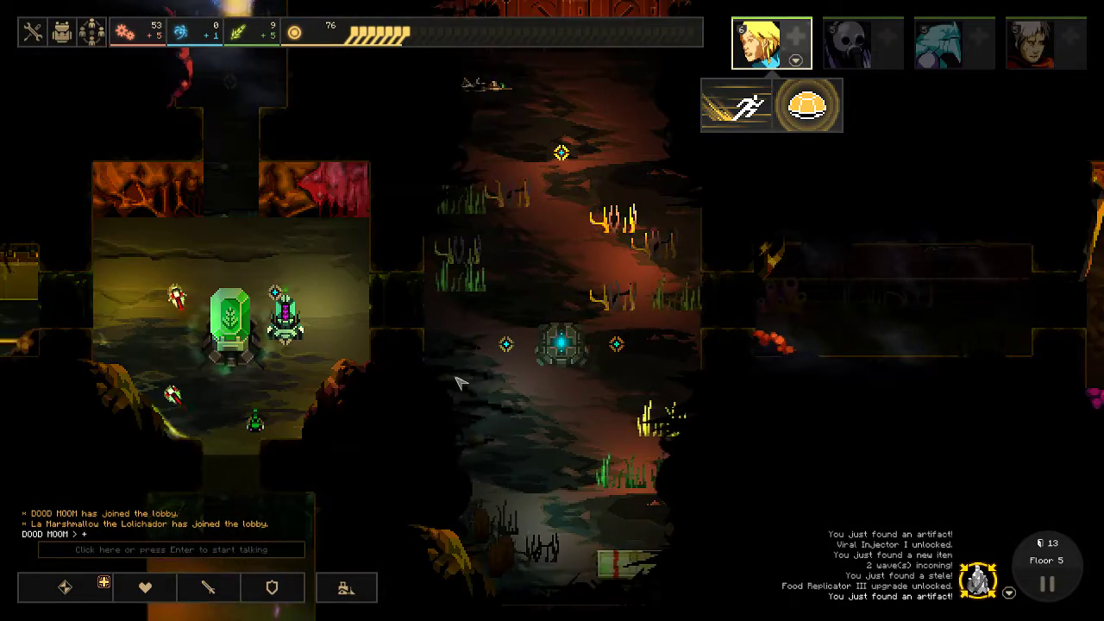
key(a)
key(d)
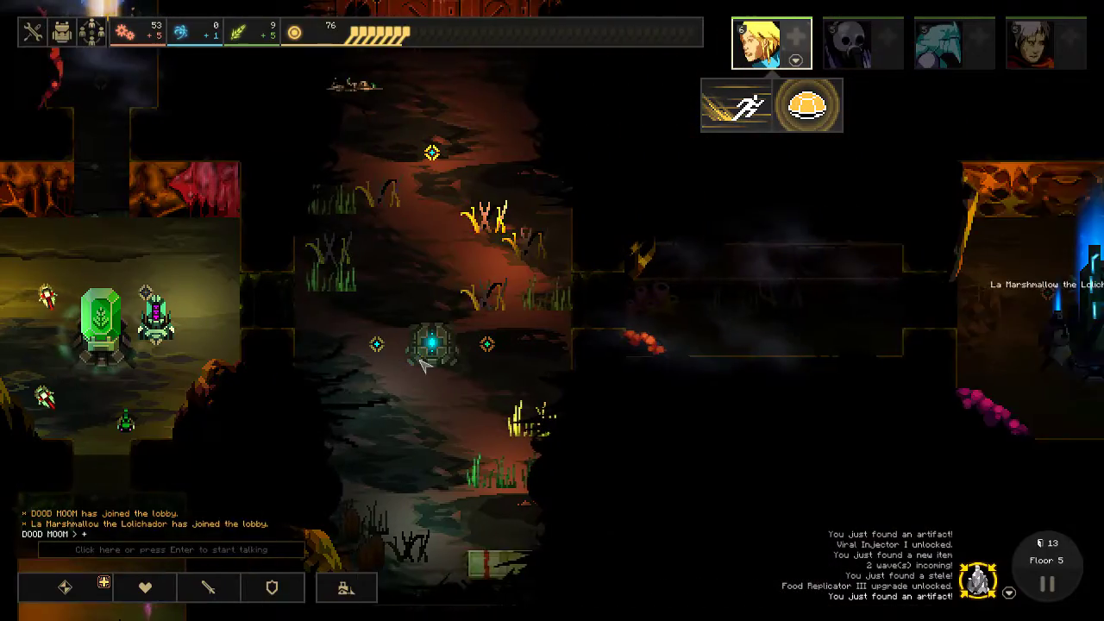
- Zoom out and survey the neighbouring rooms across the dungeon
key(a)
key(d)
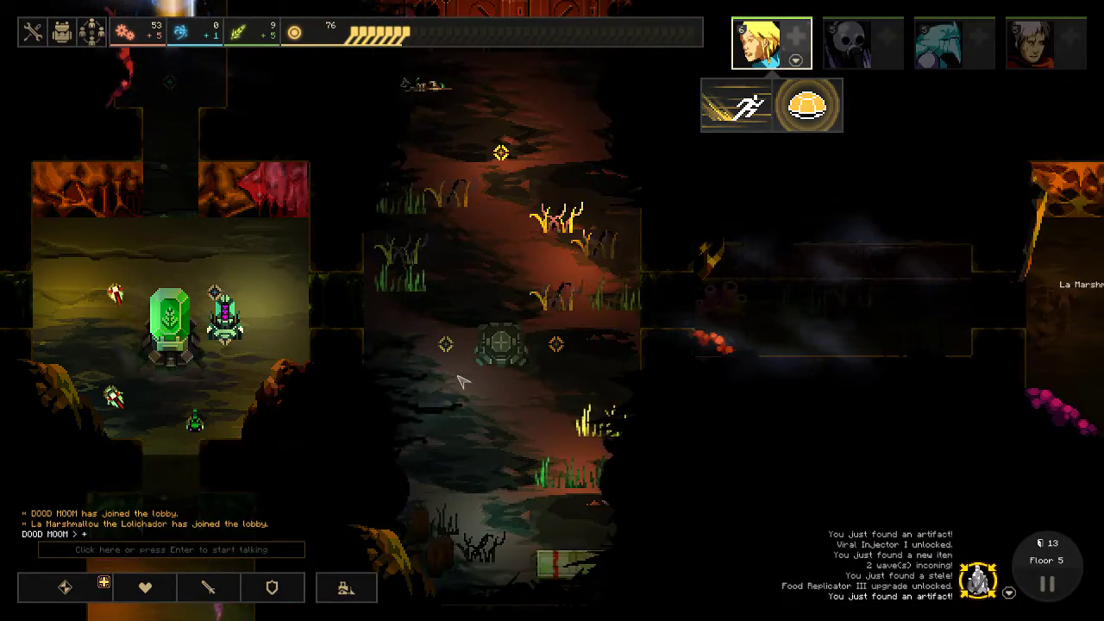
scroll(522, 444, down, 3)
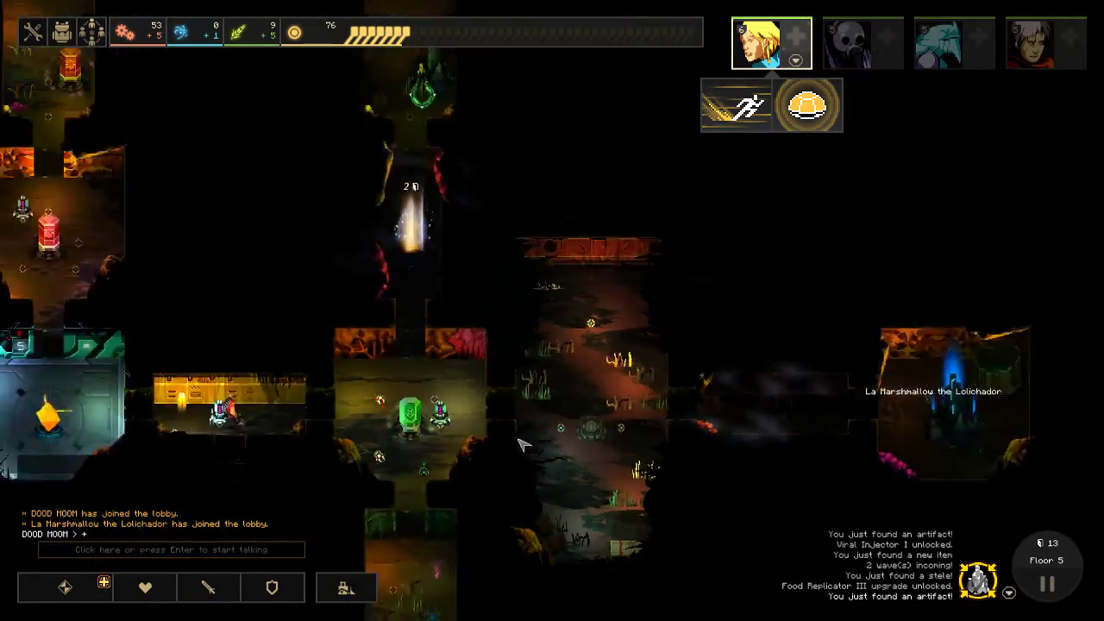
scroll(522, 444, down, 2)
scroll(521, 444, up, 4)
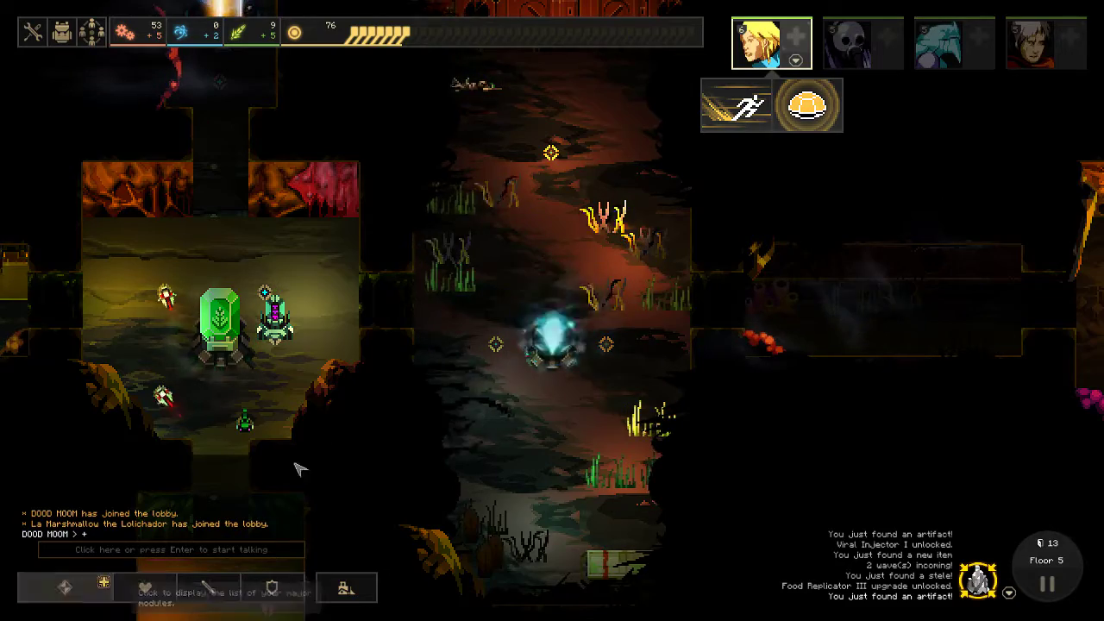
key(w)
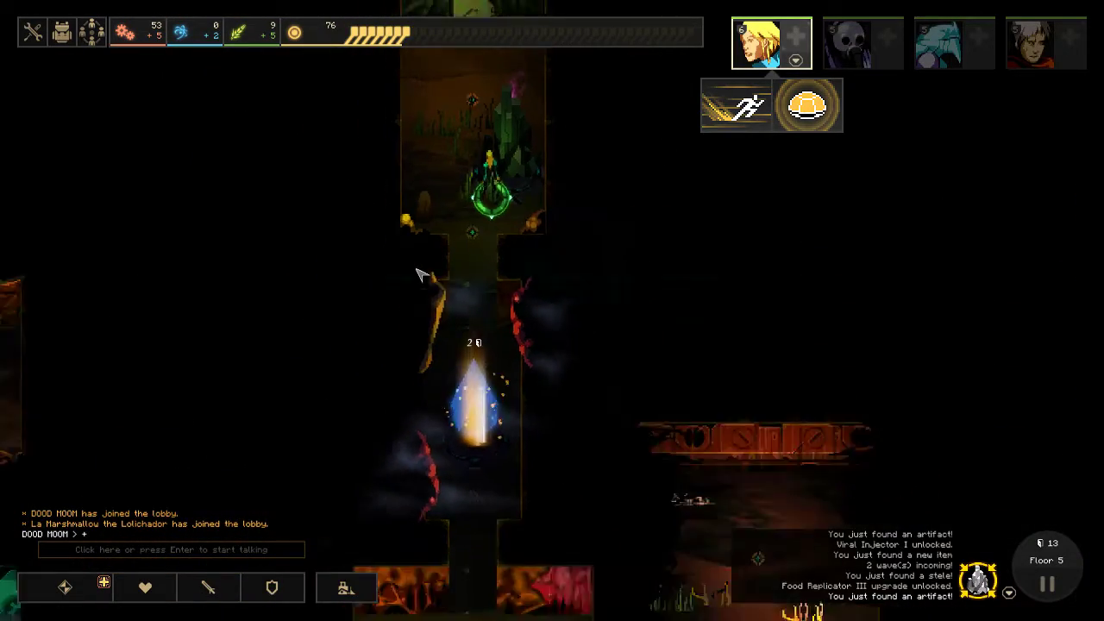
scroll(481, 282, down, 3)
scroll(423, 235, up, 3)
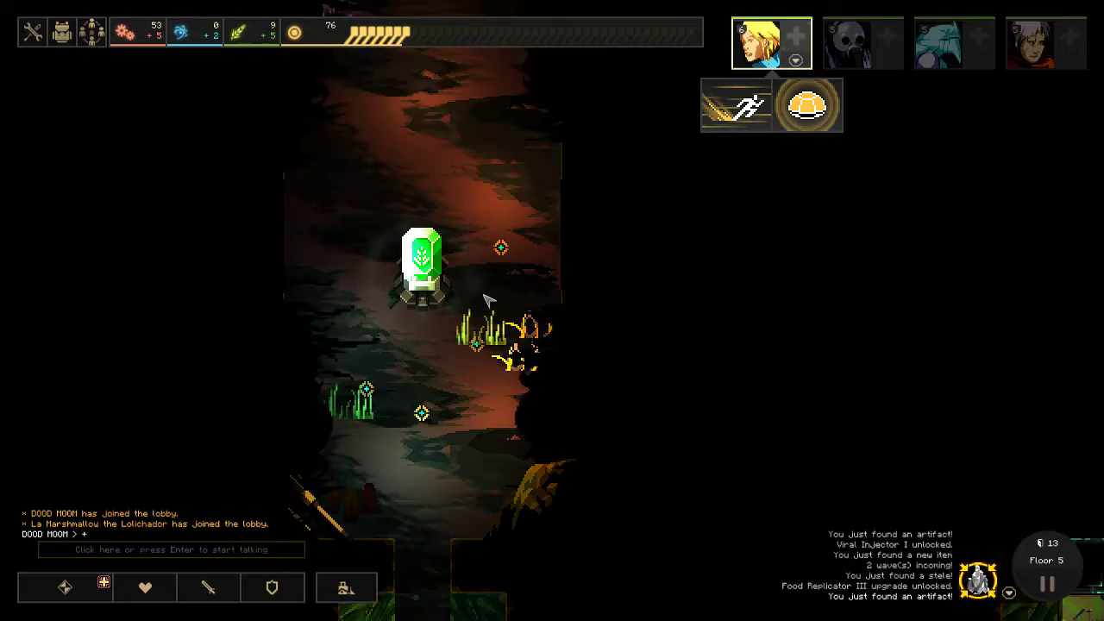
key(w)
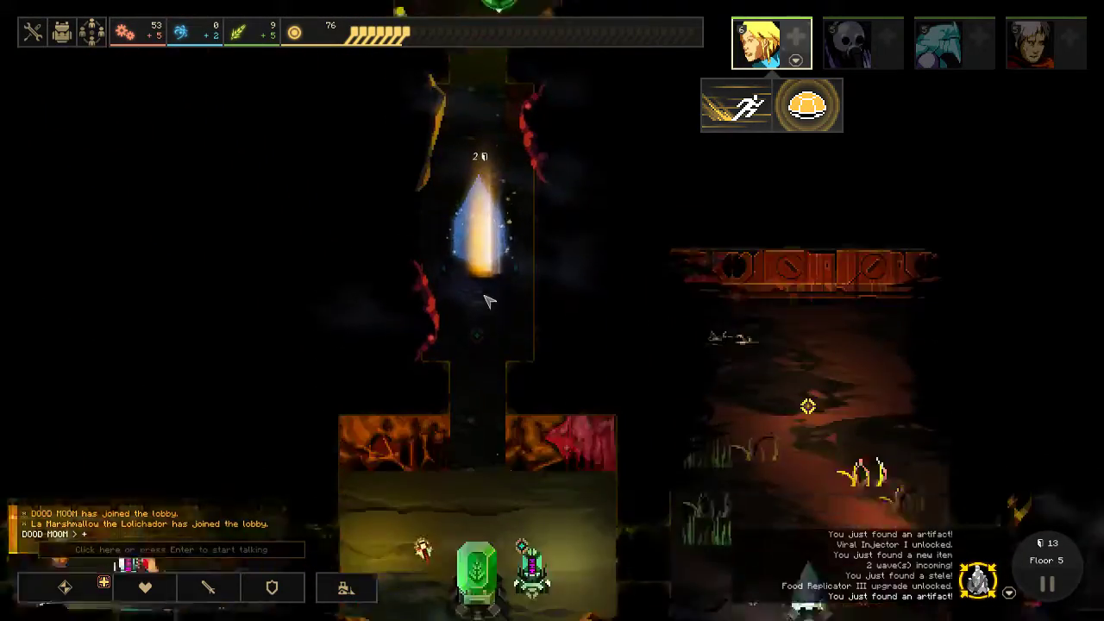
key(d)
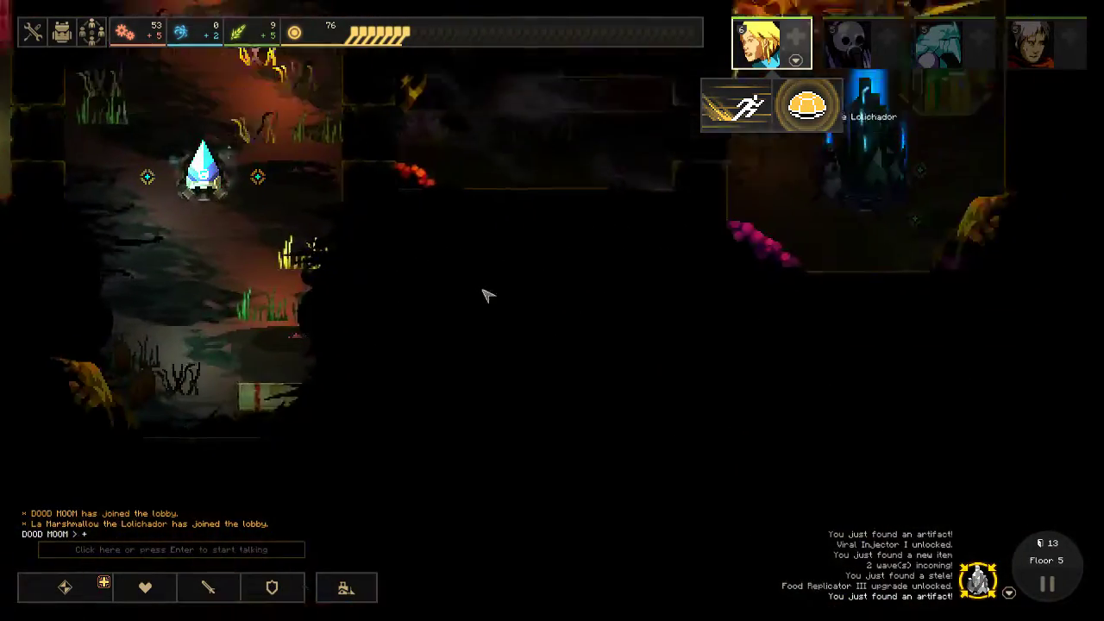
key(w)
key(a)
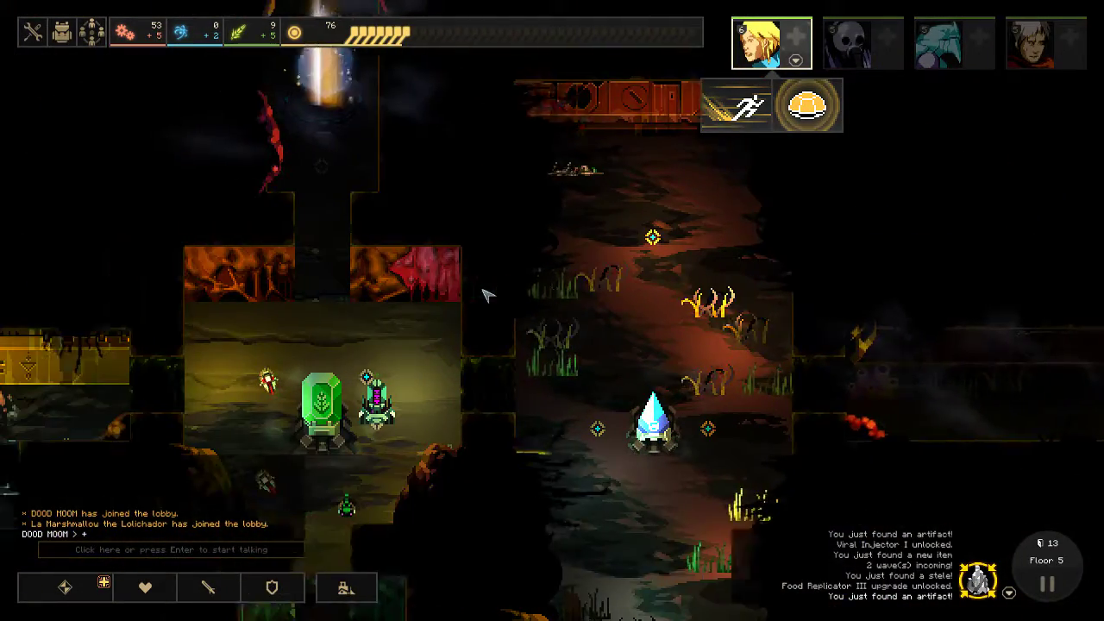
scroll(485, 293, down, 3)
scroll(521, 333, up, 3)
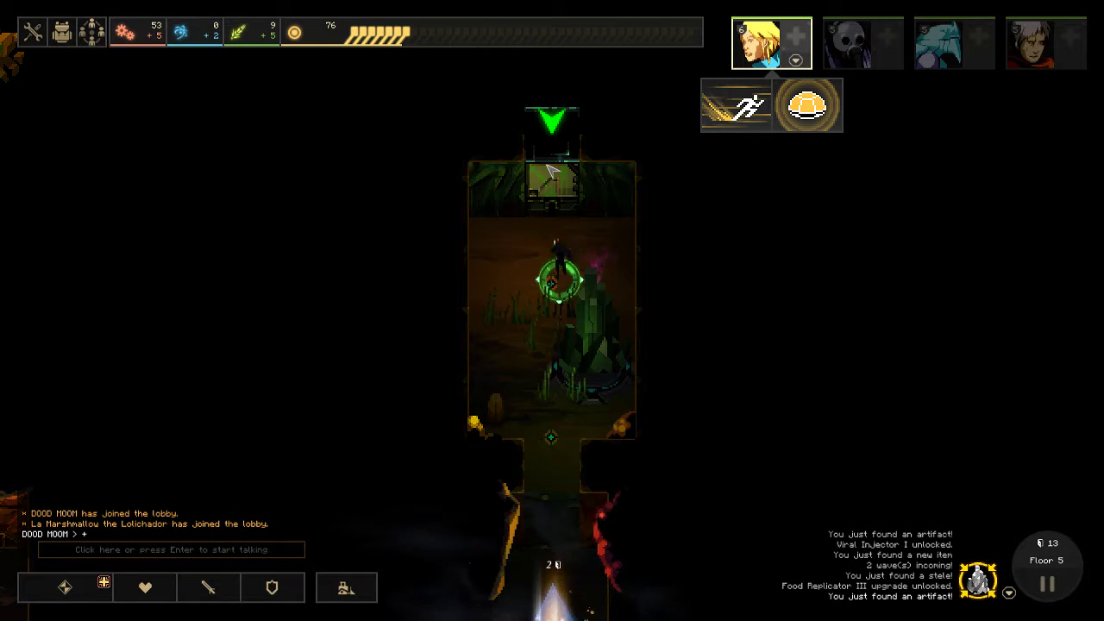
- Open the next door above the hero, then send the hero back to fight with her protective shell
right_click(552, 191)
key(w)
key(w)
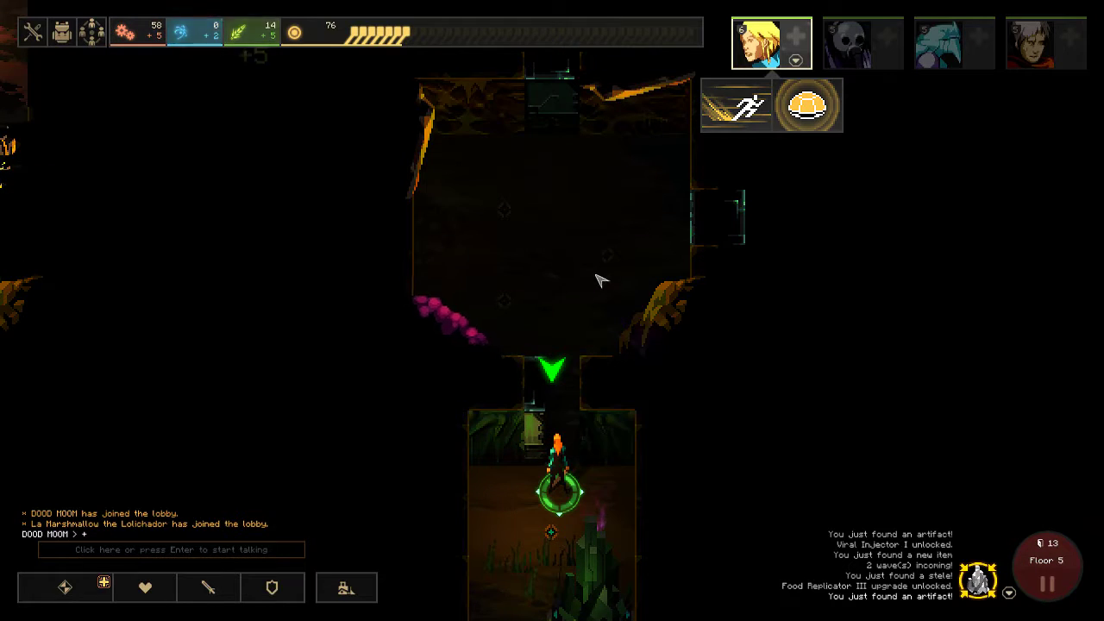
right_click(590, 320)
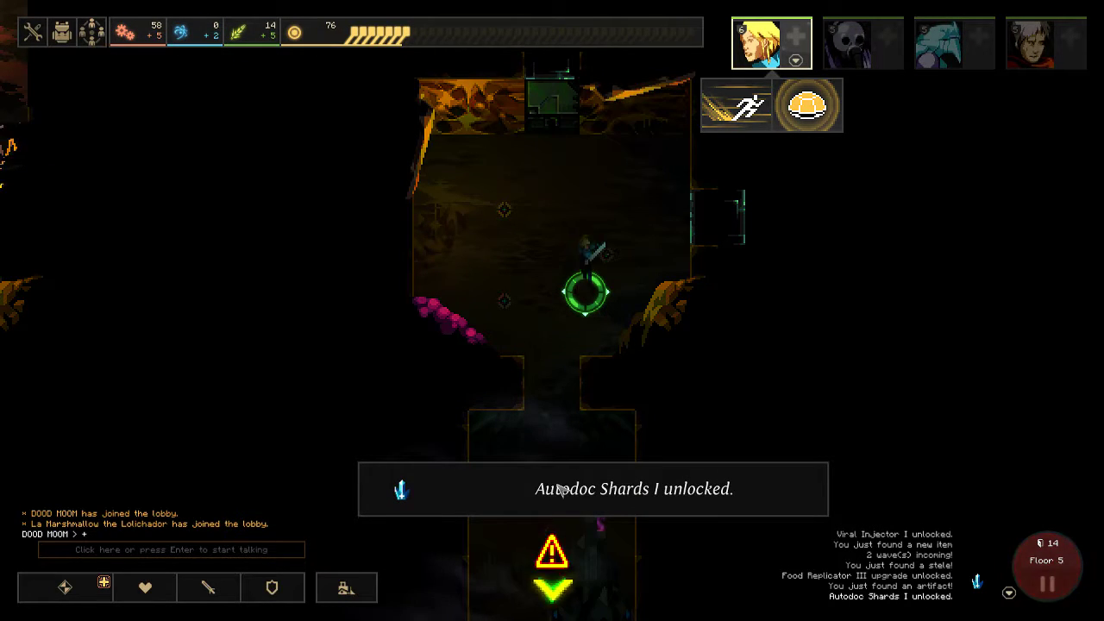
right_click(559, 490)
key(s)
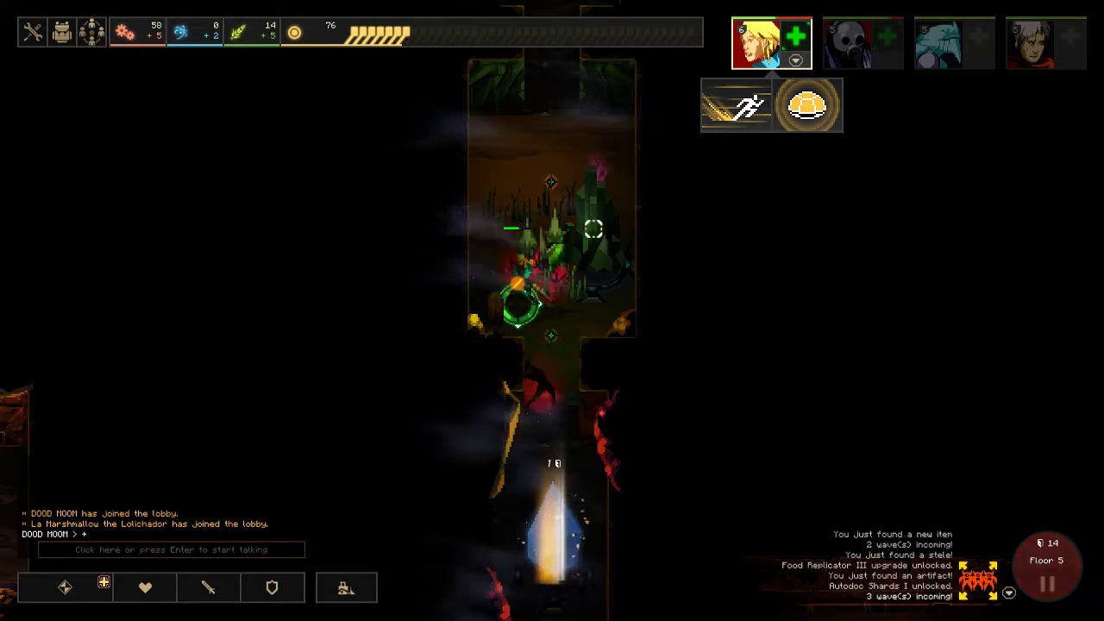
click(807, 105)
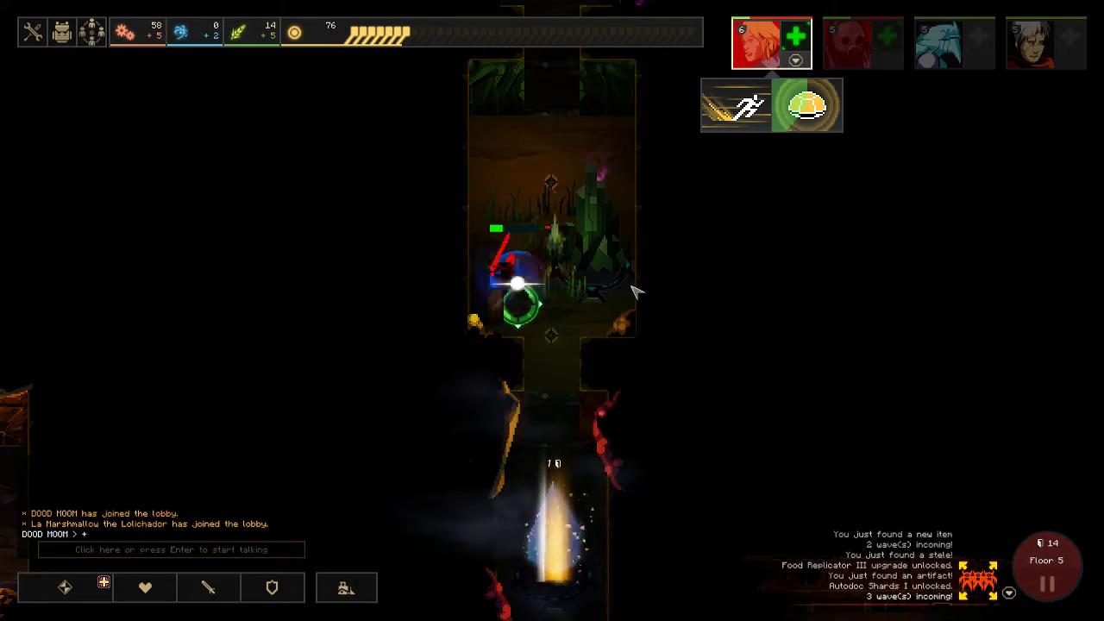
- Select the blond hero and move her up into the crystal room
key(s)
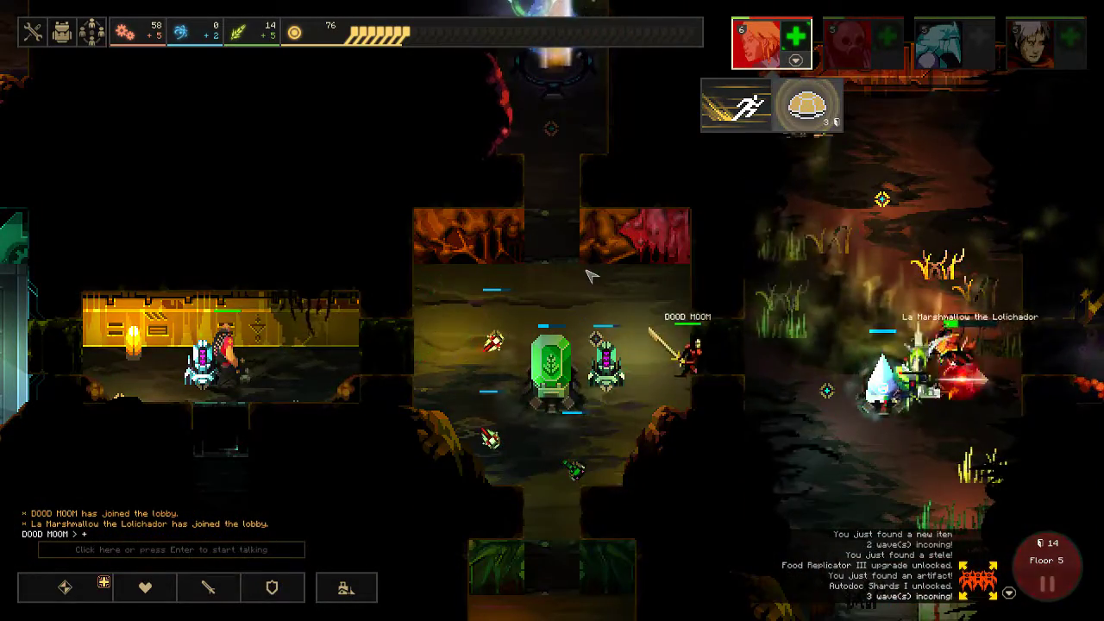
key(d)
key(s)
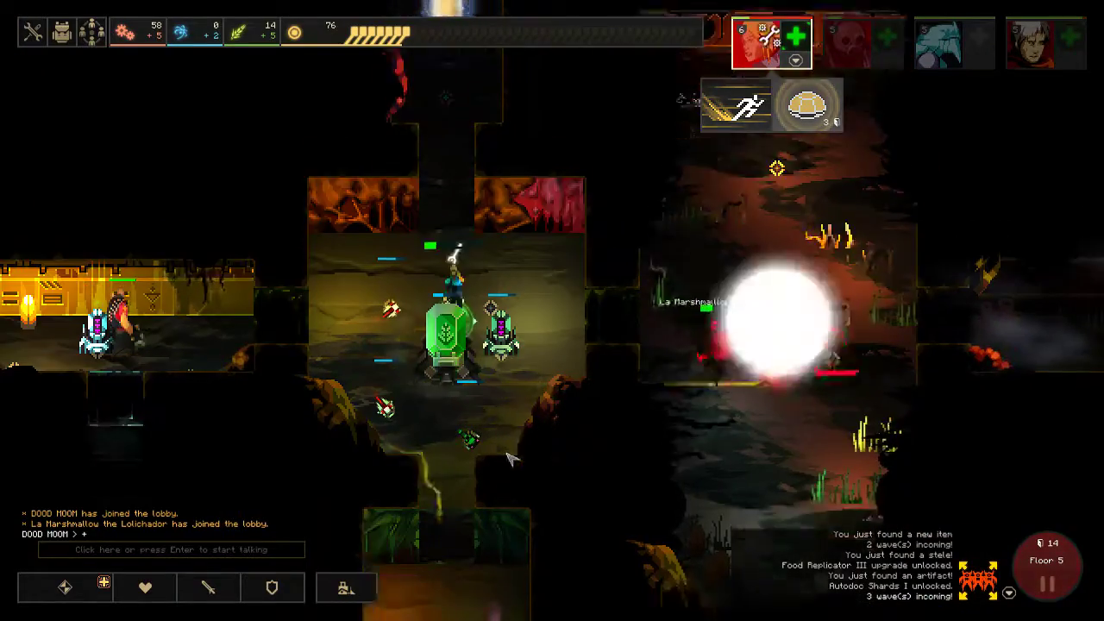
key(1)
key(w)
right_click(514, 248)
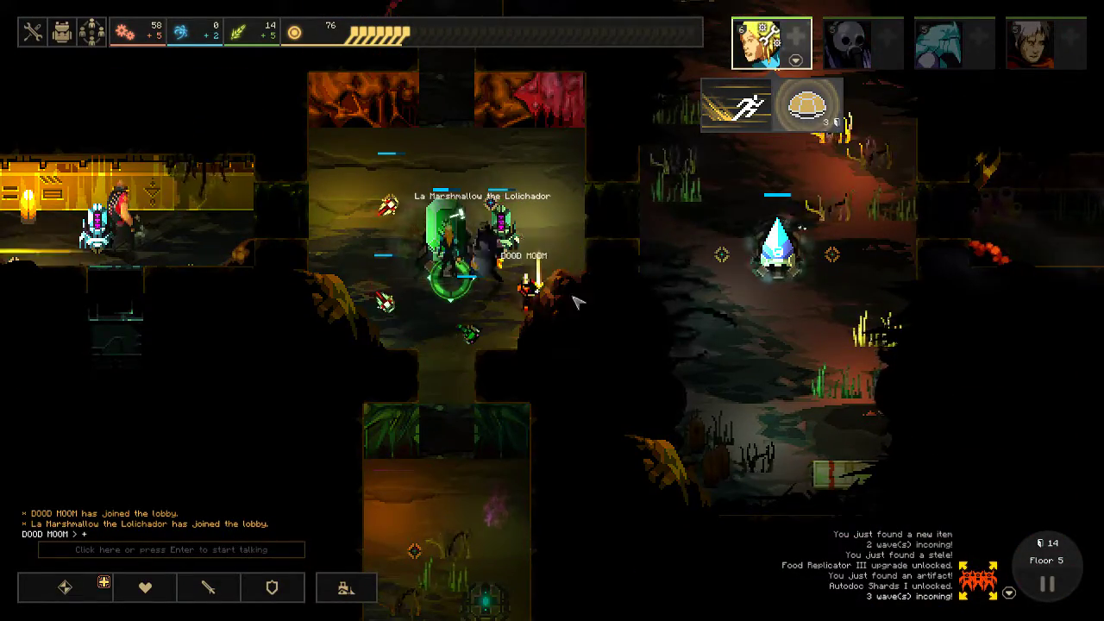
right_click(500, 365)
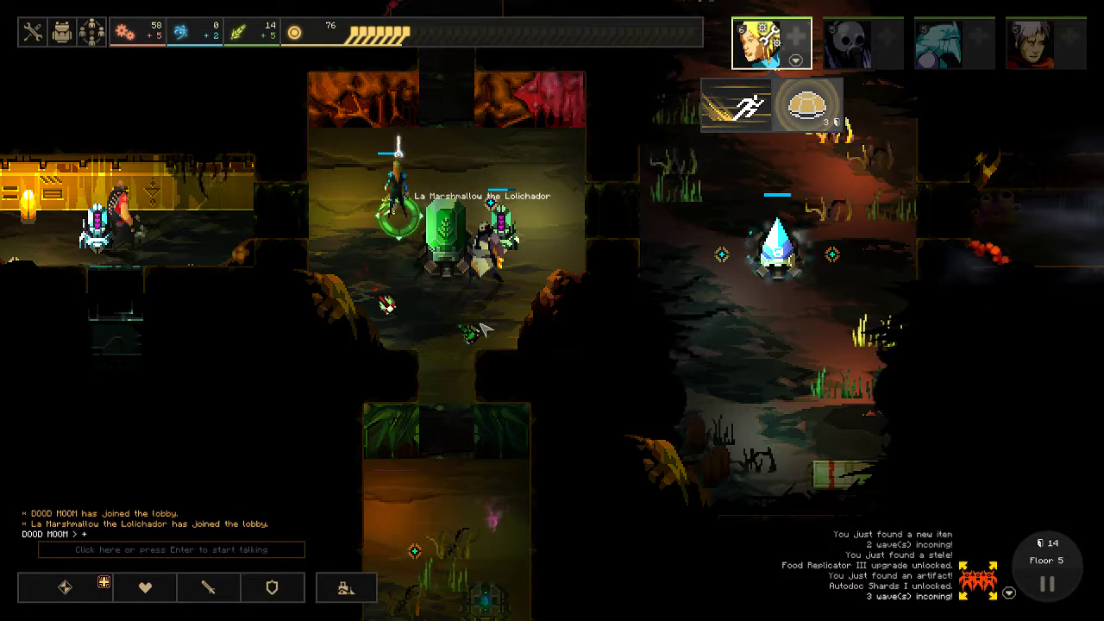
scroll(497, 412, down, 3)
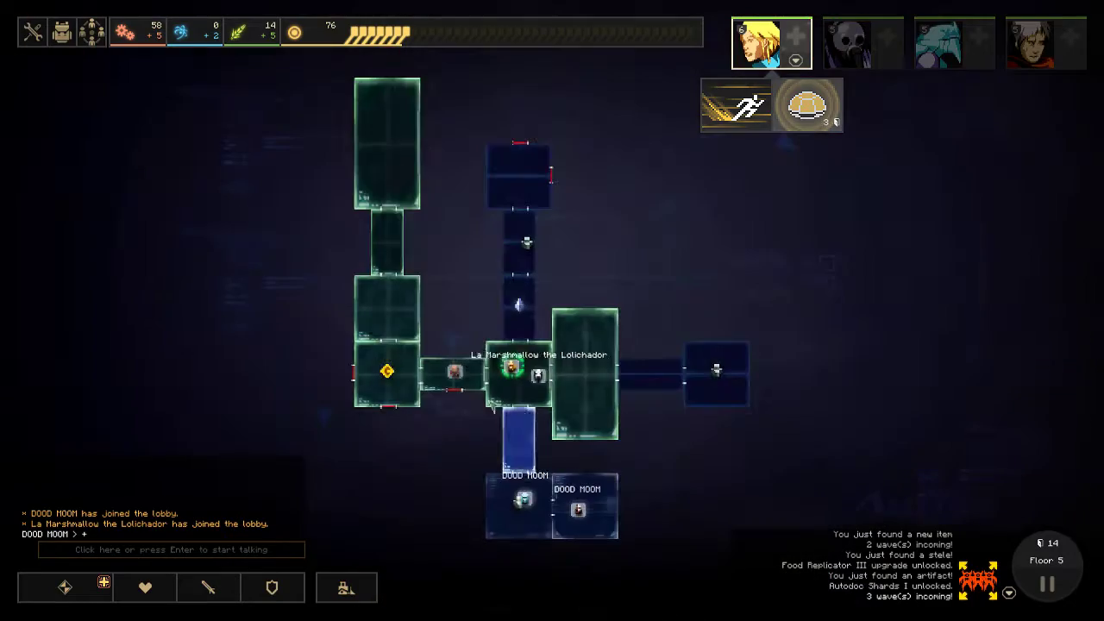
scroll(488, 396, up, 3)
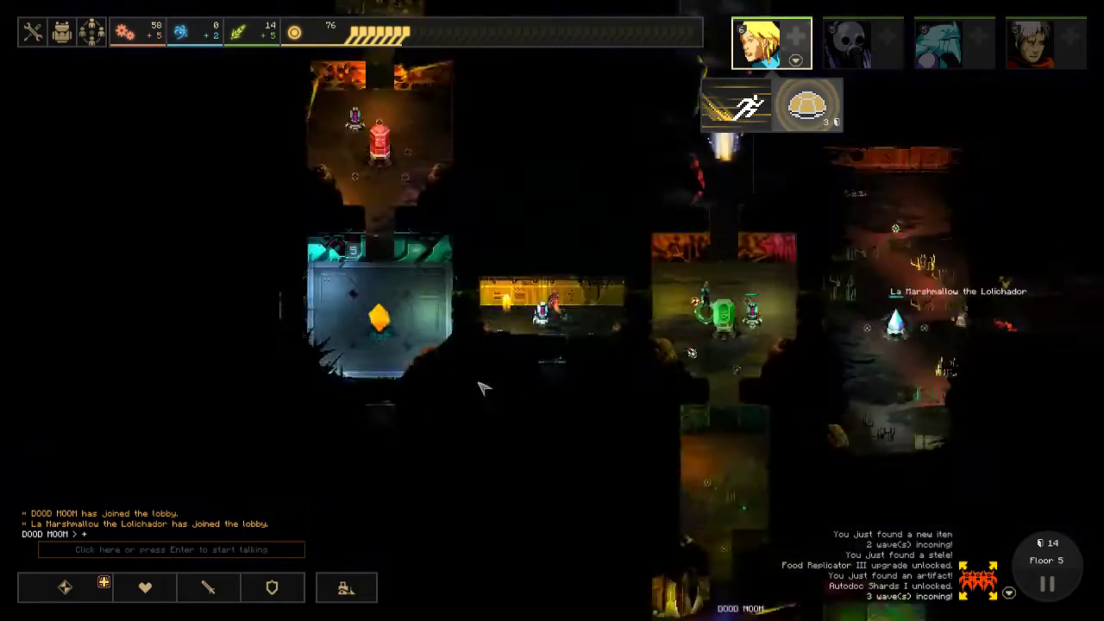
scroll(488, 396, up, 2)
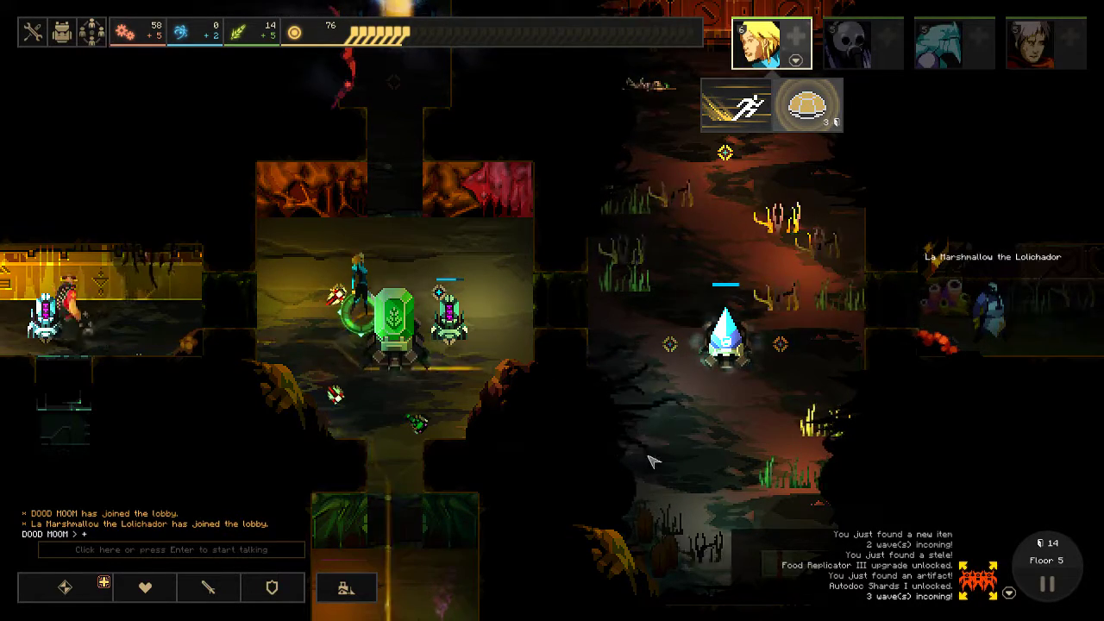
scroll(651, 461, down, 2)
scroll(650, 448, down, 2)
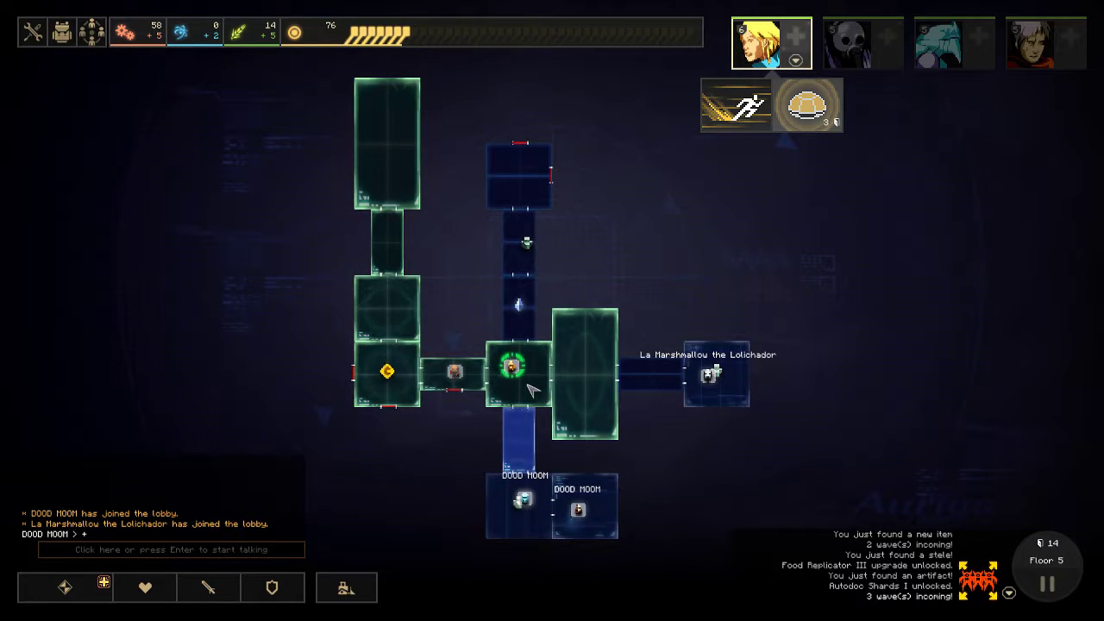
- Jump to the top room and open its north door, revealing the floor 5 exit
click(537, 393)
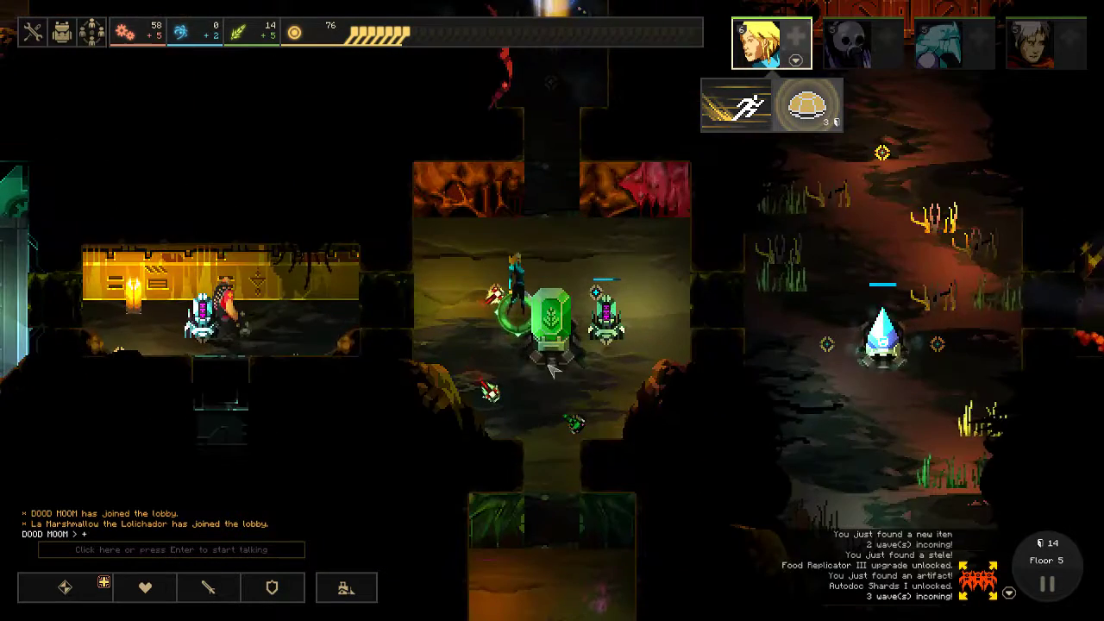
key(w)
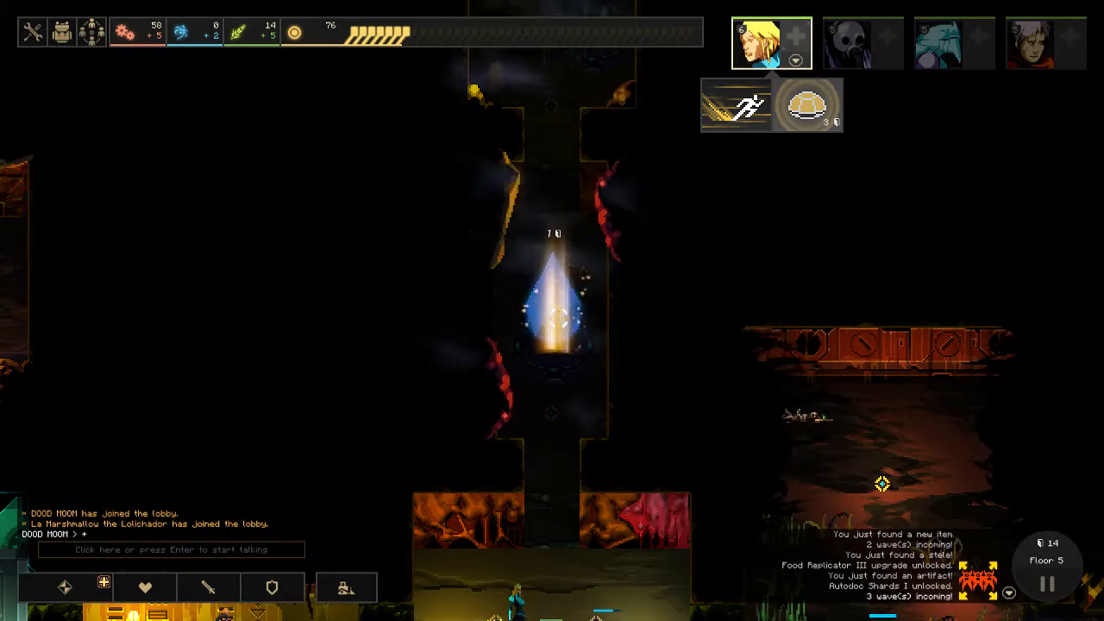
key(s)
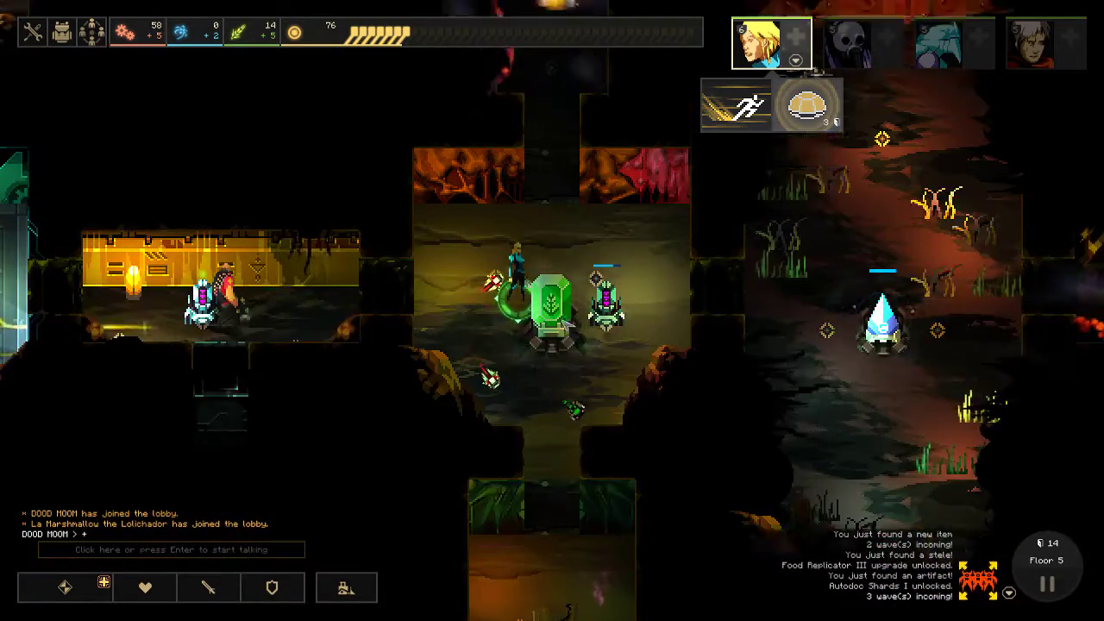
key(w)
scroll(534, 261, down, 5)
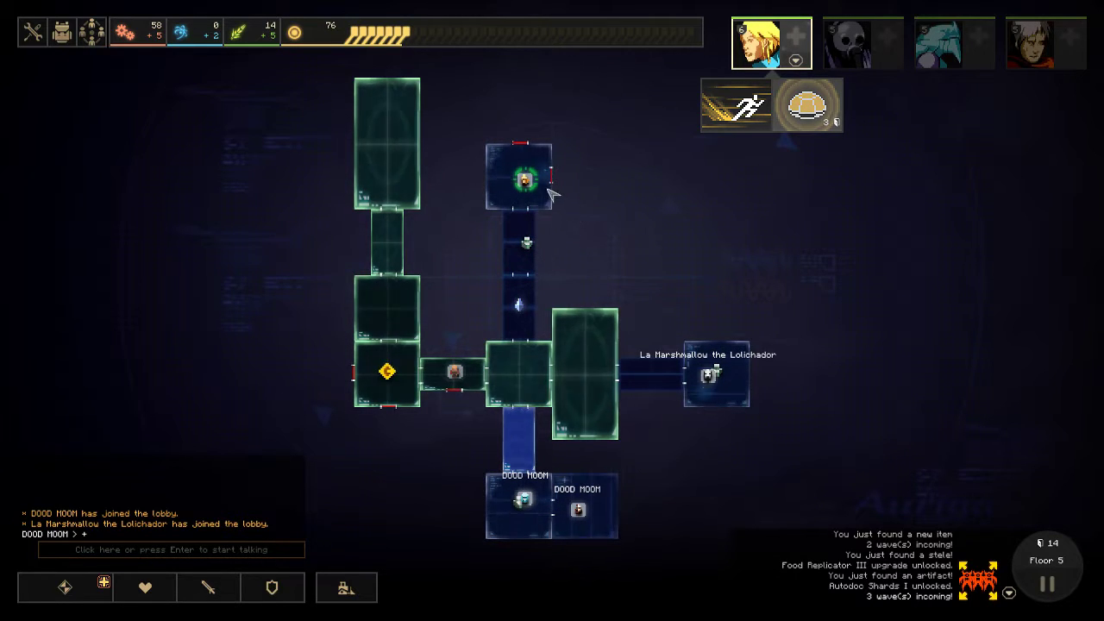
click(552, 176)
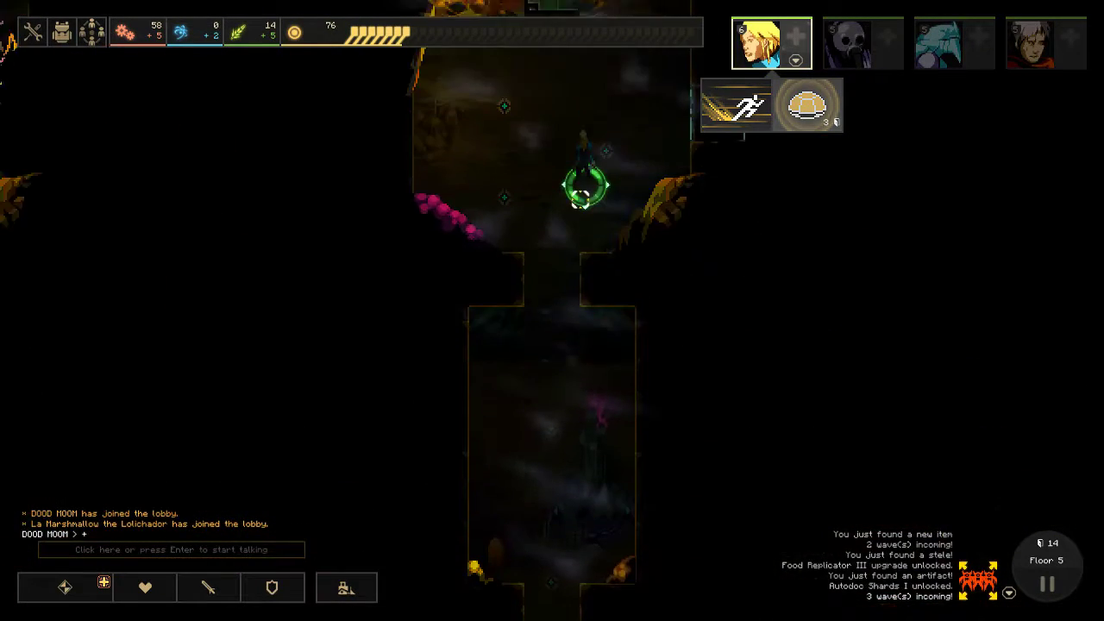
click(549, 242)
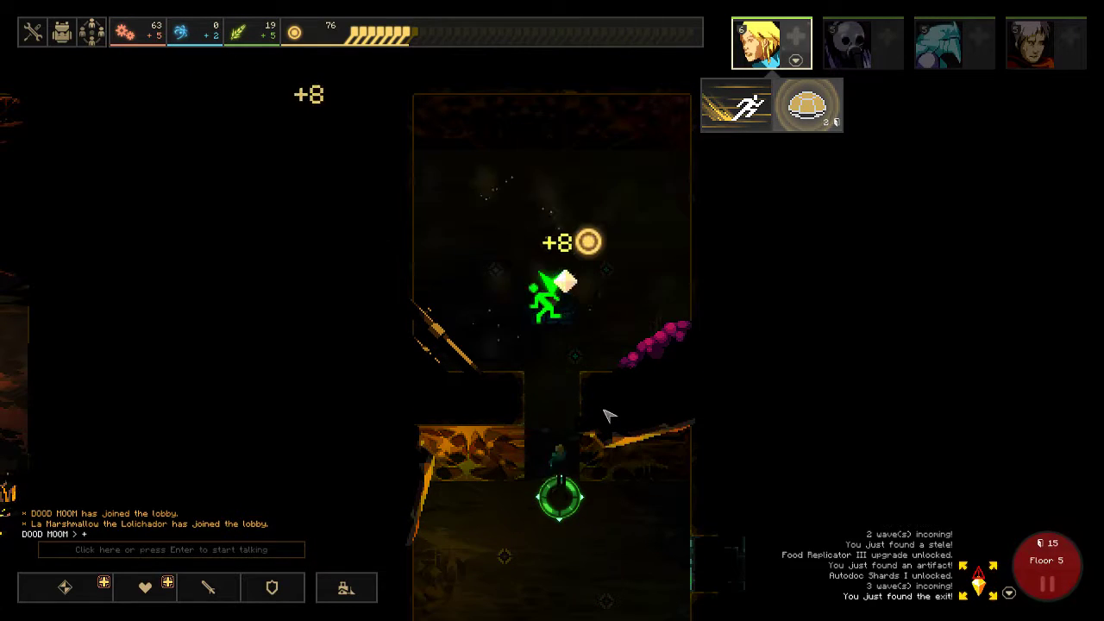
scroll(543, 397, down, 3)
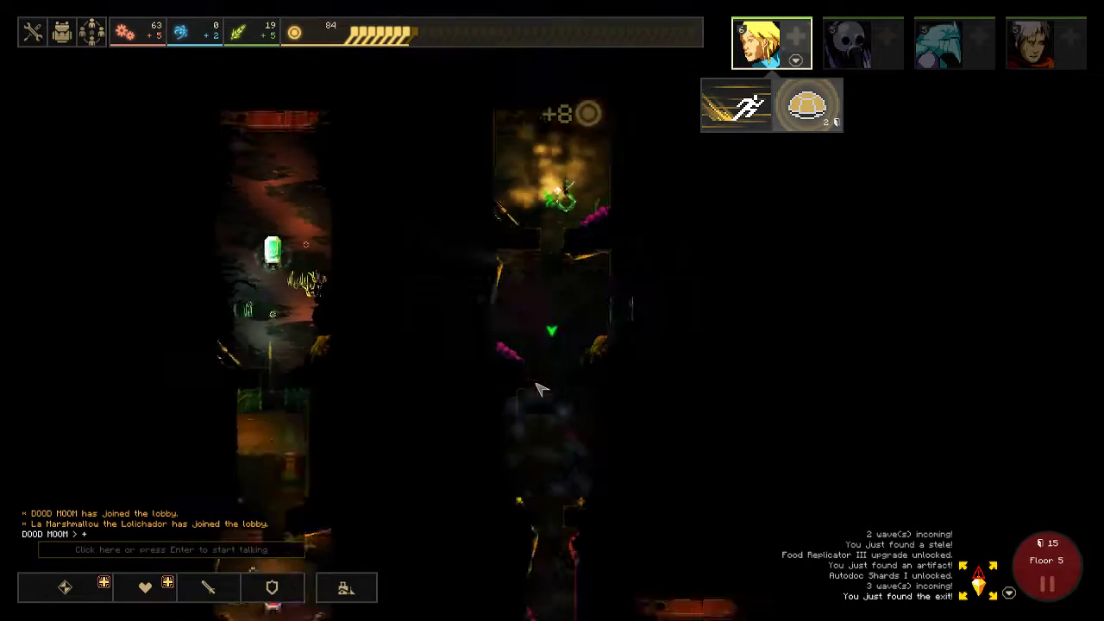
scroll(536, 390, down, 2)
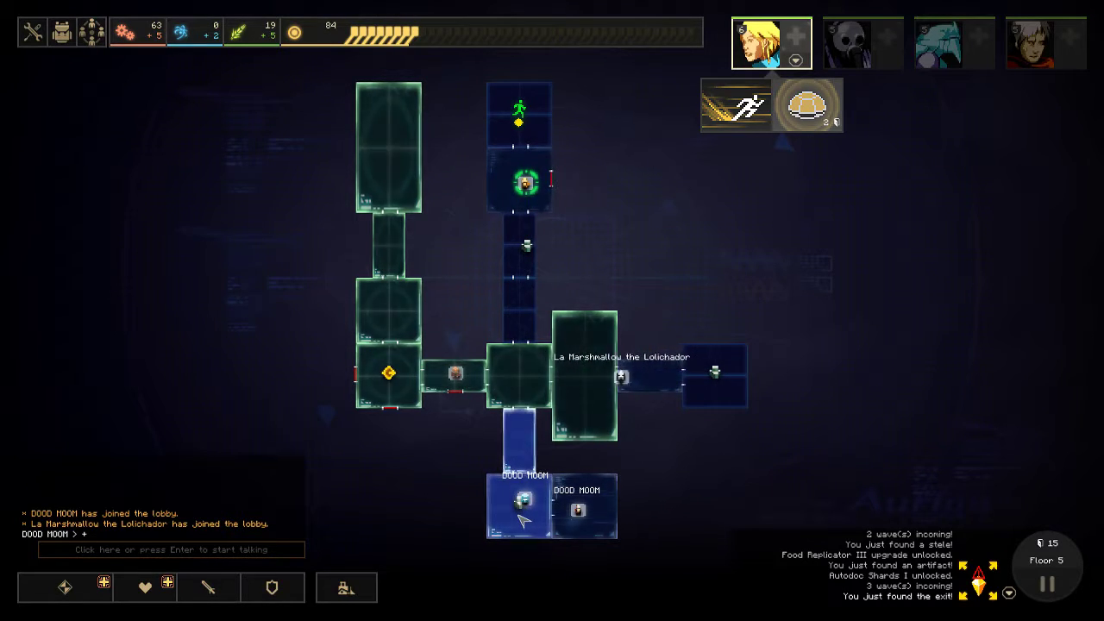
- Check the floor 5 map, then jump to the room where the heroes gather
key(Tab)
key(Tab)
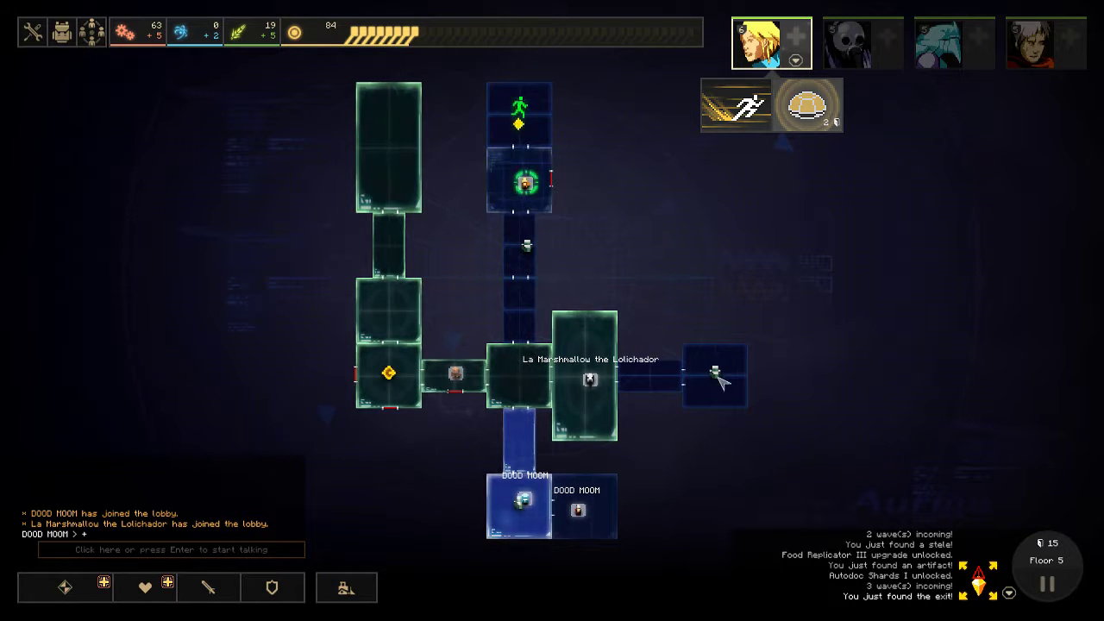
key(Tab)
key(Tab)
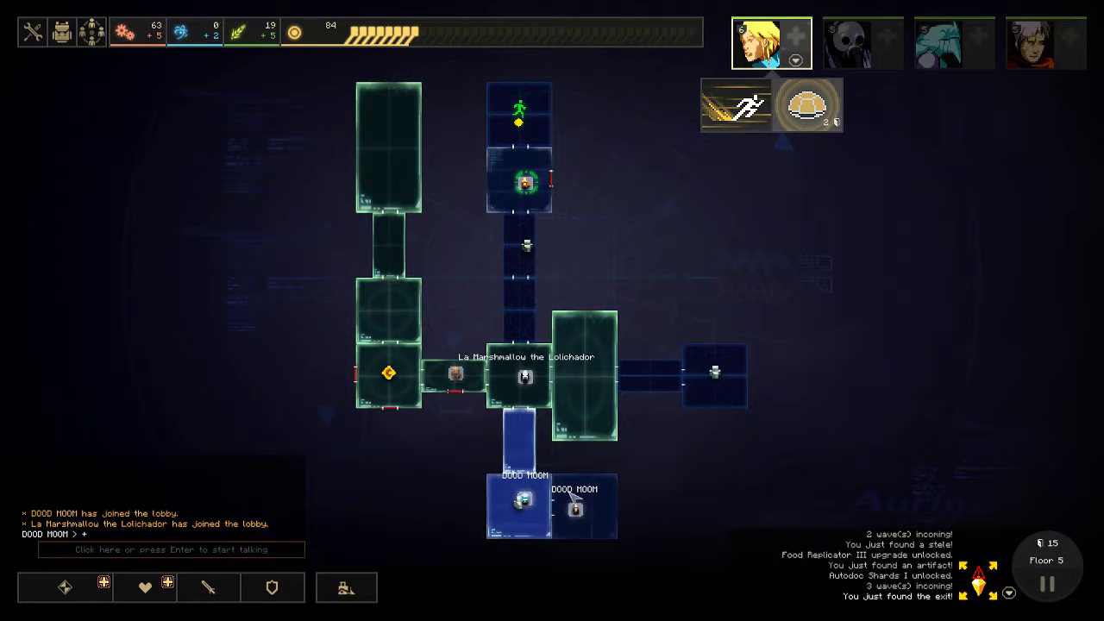
key(Tab)
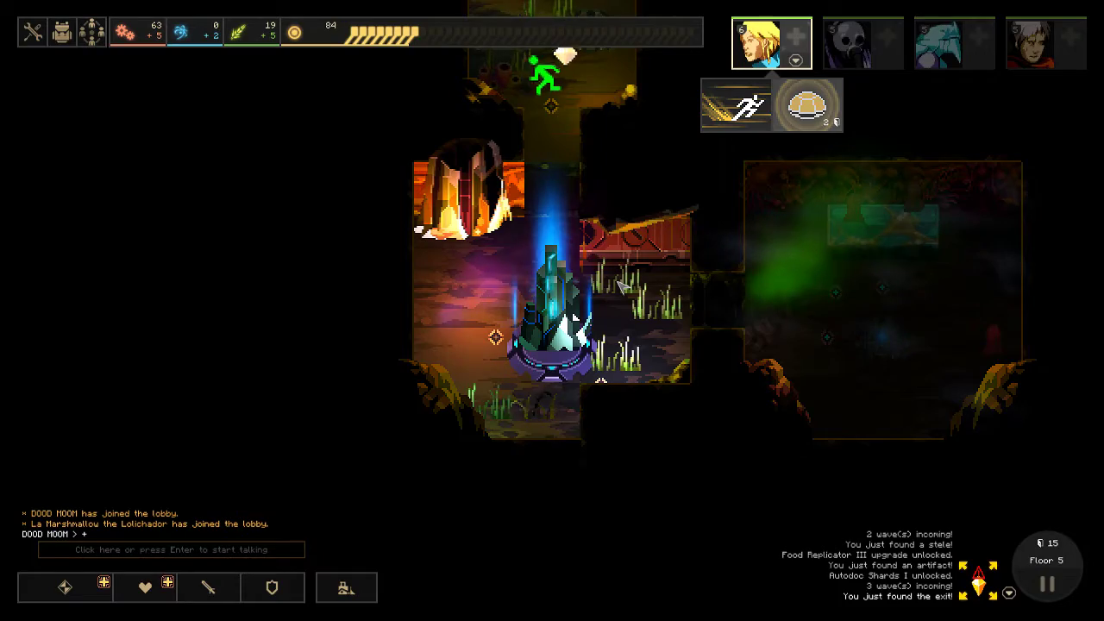
key(1)
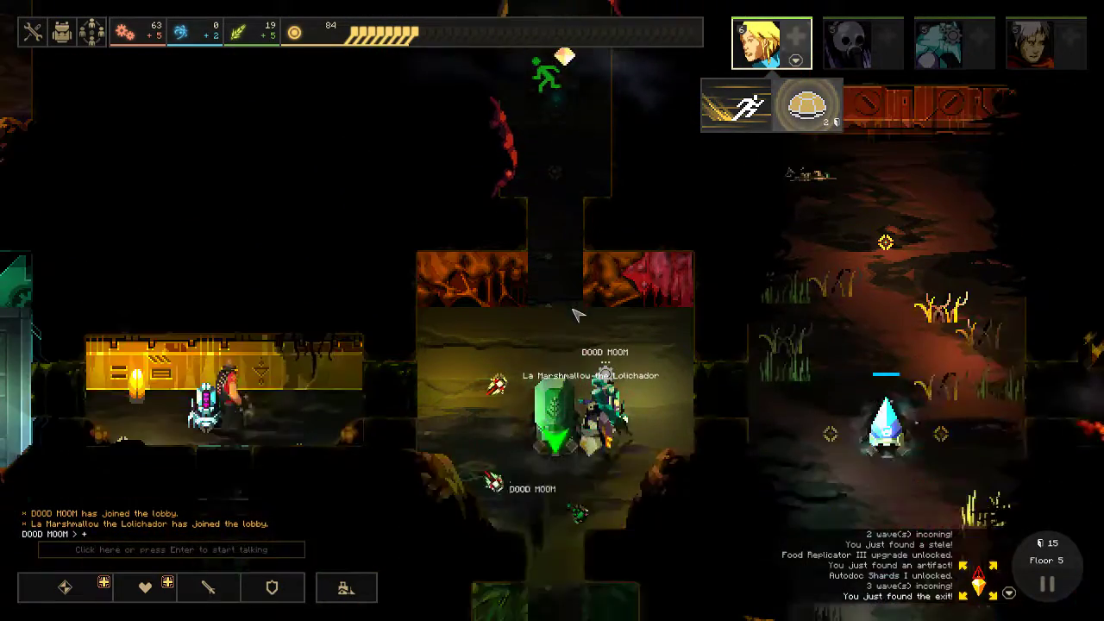
scroll(578, 315, down, 2)
scroll(578, 314, down, 2)
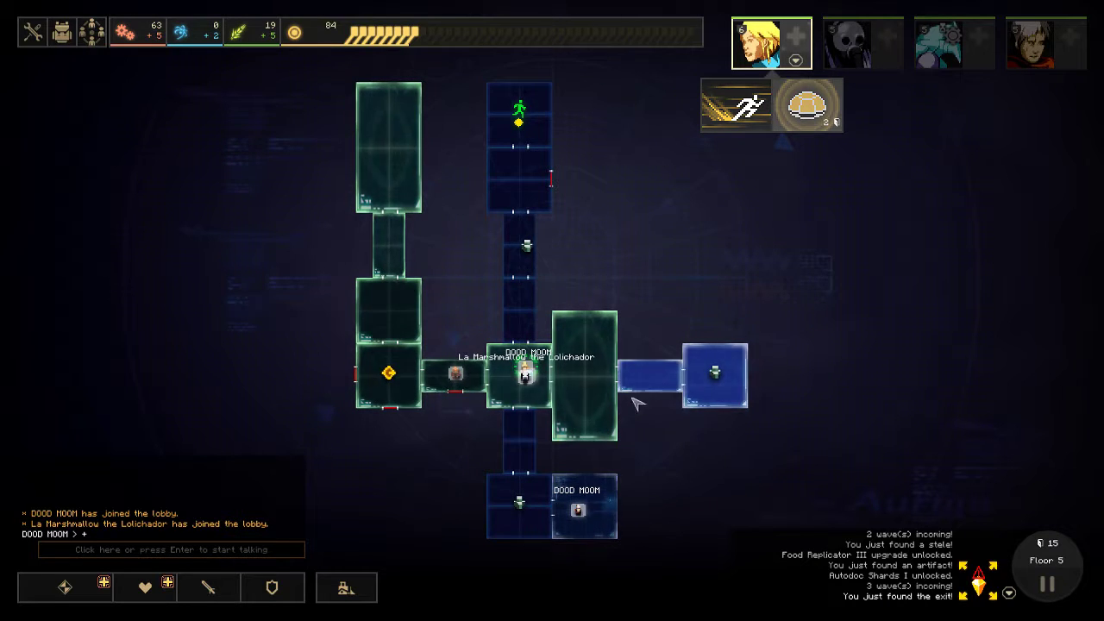
scroll(524, 378, up, 1)
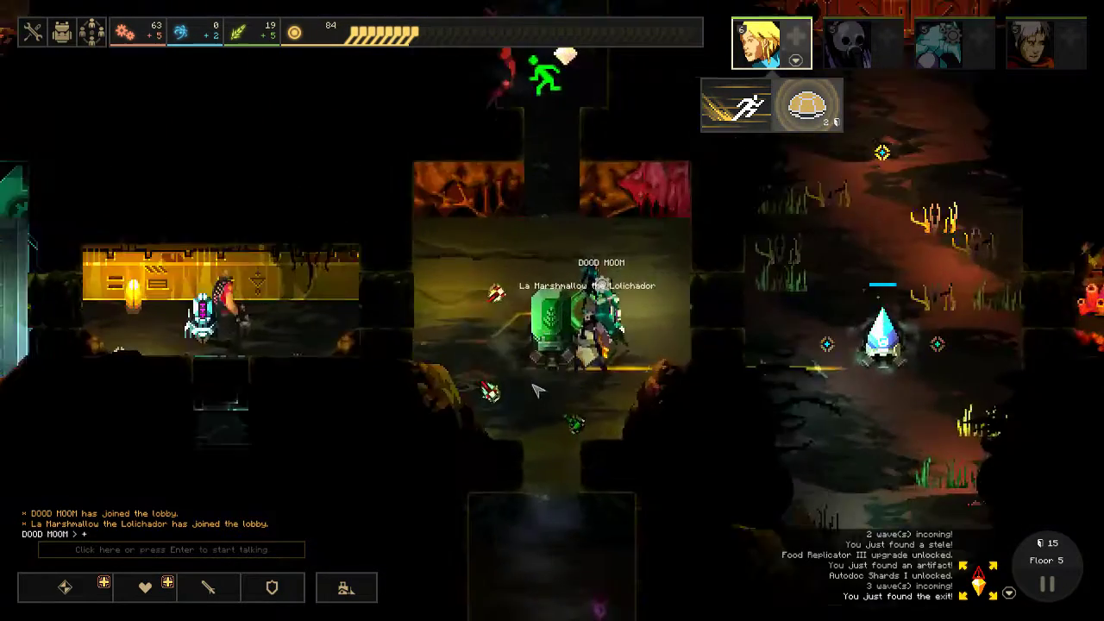
scroll(572, 393, up, 1)
scroll(571, 393, up, 1)
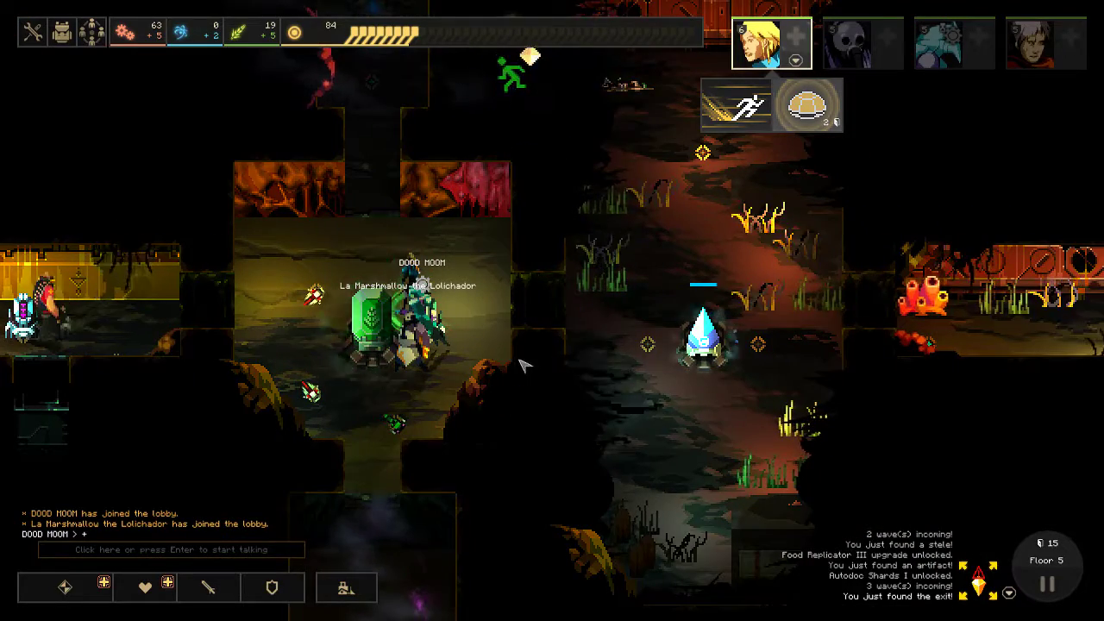
- Pan around the generator room and send the blonde hero up into the room beside the closed door
key(Left)
key(Down)
key(Down)
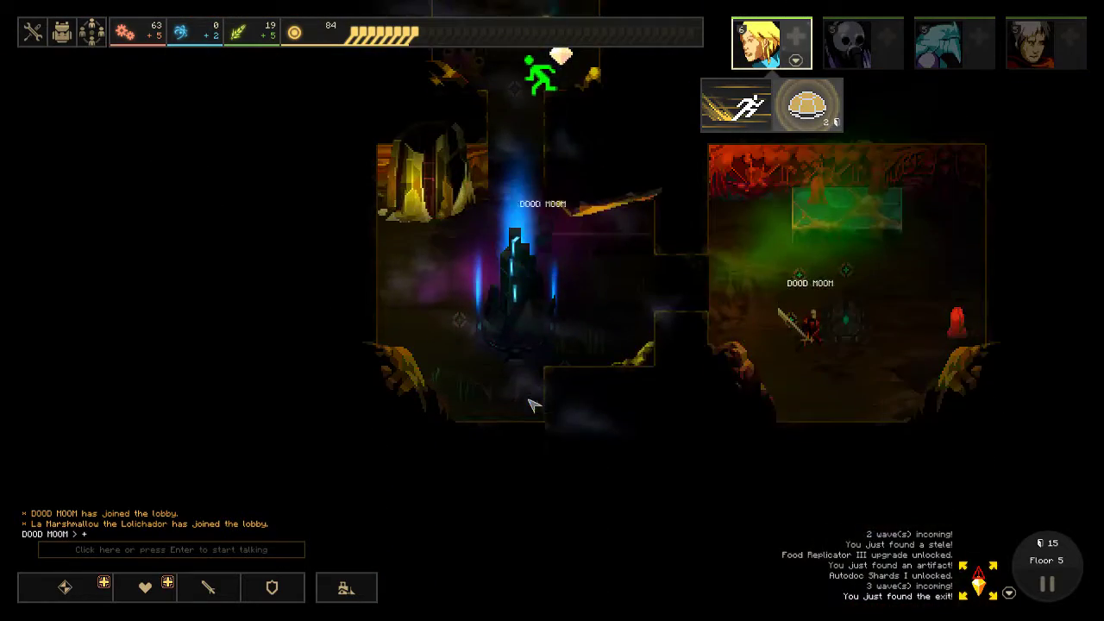
key(Up)
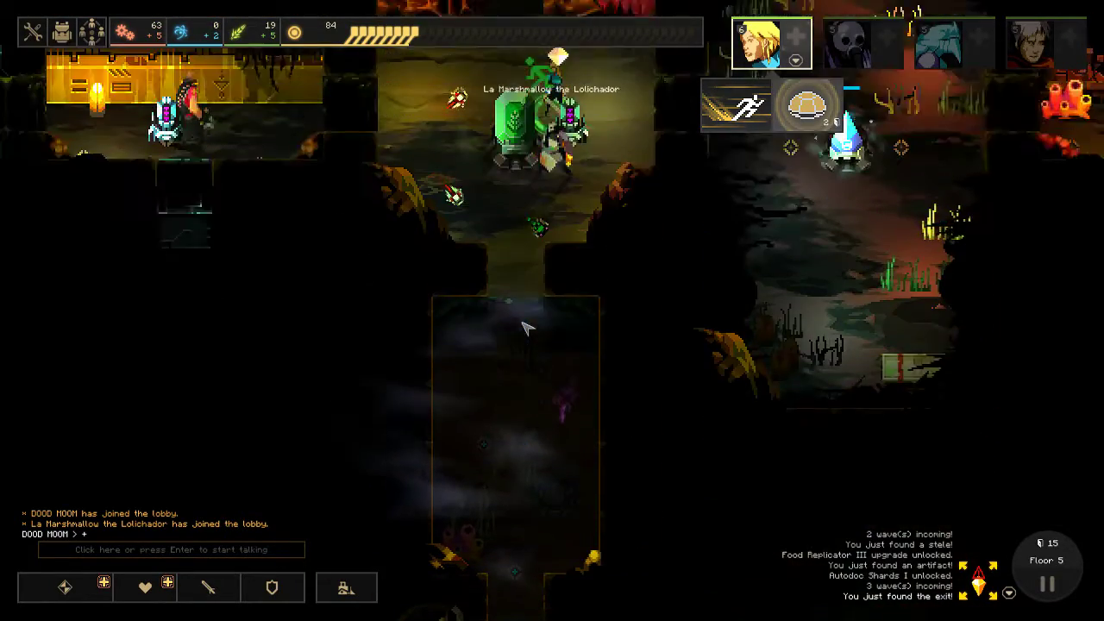
key(Up)
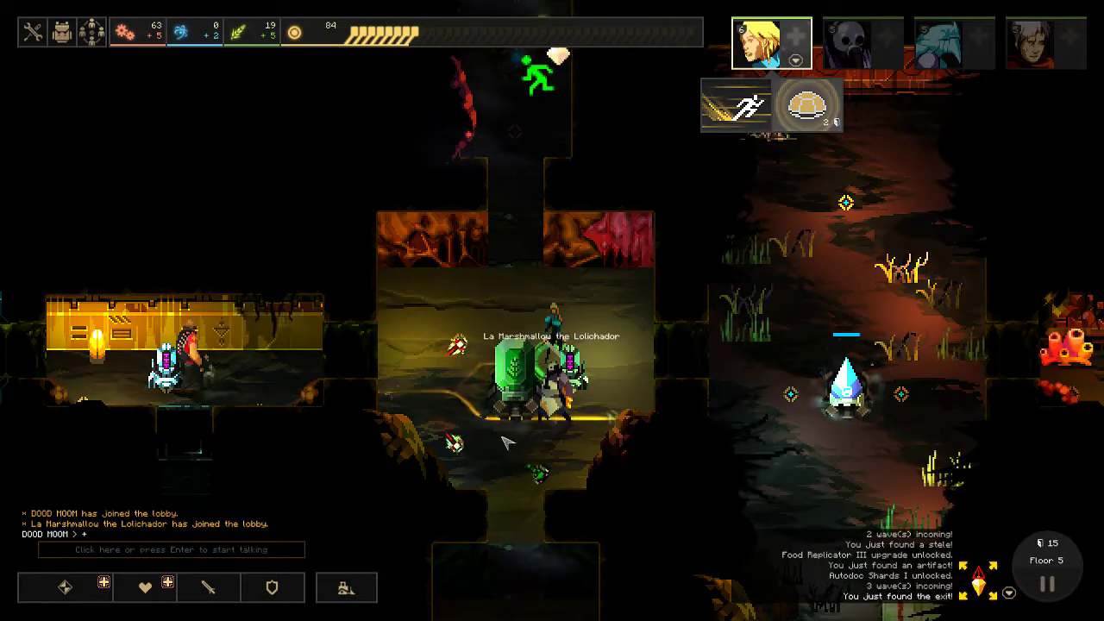
key(Down)
key(Down)
right_click(524, 367)
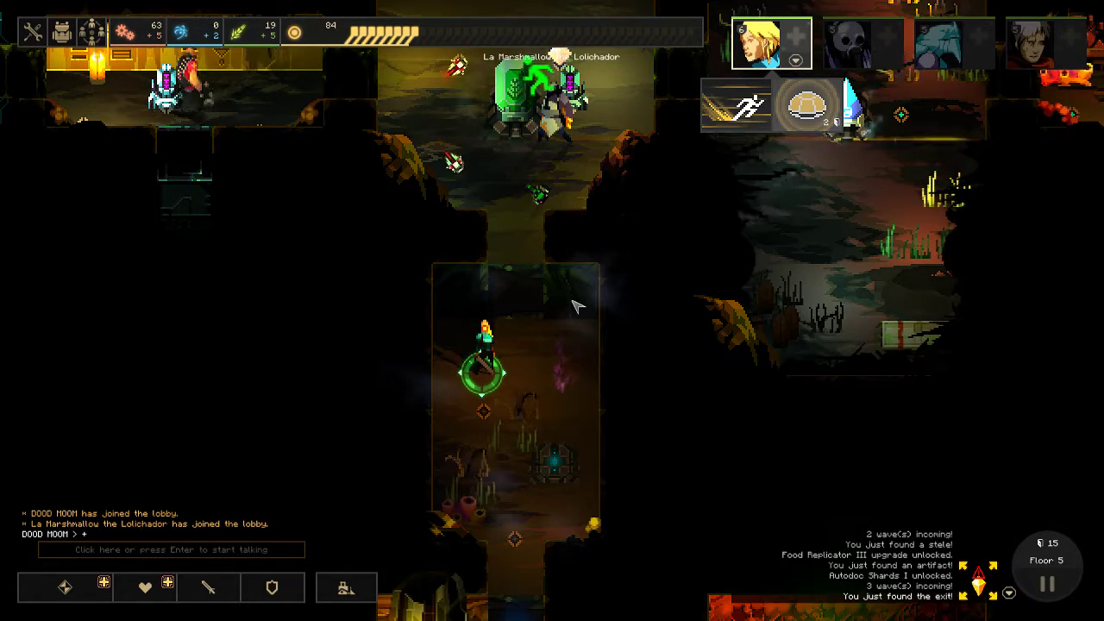
scroll(554, 338, down, 3)
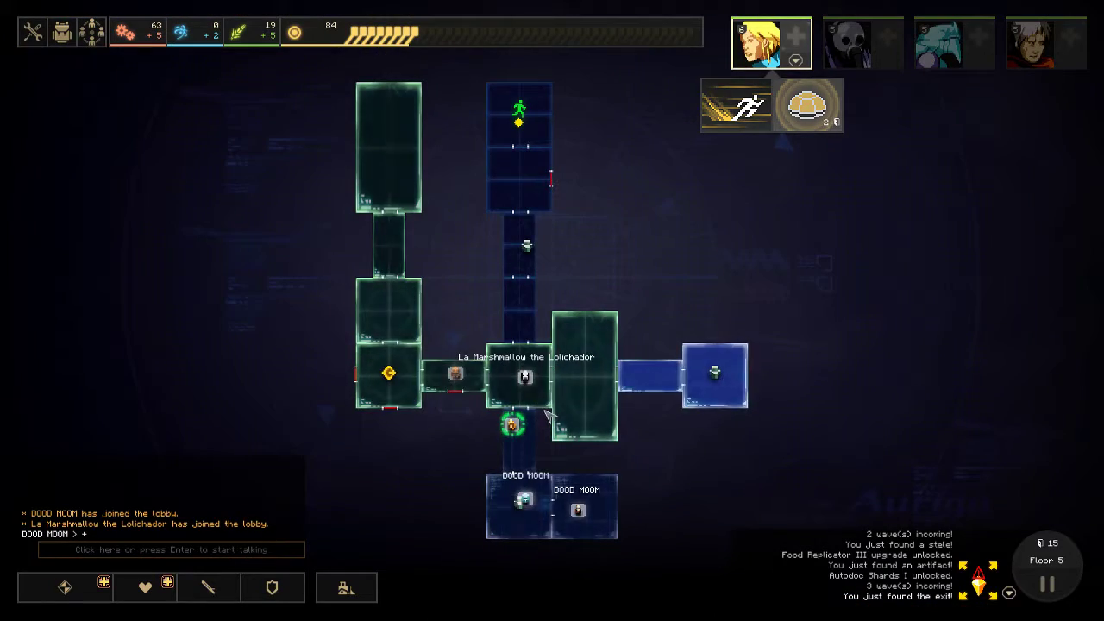
scroll(518, 420, up, 3)
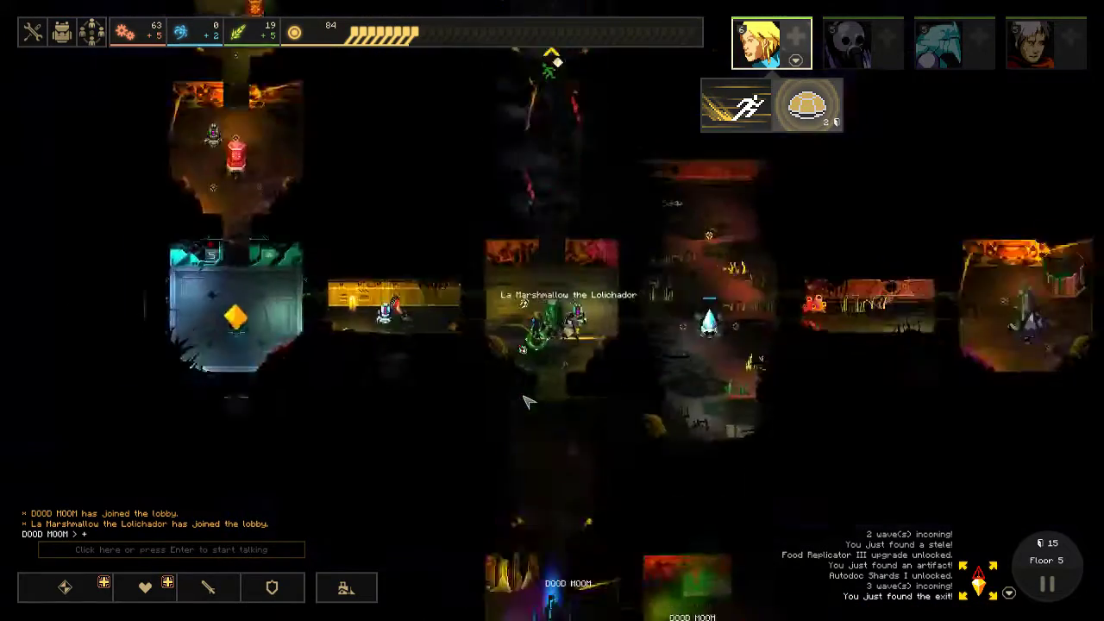
scroll(525, 410, down, 1)
scroll(521, 408, down, 1)
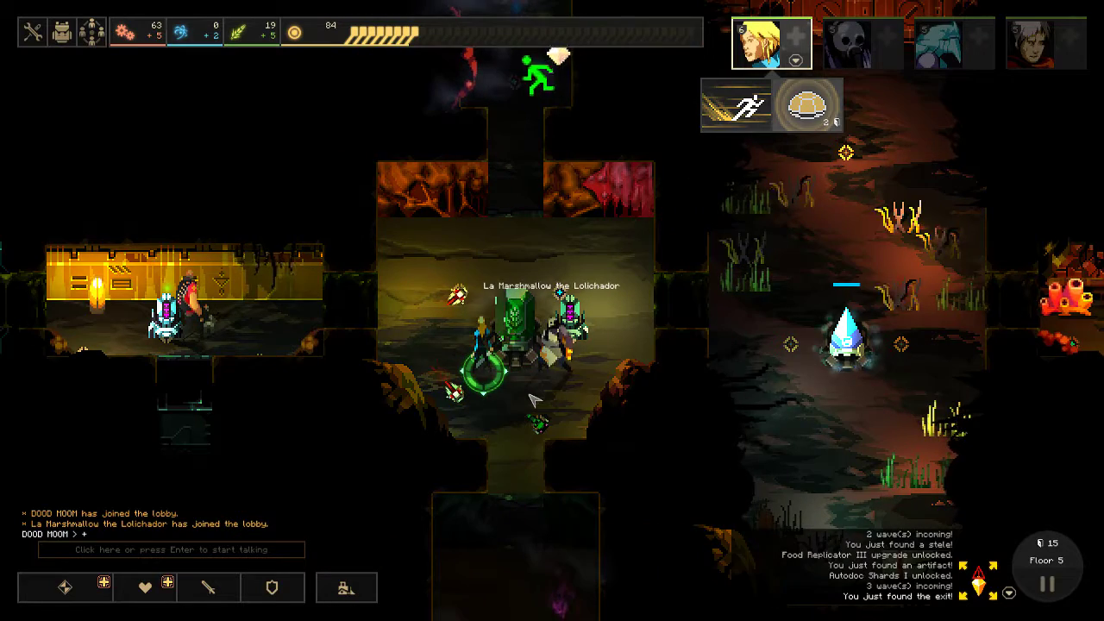
scroll(534, 403, down, 2)
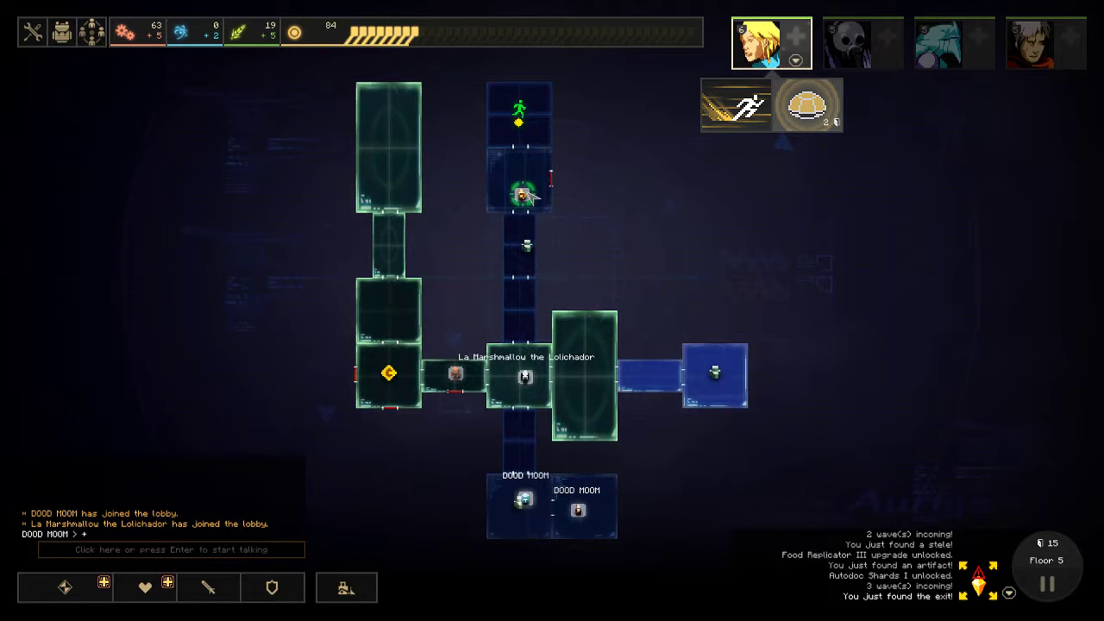
scroll(545, 185, up, 2)
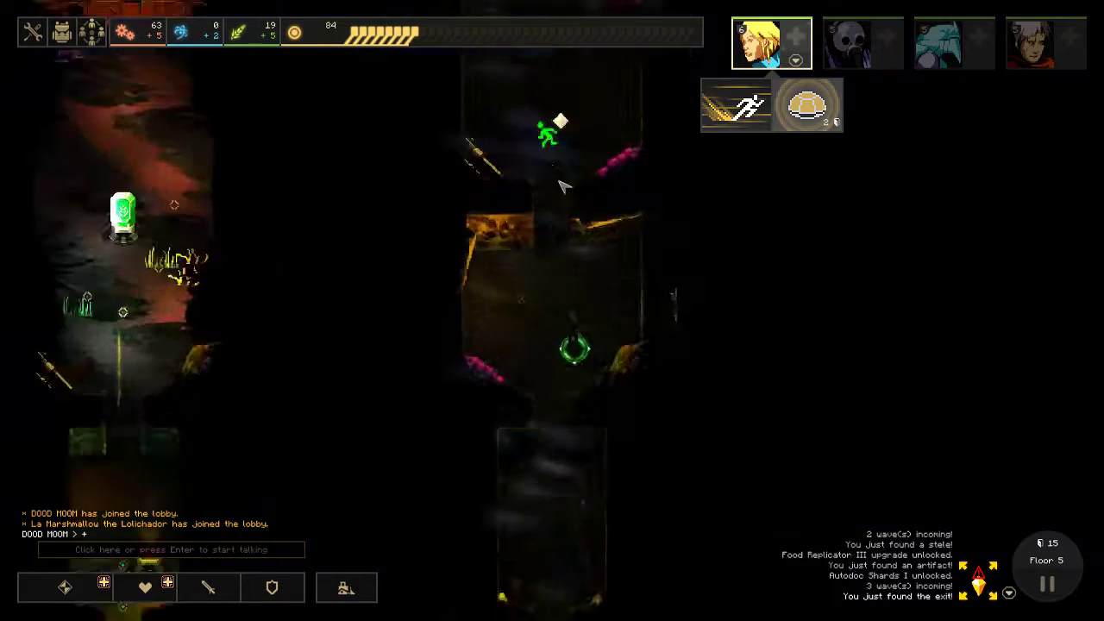
key(d)
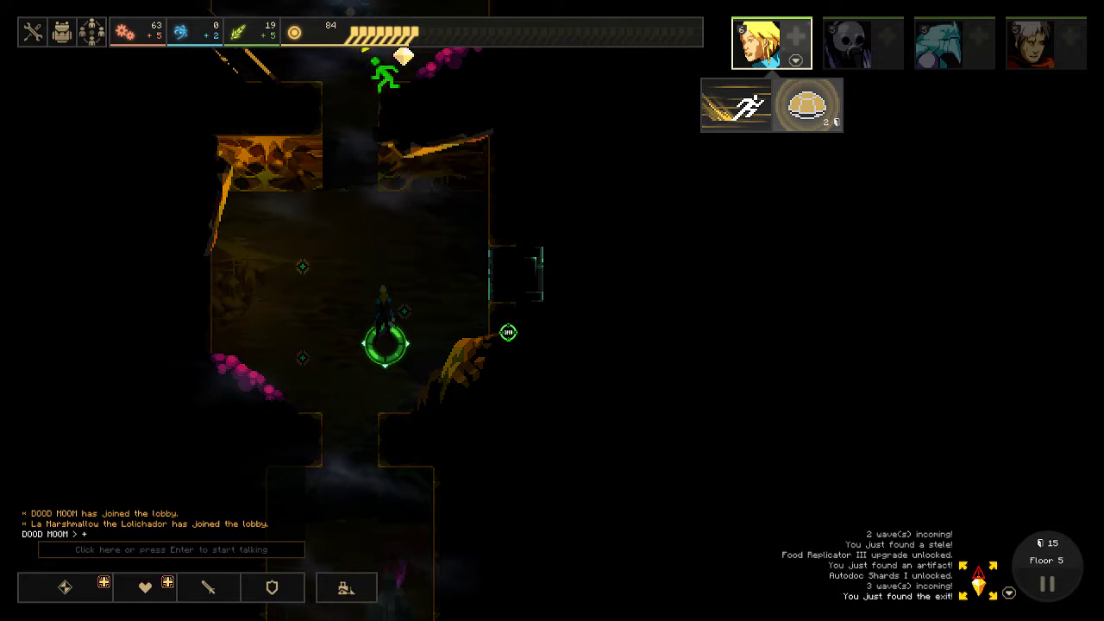
key(w)
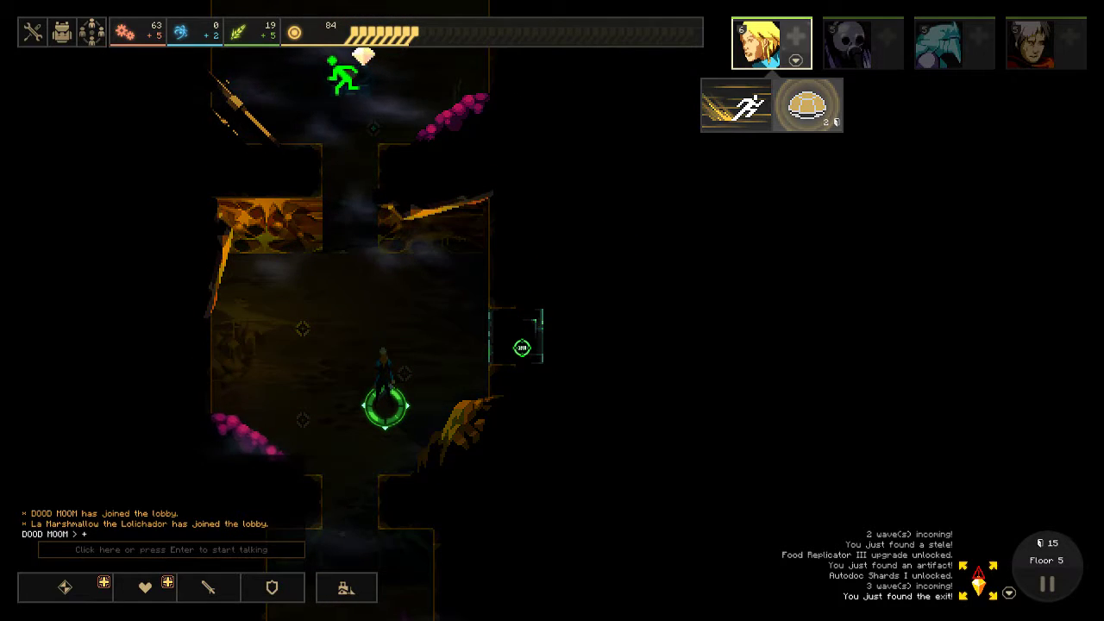
scroll(457, 397, down, 2)
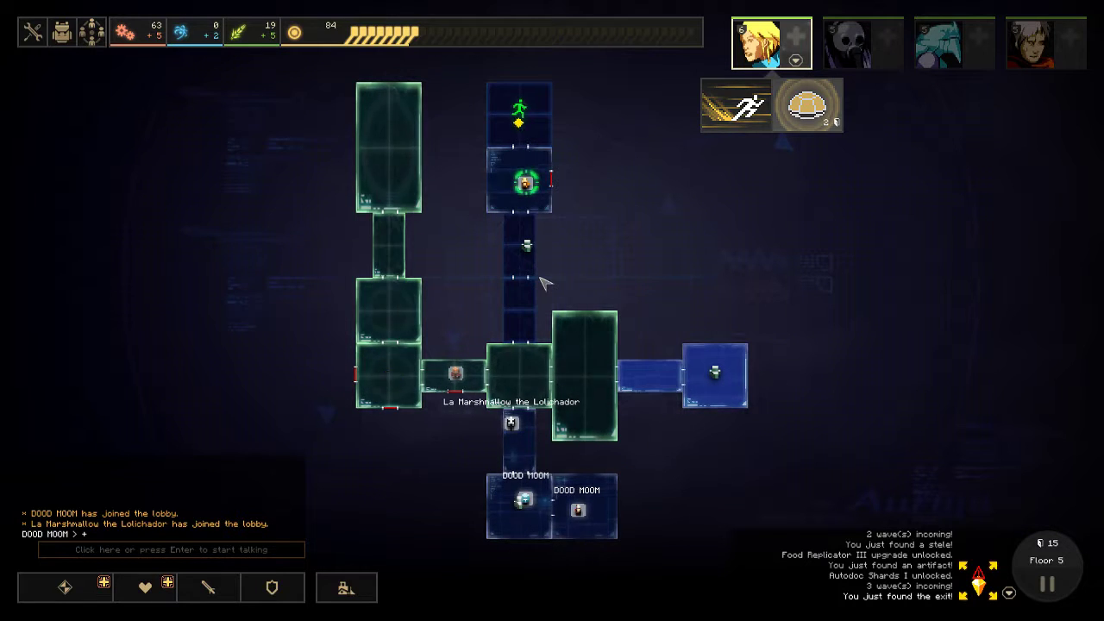
scroll(557, 177, up, 2)
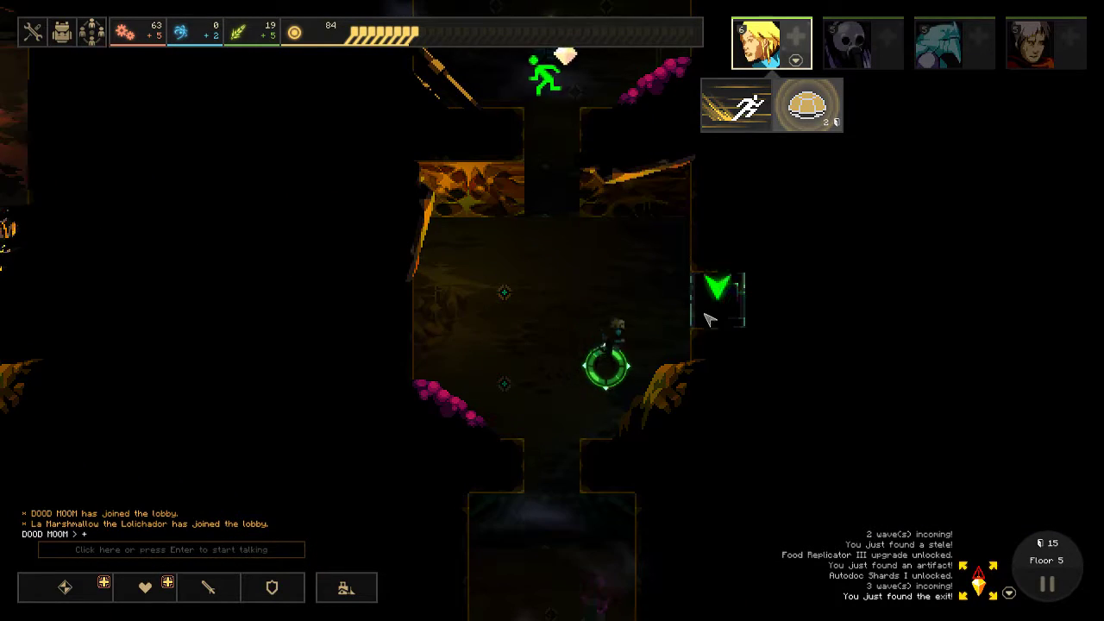
- Open the door beside the hero and send the hero into the room to the left
click(707, 306)
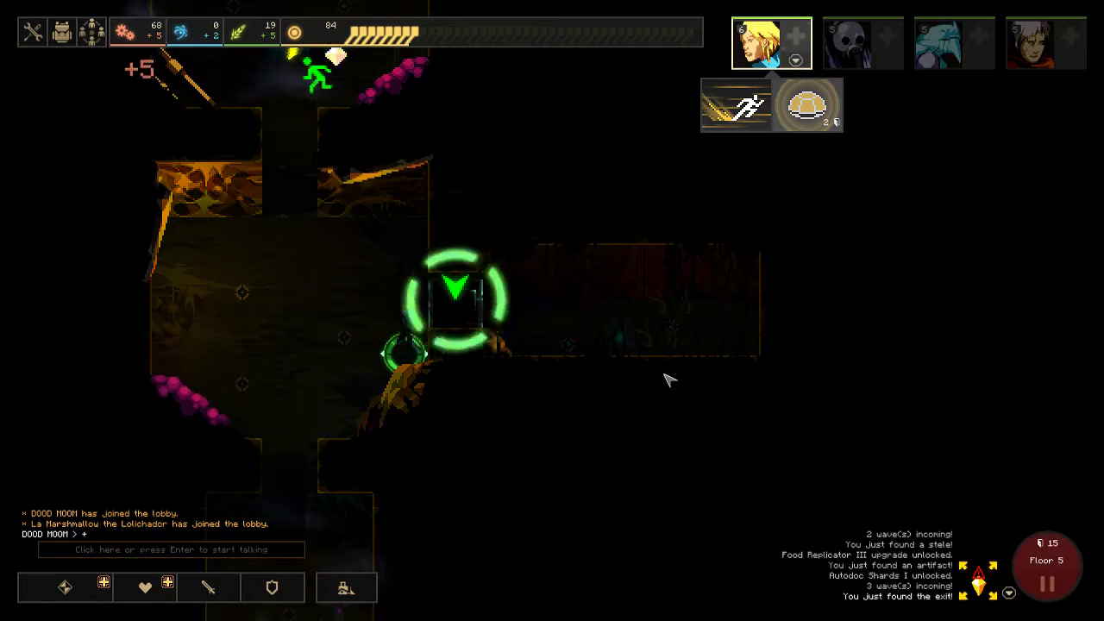
click(348, 351)
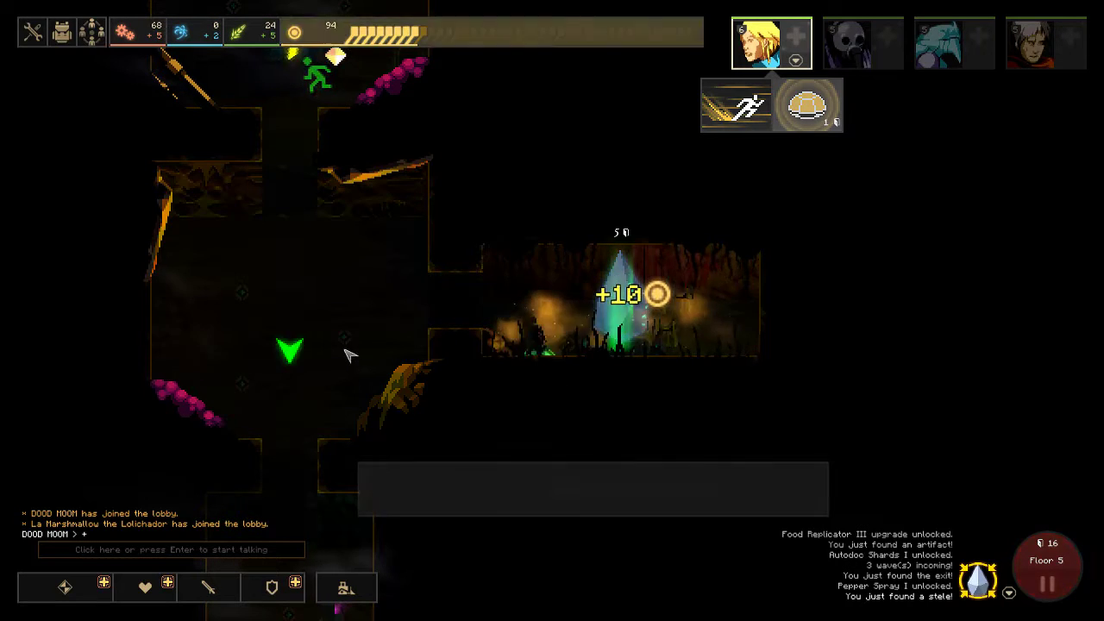
scroll(332, 369, down, 2)
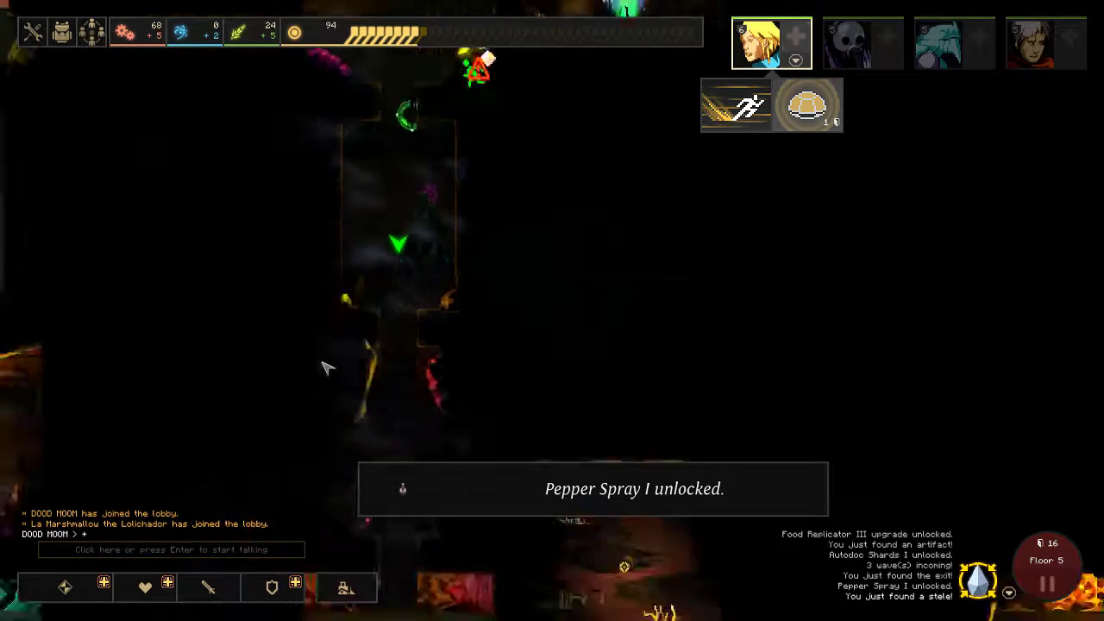
scroll(332, 369, down, 2)
scroll(529, 240, up, 2)
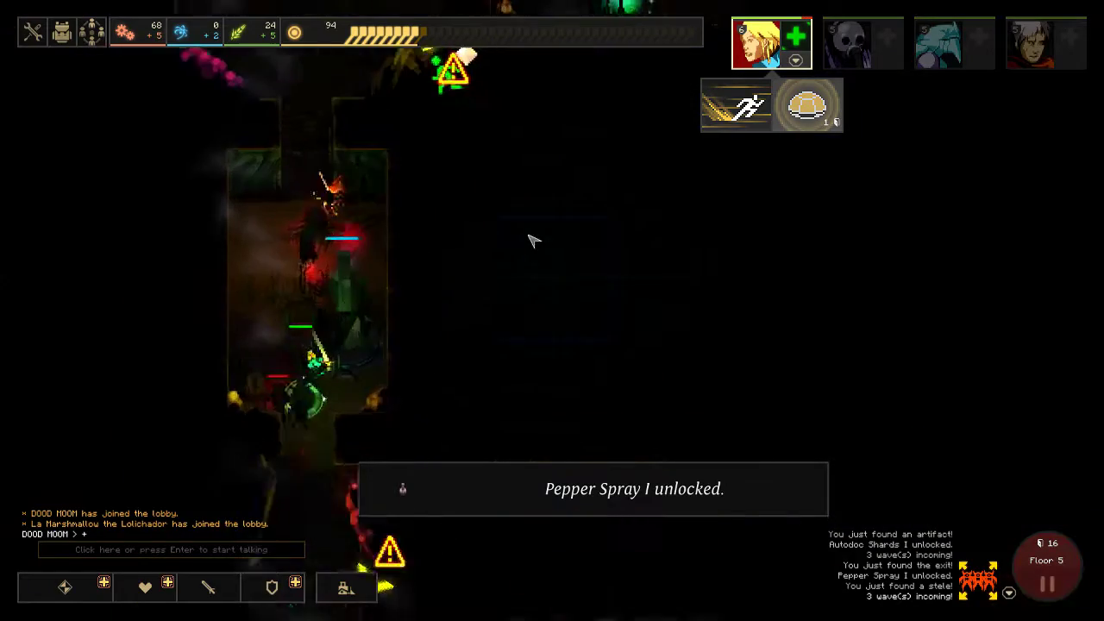
key(a)
key(s)
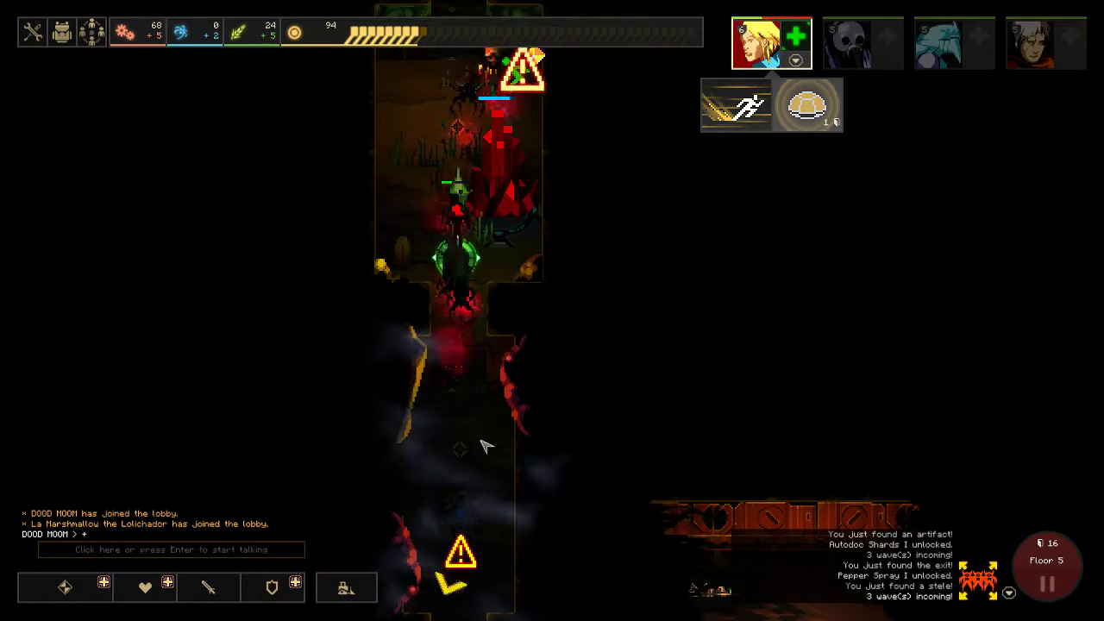
- Move the hero down to the crystal room, try resting, and collect the T-shirt and HR Manual
key(s)
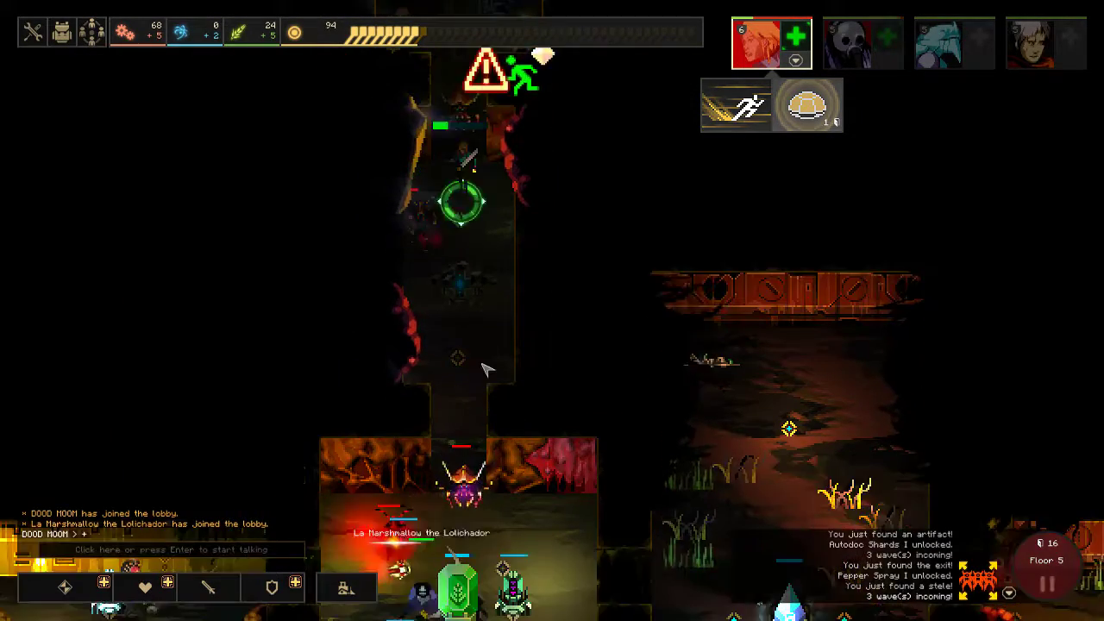
key(s)
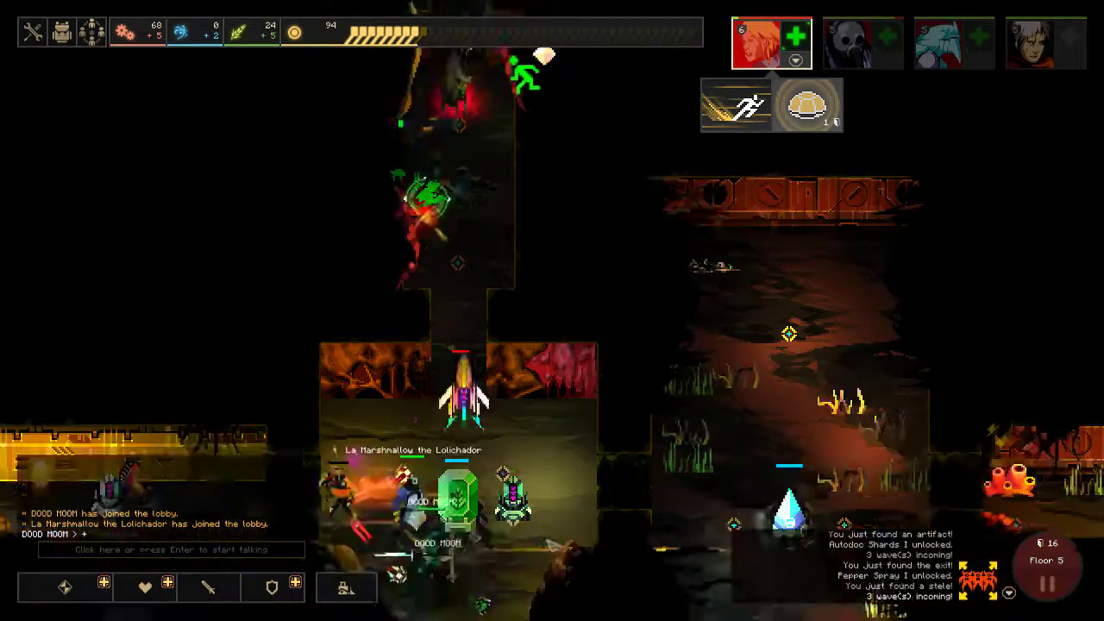
key(d)
key(s)
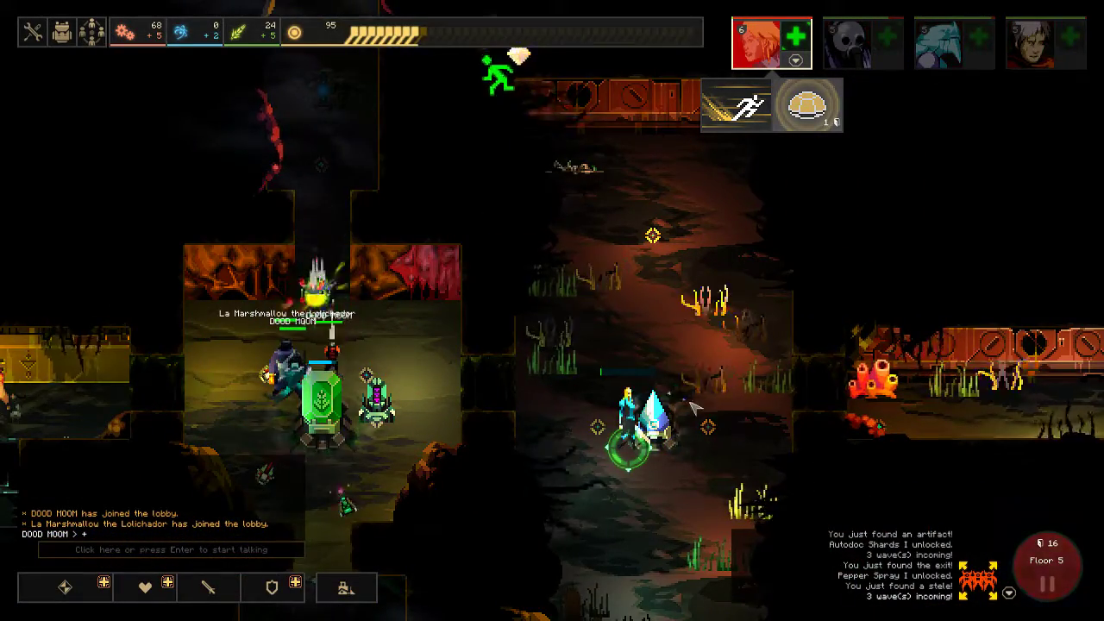
key(h)
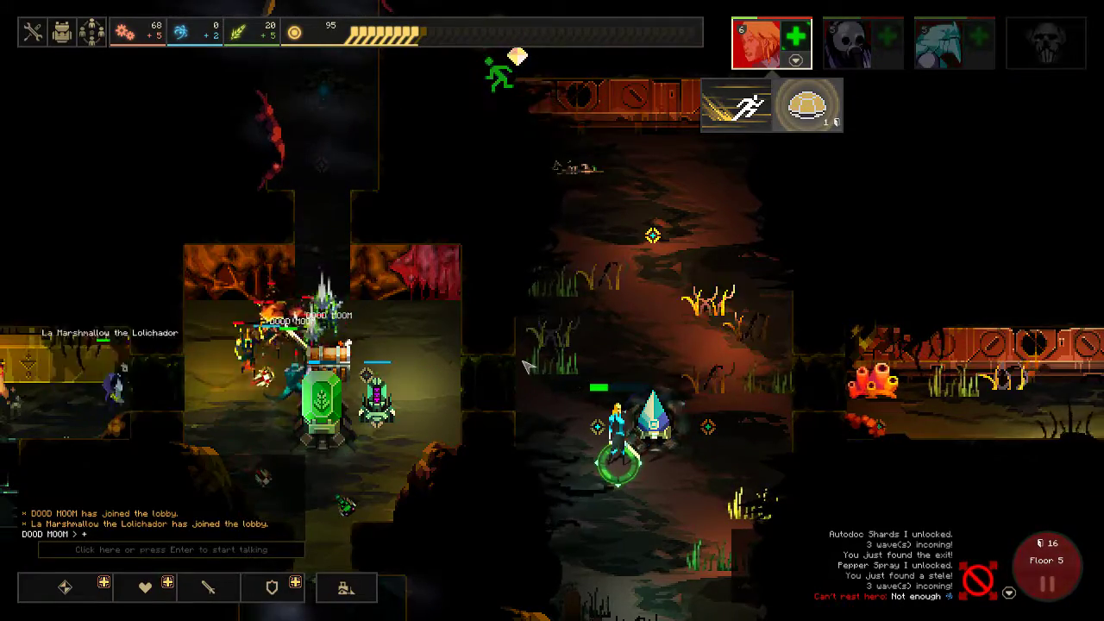
key(a)
key(s)
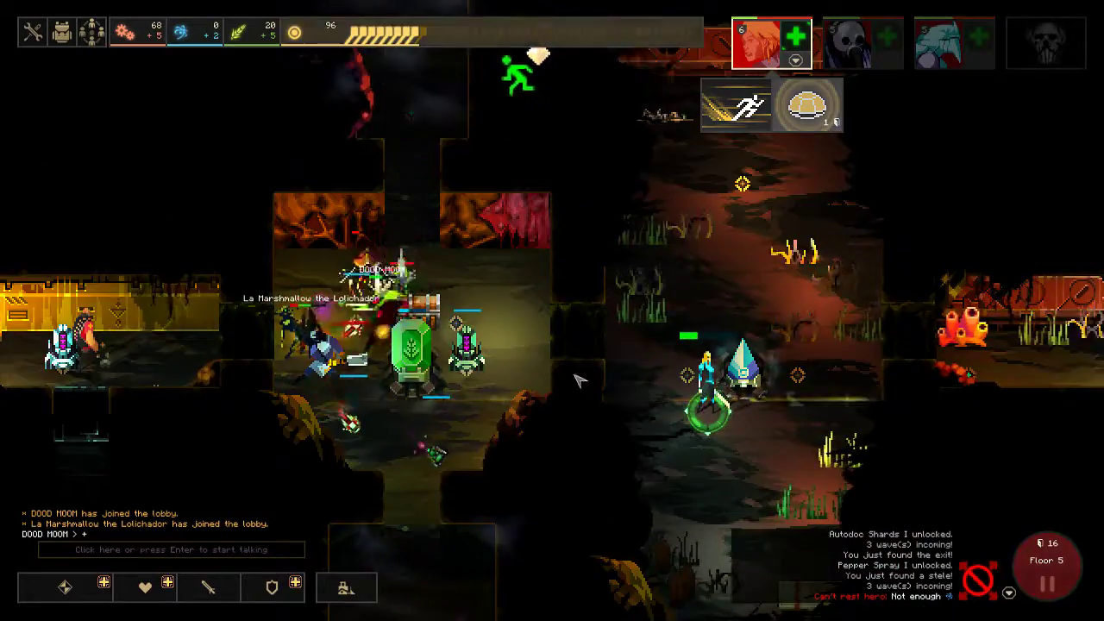
key(a)
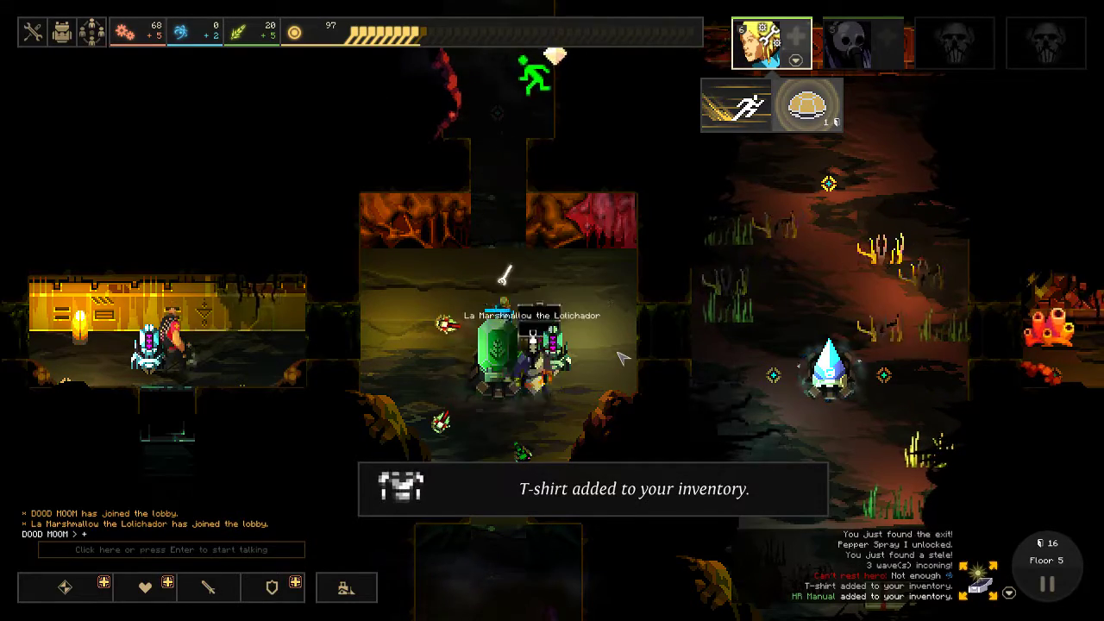
- Send the blonde hero into the left room and decline recruiting Misha
key(i)
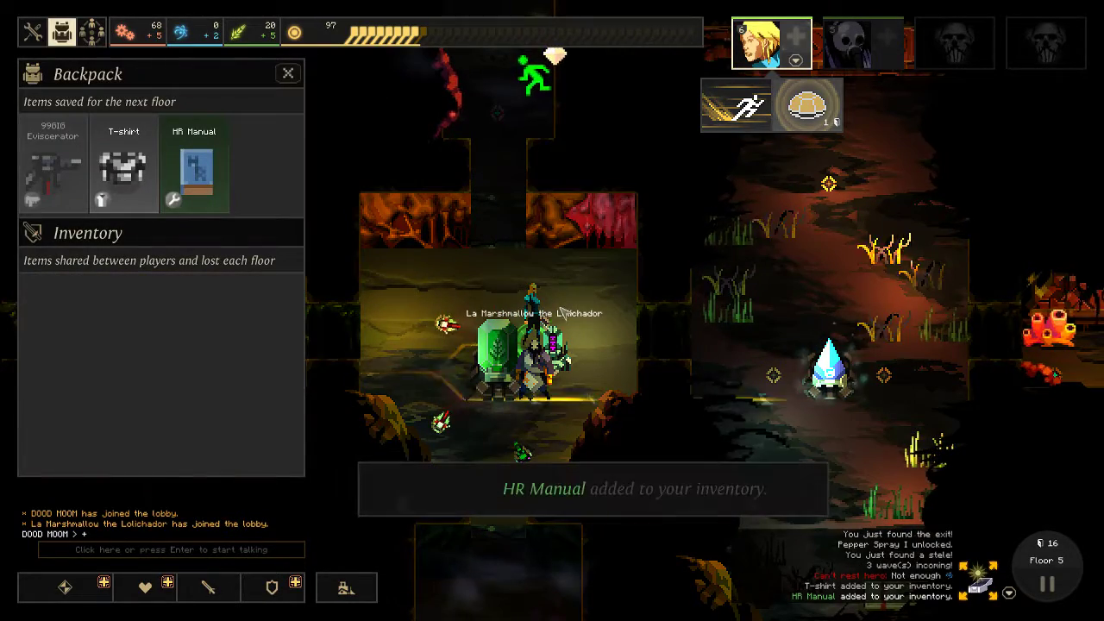
key(i)
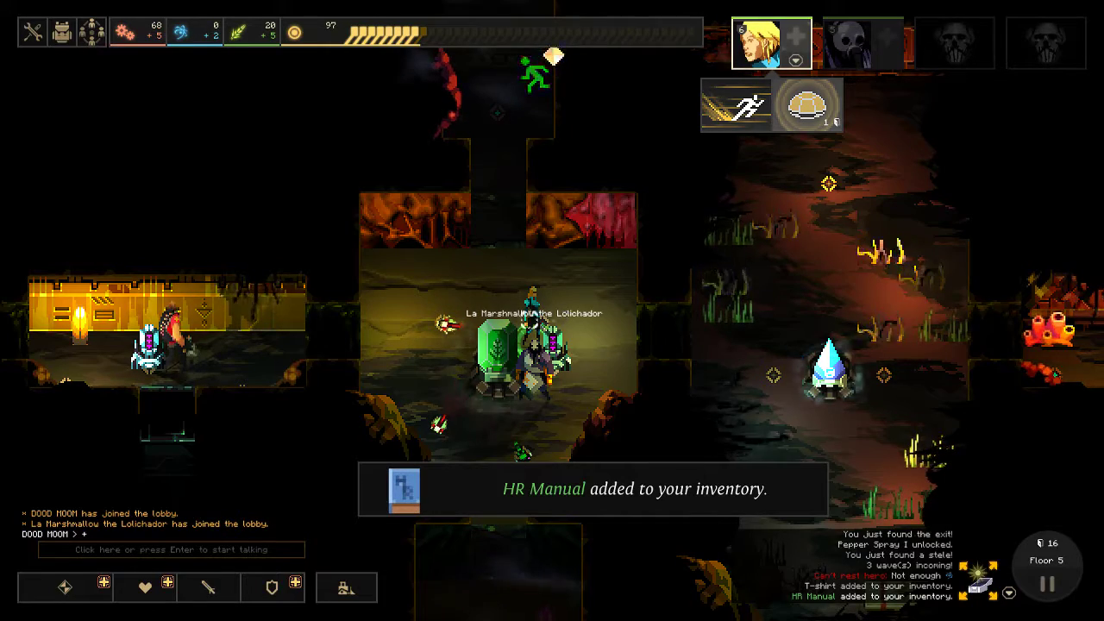
right_click(261, 369)
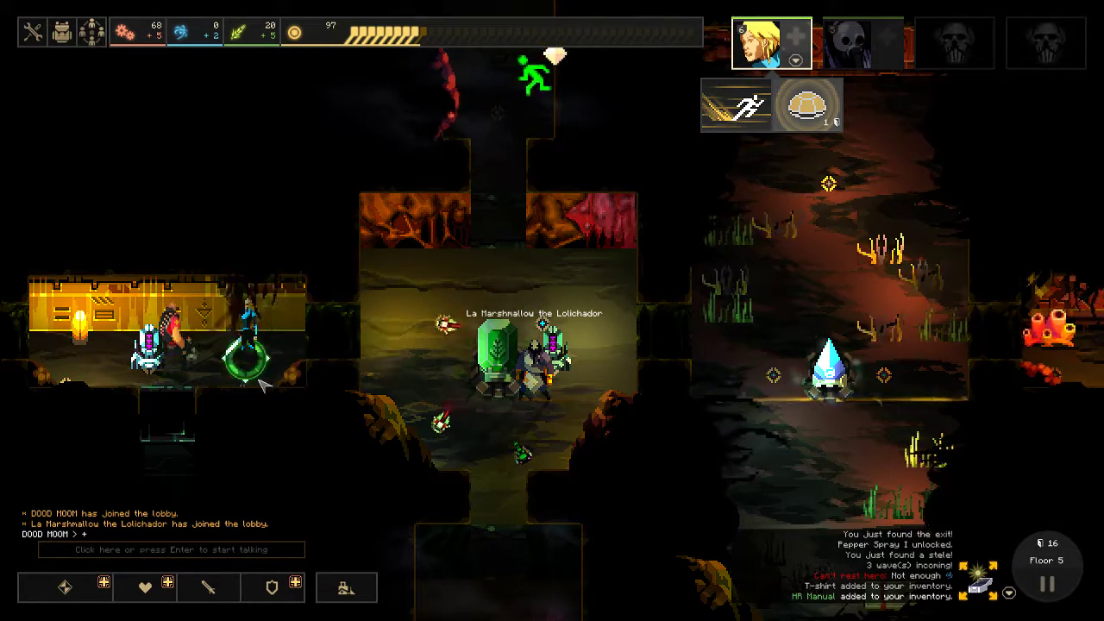
key(a)
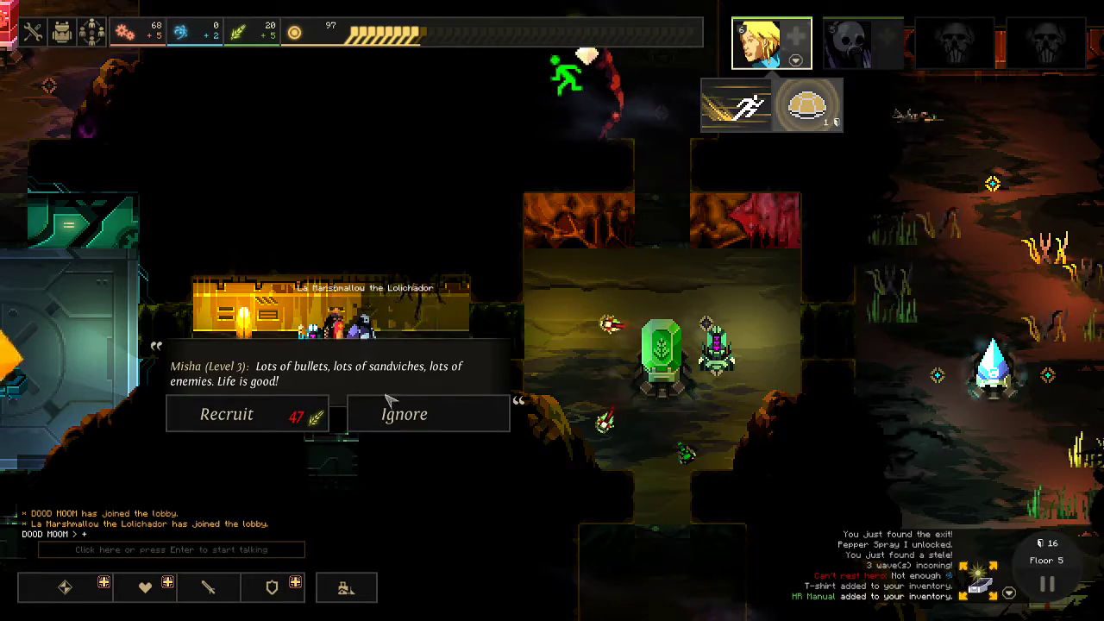
click(405, 412)
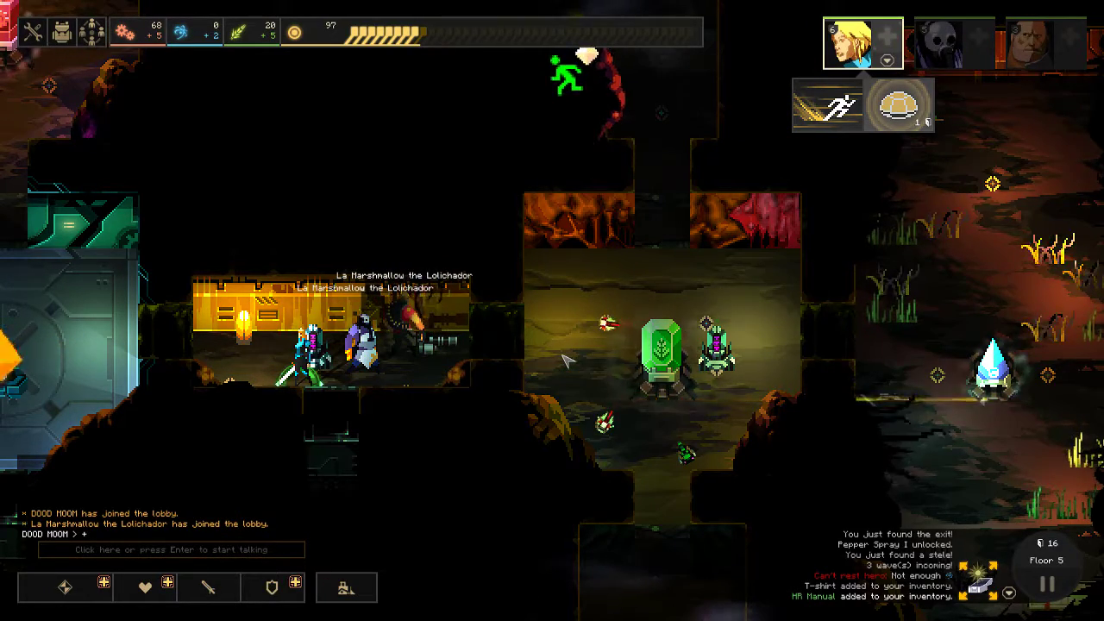
- Move the Eviscerator from the Backpack into the shared Inventory
key(i)
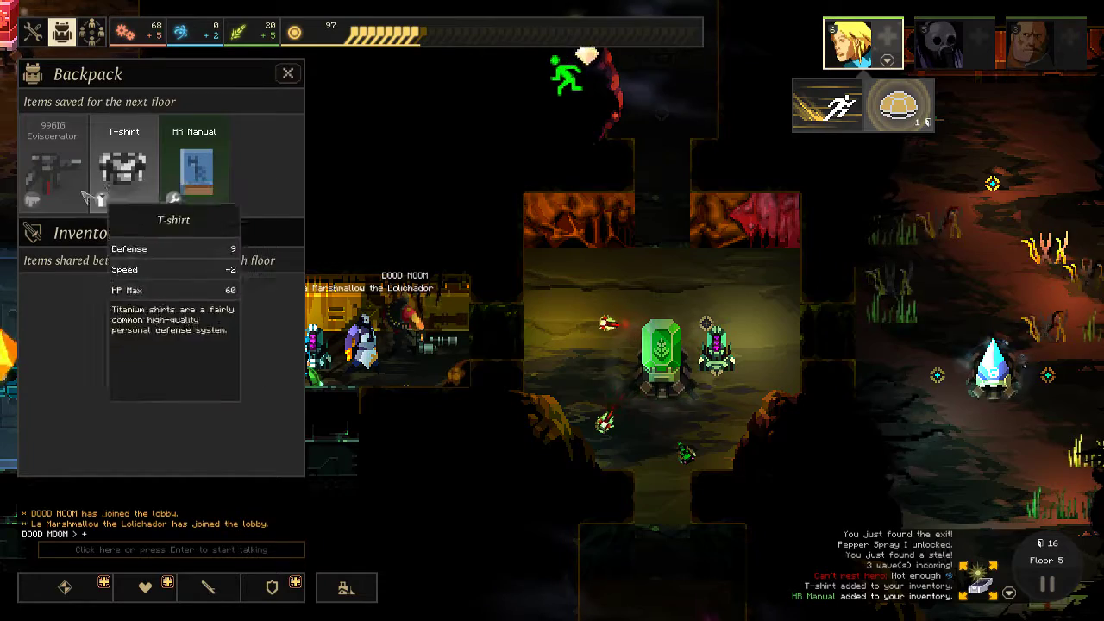
click(60, 334)
mouse_move(53, 166)
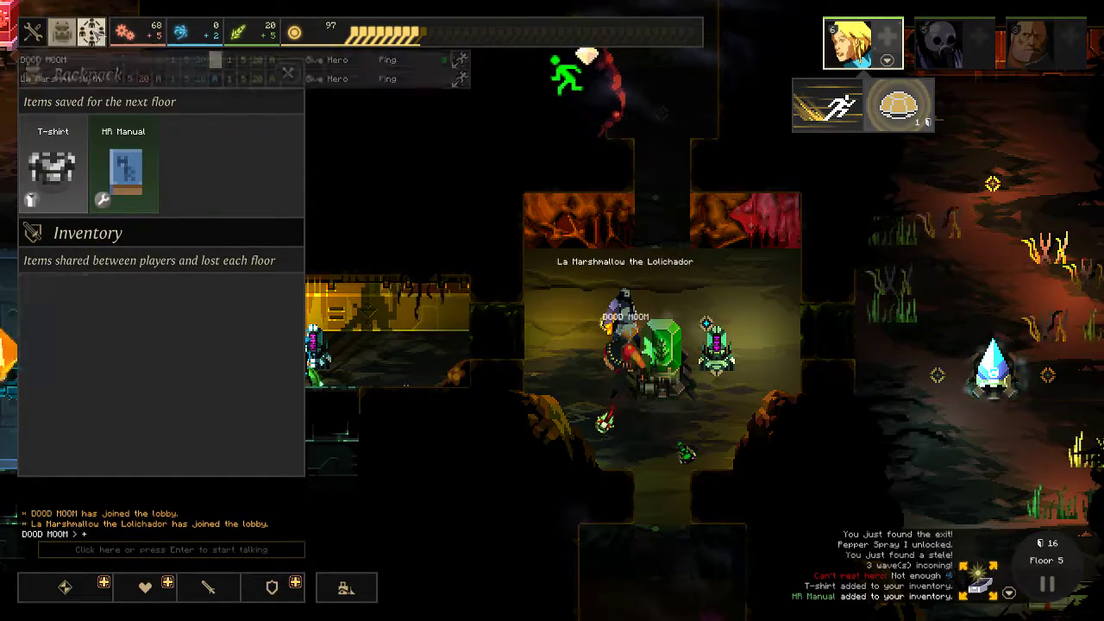
key(Escape)
key(Escape)
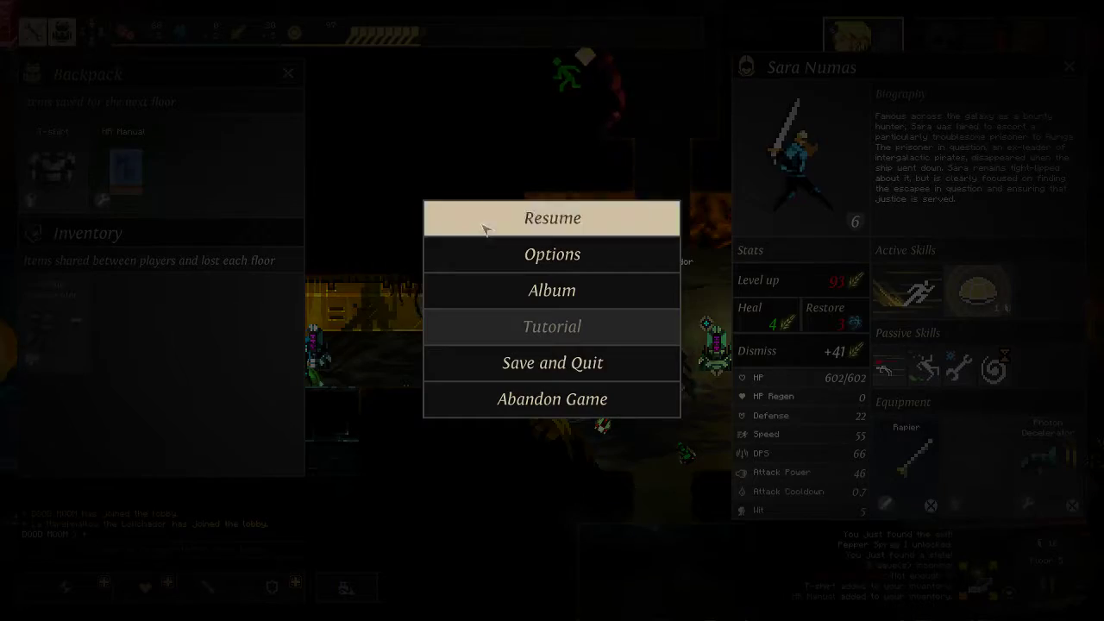
- Resume the game and move the T-shirt and HR Manual into the shared Inventory
click(535, 220)
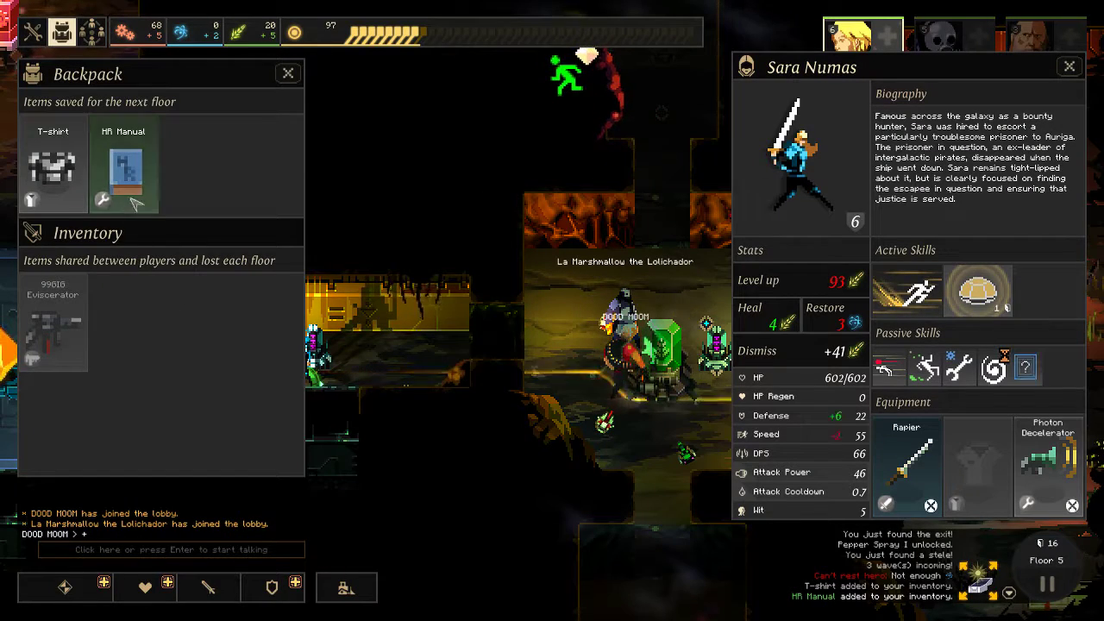
drag(52, 163, 125, 321)
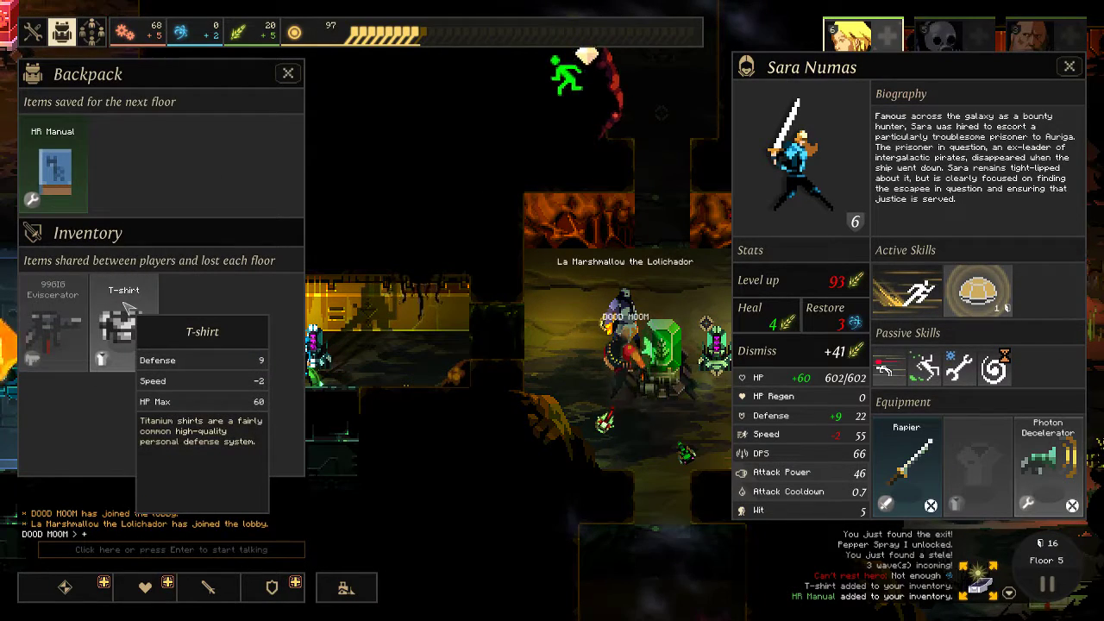
mouse_move(124, 326)
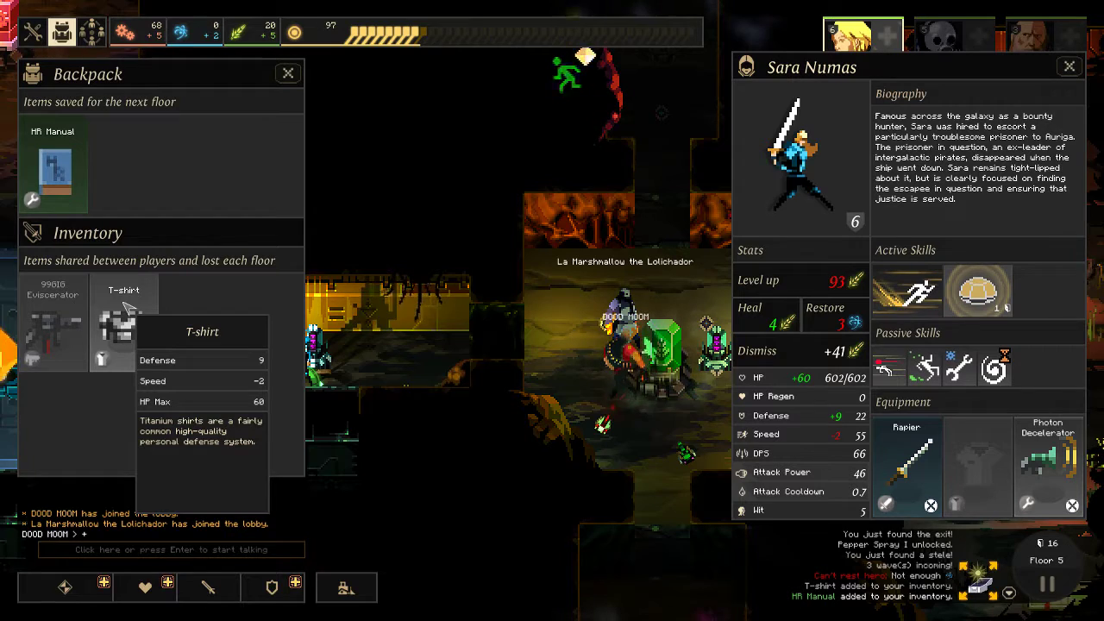
key(d)
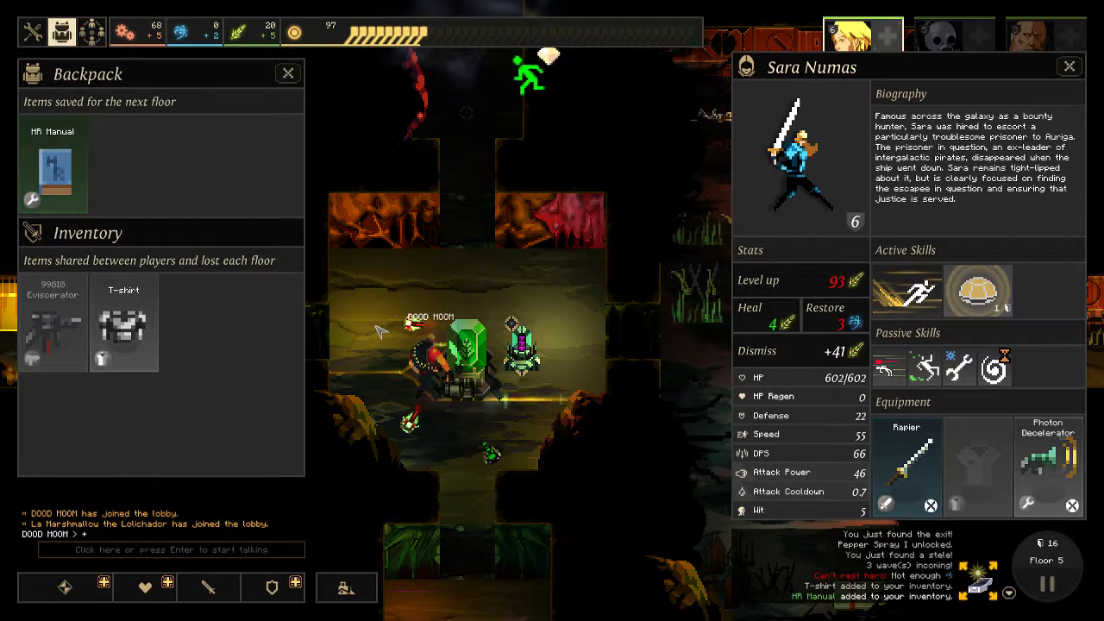
mouse_move(55, 169)
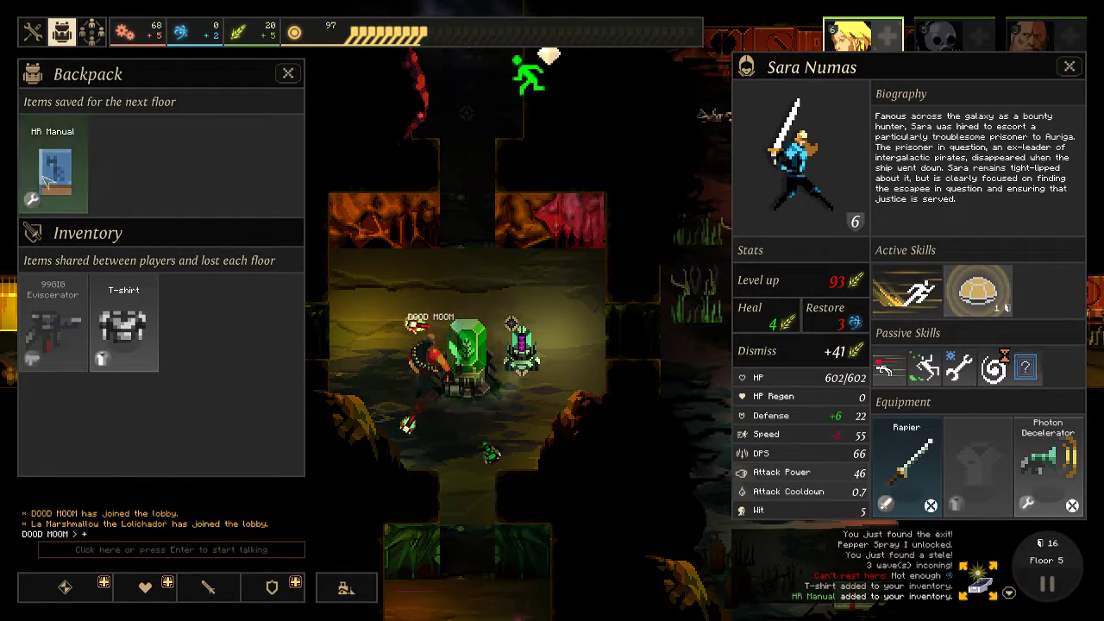
drag(45, 181, 193, 332)
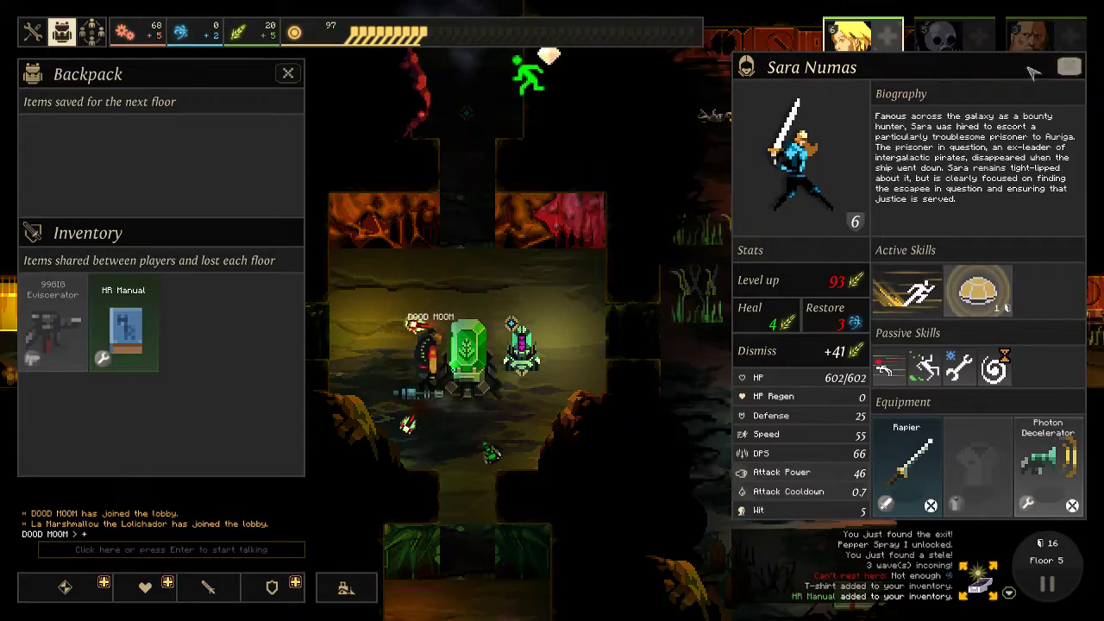
- Show the whole floor map and read the stele room's effects
key(Escape)
key(Escape)
key(m)
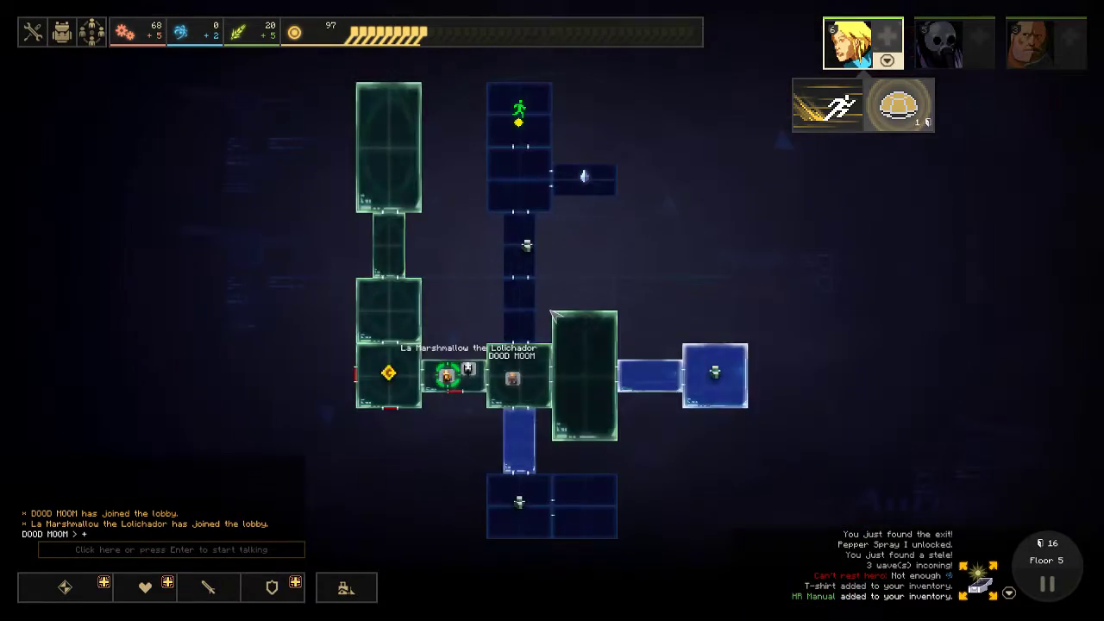
key(m)
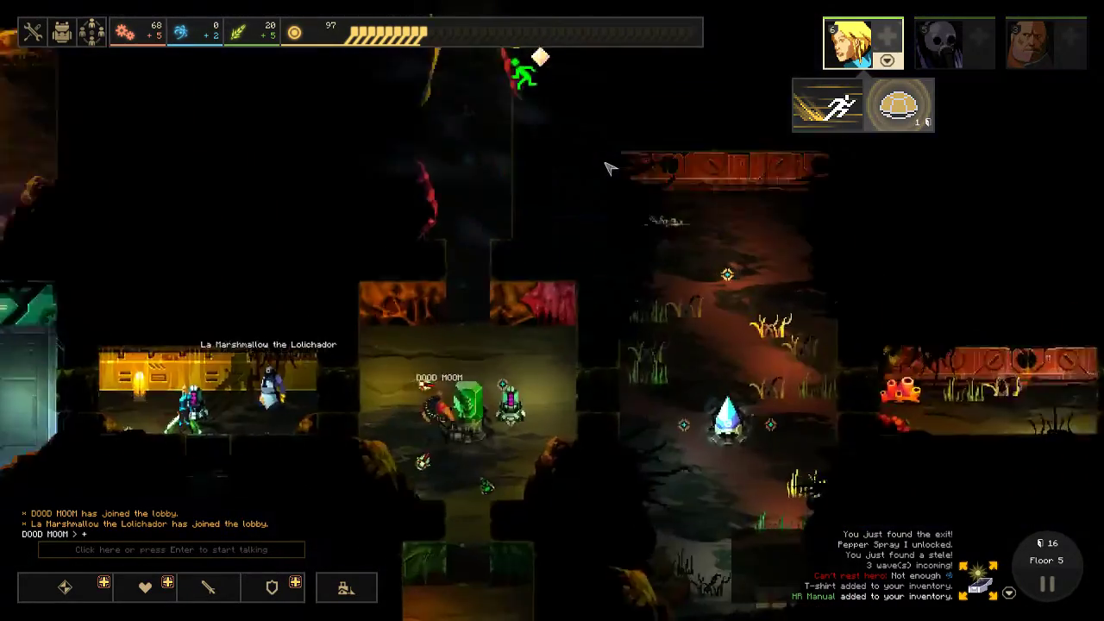
key(m)
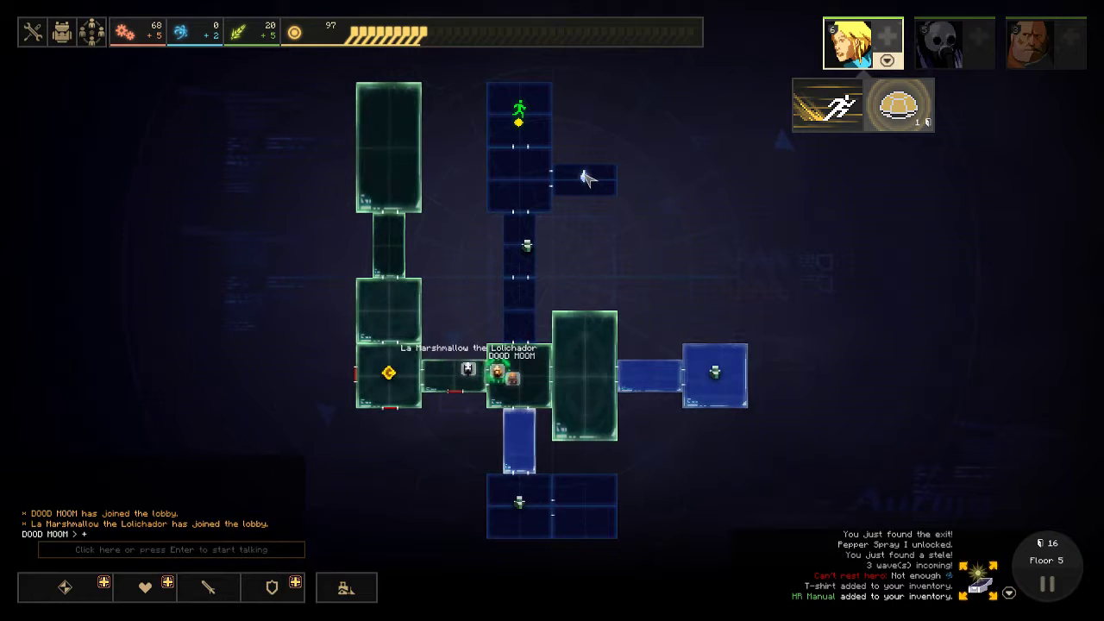
click(584, 178)
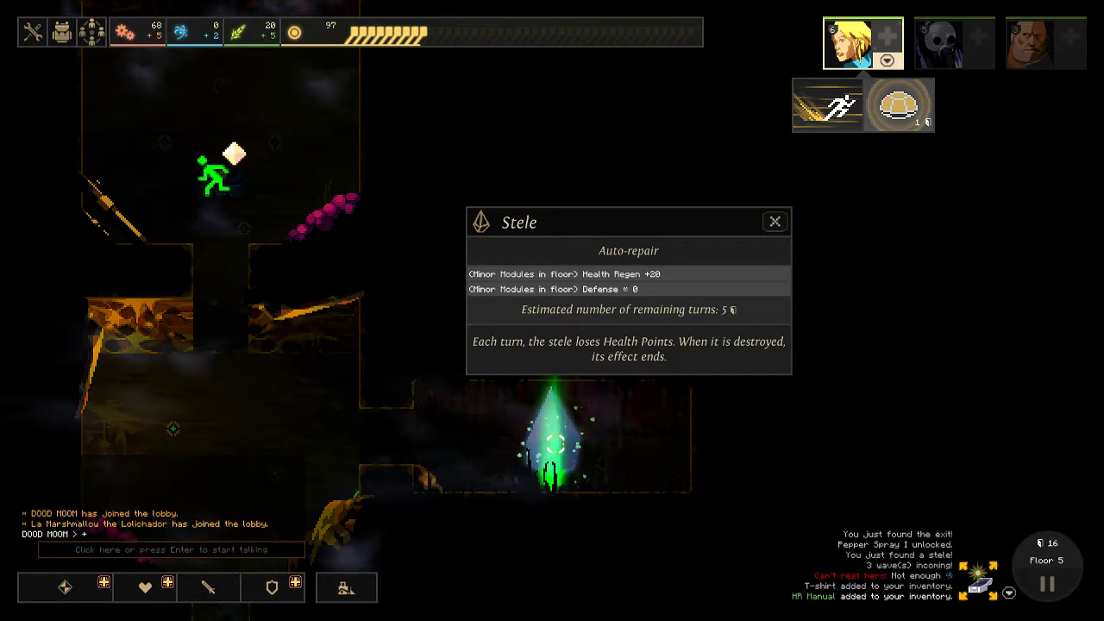
key(s)
click(775, 221)
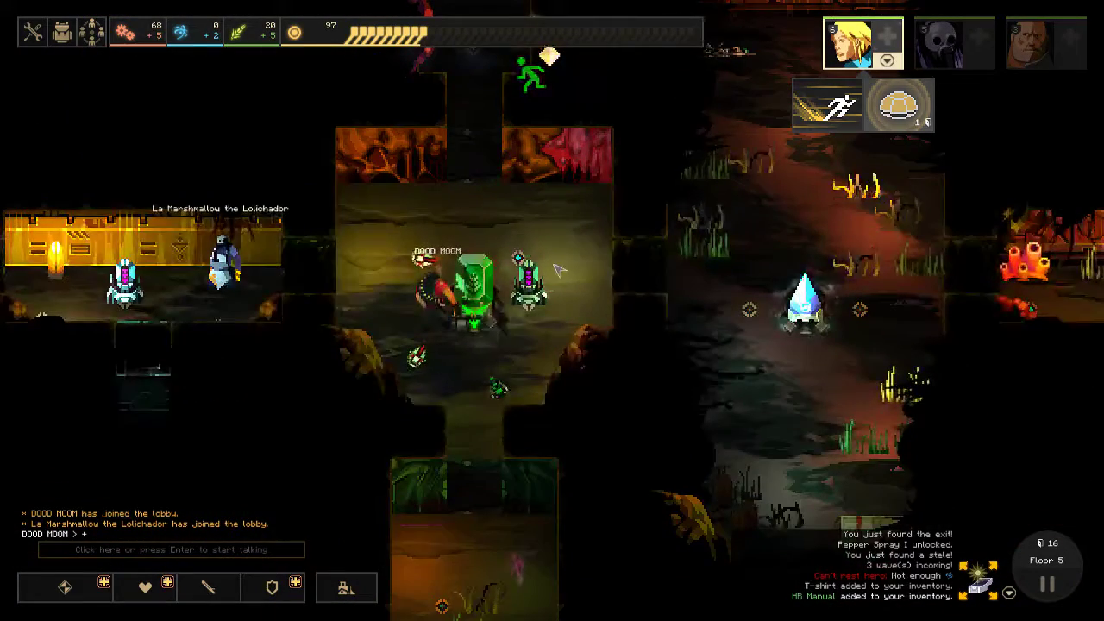
- Review the Backpack contents and the hero's details, closing the panels afterward
key(i)
key(i)
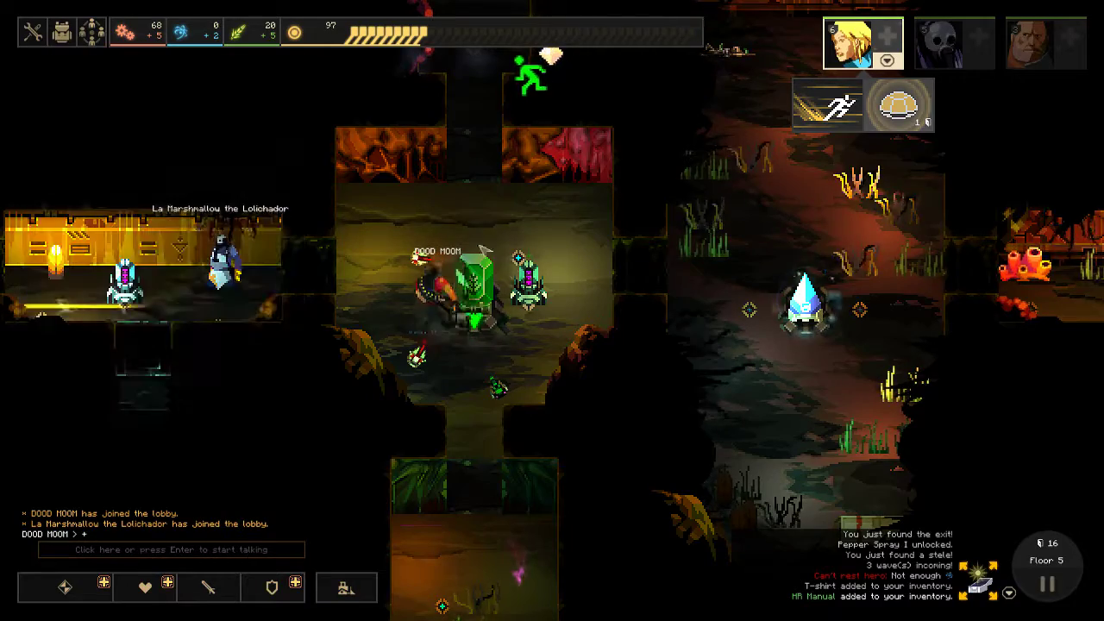
click(62, 32)
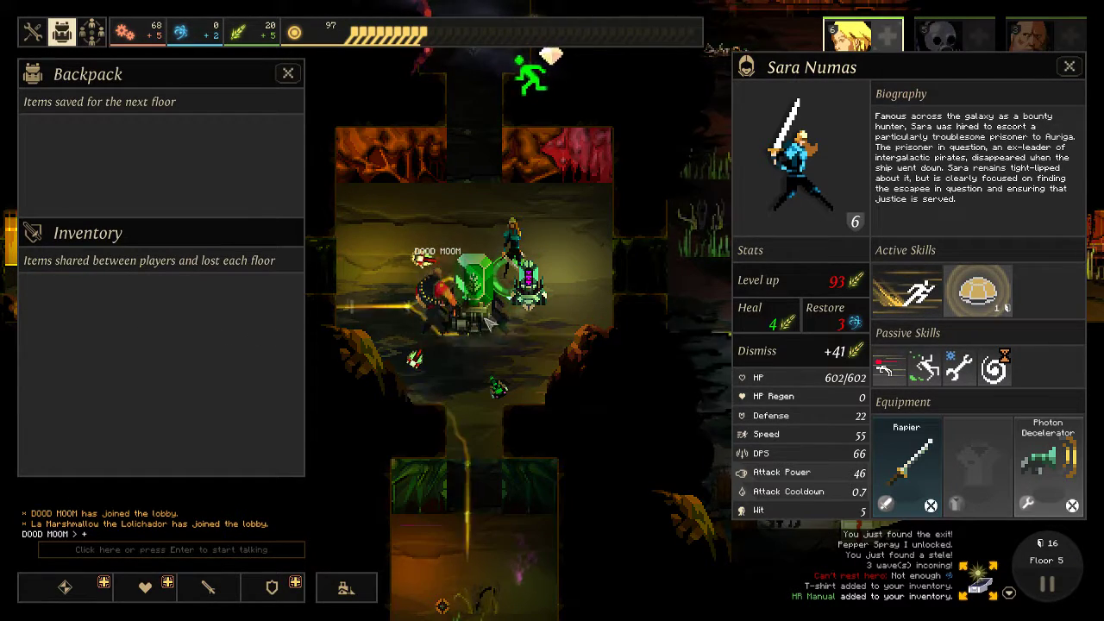
key(i)
key(Escape)
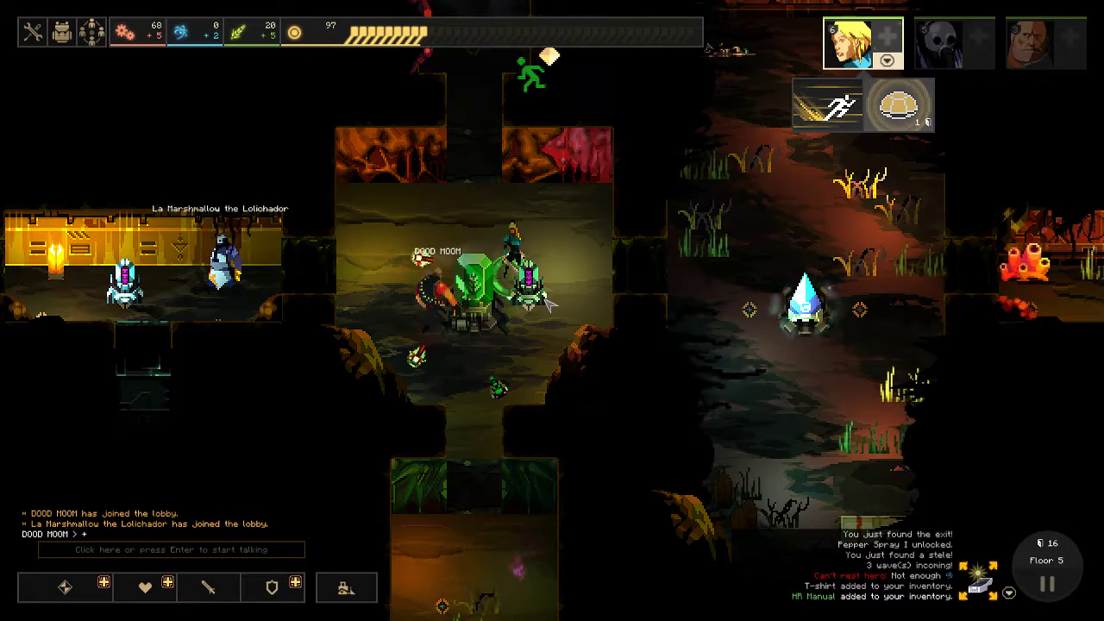
scroll(549, 305, down, 3)
scroll(549, 306, down, 2)
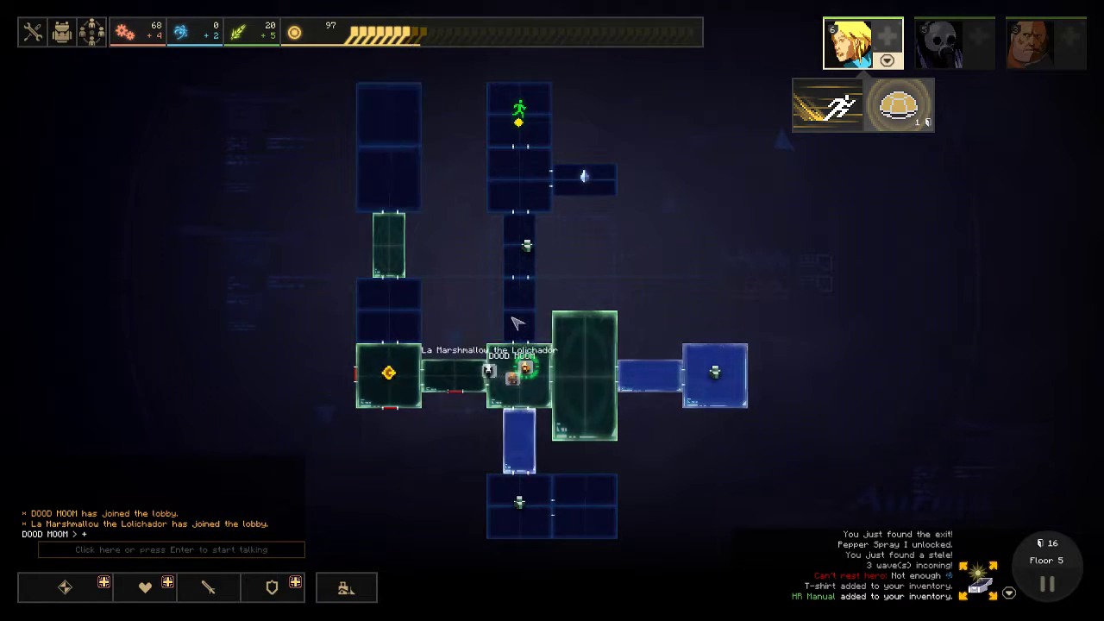
- Power the three left-column rooms, lifting industry and food income to +5 each
click(509, 174)
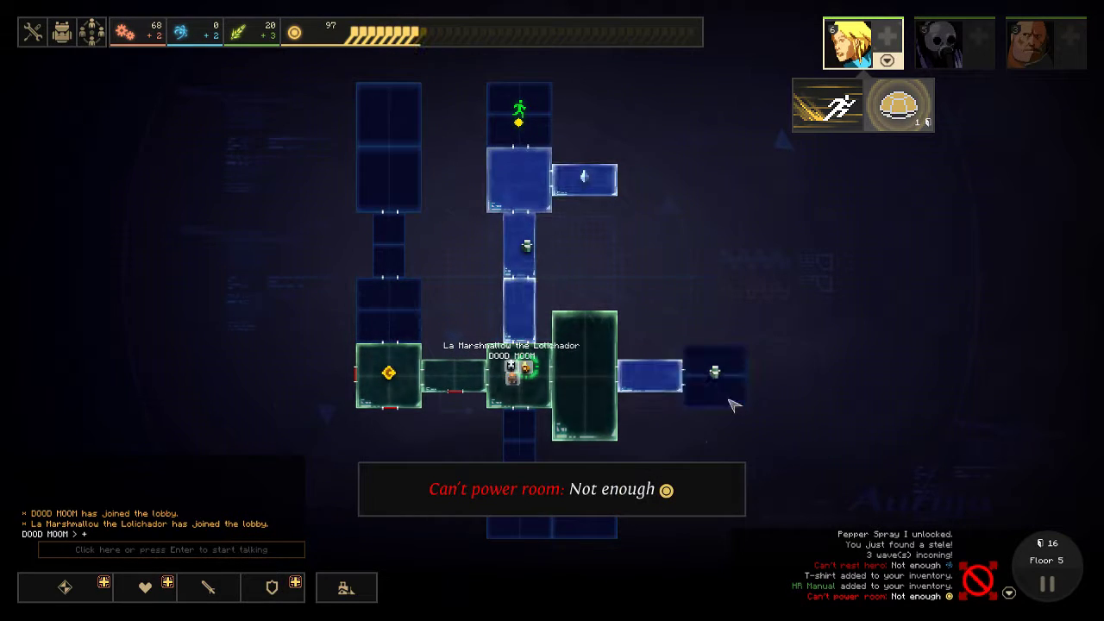
click(543, 128)
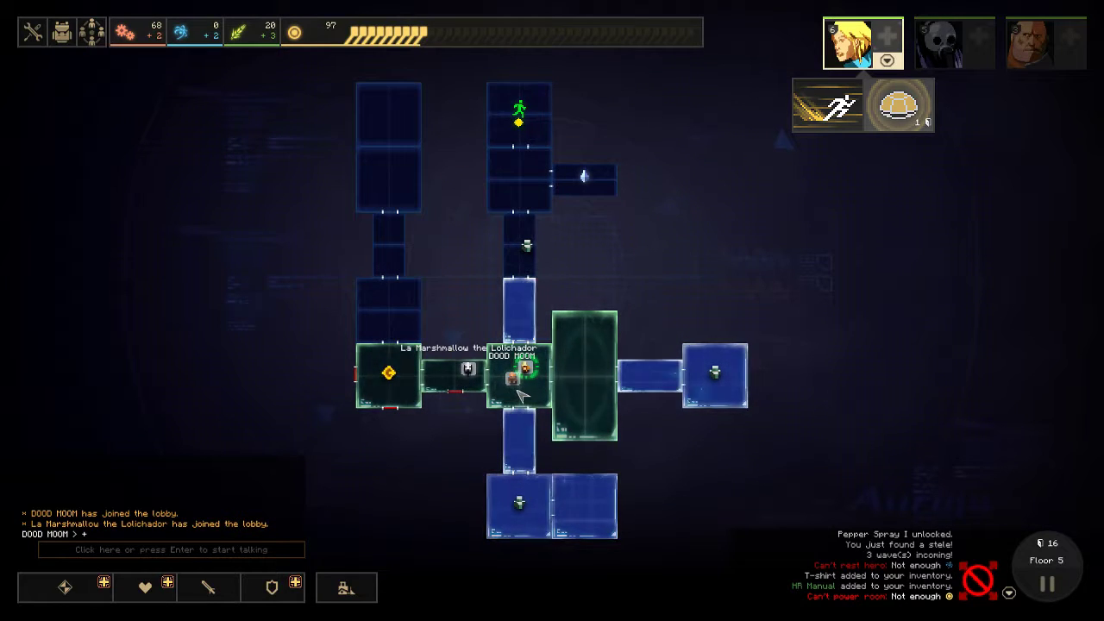
key(m)
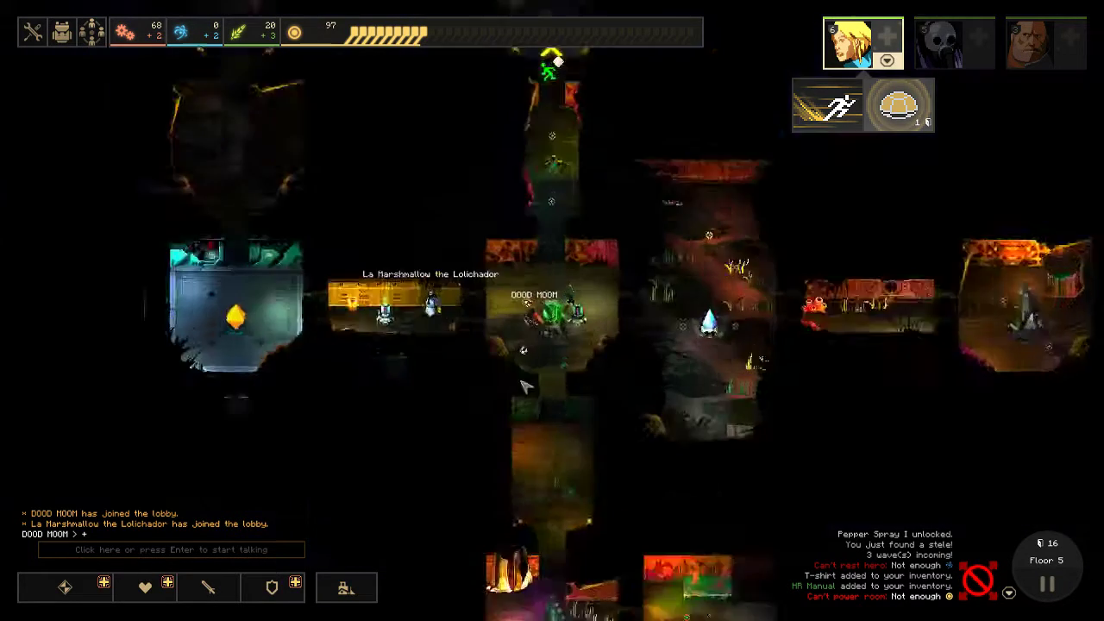
key(m)
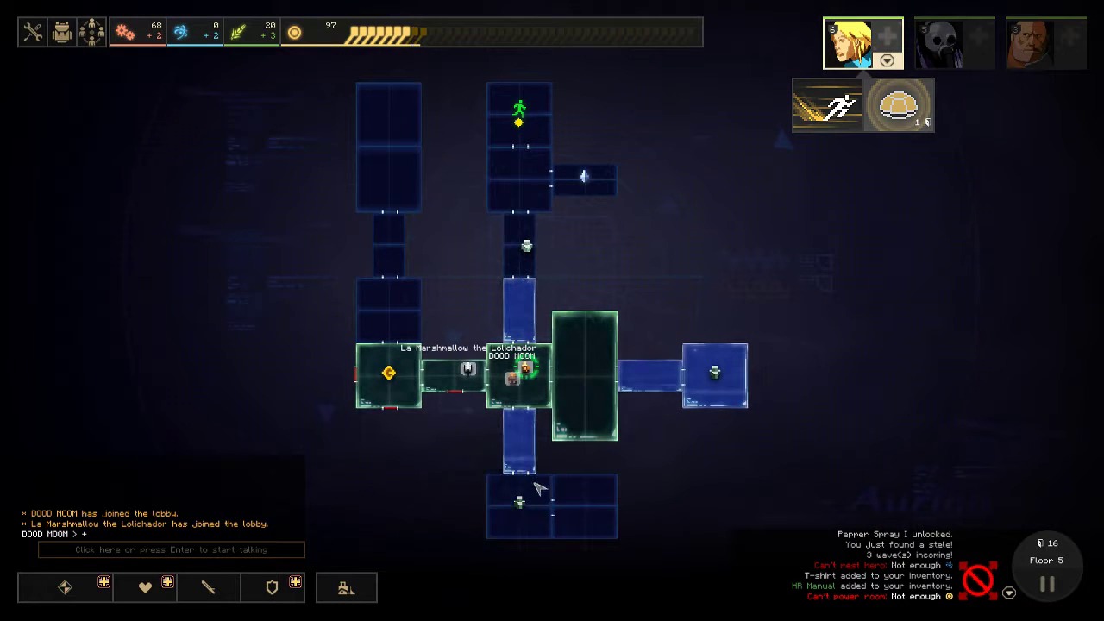
click(384, 299)
click(402, 239)
click(402, 177)
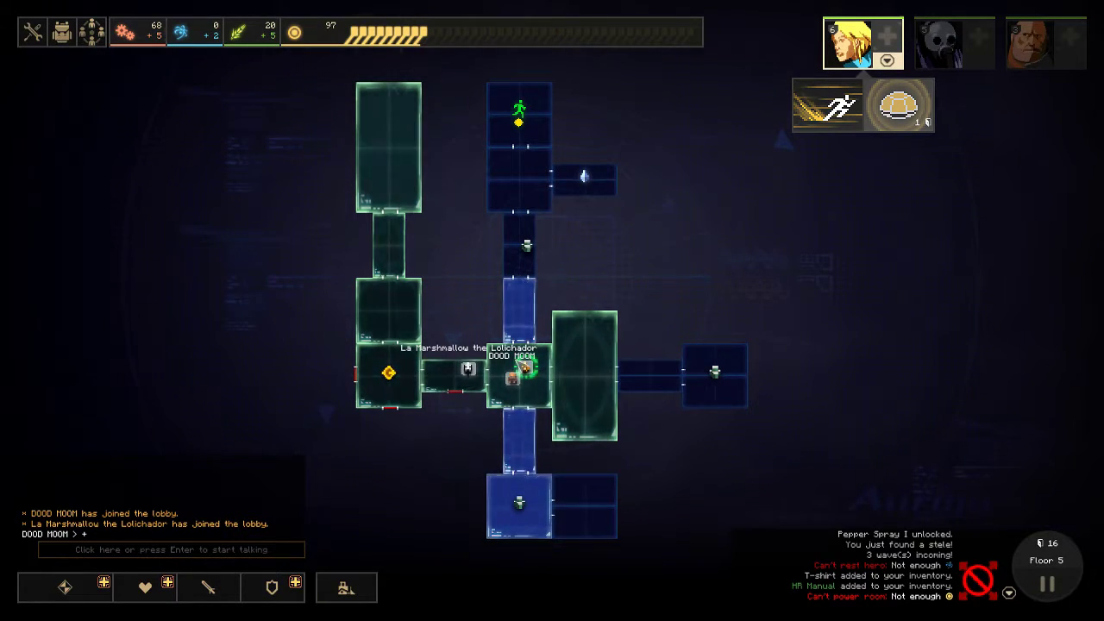
scroll(526, 483, up, 2)
scroll(532, 398, down, 2)
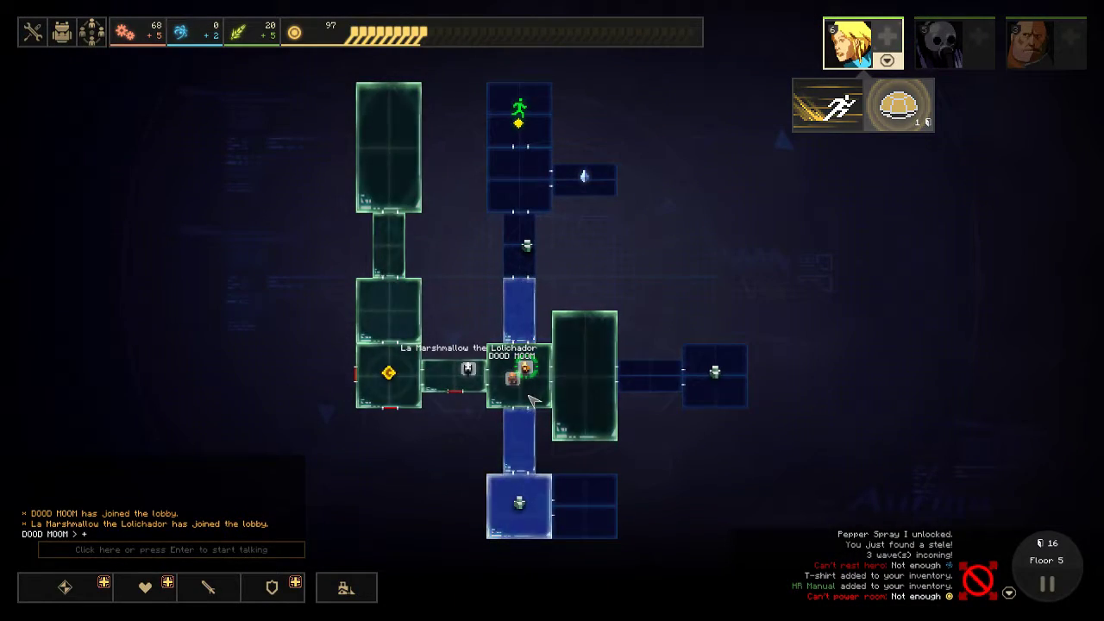
scroll(532, 399, up, 2)
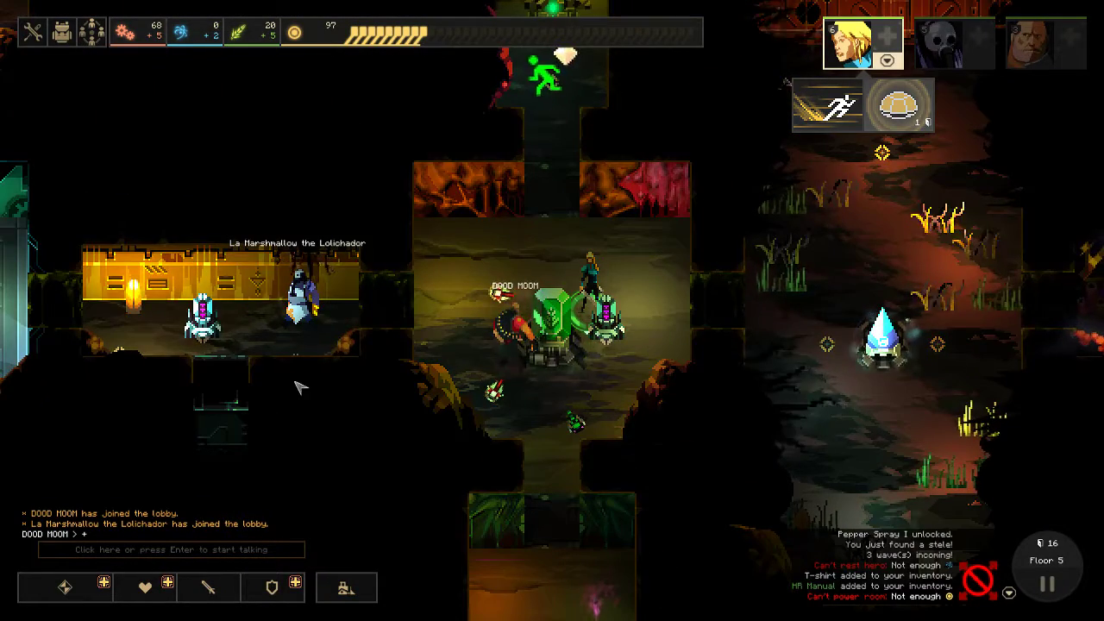
- Move a hero into the room to the left
right_click(276, 342)
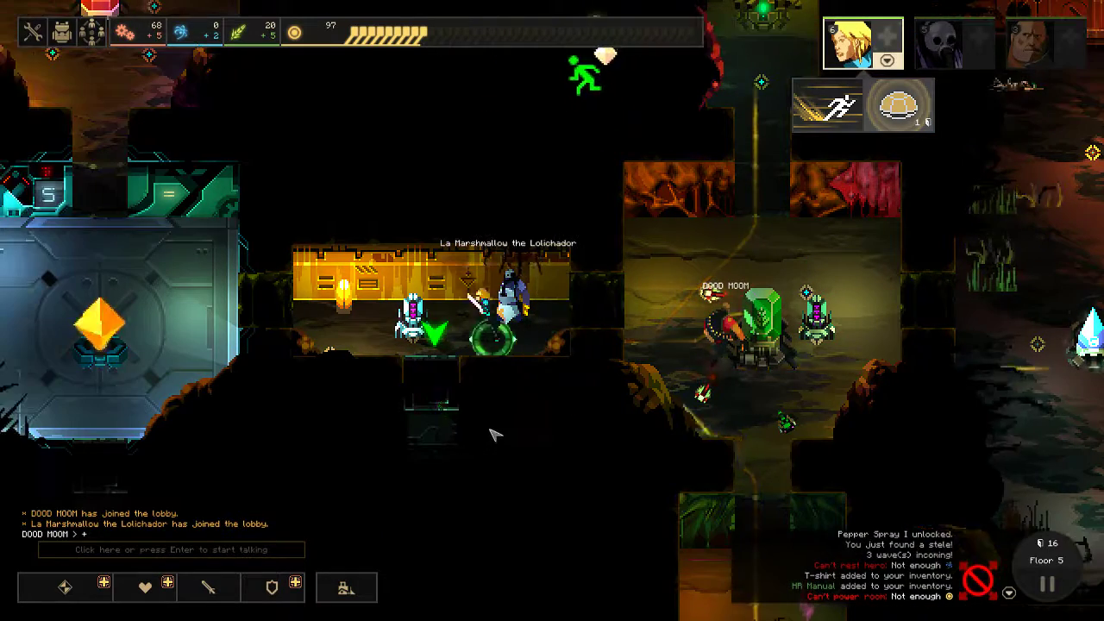
scroll(491, 434, down, 2)
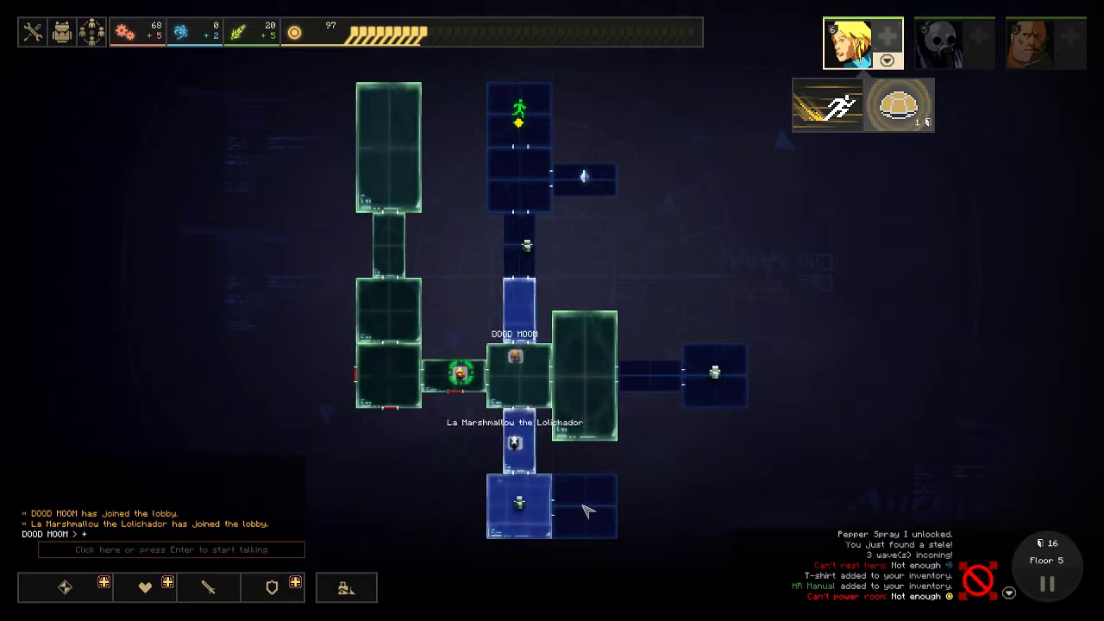
scroll(523, 401, up, 3)
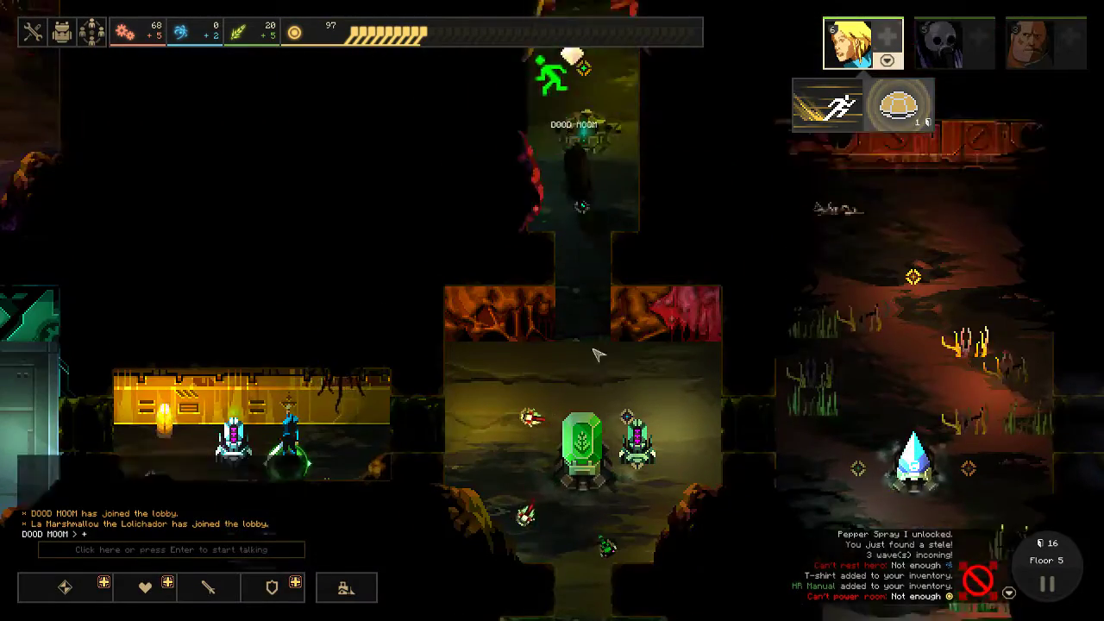
scroll(625, 414, down, 3)
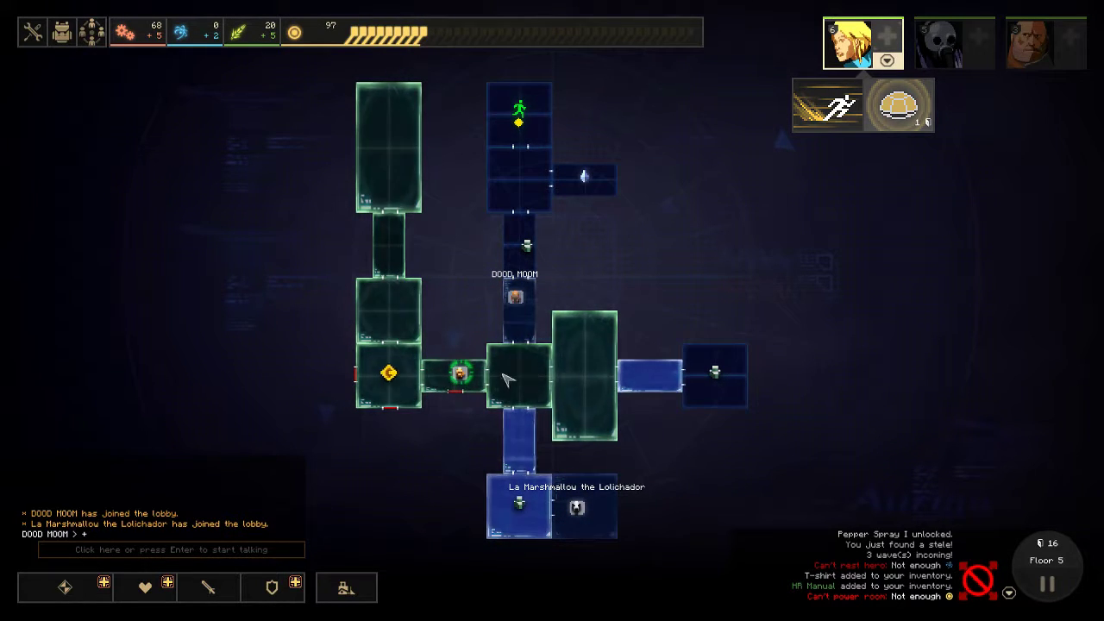
key(Tab)
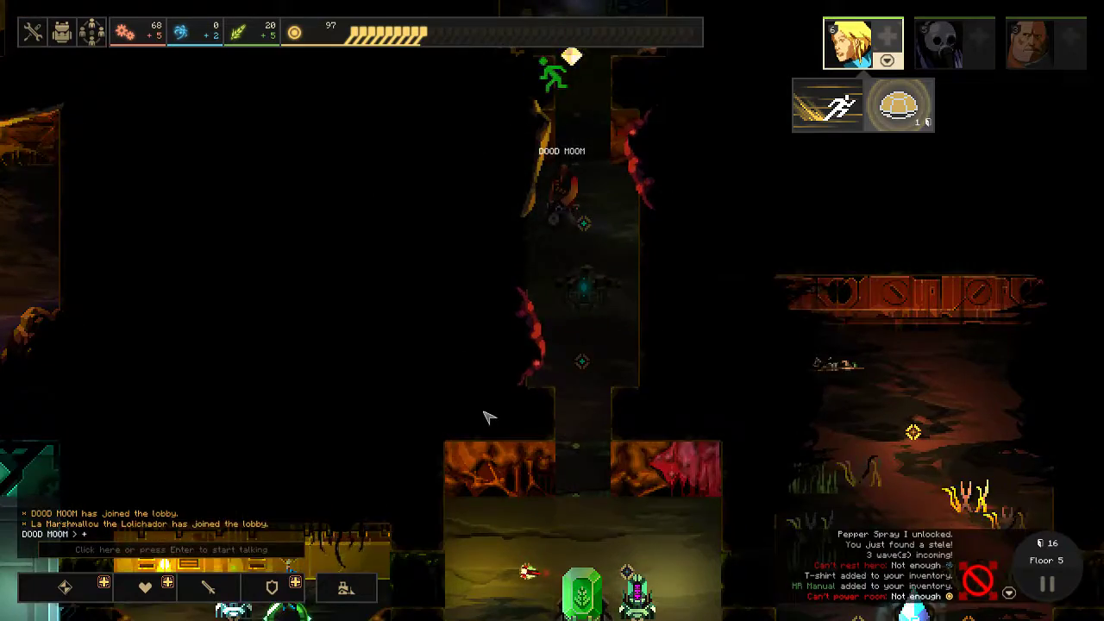
key(Tab)
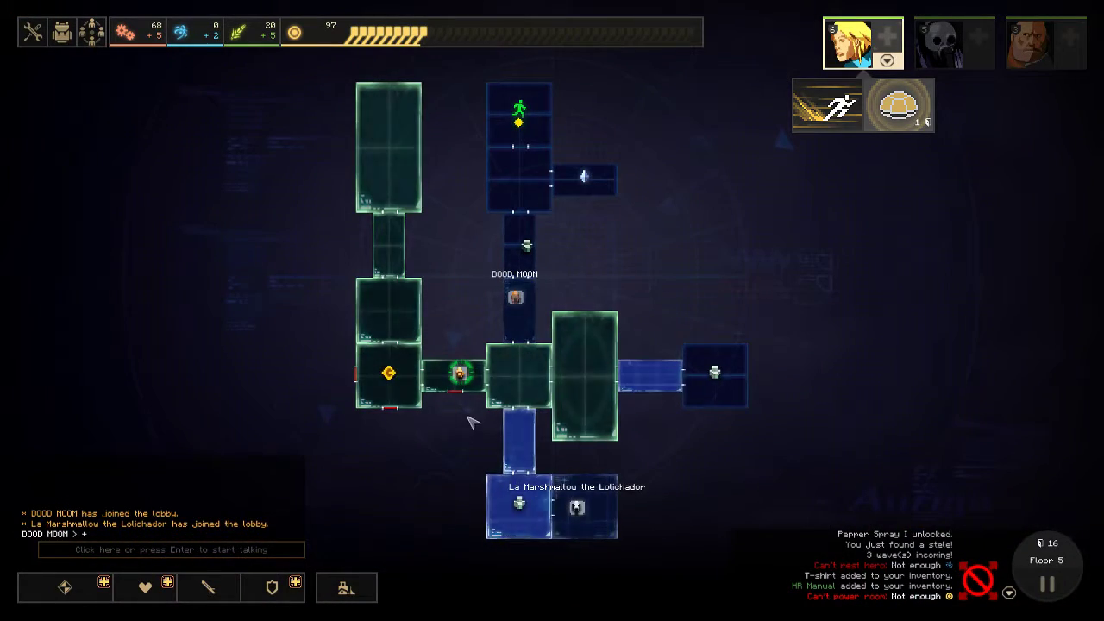
key(Tab)
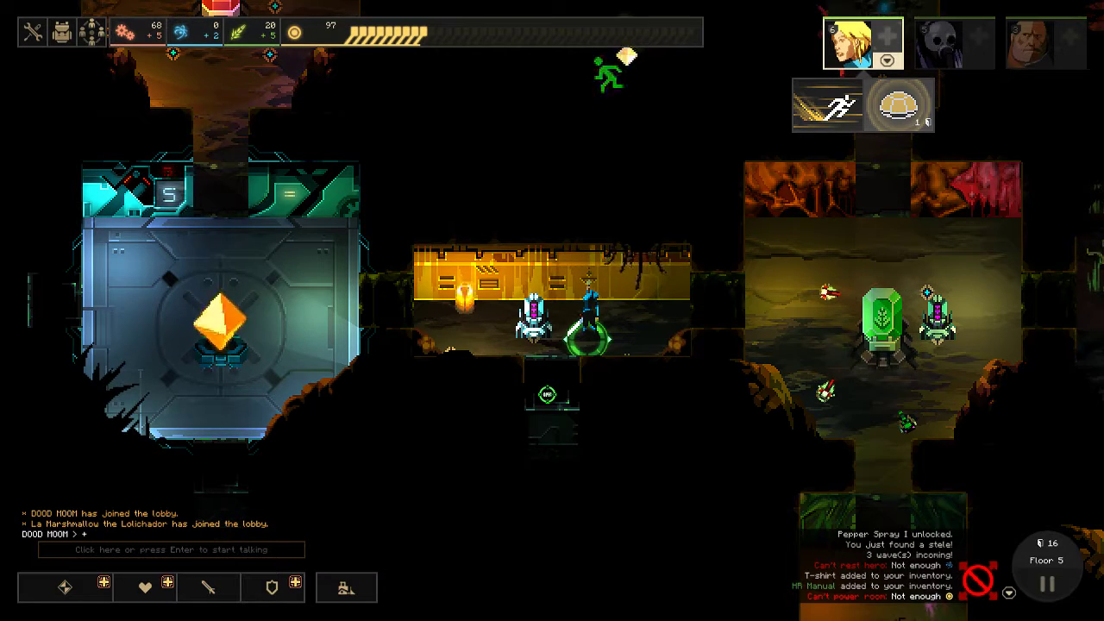
key(Tab)
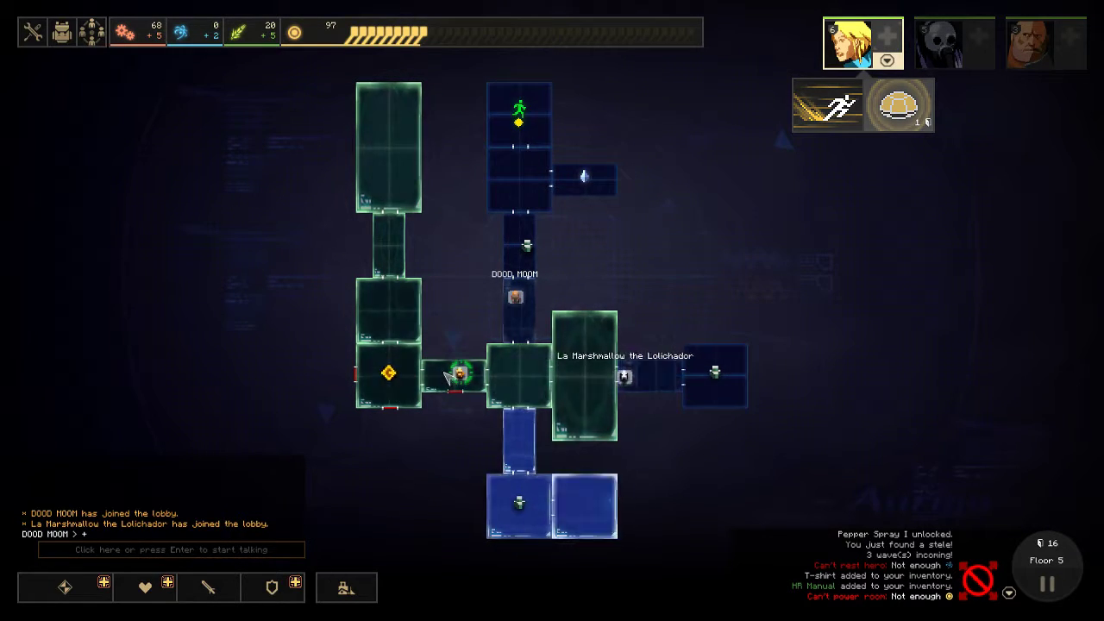
scroll(447, 376, up, 2)
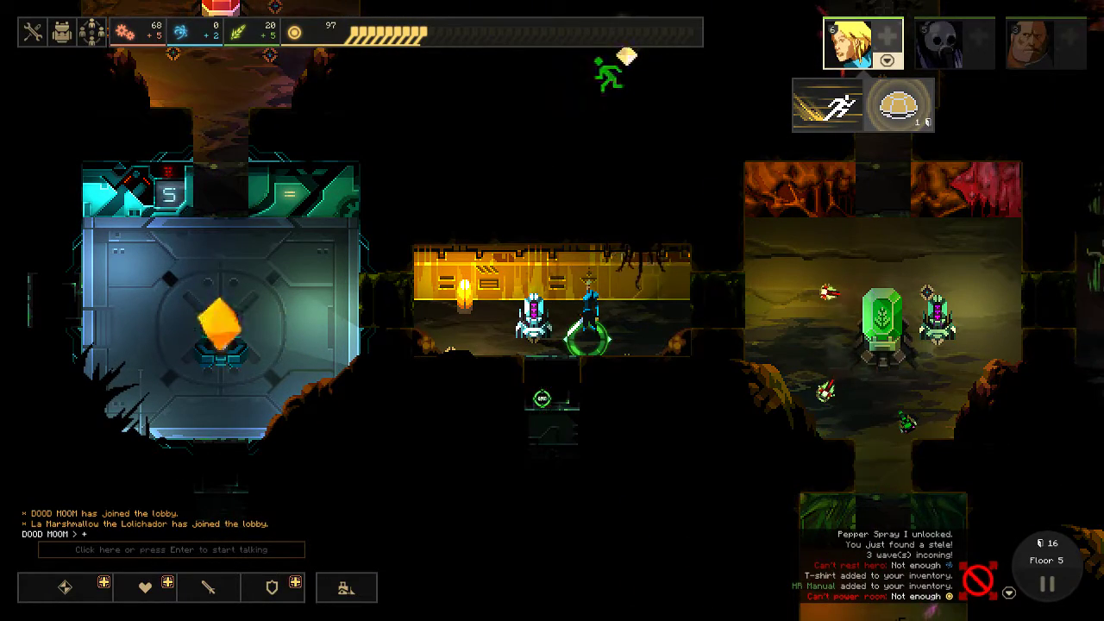
- Open the door below the heroes' room to reveal a new room
key(d)
key(a)
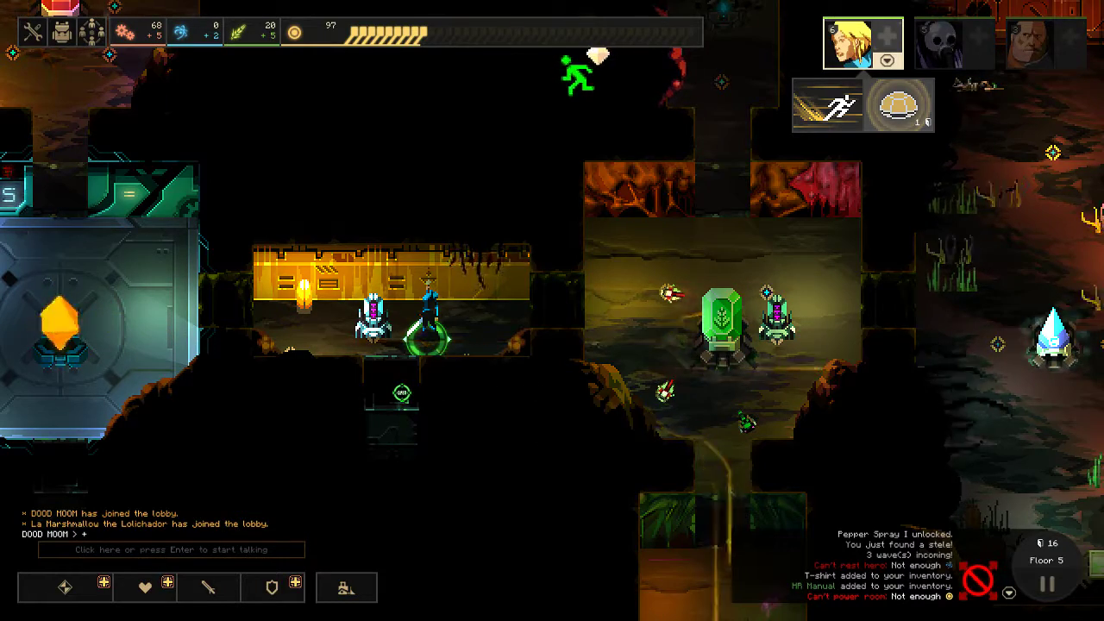
click(401, 393)
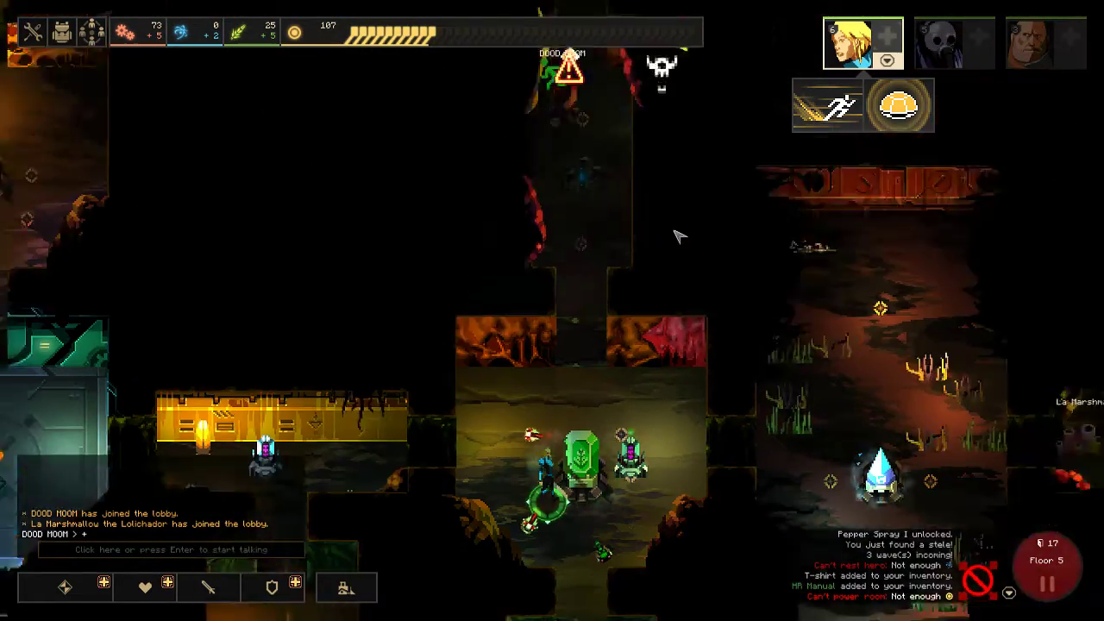
- Send a hero toward the upper corridor and activate its protective shell skill
key(Tab)
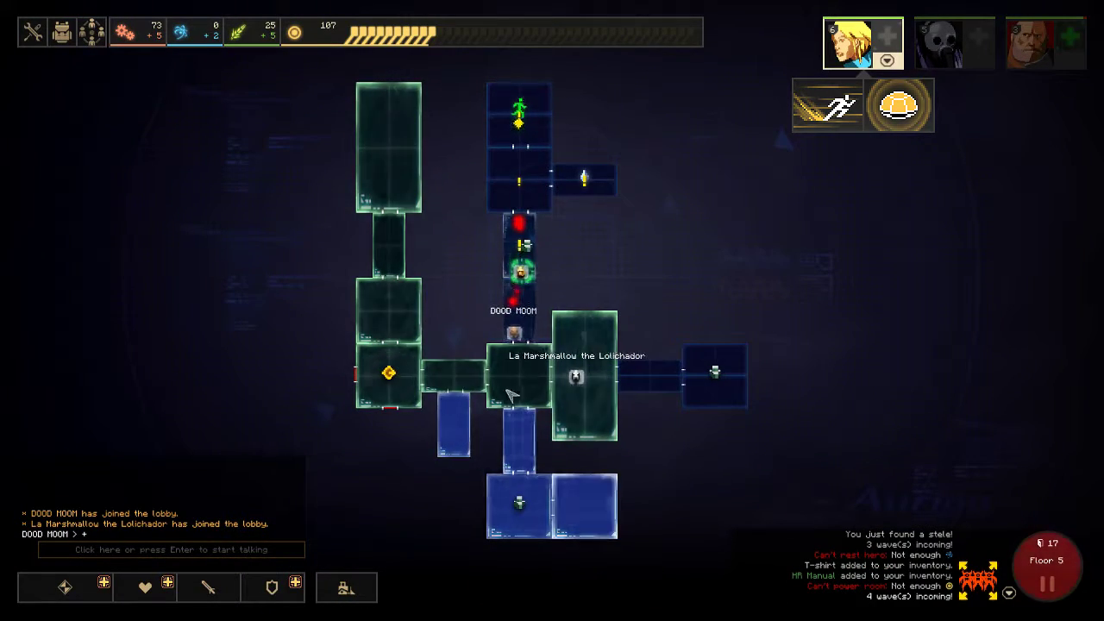
key(Tab)
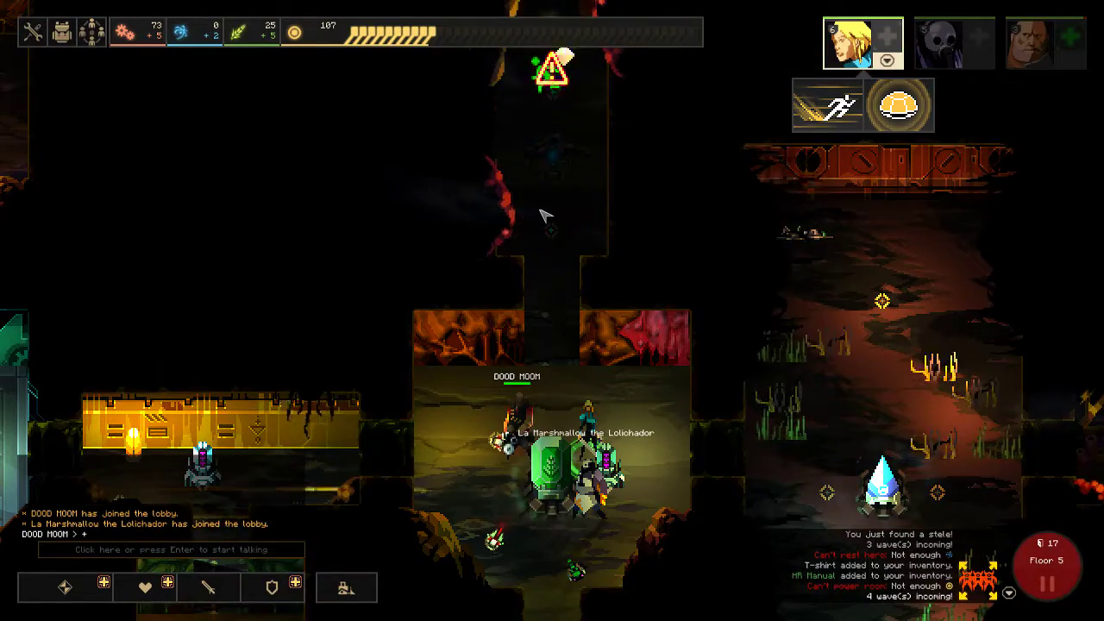
right_click(544, 215)
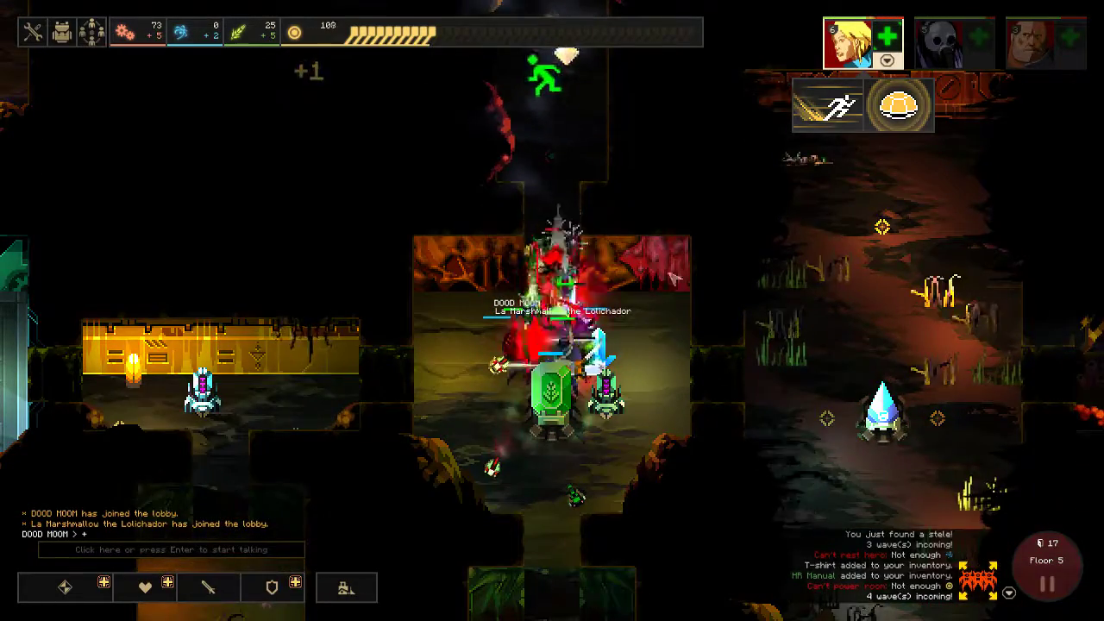
click(898, 103)
- Heal the wounded heroes with food repeatedly until food runs too low
click(888, 37)
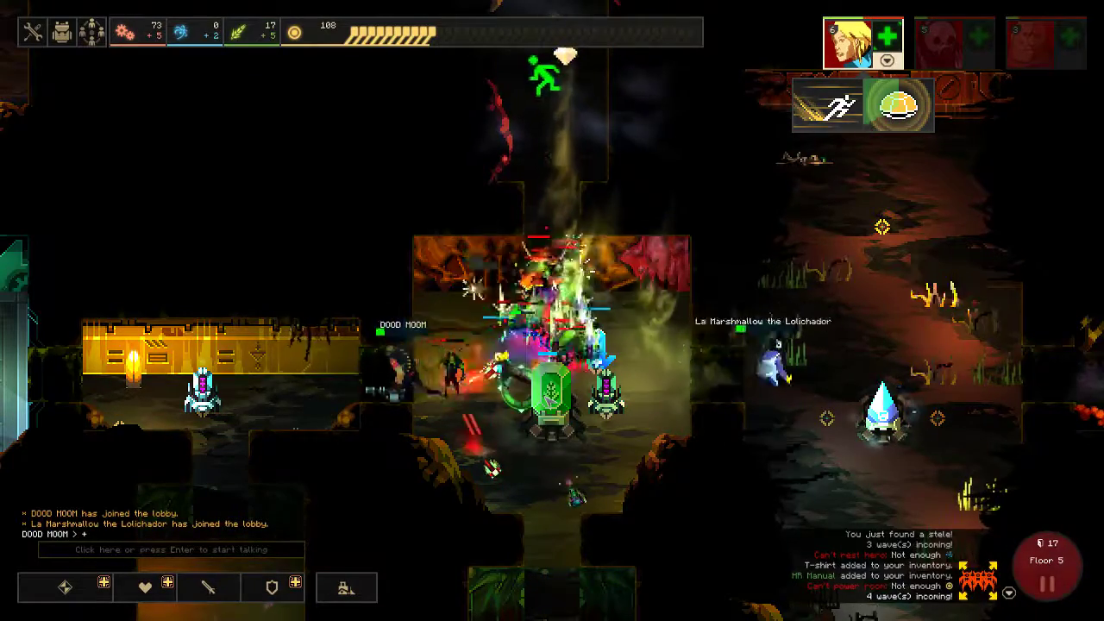
key(Up)
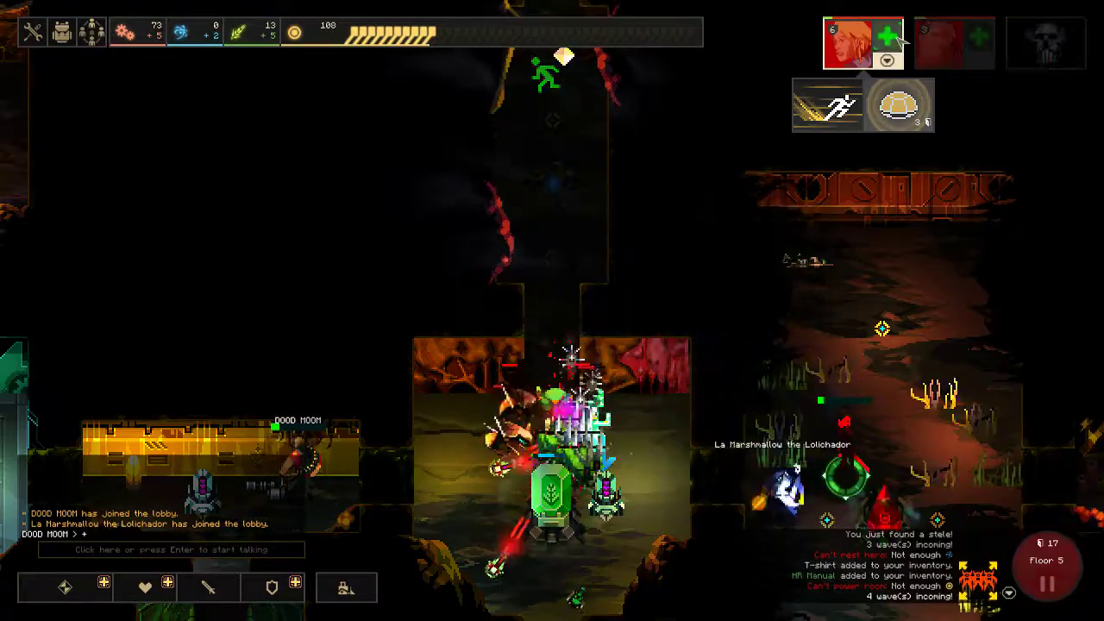
key(Down)
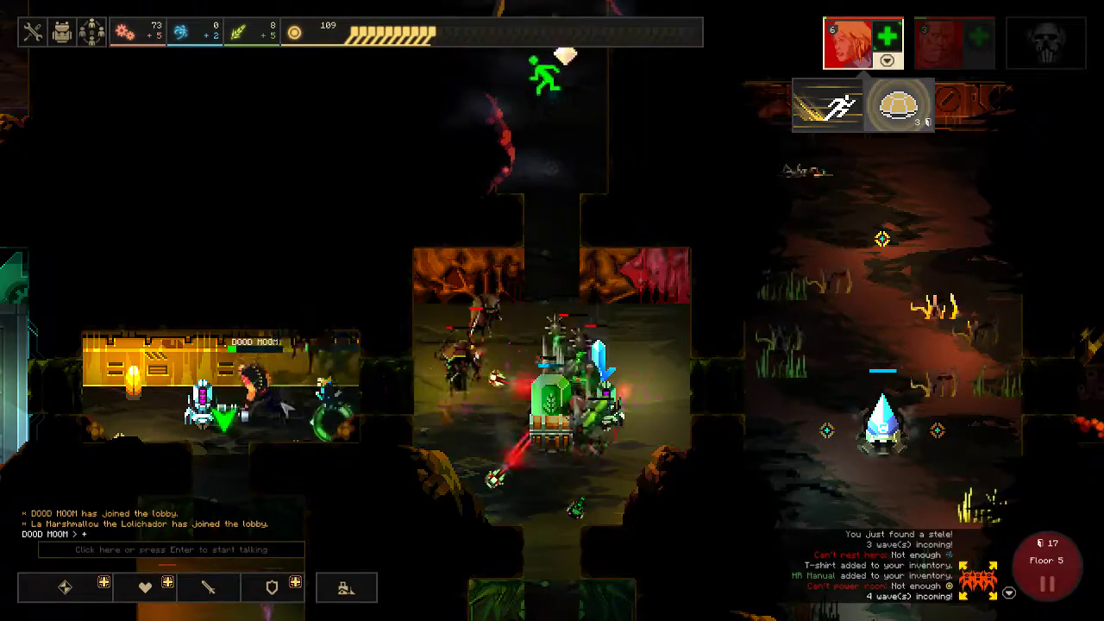
key(Left)
key(Left)
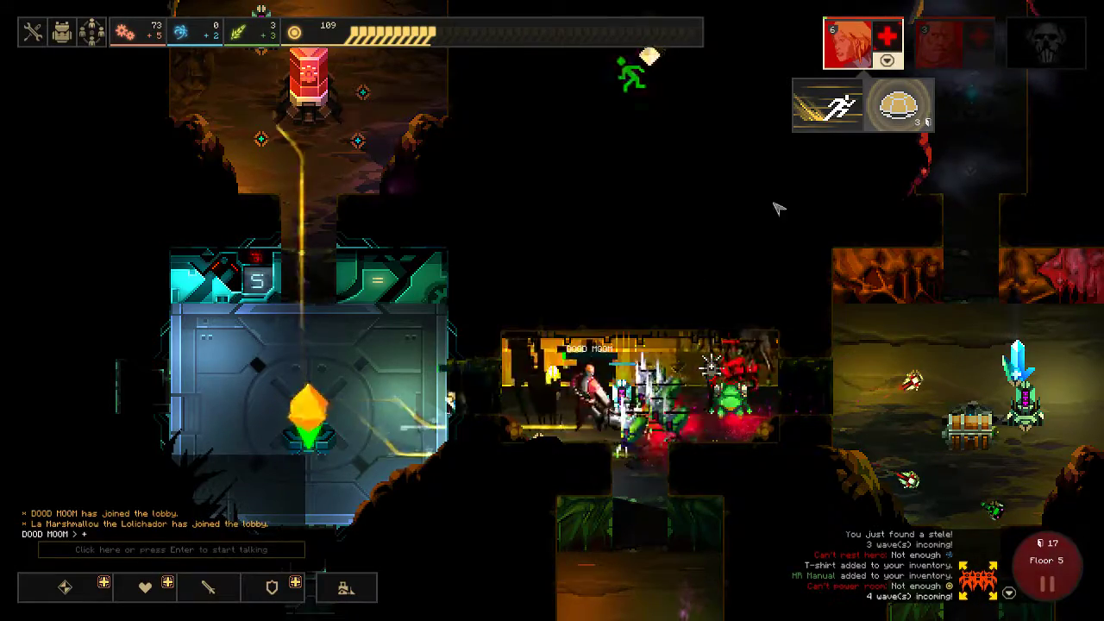
click(888, 37)
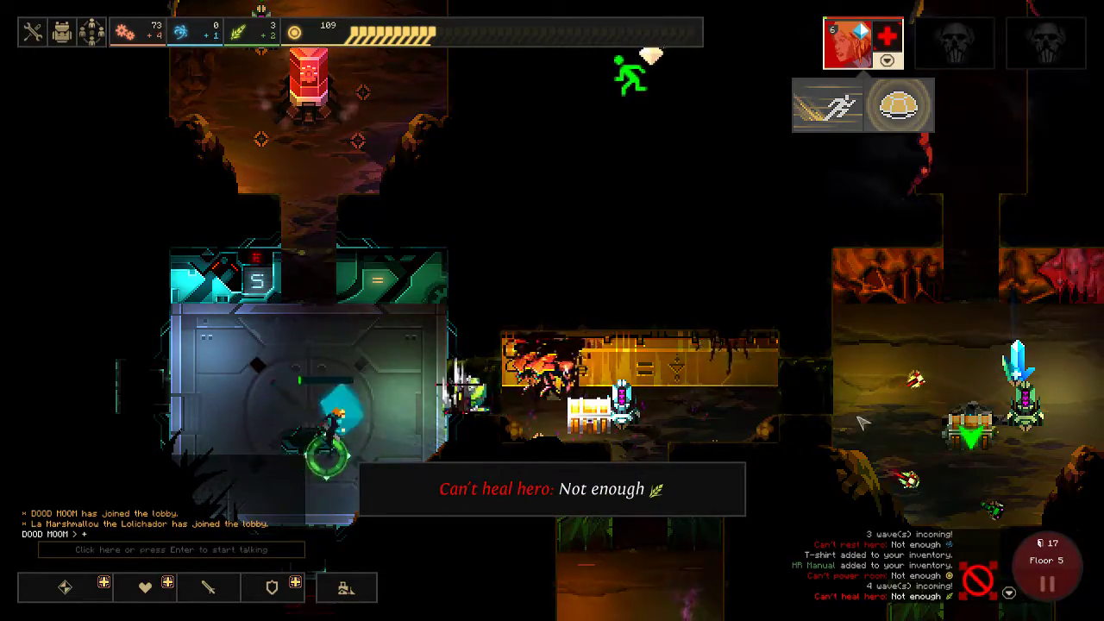
scroll(873, 410, up, 2)
scroll(873, 410, up, 2)
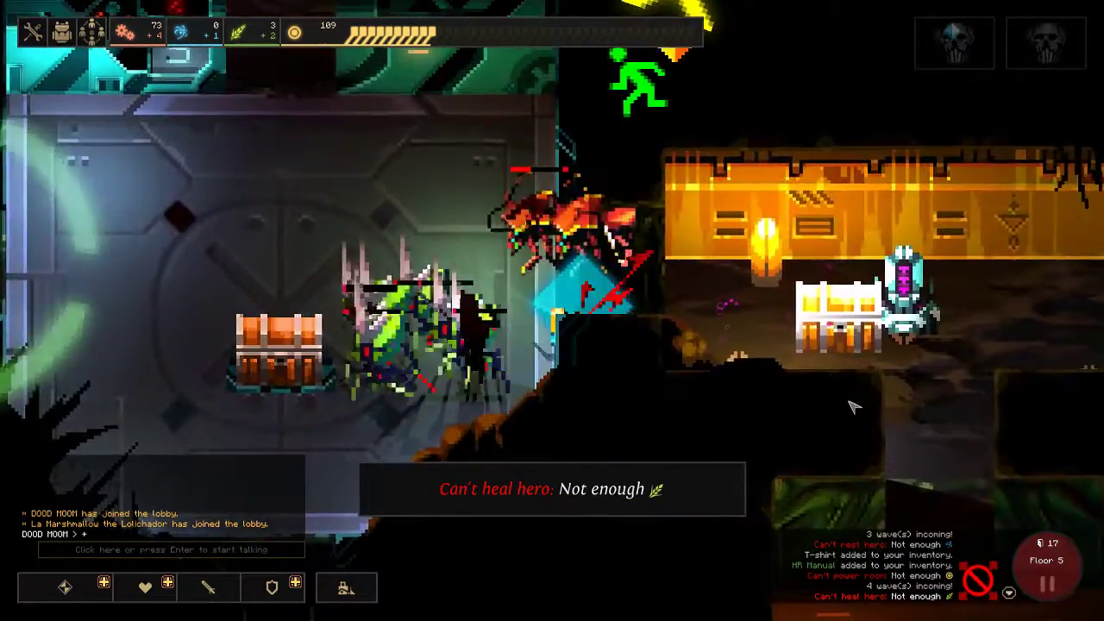